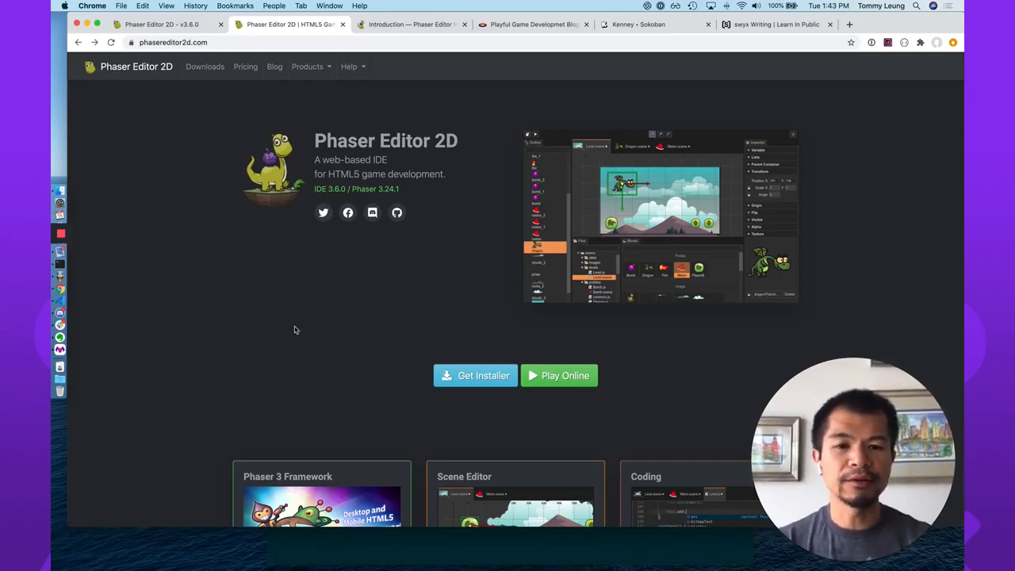
Look through the Phaser Editor 2D home page, including the feature cards and the Latest News section.
scroll(233, 373, down, 5)
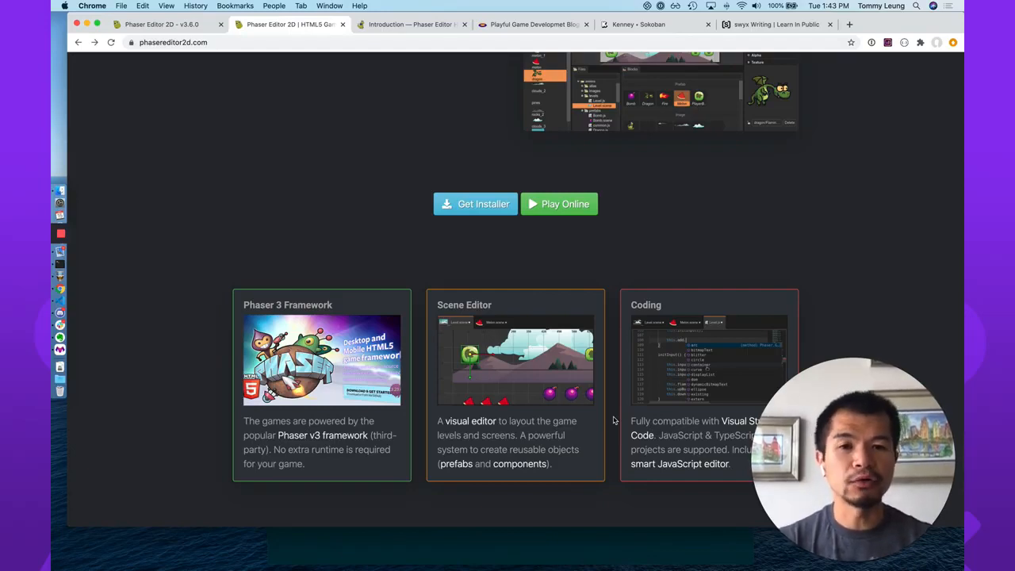
scroll(613, 421, up, 3)
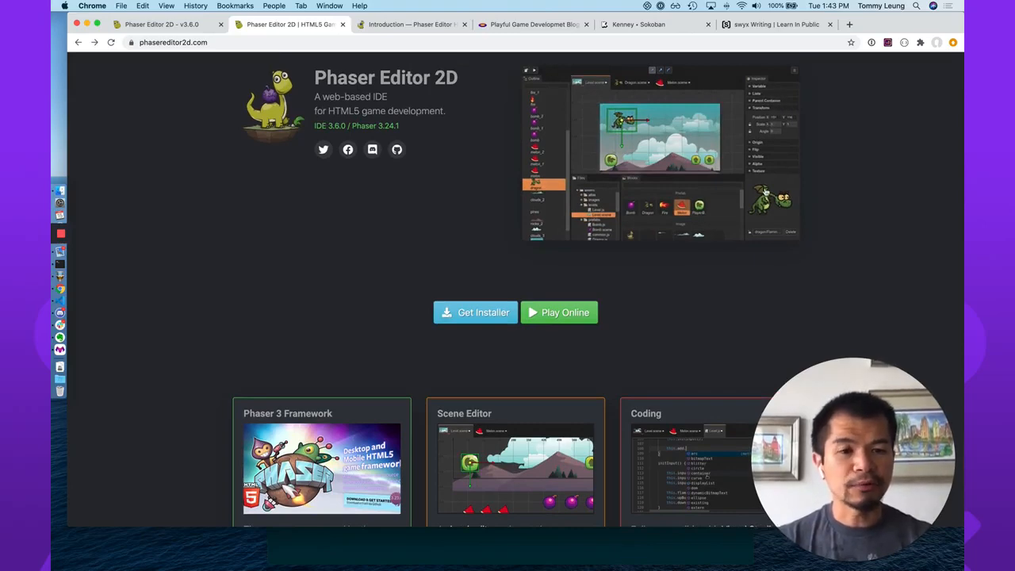
scroll(597, 353, down, 6)
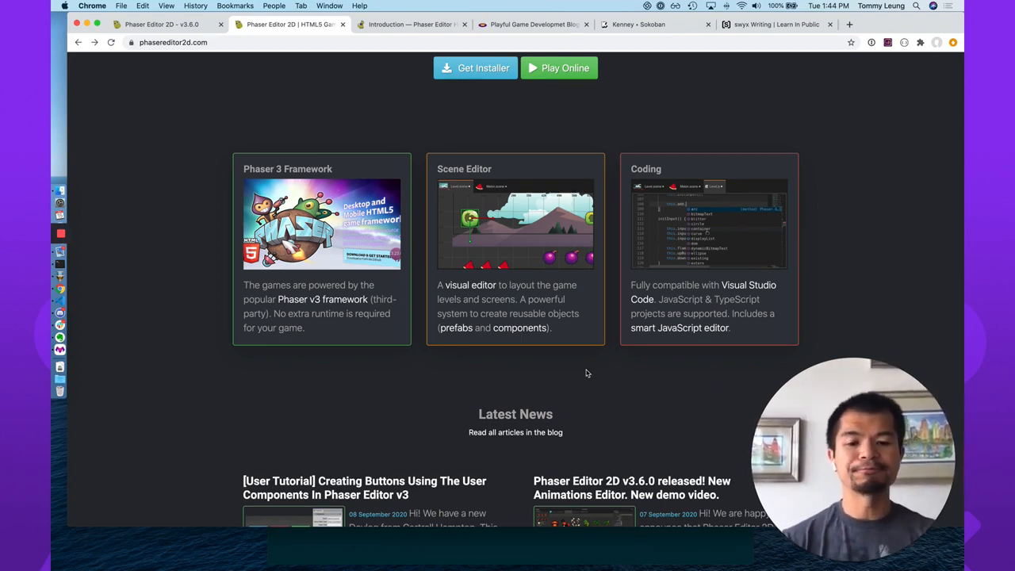
scroll(573, 399, down, 2)
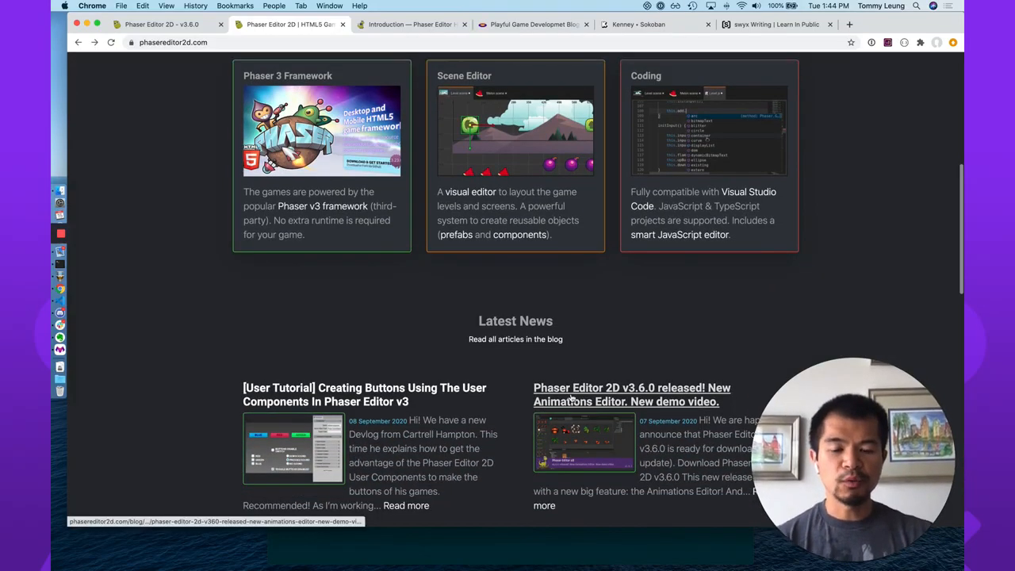
scroll(571, 397, up, 5)
scroll(572, 398, up, 5)
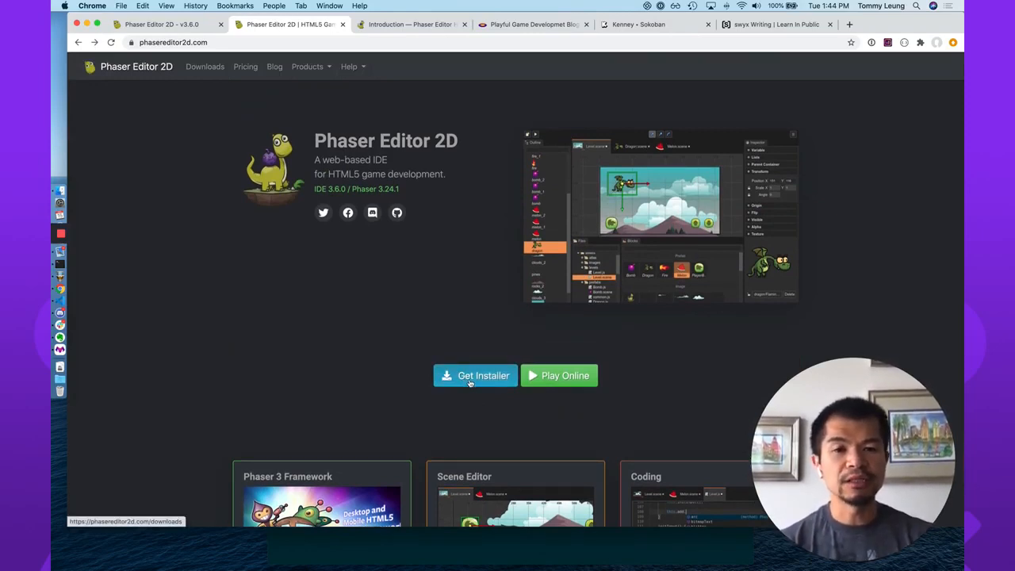
Open the Phaser Editor 2D pricing page and review the free mode limits and the license options.
click(245, 67)
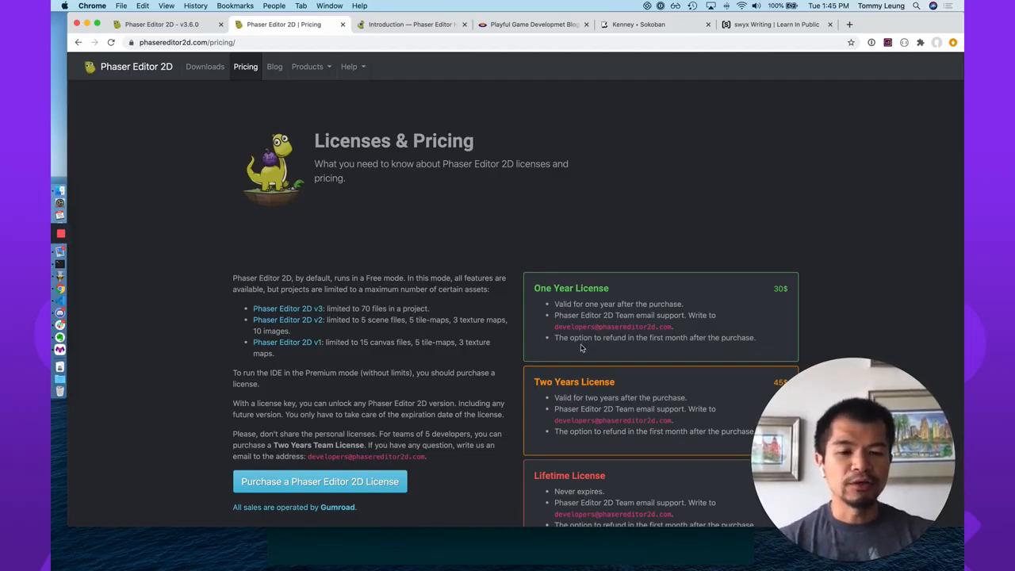
scroll(583, 333, down, 2)
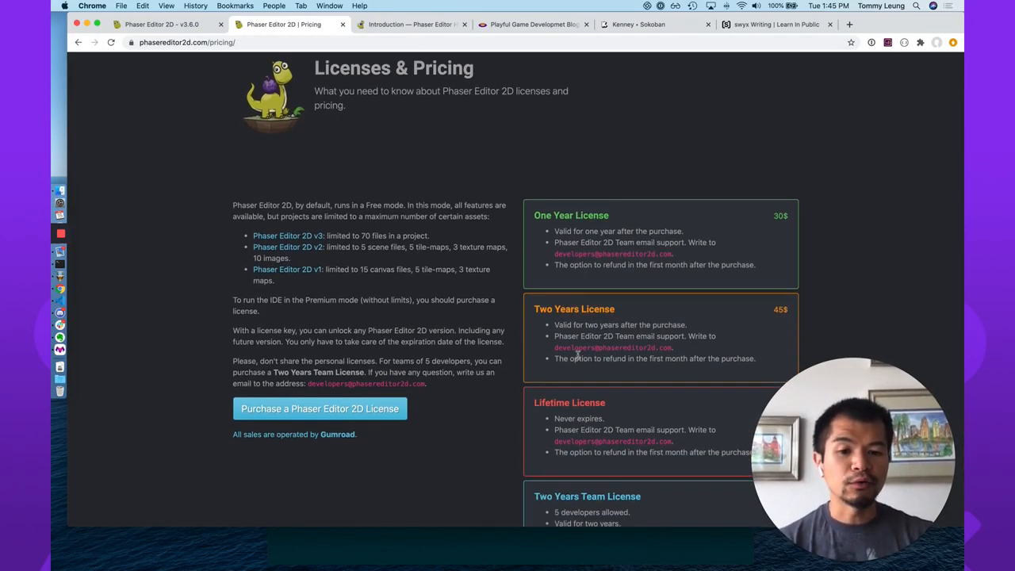
scroll(588, 439, down, 3)
scroll(585, 439, up, 8)
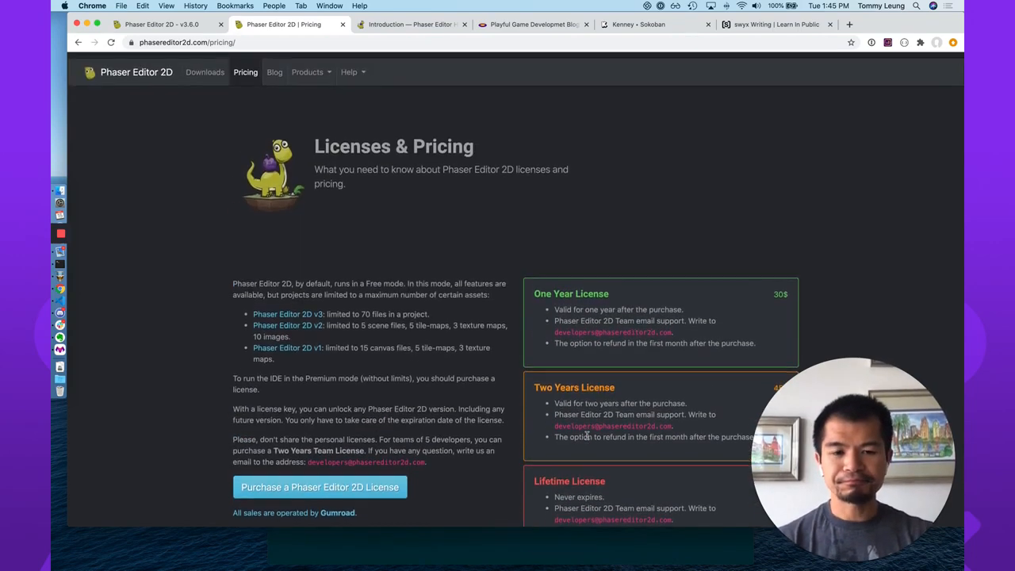
scroll(577, 441, down, 8)
scroll(577, 441, down, 4)
scroll(578, 442, up, 8)
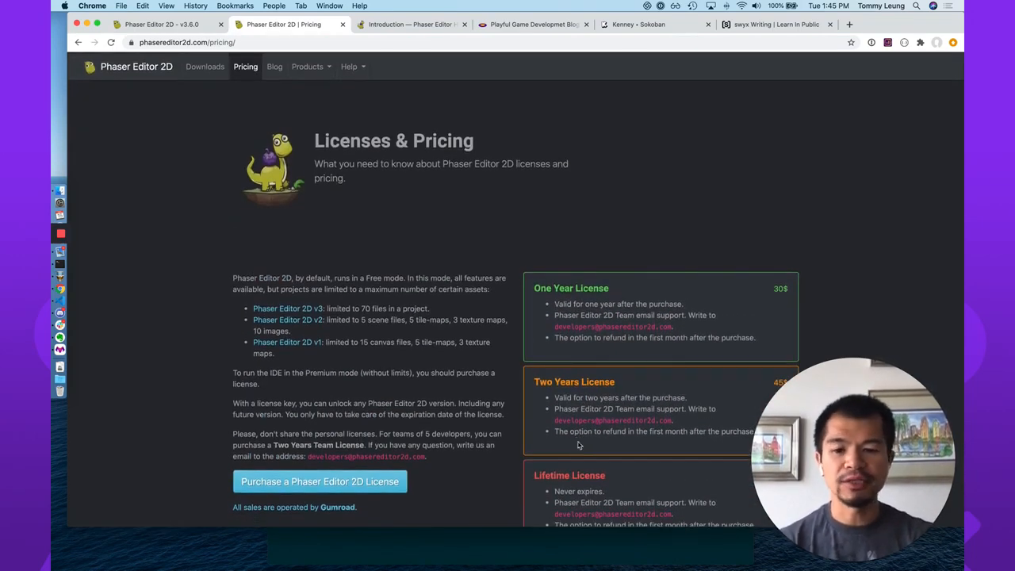
Return to the Phaser Editor 2D home page and open the page with the installer downloads.
click(147, 74)
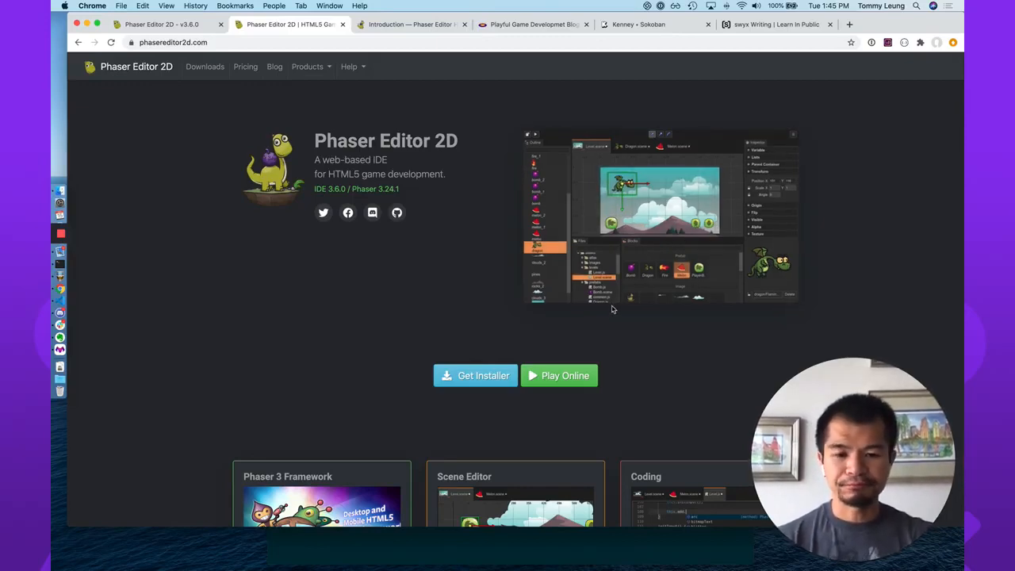
click(465, 377)
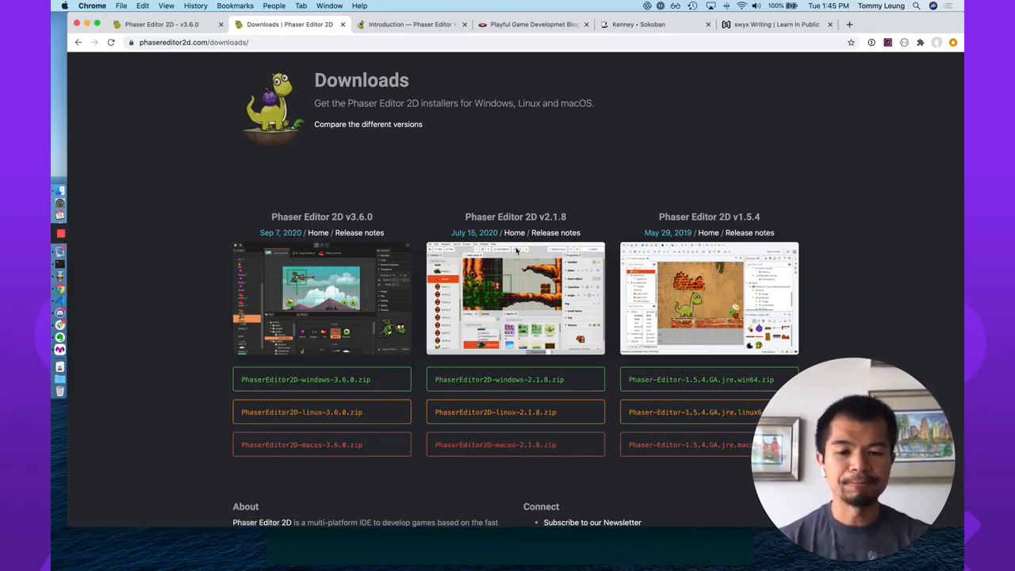
In Terminal, list the contents of the PhaserEditor2D folder and run ./PhaserEditor2D -desktop --enable-advanced-js-editor.
click(470, 542)
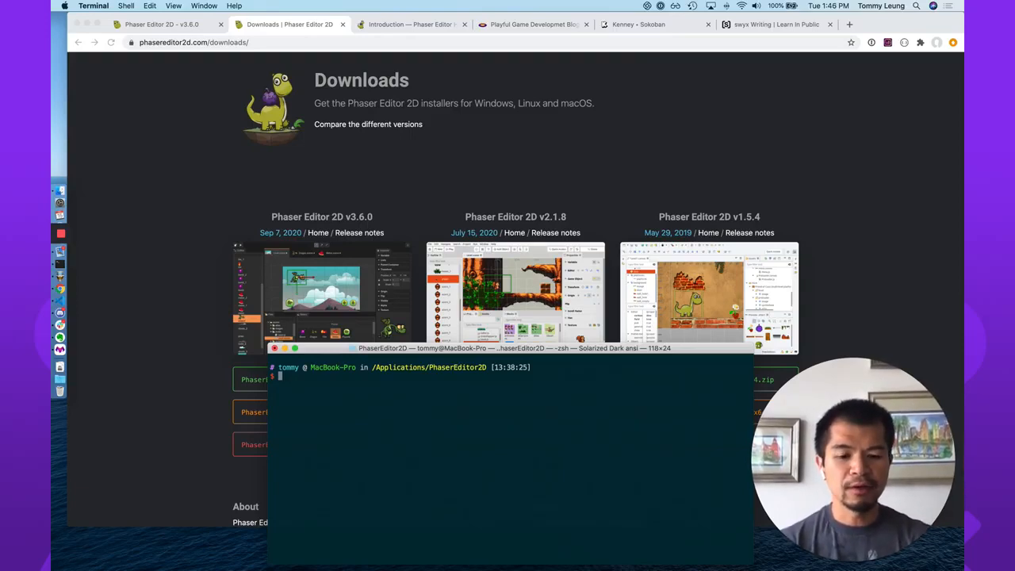
text(ls)
key(Return)
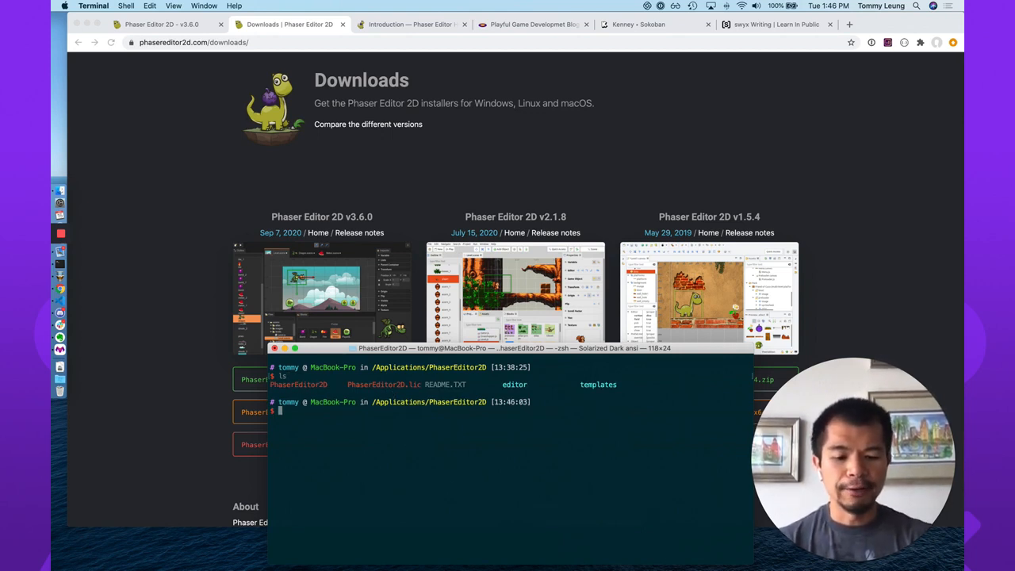
text(./Pha)
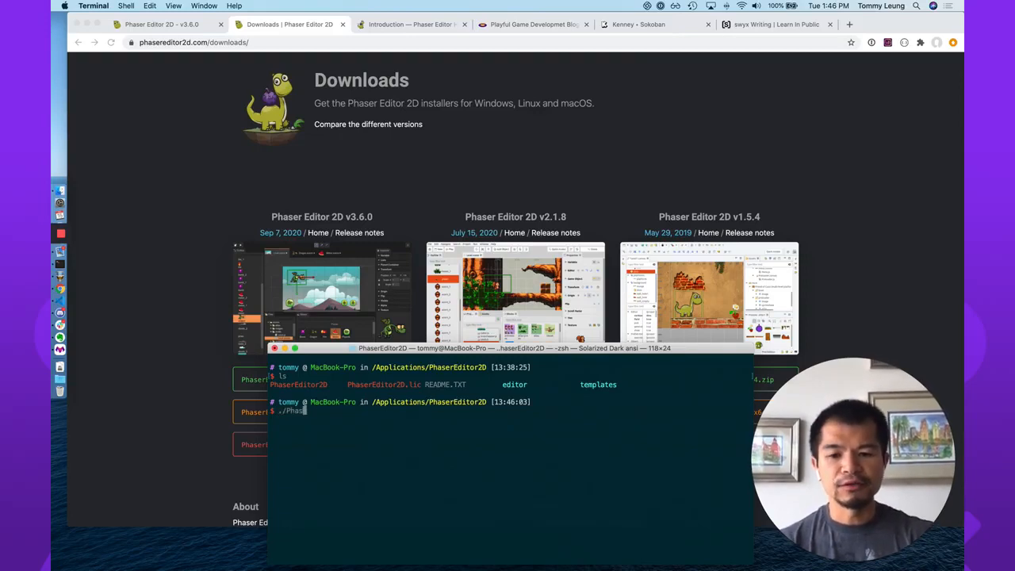
text(s)
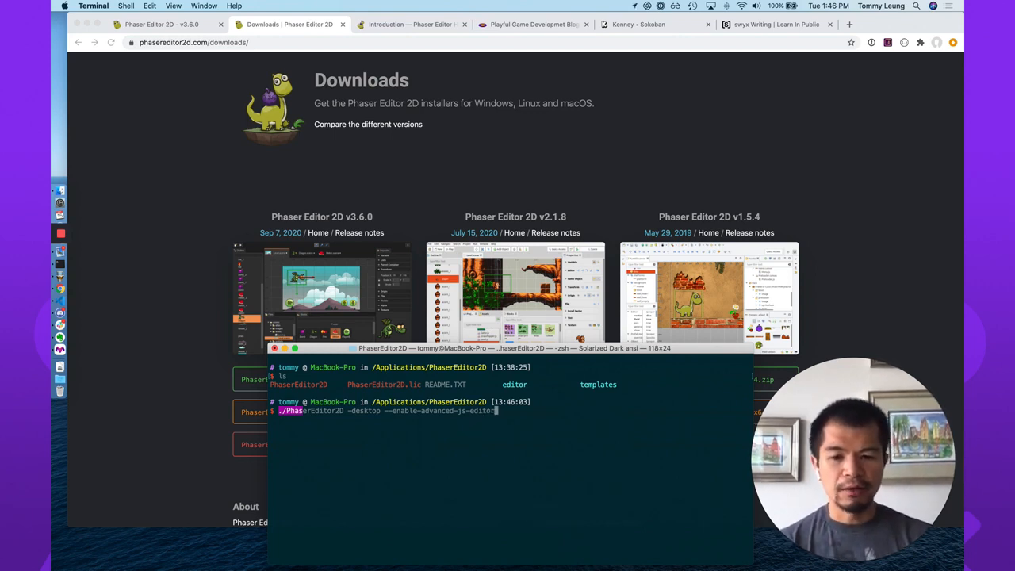
key(Return)
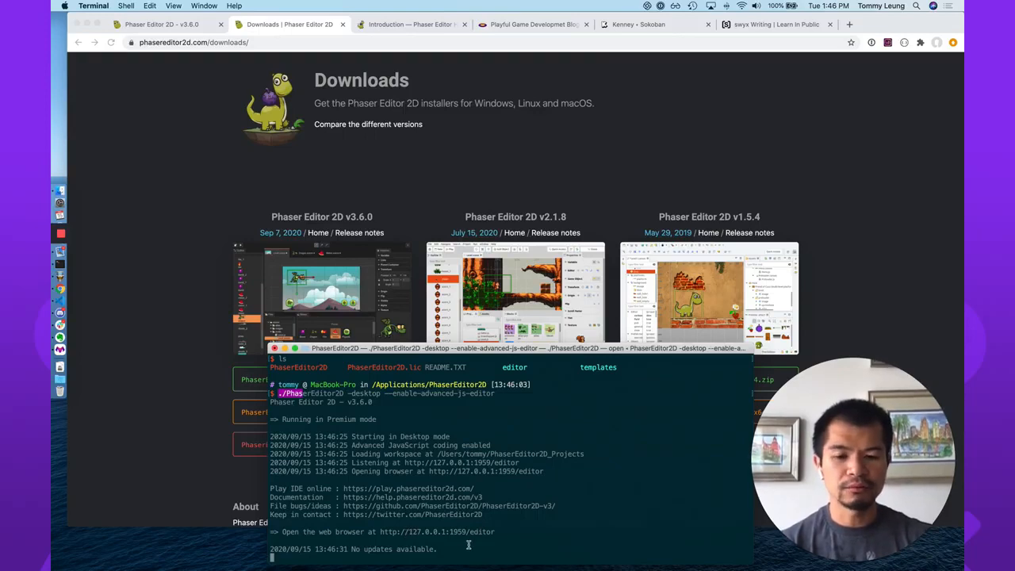
Switch to the local Phaser Editor 2D page at 127.0.0.1:1959/editor in Chrome and reload it.
click(168, 24)
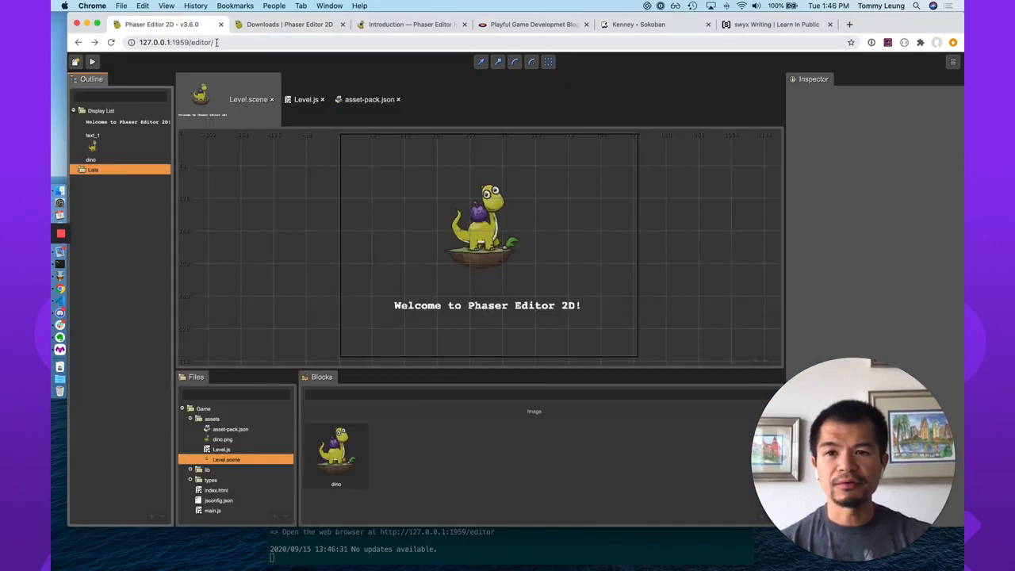
click(111, 42)
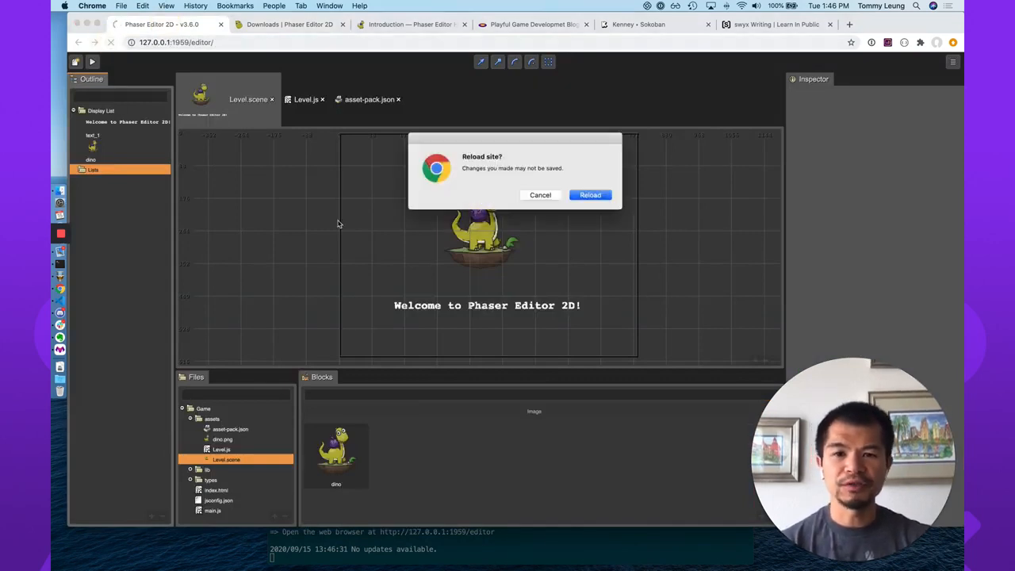
click(587, 195)
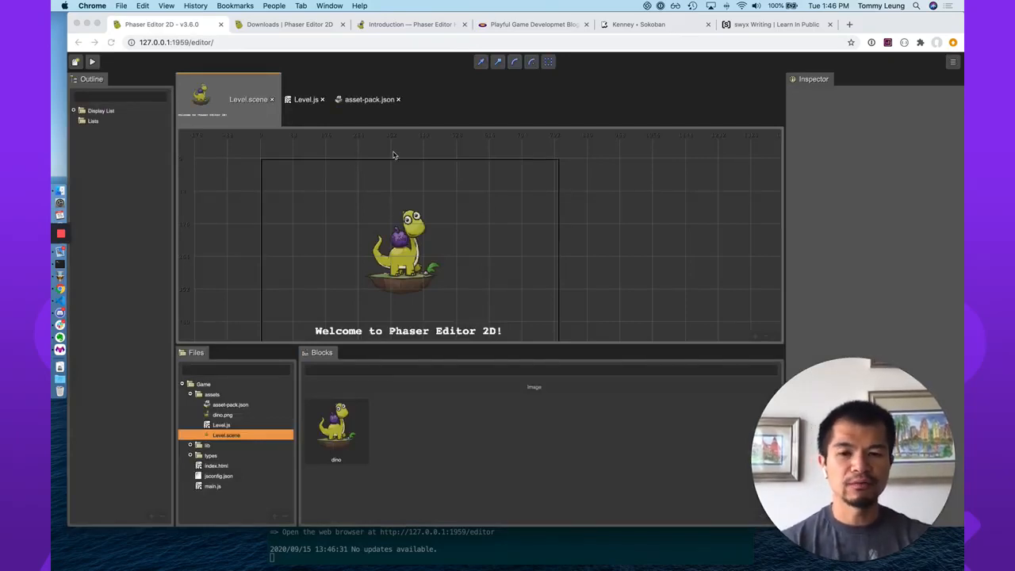
Move the dino image in Level.scene freely with the translate tool to about X 533, Y 185.
click(413, 257)
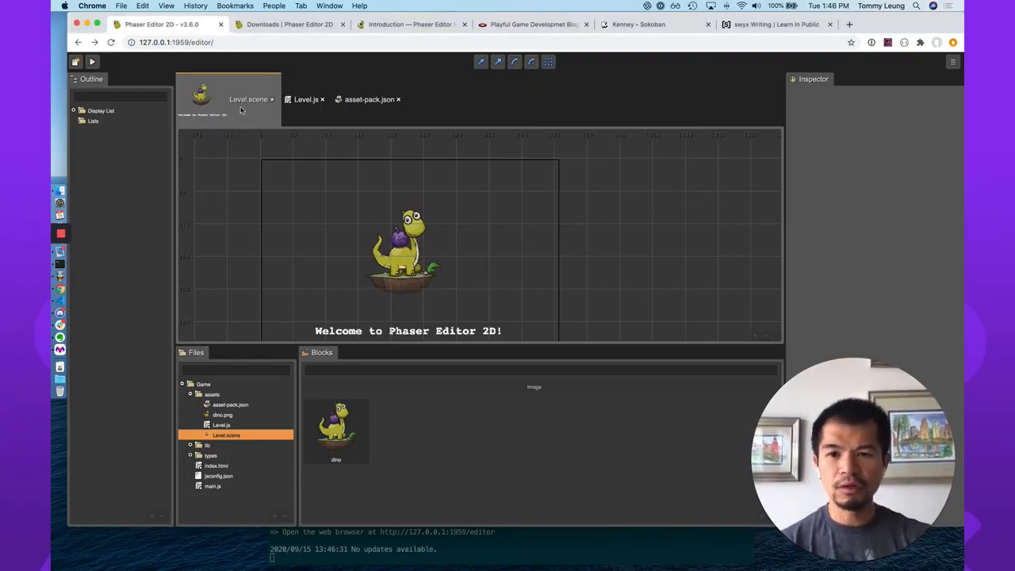
key(w)
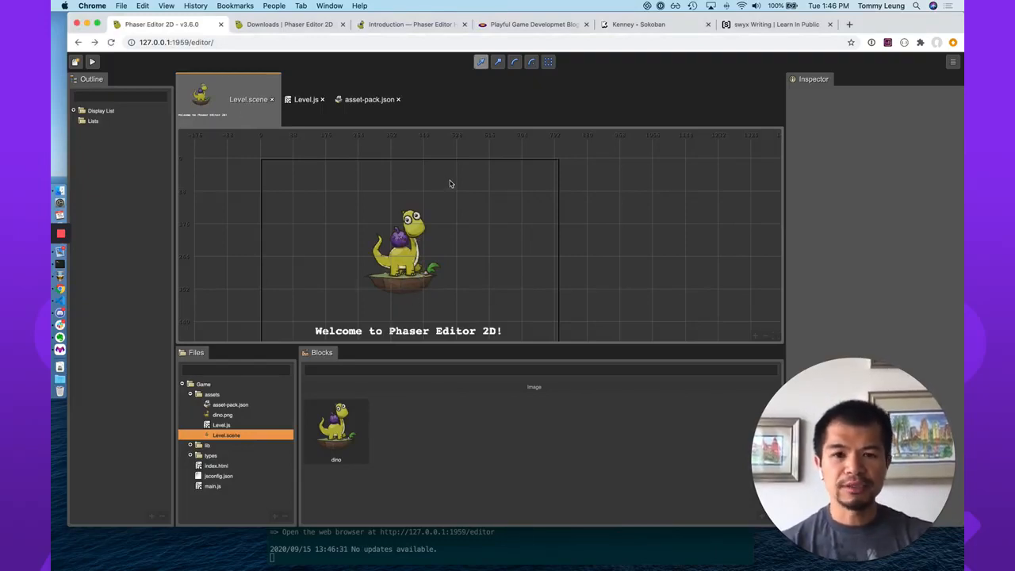
click(414, 242)
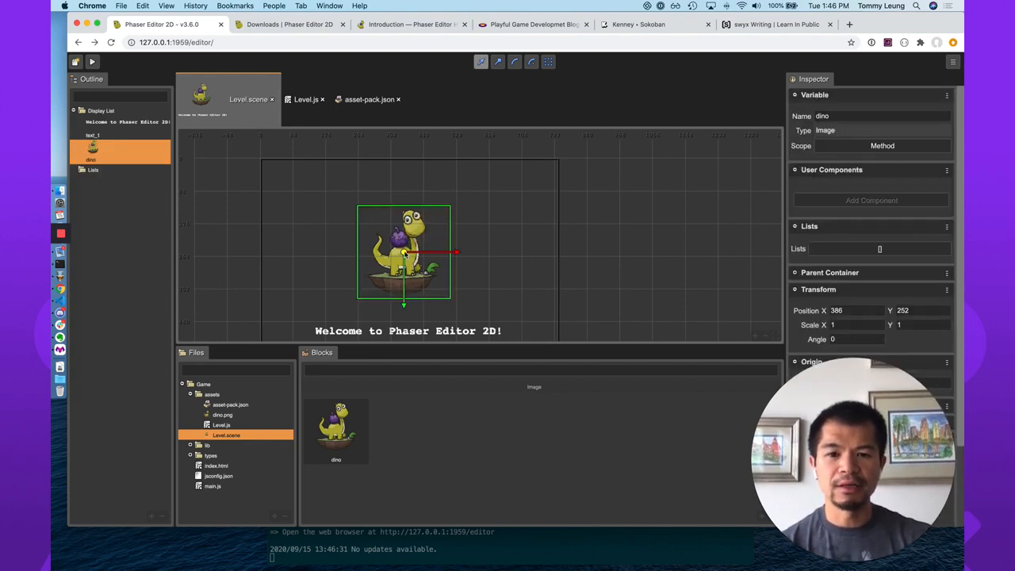
drag(405, 252, 459, 227)
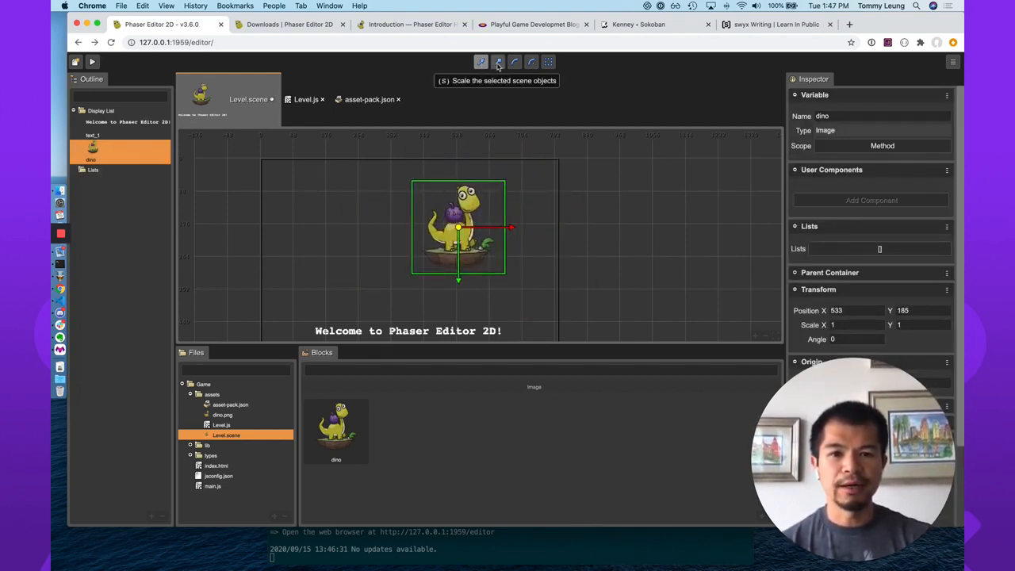
Try out the scale, rotate, origin and region selection tools on the dino image.
click(499, 63)
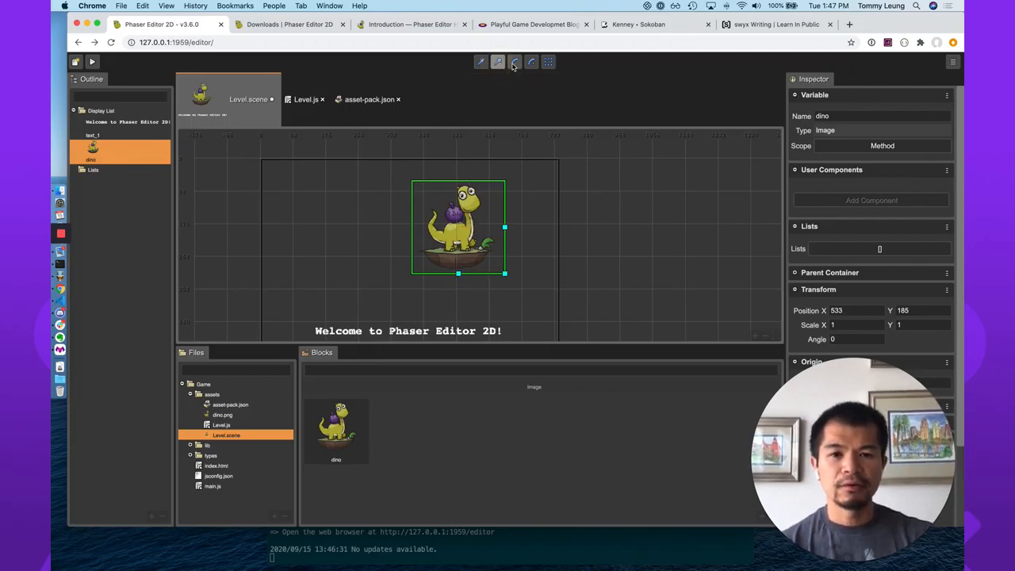
click(514, 64)
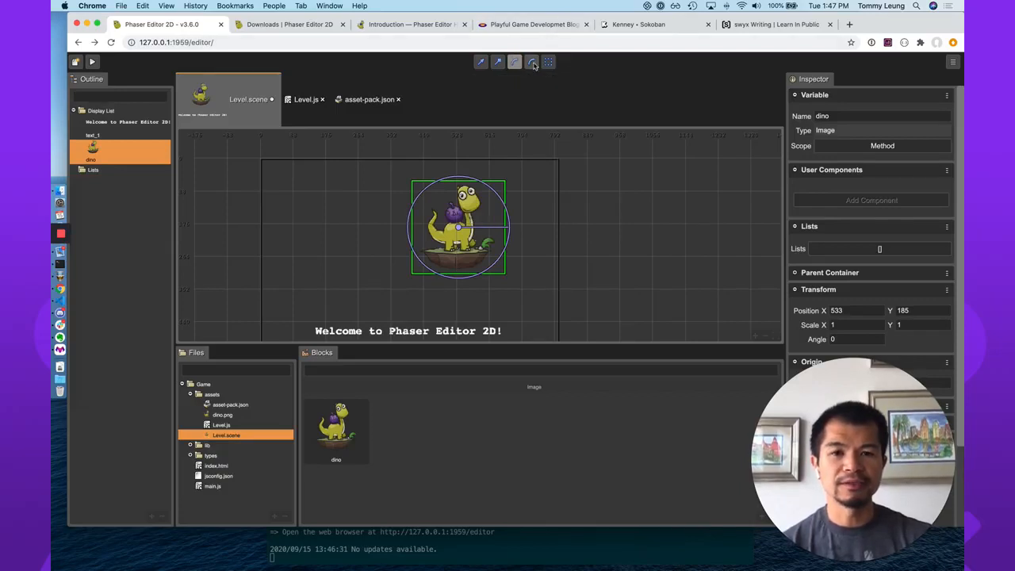
click(532, 64)
mouse_move(459, 228)
mouse_down()
mouse_move(485, 200)
mouse_move(459, 228)
mouse_up()
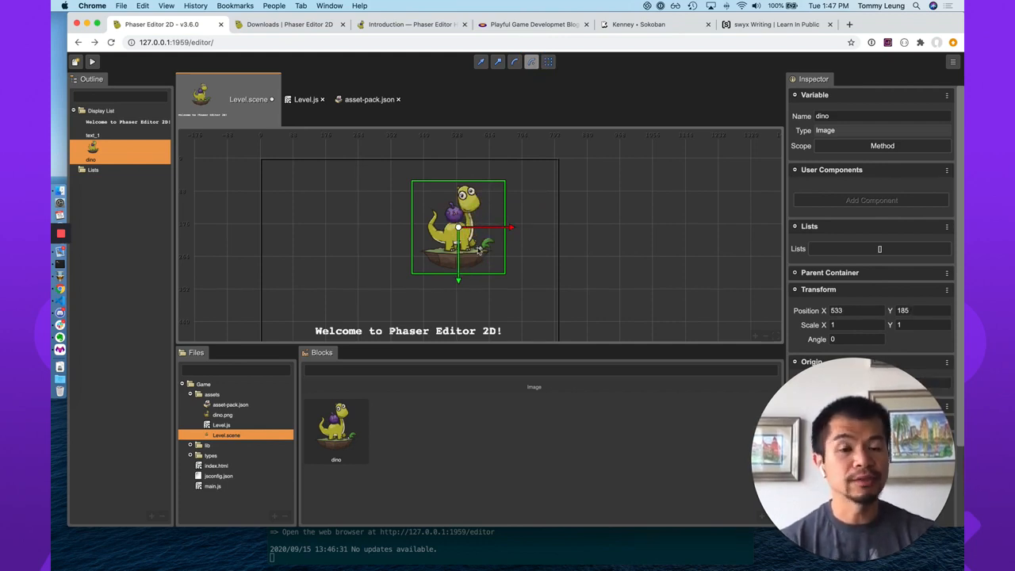
click(548, 62)
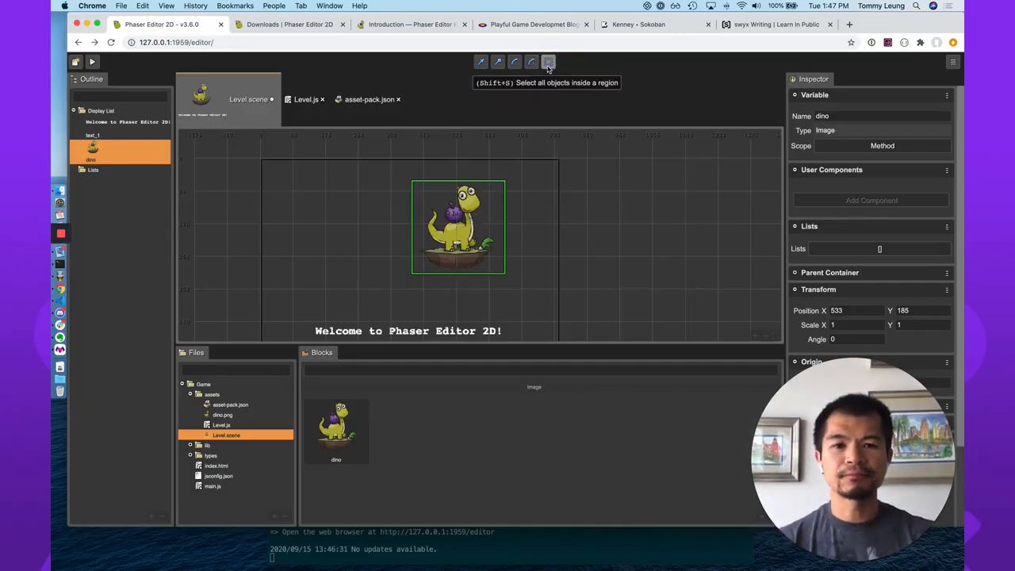
drag(352, 195, 514, 341)
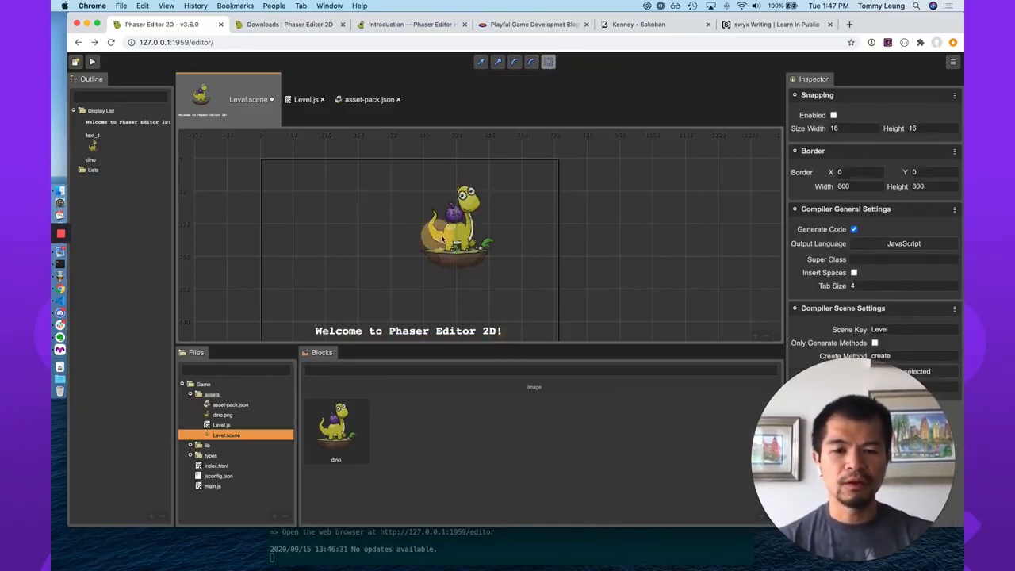
Translate the dino image to about X 423, Y 206, along each axis to about X 372, Y 254, and finally slightly up and right.
click(480, 61)
click(459, 246)
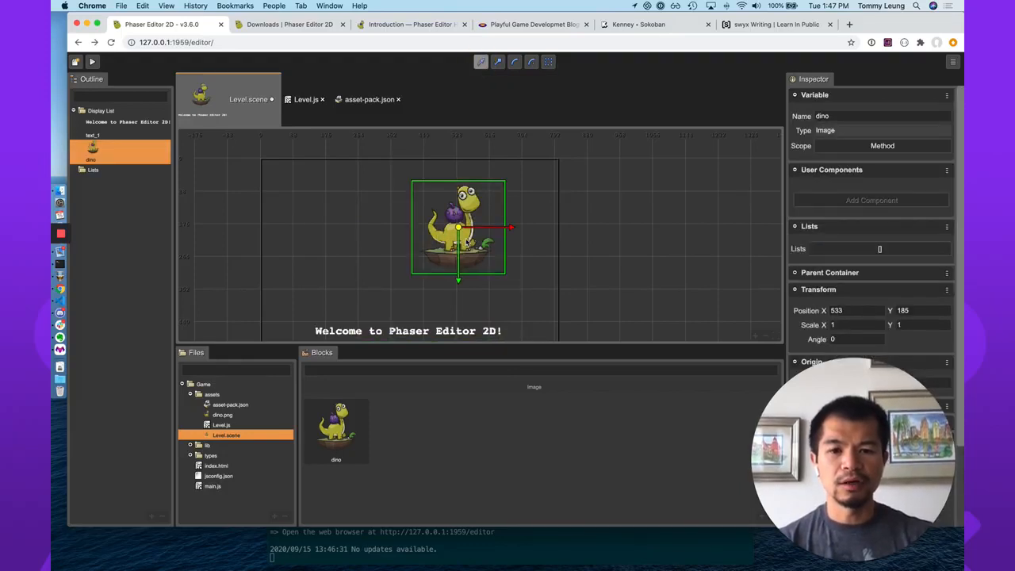
drag(461, 230, 420, 236)
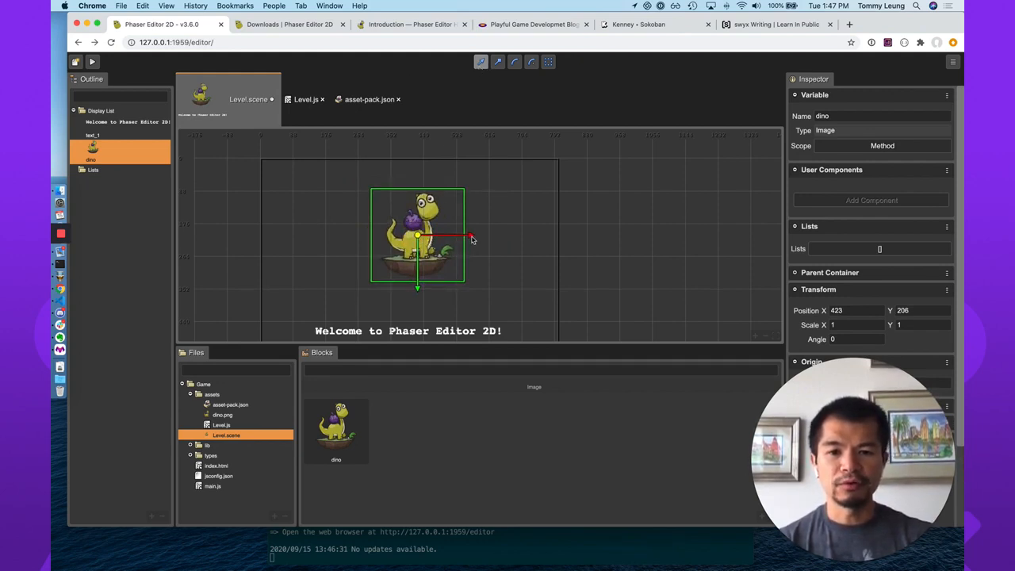
mouse_move(472, 240)
mouse_down()
mouse_move(516, 233)
mouse_move(496, 209)
mouse_move(444, 204)
mouse_move(413, 256)
mouse_move(426, 238)
mouse_move(452, 235)
mouse_up()
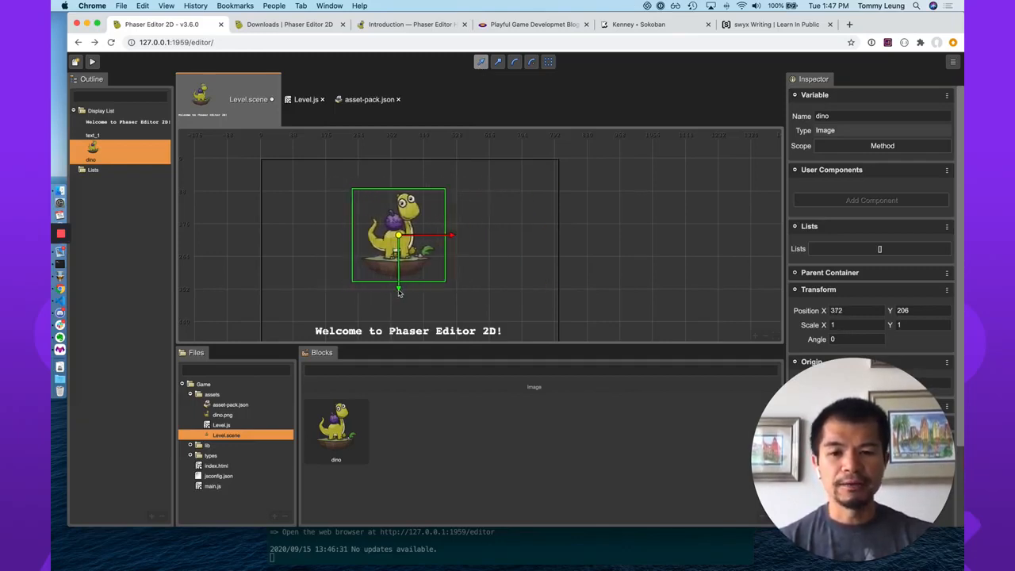
mouse_move(399, 292)
mouse_down()
mouse_move(399, 209)
mouse_move(399, 281)
mouse_move(414, 309)
mouse_move(399, 306)
mouse_up()
drag(410, 230, 383, 240)
click(414, 232)
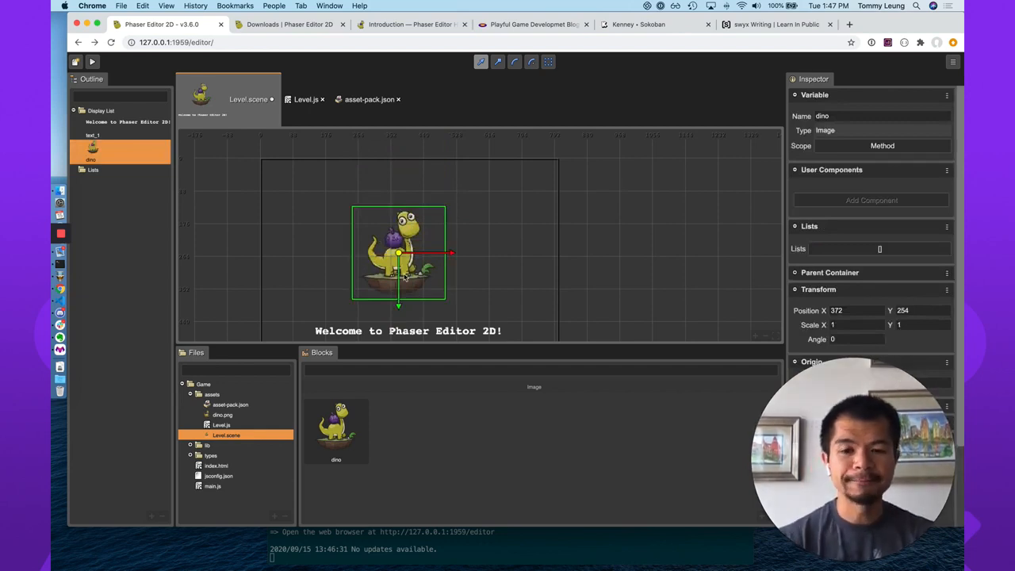
drag(401, 254, 426, 247)
Move the "Welcome to Phaser Editor 2D!" text horizontally to about X 445.
click(363, 330)
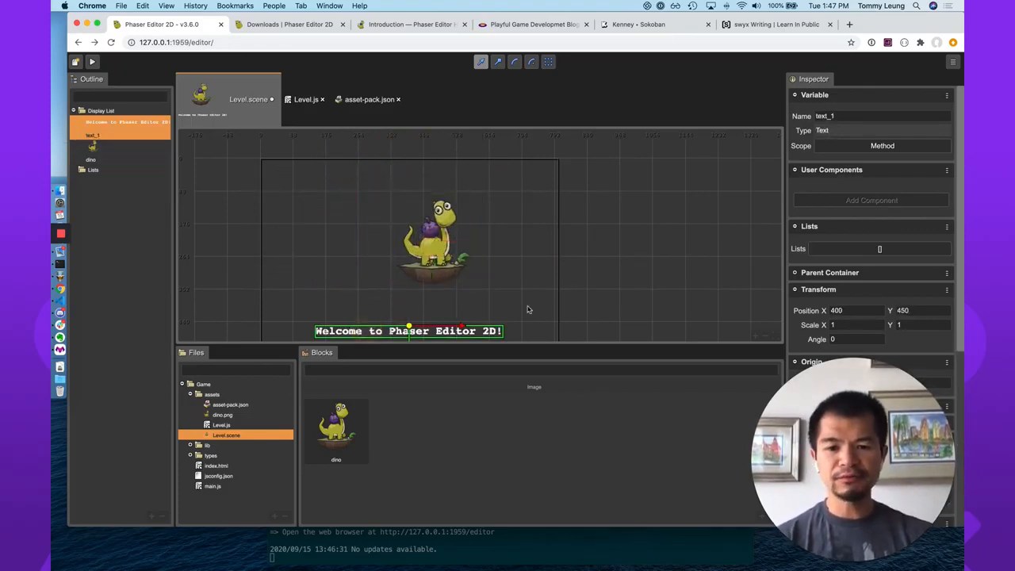
drag(408, 327, 426, 327)
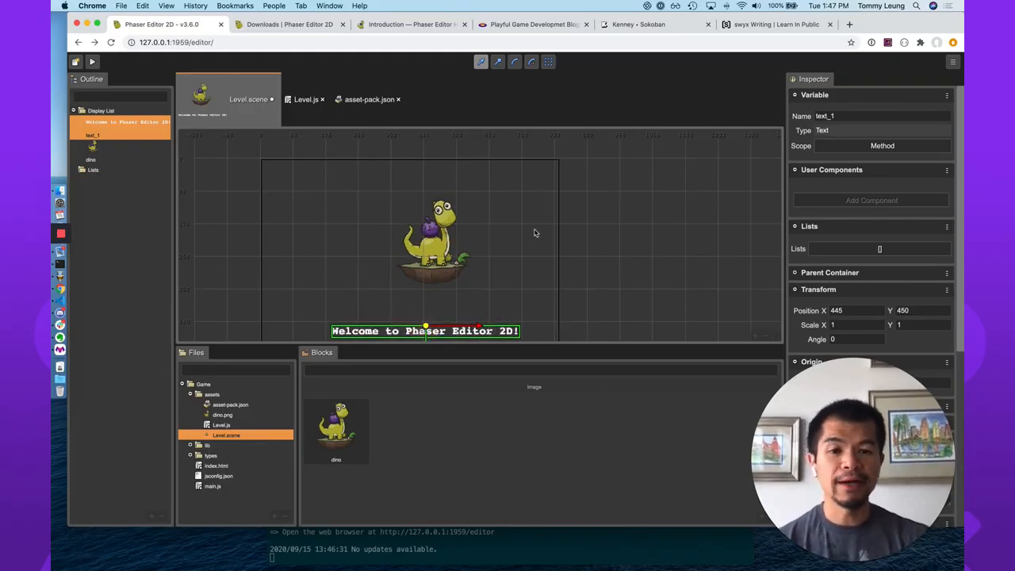
key(space)
drag(489, 255, 519, 211)
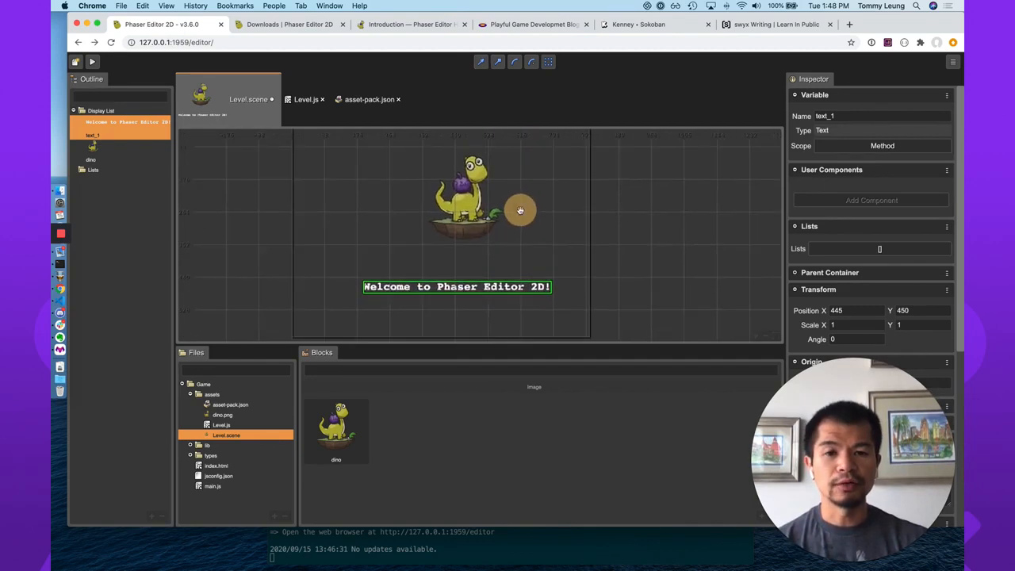
Enlarge the Level.scene editing area and review the tools offered in the scene, such as Translate, Rotate and Resize TileSprite.
drag(519, 343, 511, 405)
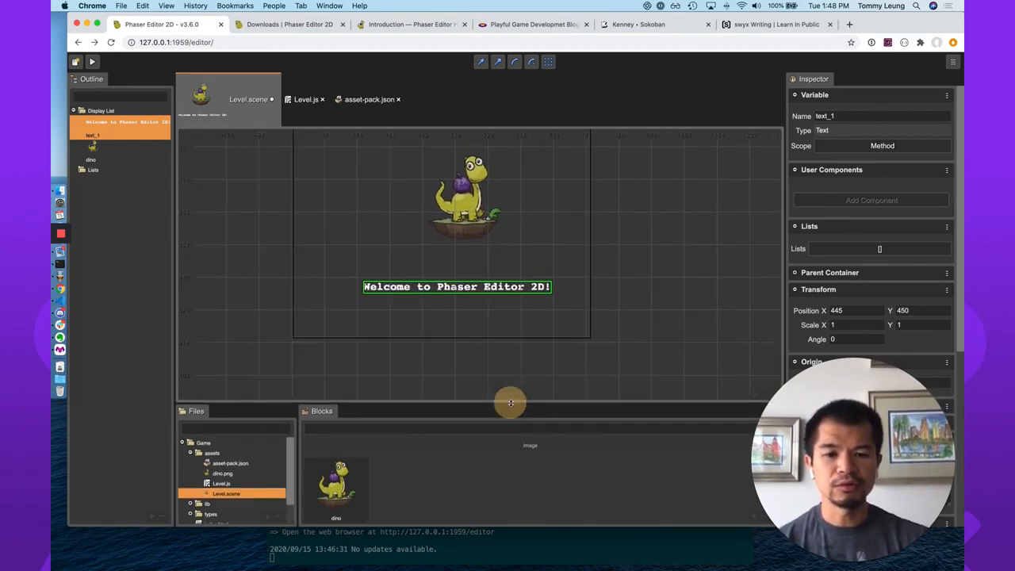
drag(519, 211, 542, 284)
right_click(541, 284)
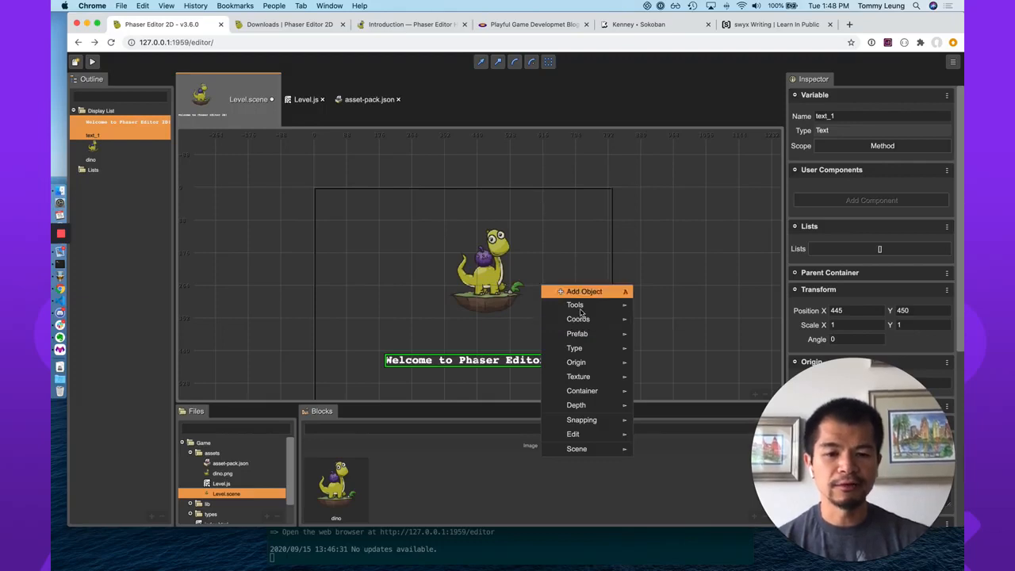
mouse_move(610, 442)
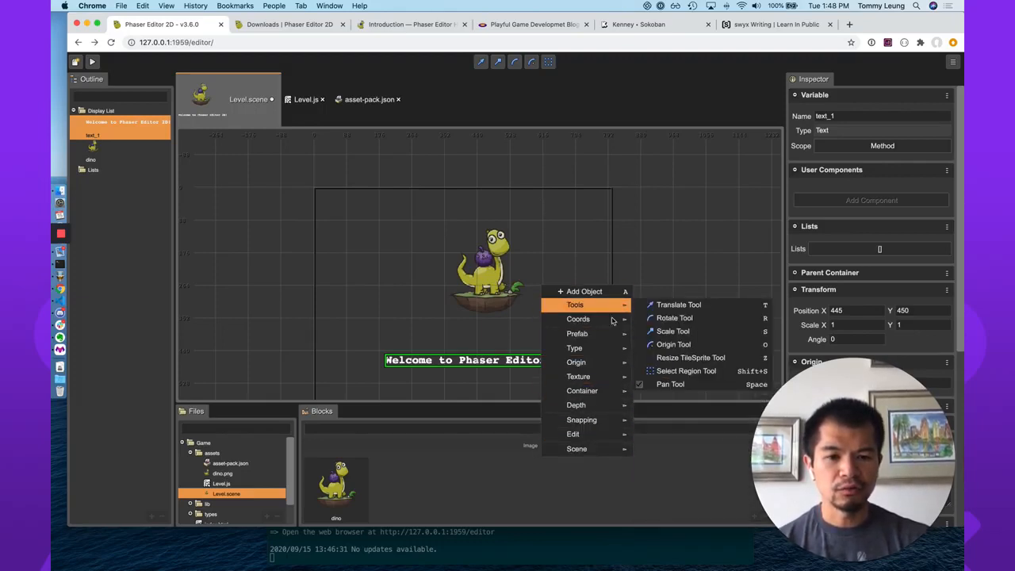
mouse_move(612, 315)
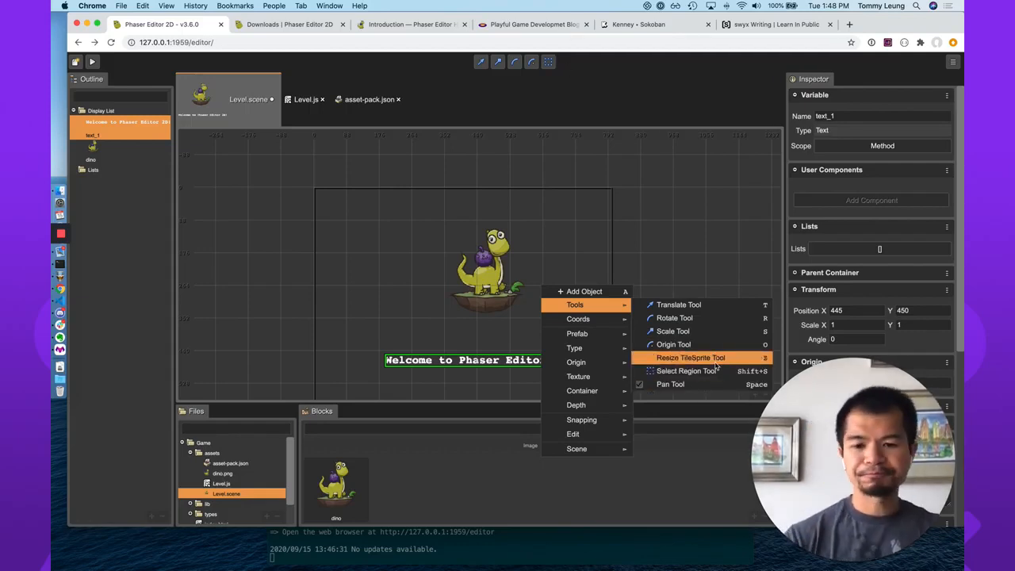
click(649, 251)
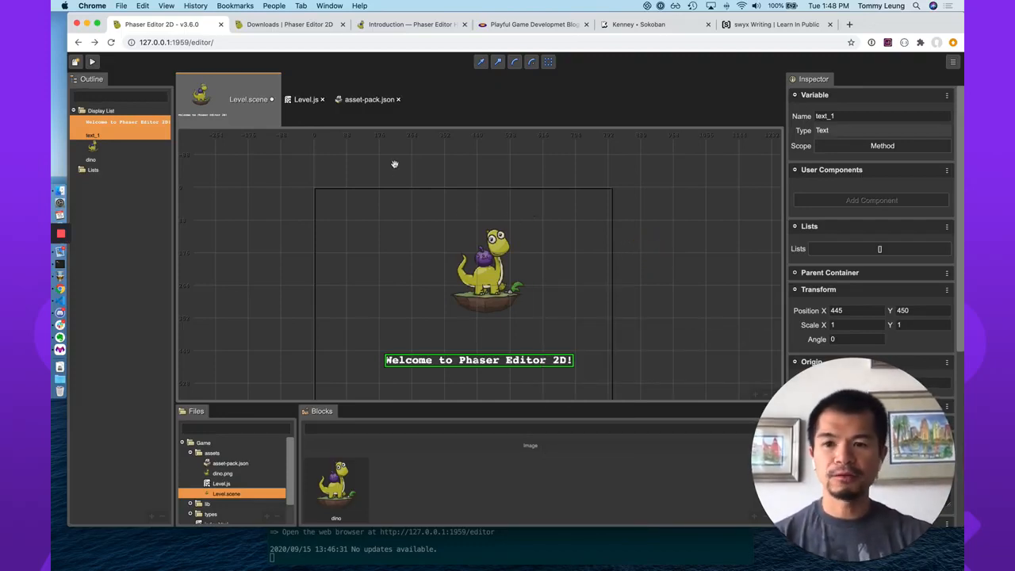
Make the browser window full screen and bring up the Learn In Public essay on swyx.io.
click(97, 24)
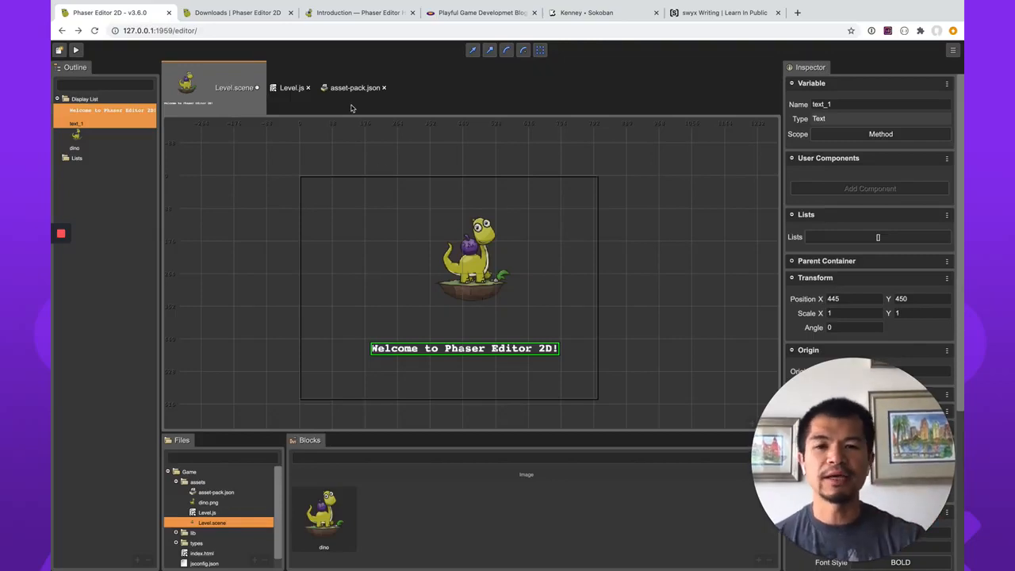
click(349, 19)
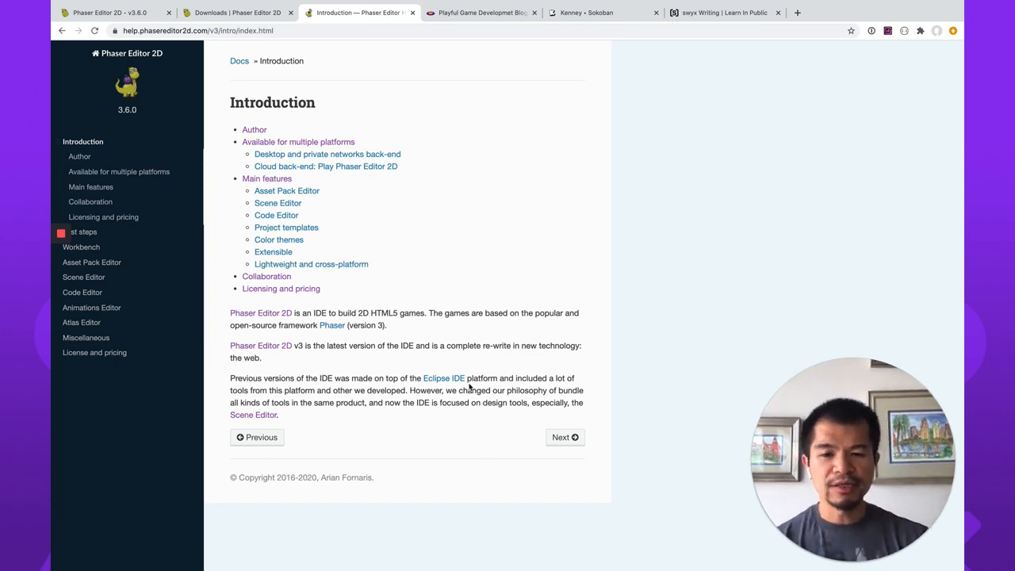
click(720, 16)
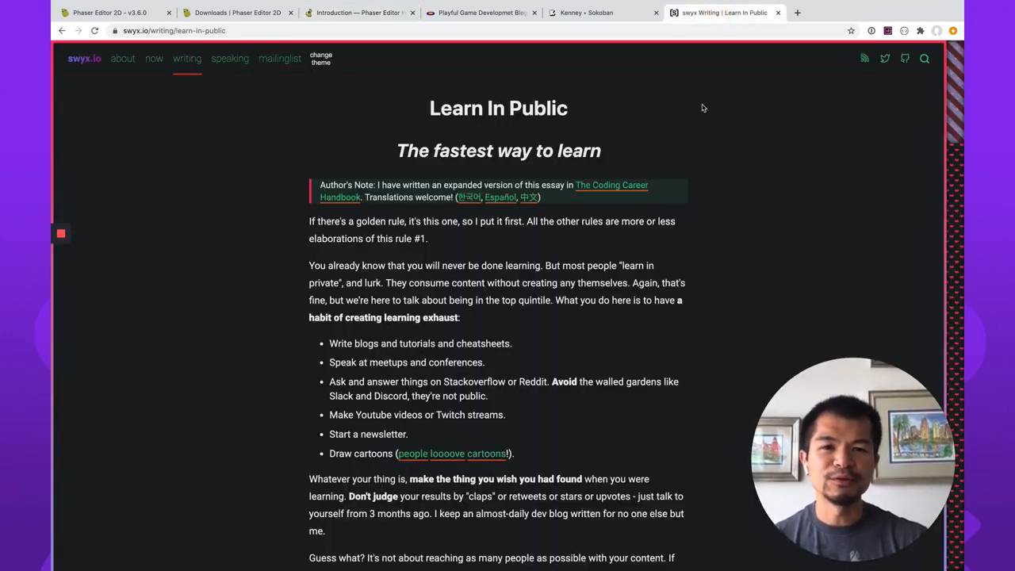
click(641, 37)
key(Left)
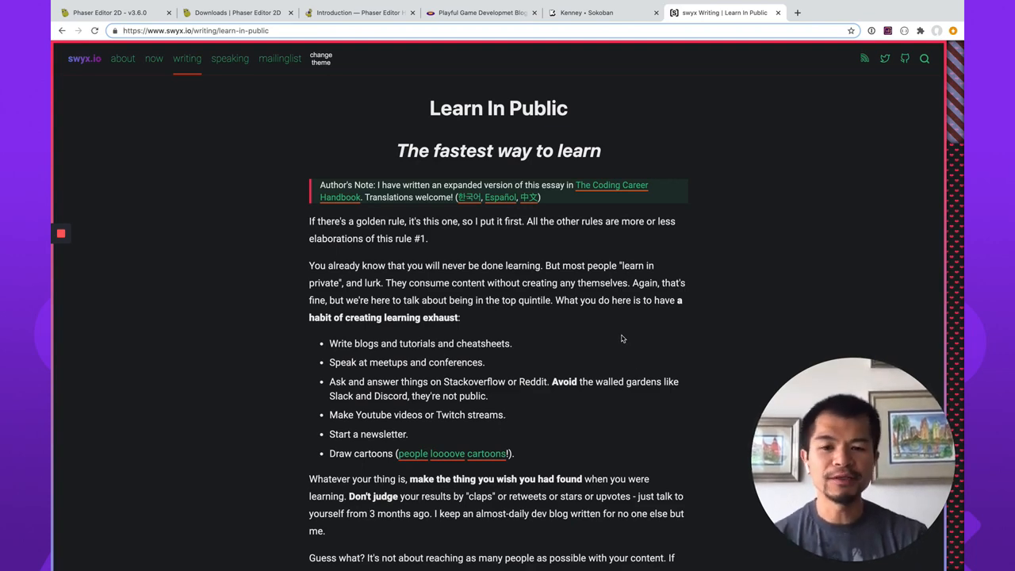
Read through the Learn In Public essay and return to its beginning.
scroll(569, 409, down, 3)
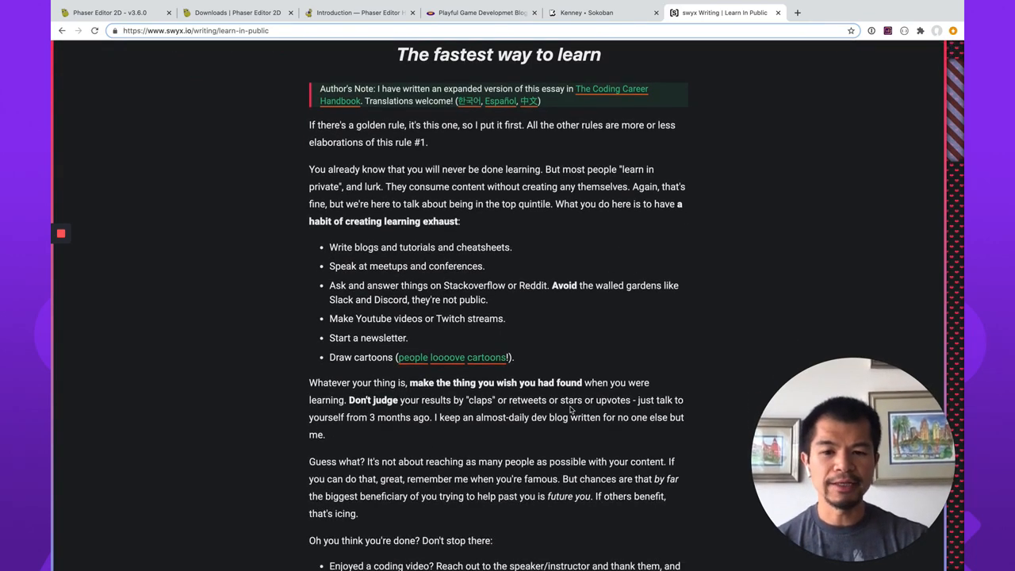
scroll(570, 409, down, 3)
scroll(570, 410, down, 5)
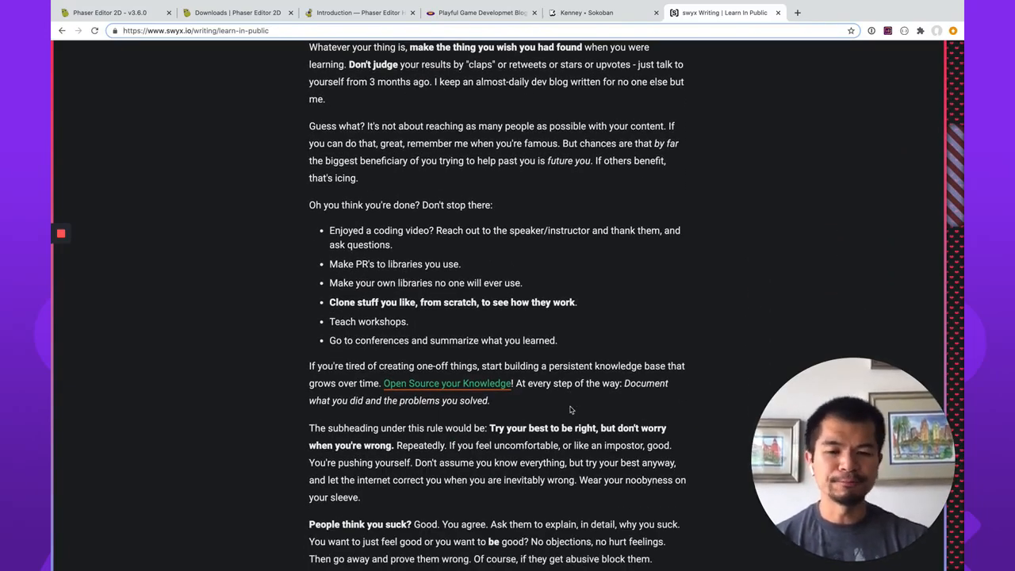
scroll(570, 409, down, 1)
scroll(570, 407, down, 6)
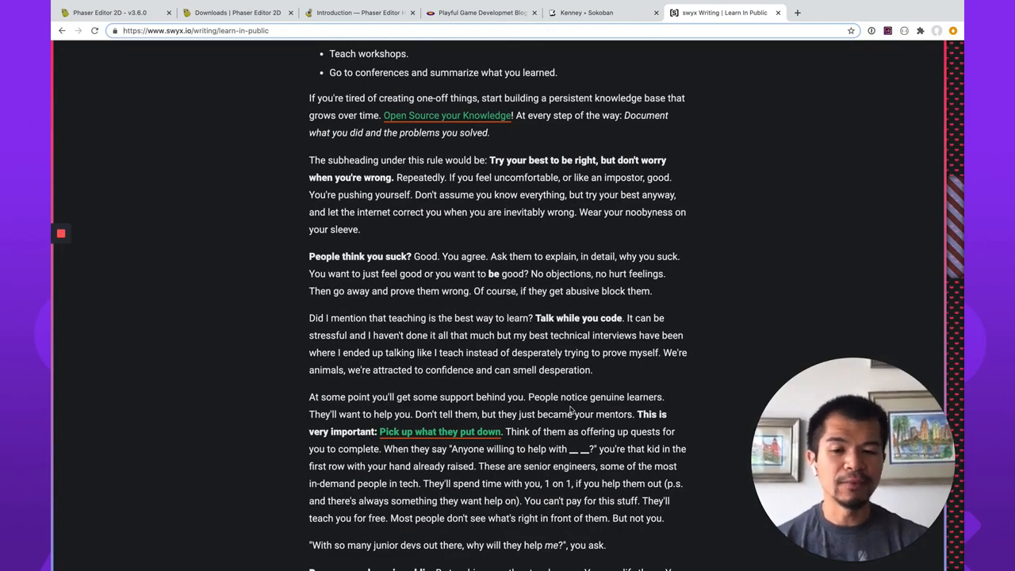
scroll(569, 409, down, 5)
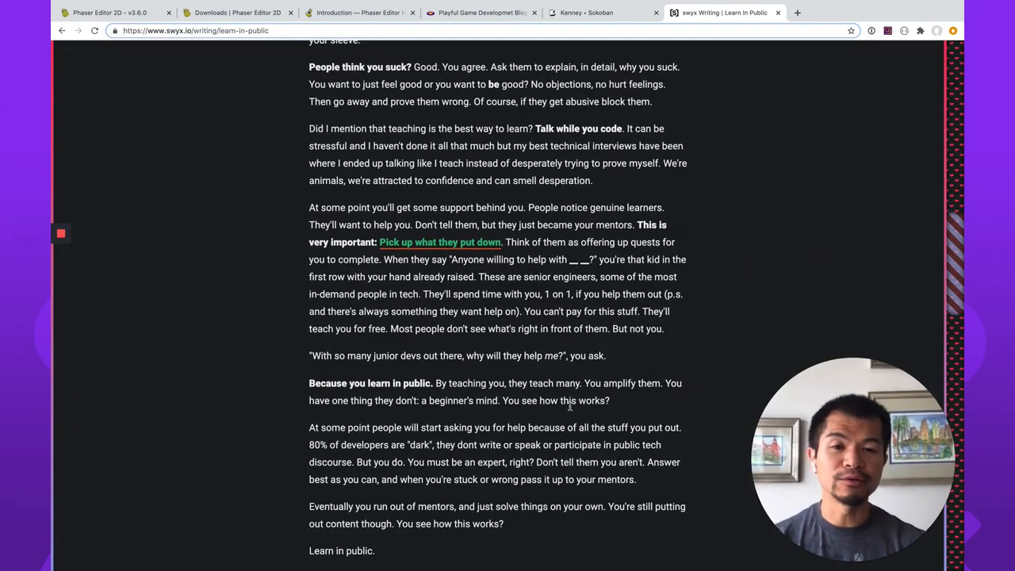
scroll(570, 406, up, 19)
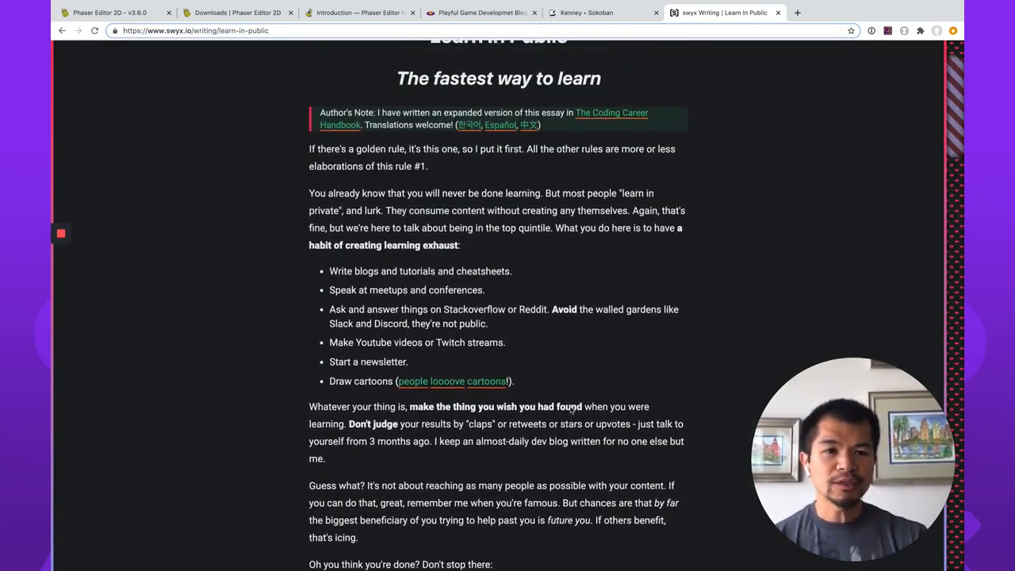
scroll(578, 191, up, 2)
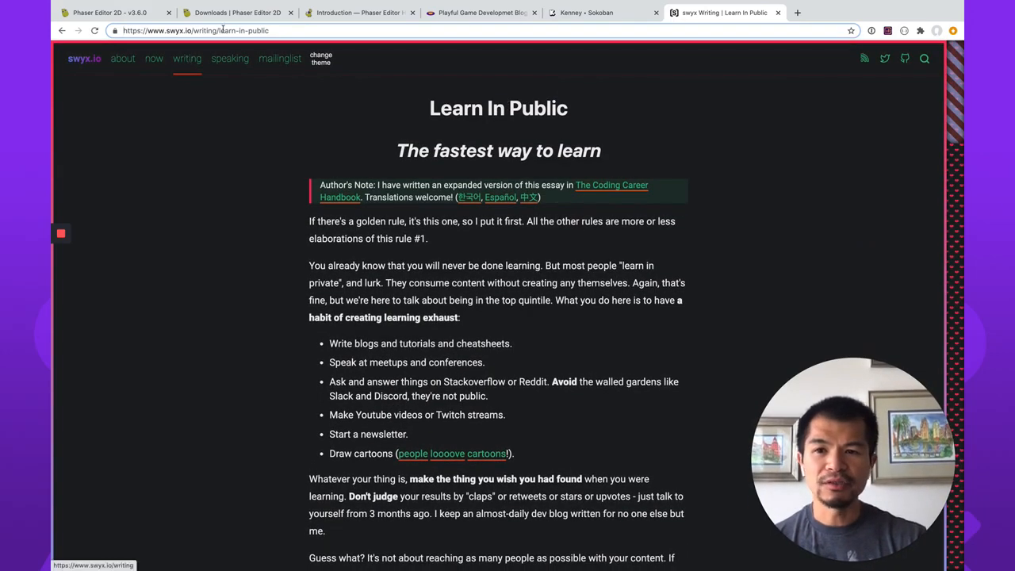
Go from the swyx.io home page to the page of the launched book and close that browser tab.
click(271, 30)
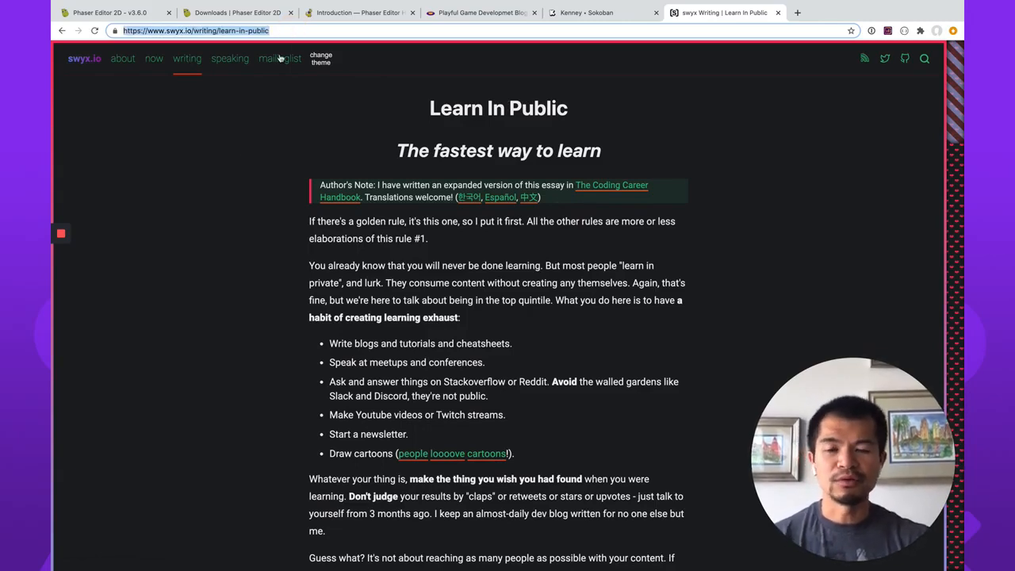
click(188, 64)
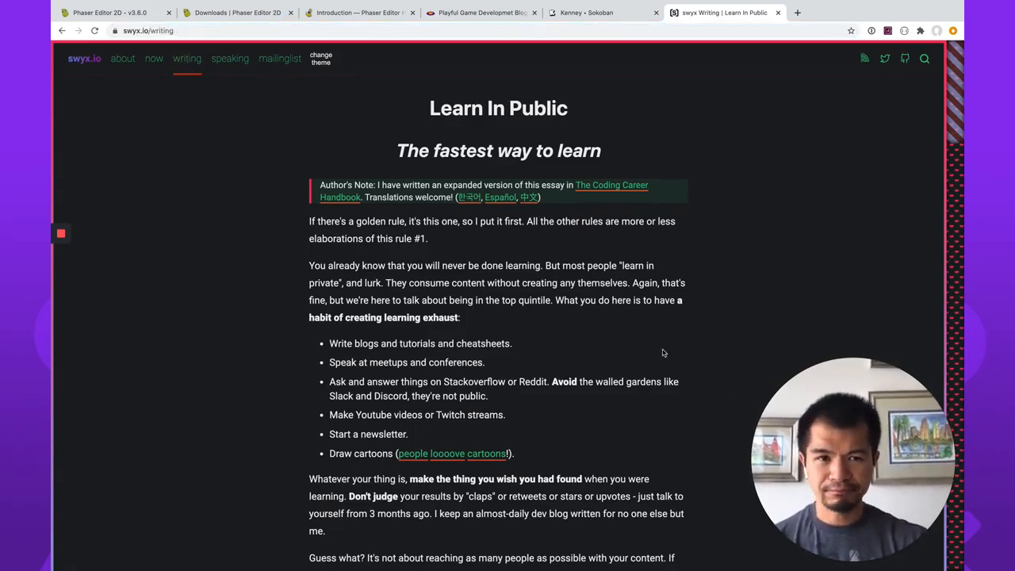
click(189, 67)
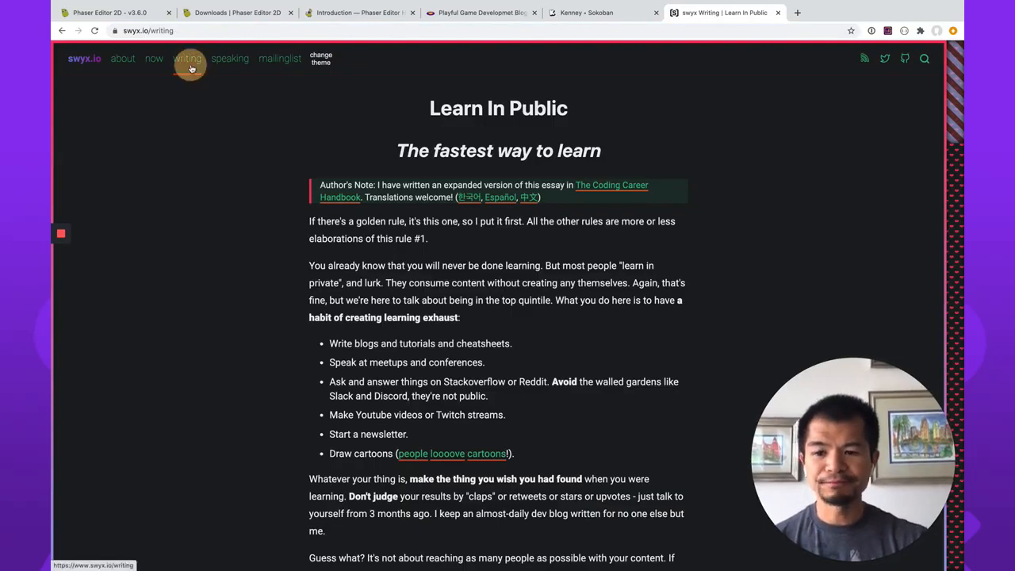
click(83, 64)
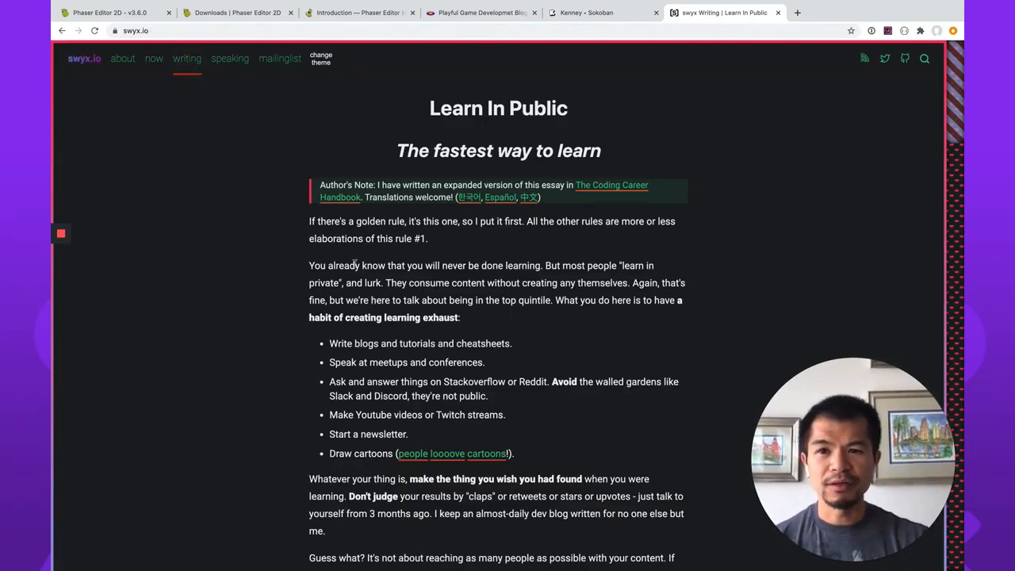
click(298, 34)
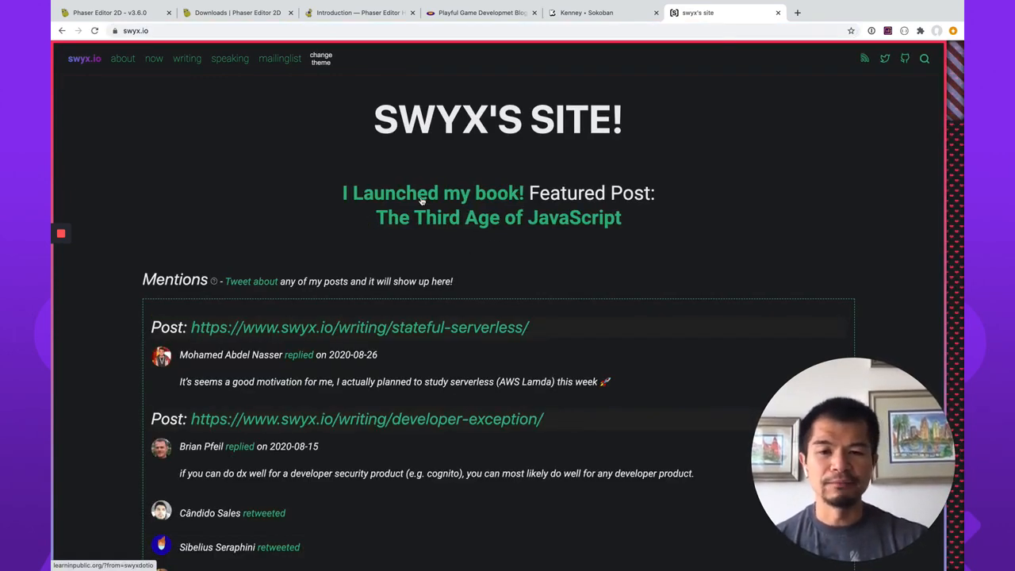
click(421, 199)
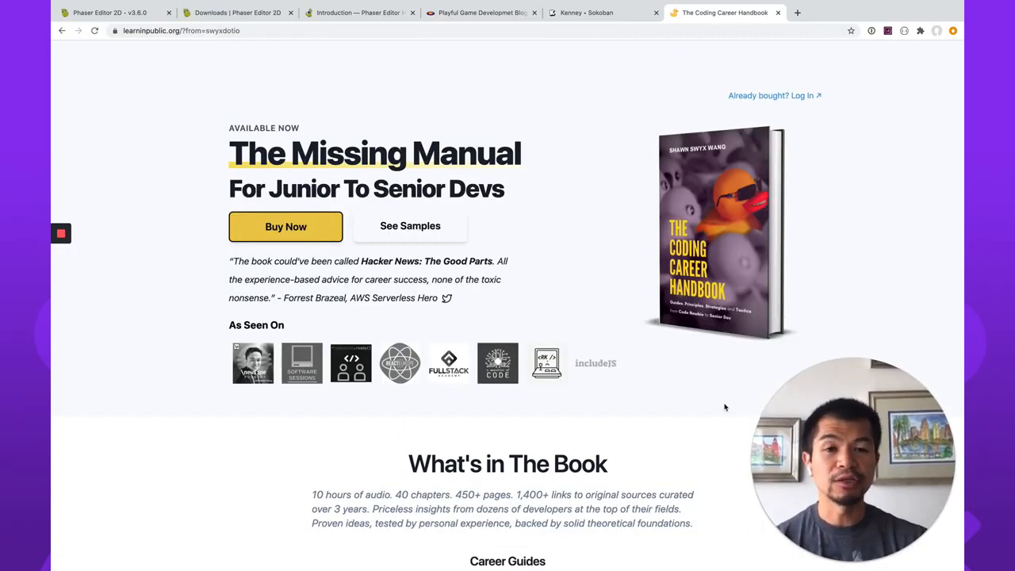
click(780, 14)
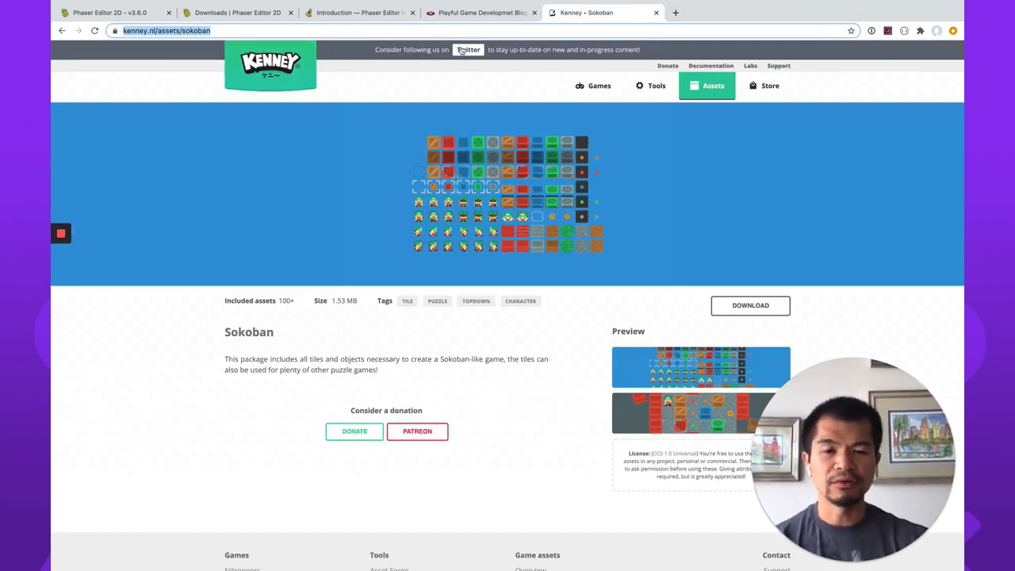
Open Part 1 of the complete "Memory Match in Modern Javascript with Phaser 3" series on the Ourcade blog.
click(479, 13)
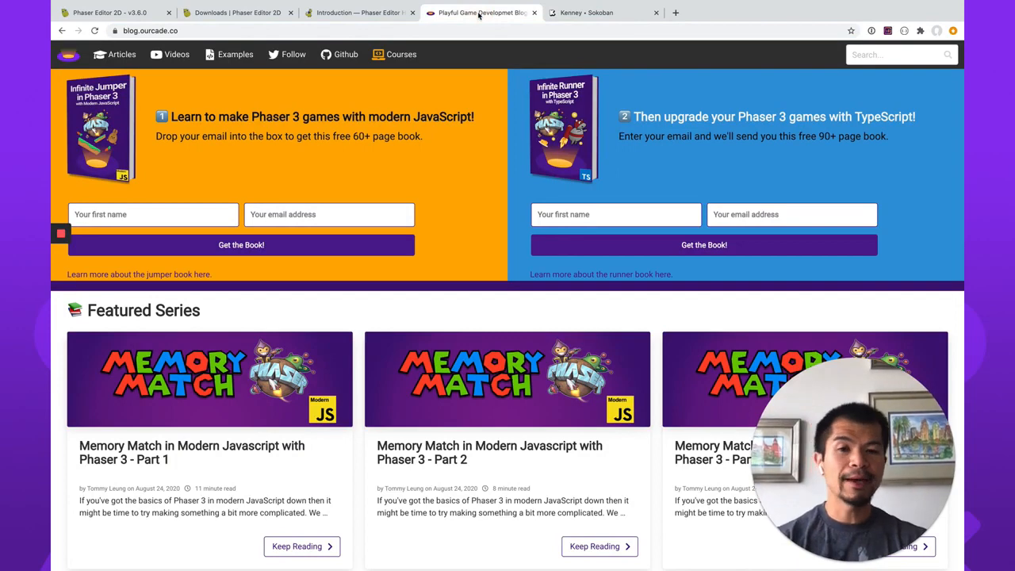
scroll(565, 537, down, 2)
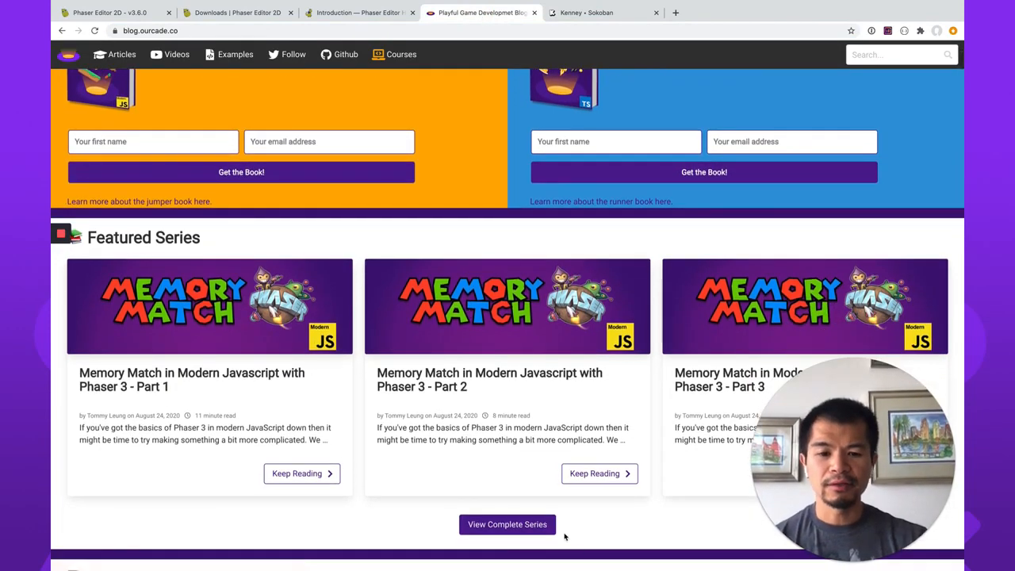
click(537, 525)
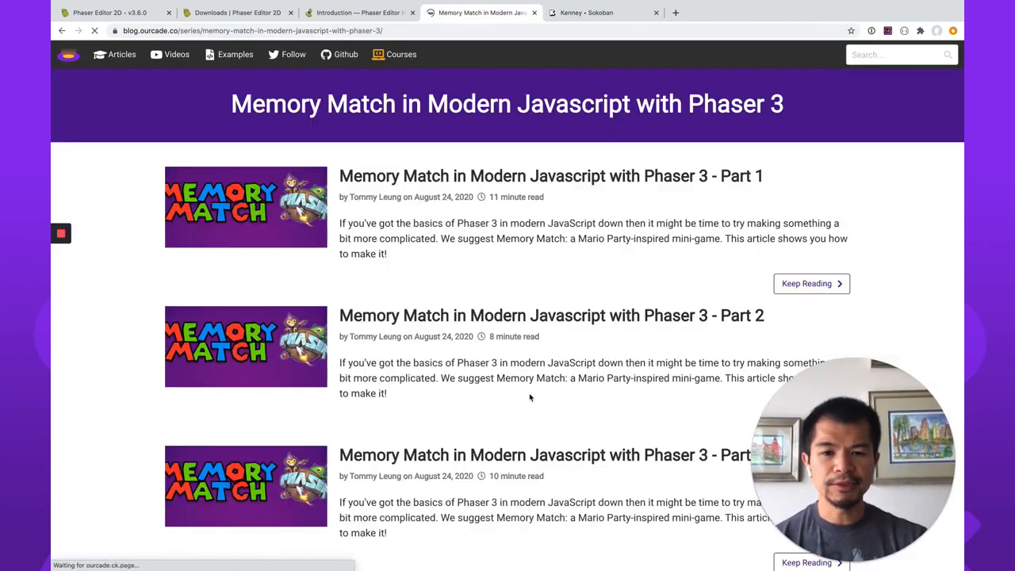
click(565, 184)
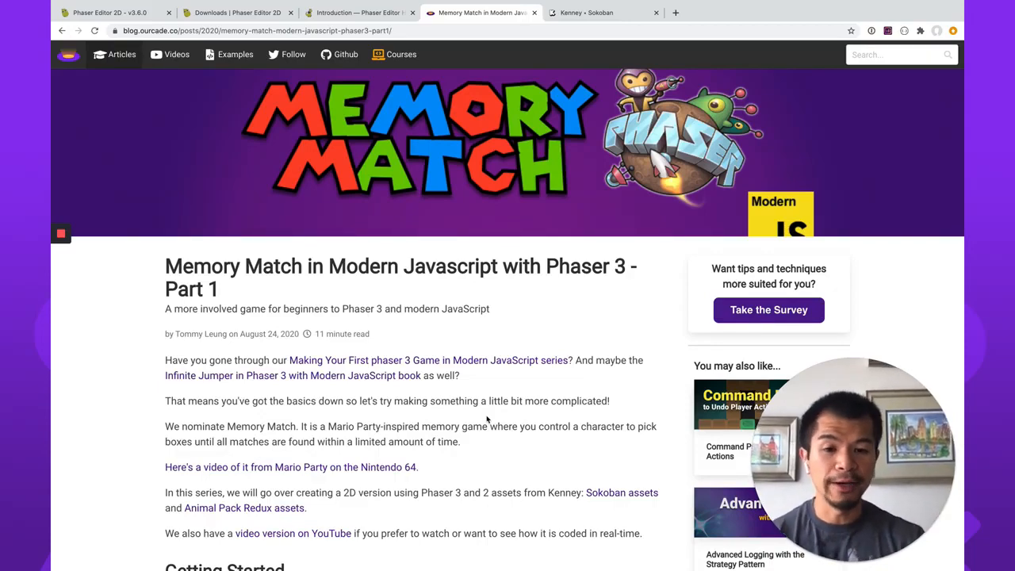
Return to the local Phaser Editor 2D workbench and start creating a new project.
click(119, 13)
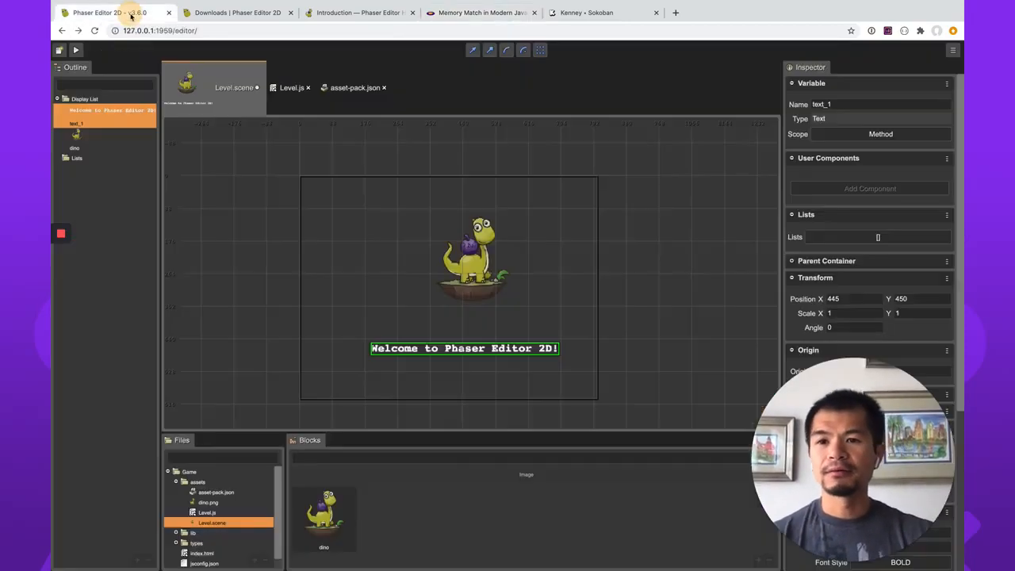
click(953, 50)
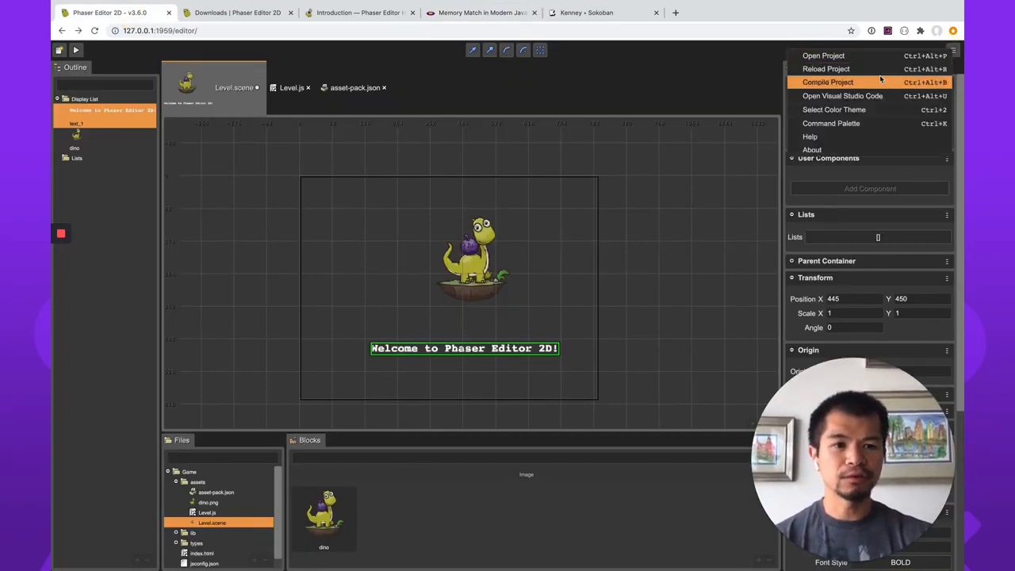
click(60, 50)
click(60, 51)
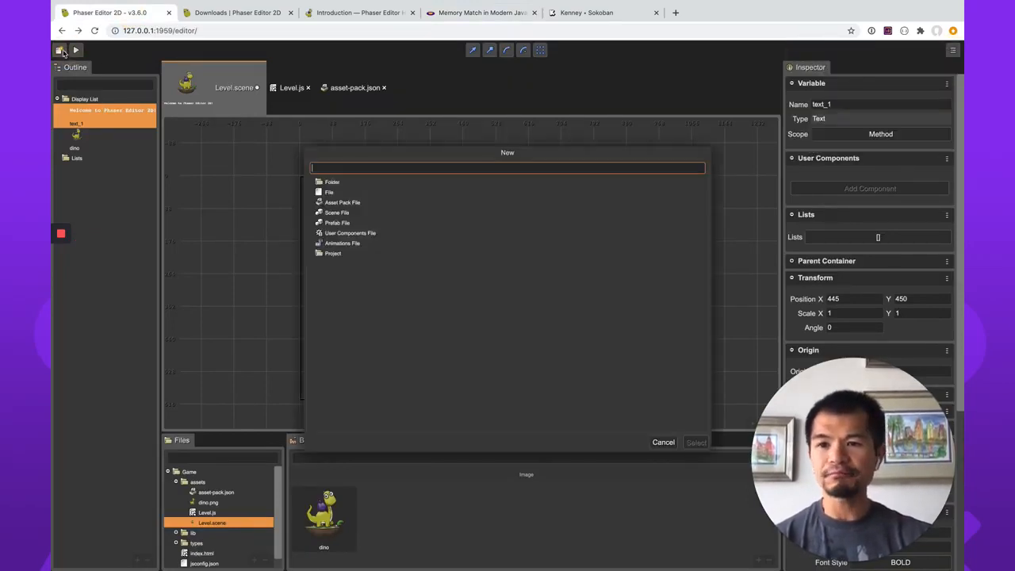
click(333, 253)
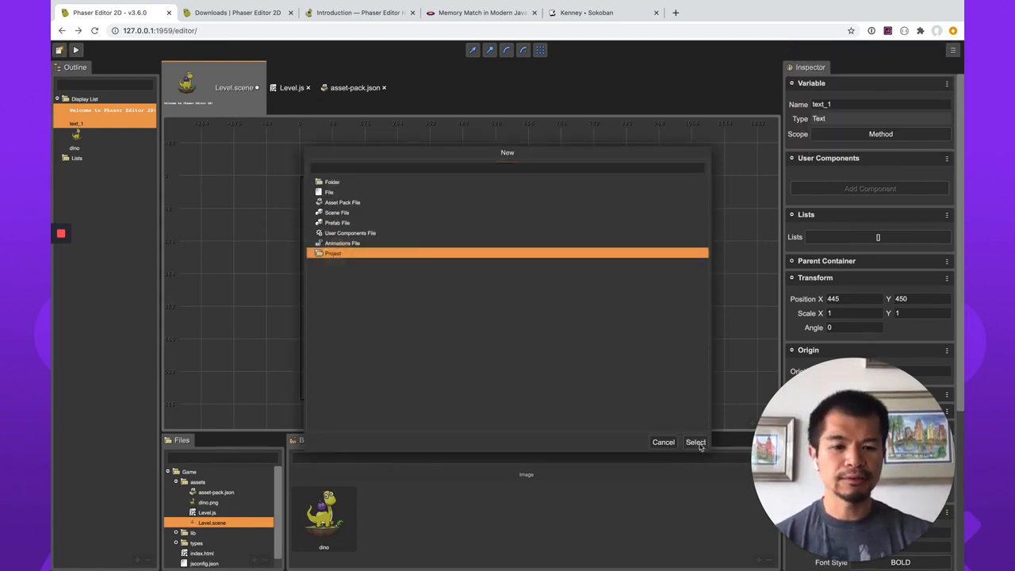
click(695, 443)
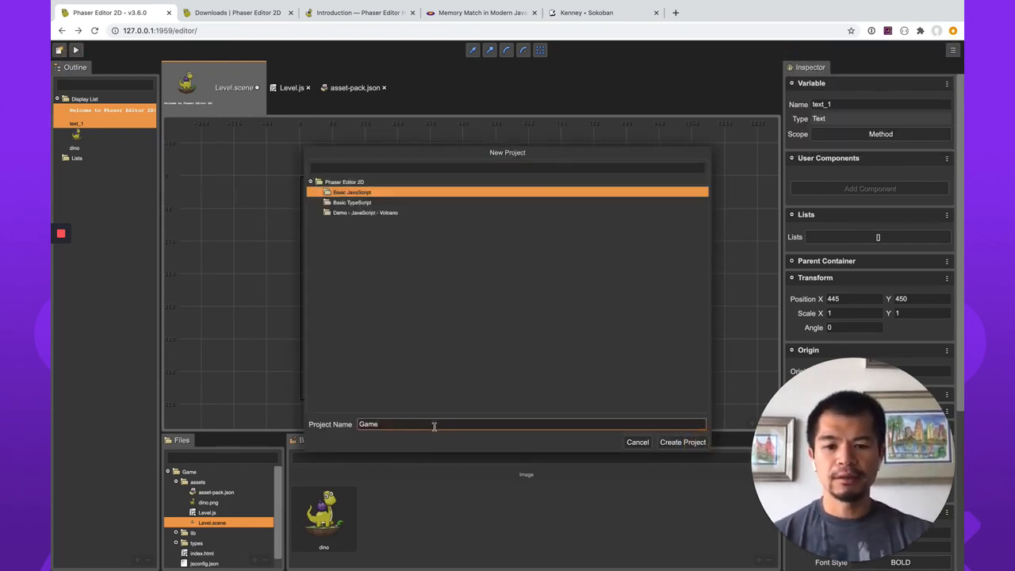
Name the new project memory-match-phaser-editor and choose the Basic JavaScript template.
drag(434, 427, 405, 362)
text(m)
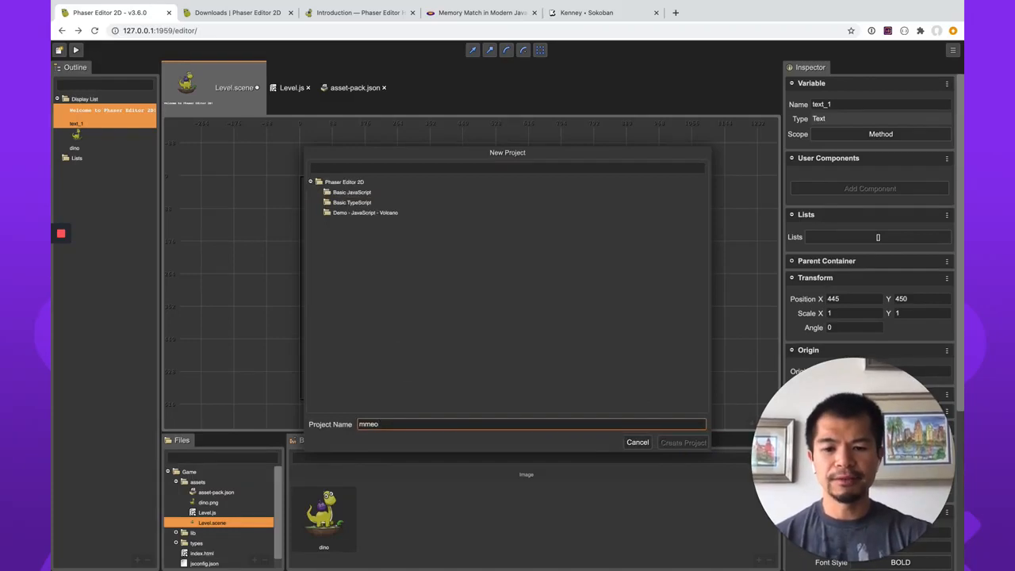
text(emory-match)
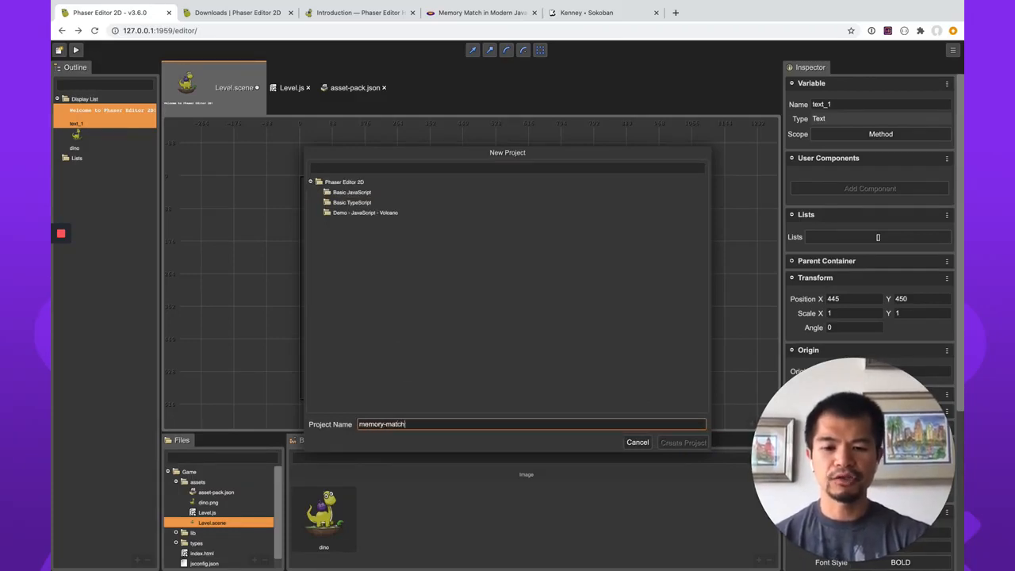
text(-phaser)
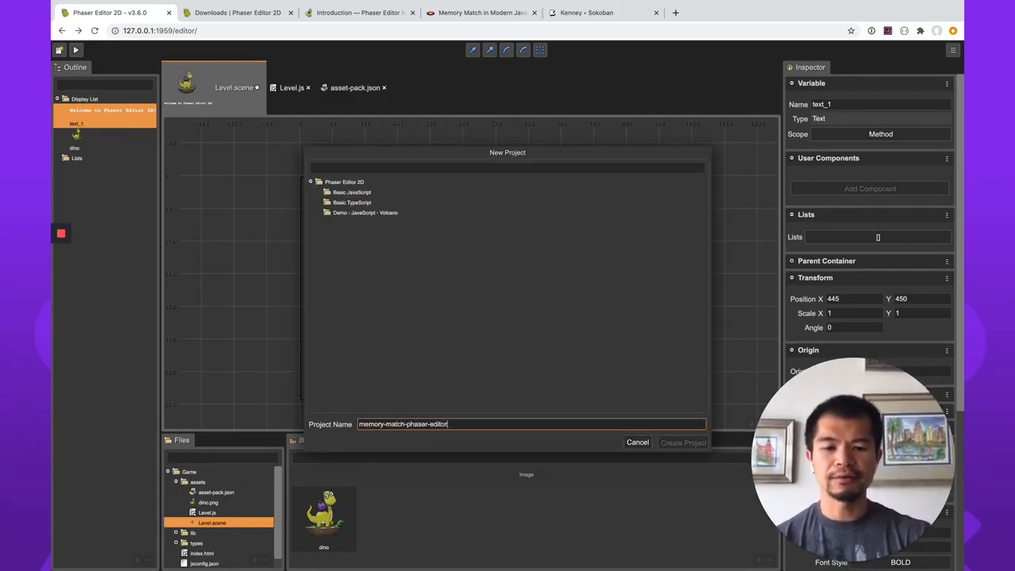
text(-editor)
click(352, 193)
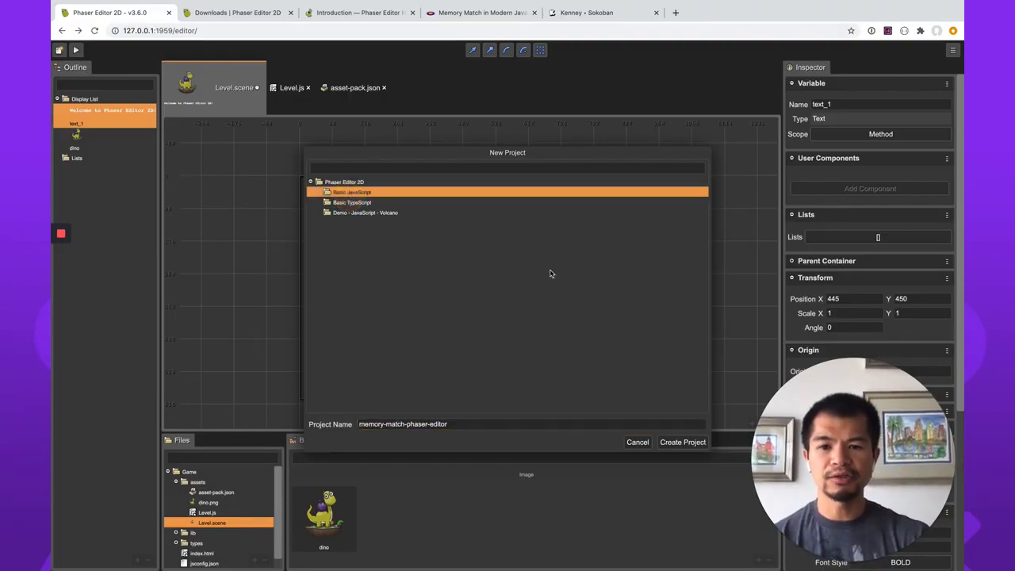
Create the memory-match-phaser-editor project, discarding the unsaved changes in the previously open scene.
click(681, 442)
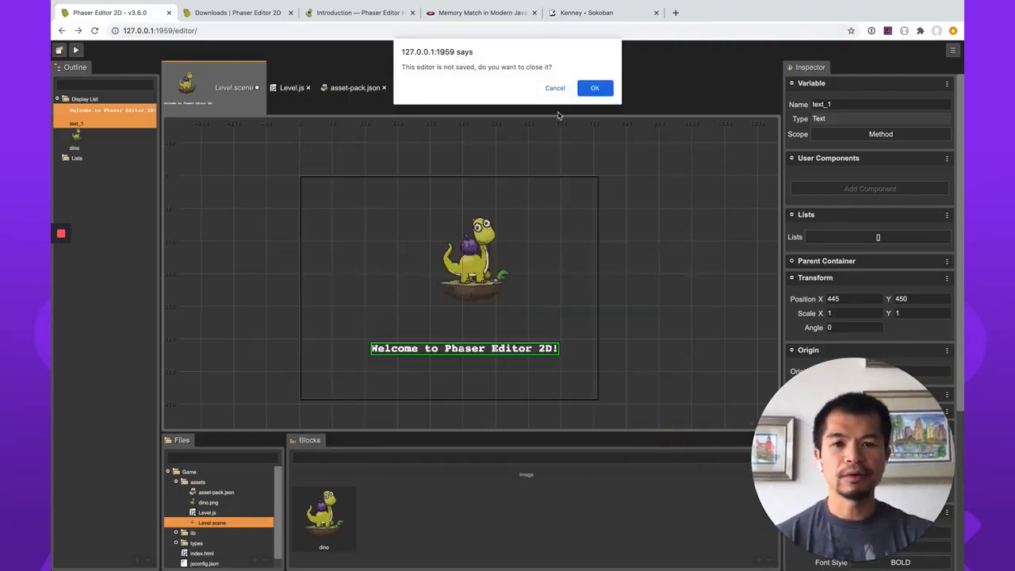
click(594, 88)
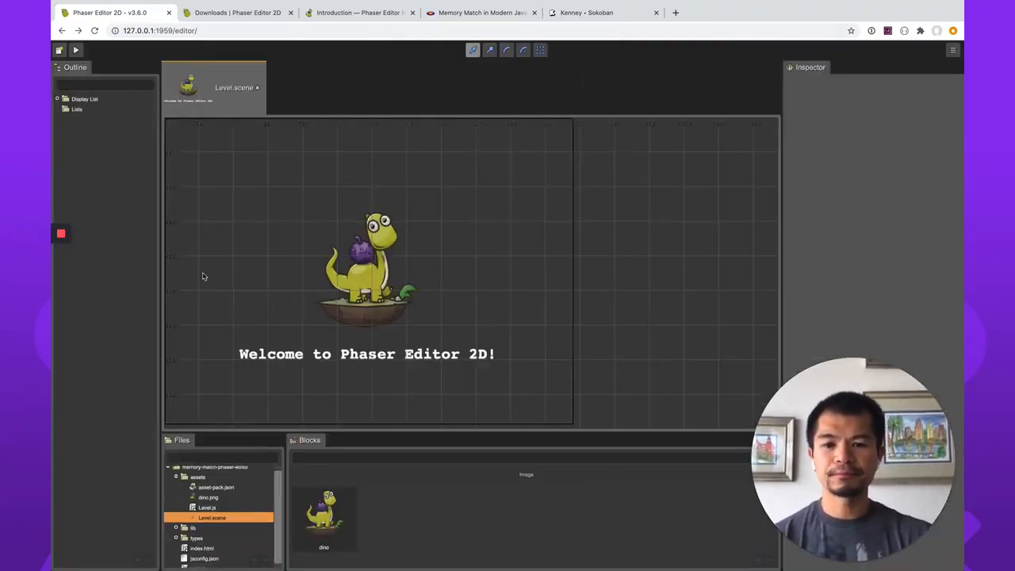
drag(442, 243, 534, 242)
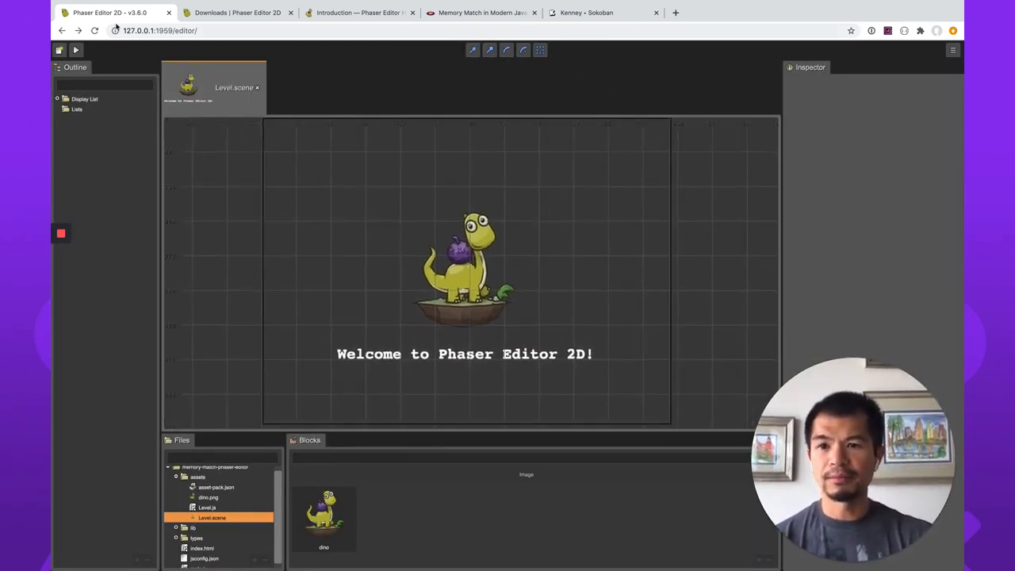
Cut the dino image out of the new project's Level scene.
click(218, 497)
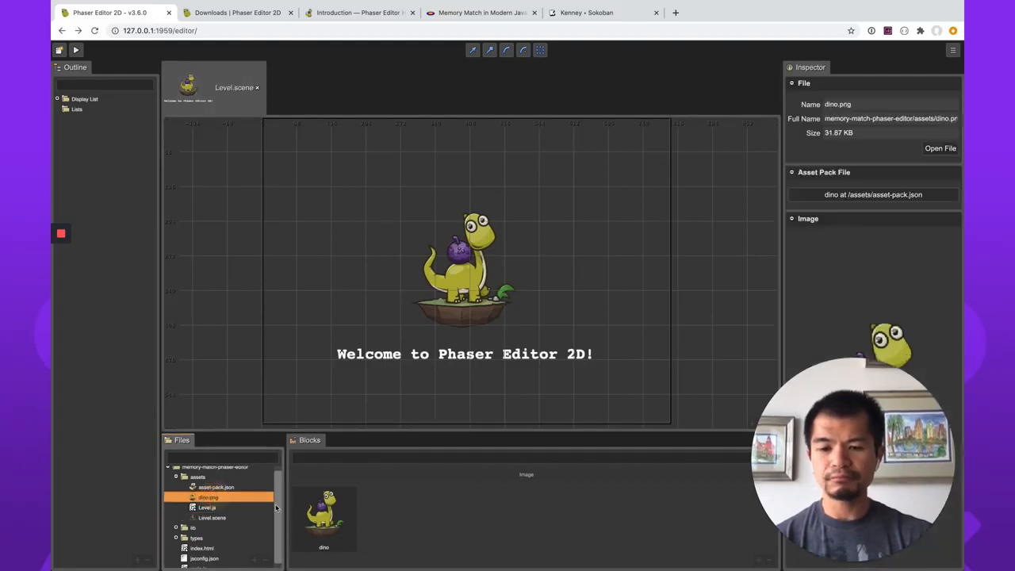
click(468, 301)
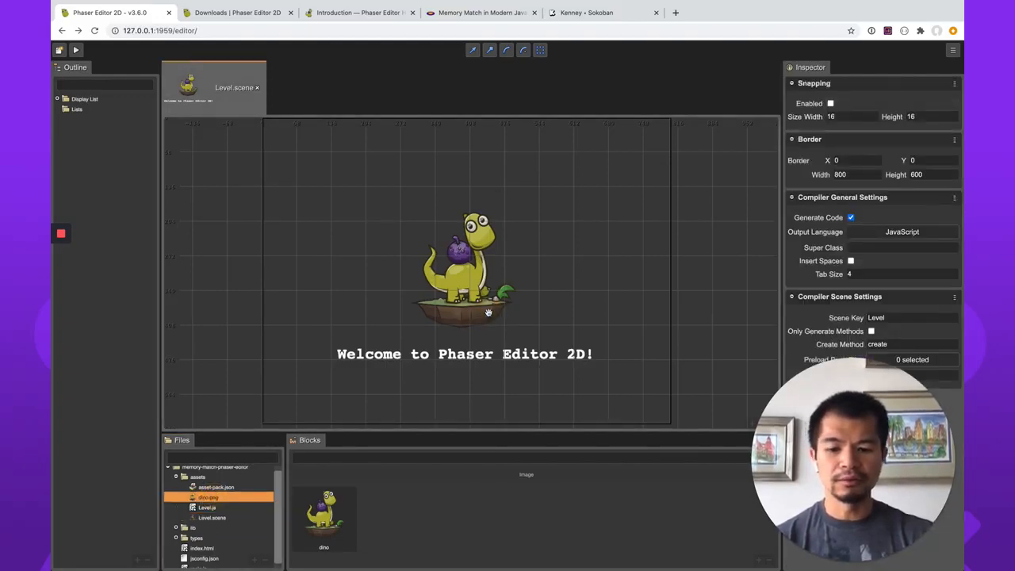
click(488, 312)
right_click(488, 313)
mouse_move(551, 459)
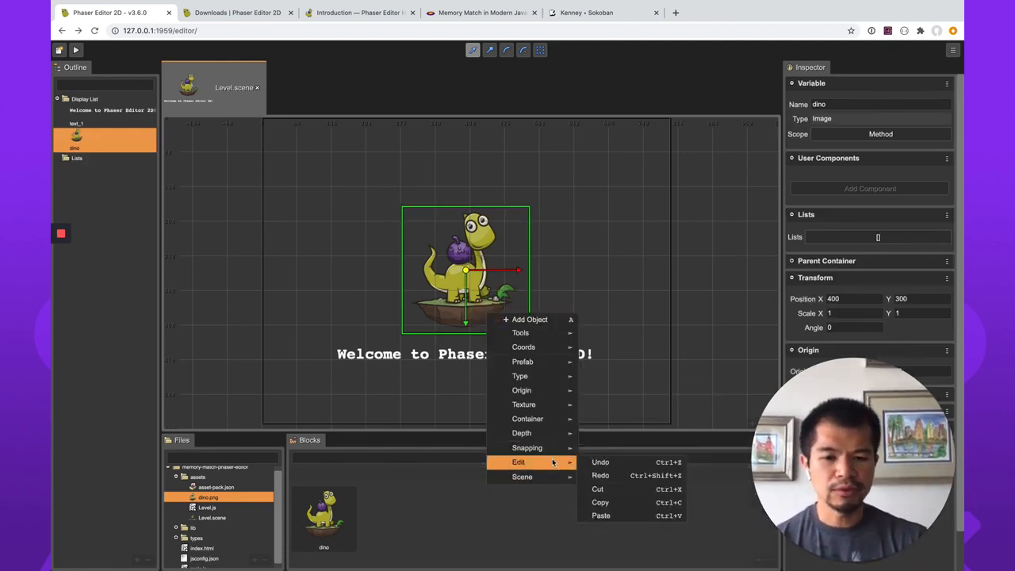
click(598, 488)
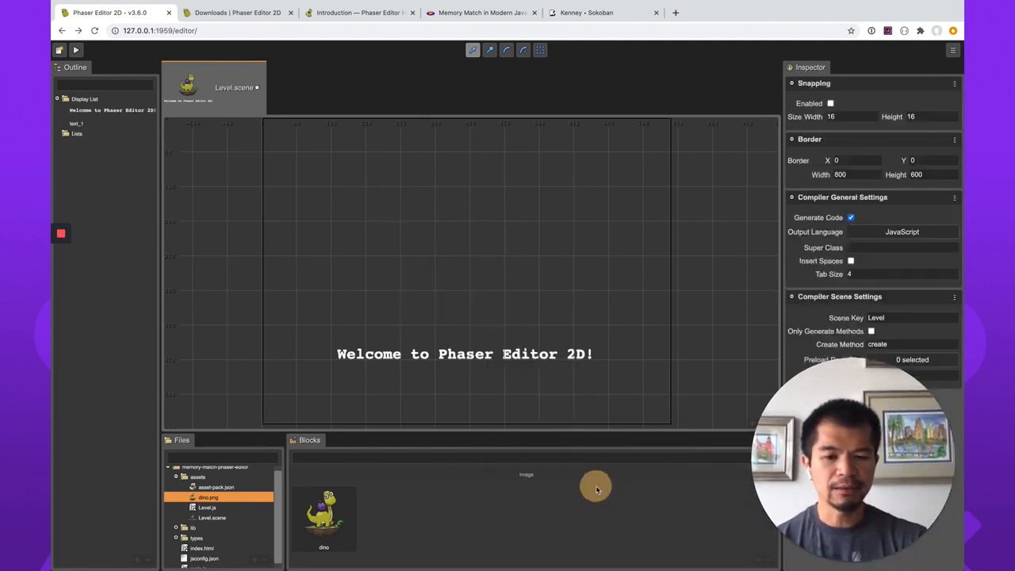
Cut the "Welcome to Phaser Editor 2D!" text out of the scene.
click(489, 356)
right_click(489, 357)
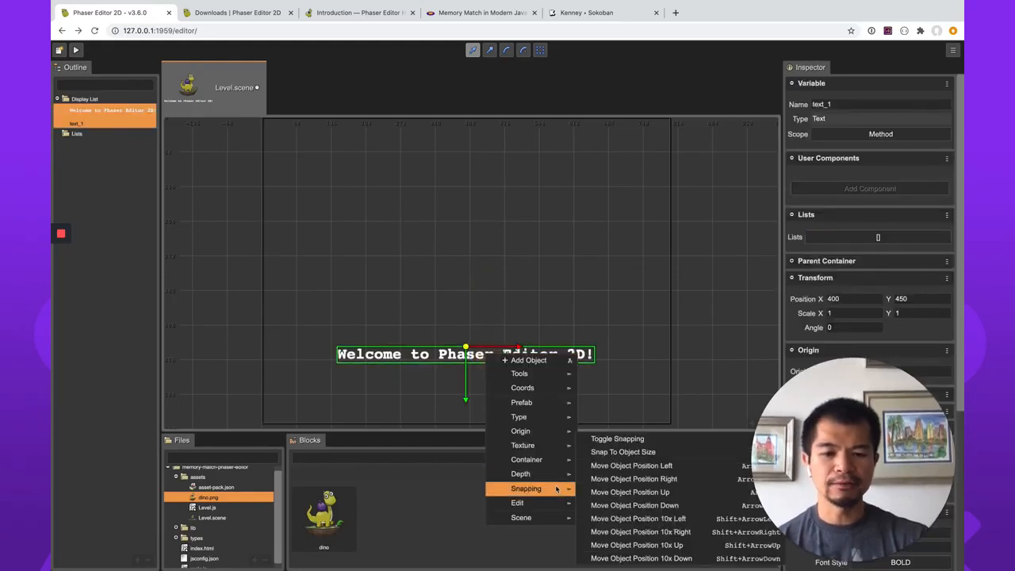
mouse_move(552, 501)
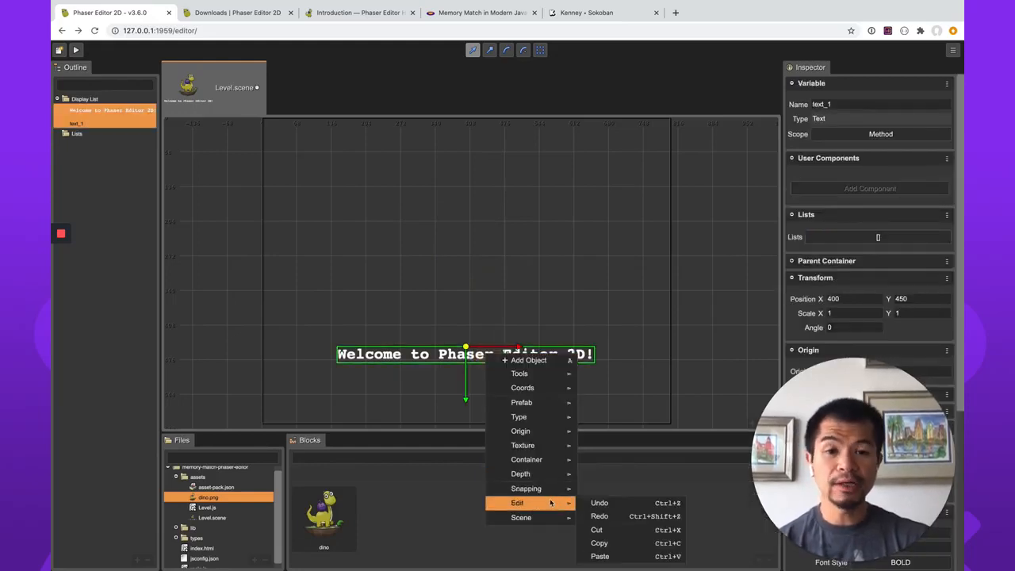
click(621, 529)
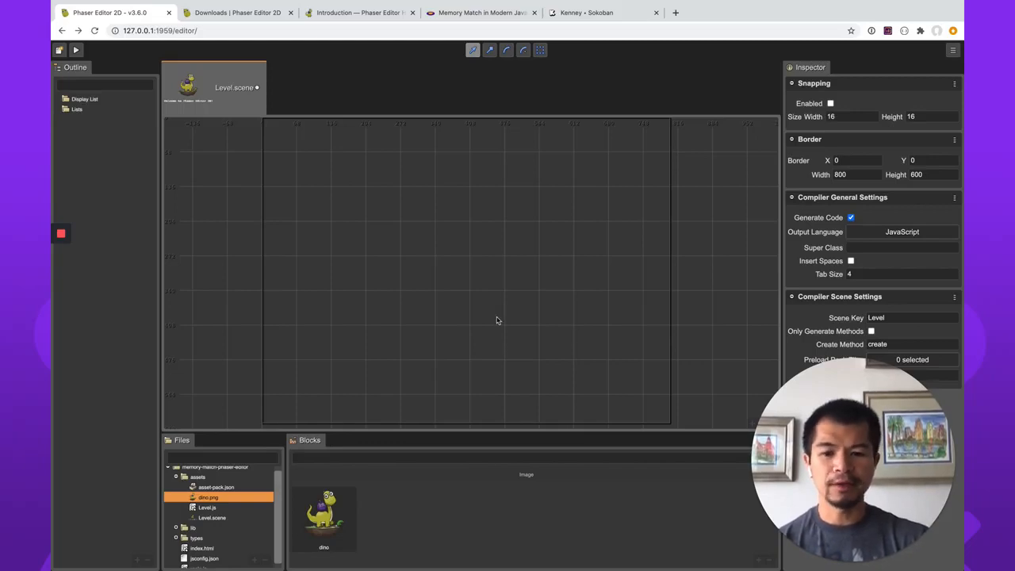
Look through the files in the assets folder and save the emptied Level.scene.
scroll(204, 531, down, 1)
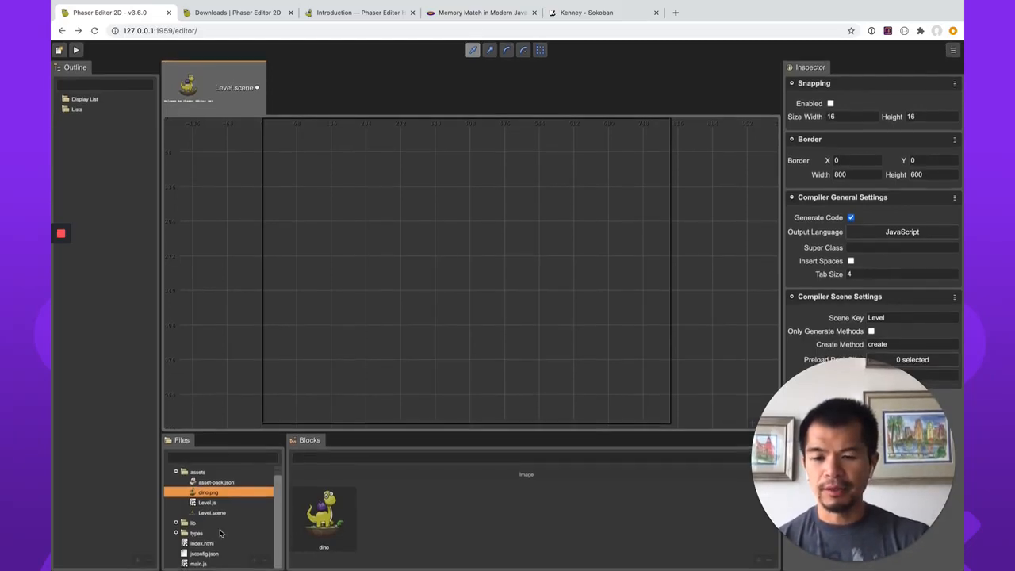
click(210, 495)
click(209, 503)
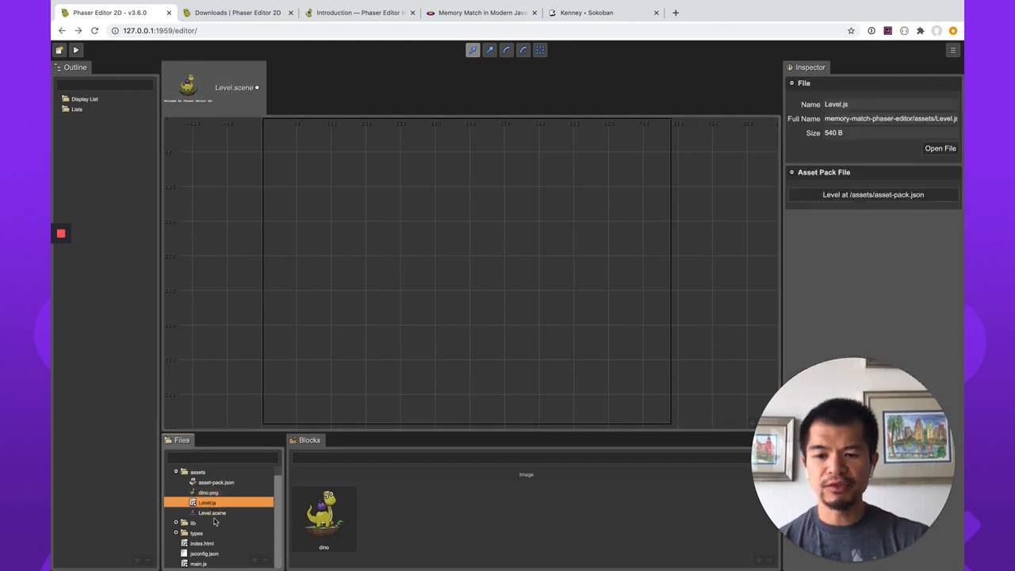
click(212, 514)
click(387, 198)
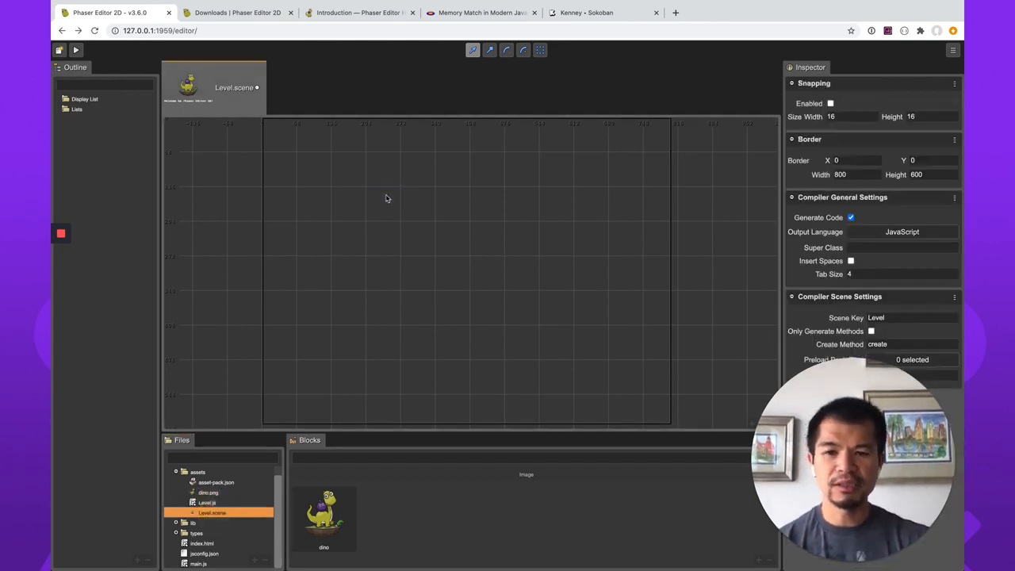
key(ctrl+s)
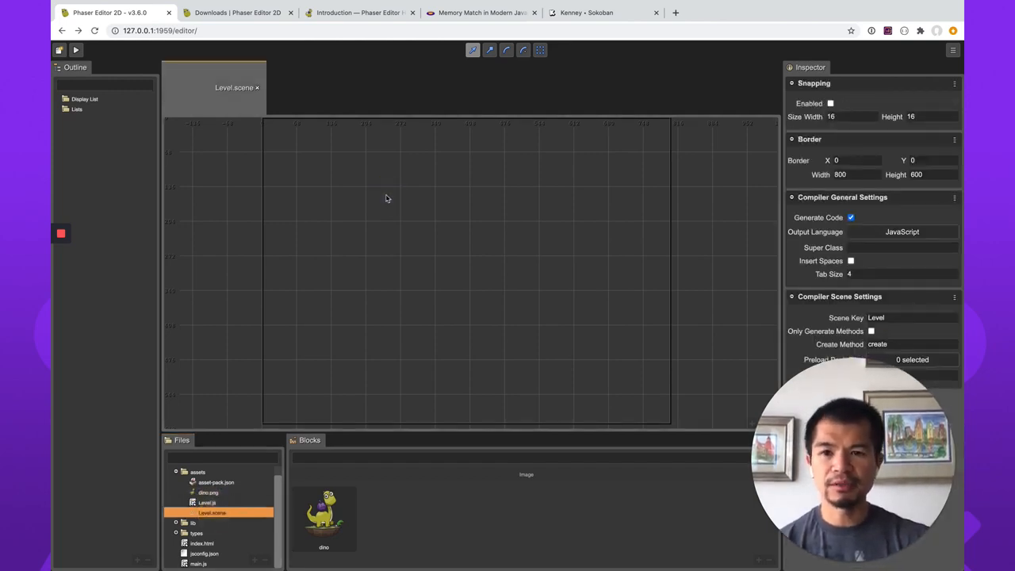
Open Level.js and examine the compiled Level class, highlighting its create() method.
double_click(208, 503)
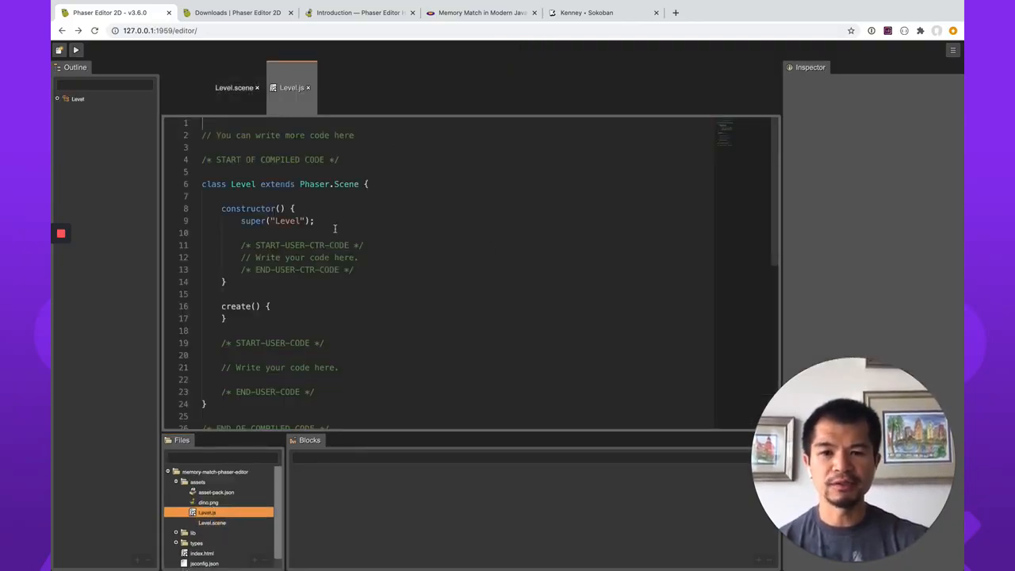
scroll(415, 335, down, 4)
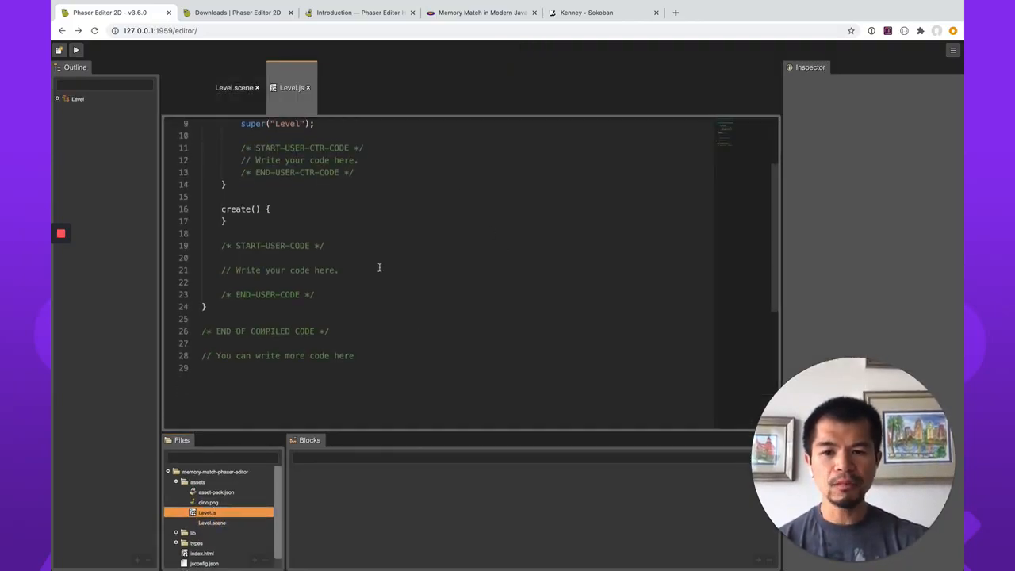
scroll(374, 230, up, 2)
click(333, 271)
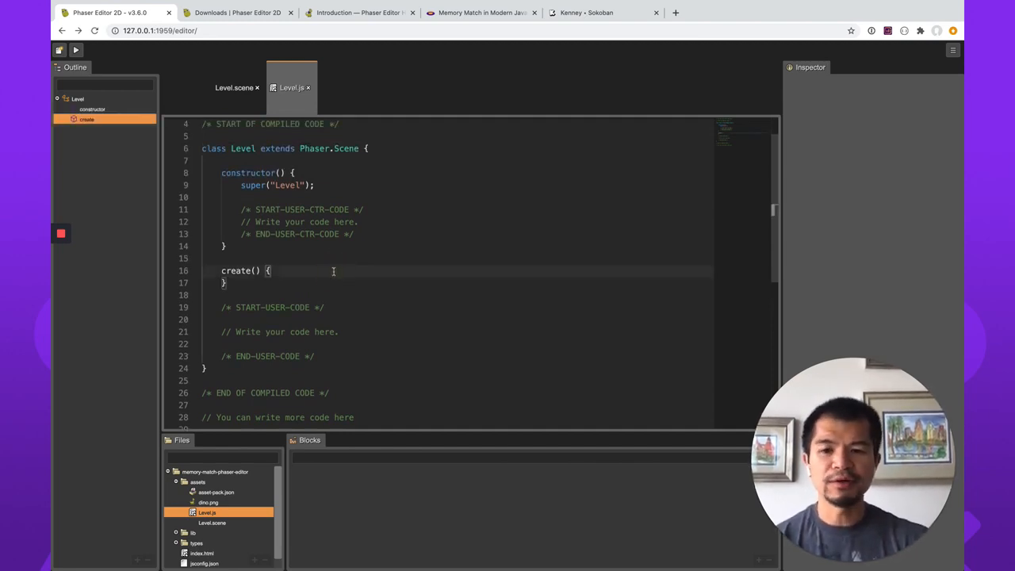
key(super+Left)
key(shift+Down)
key(shift+Right)
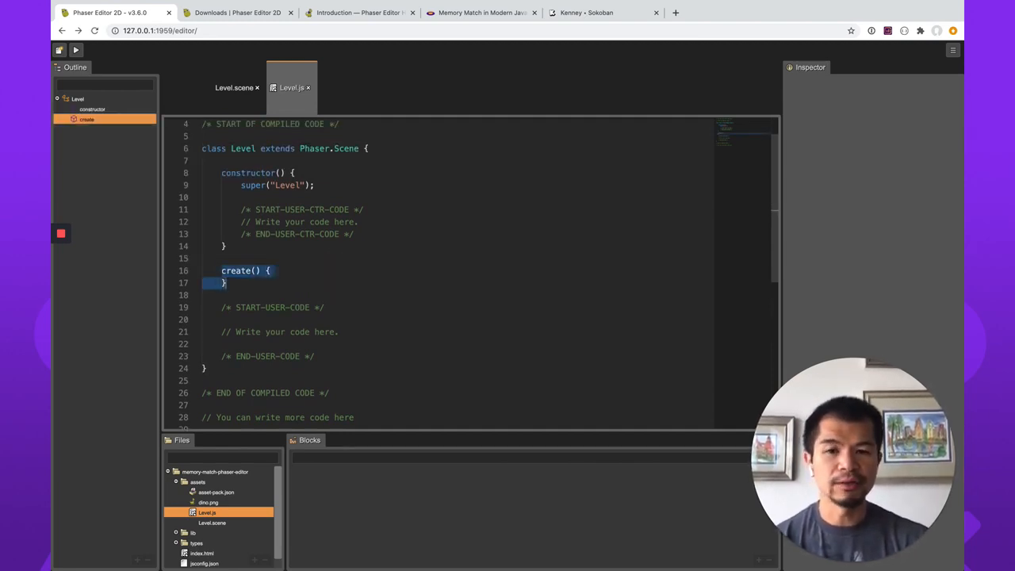
key(Up)
key(Up)
key(Up)
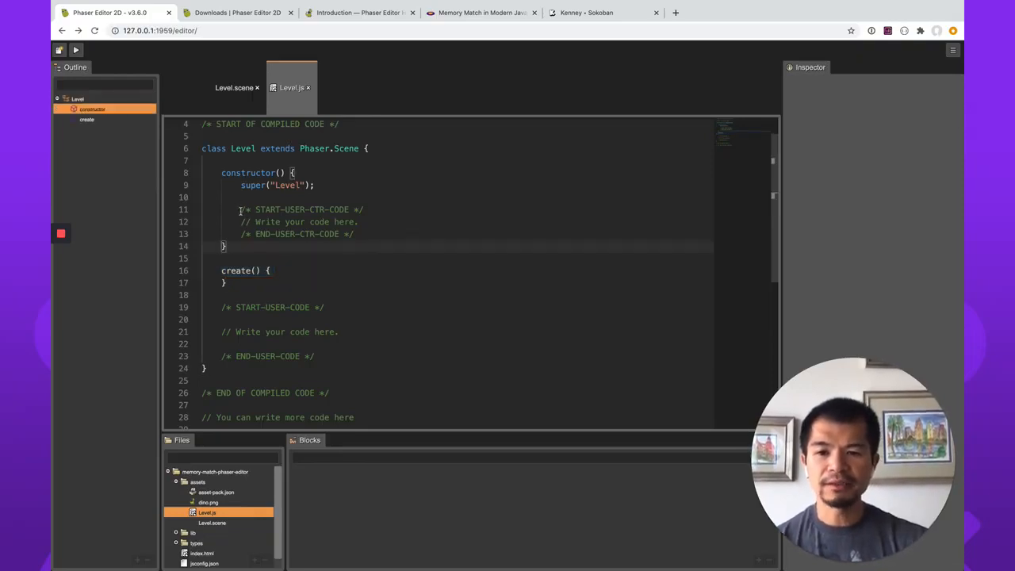
Examine the user-code placeholders in Level.js, highlighting the START-USER-CTR-CODE marker and the "Write your code here." comment in the constructor.
click(240, 210)
key(shift+super+Right)
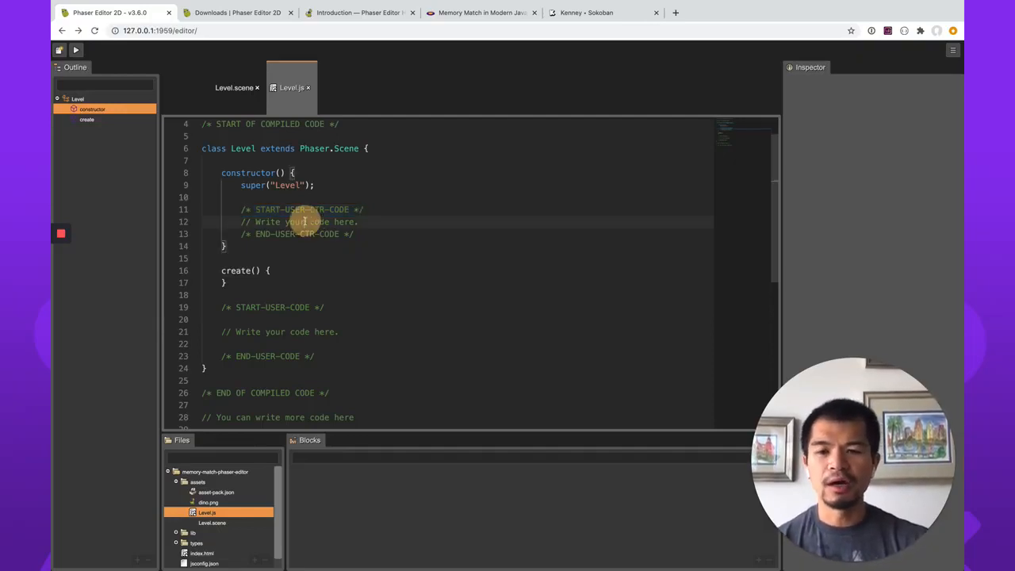
click(304, 222)
key(super+Left)
key(shift+super+Right)
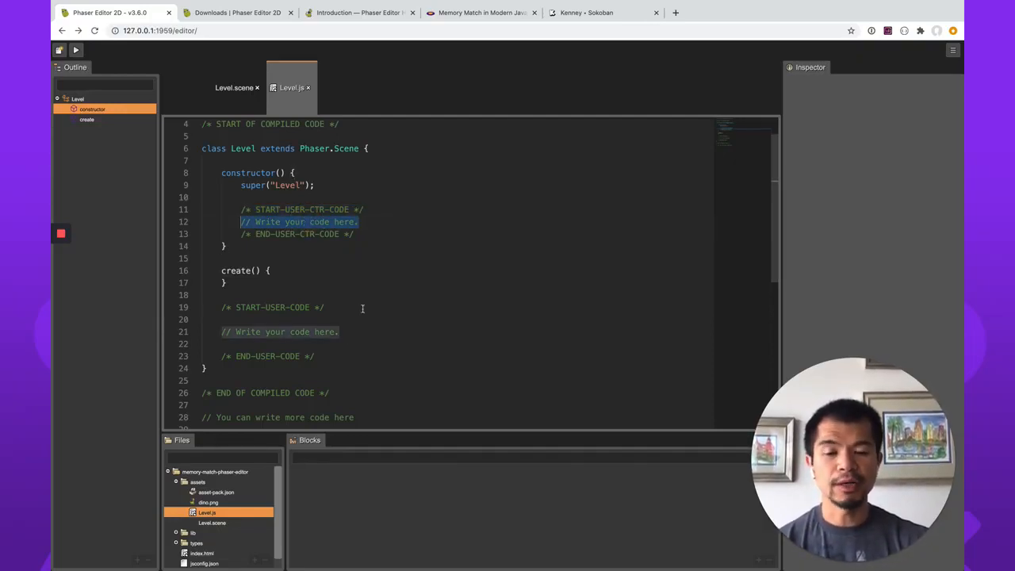
scroll(295, 370, down, 2)
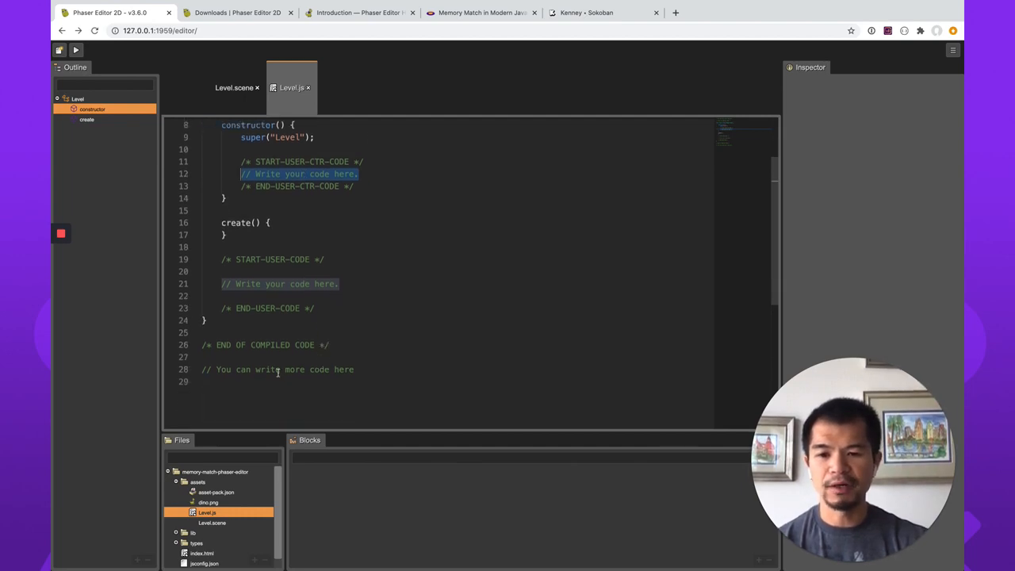
scroll(266, 383, up, 3)
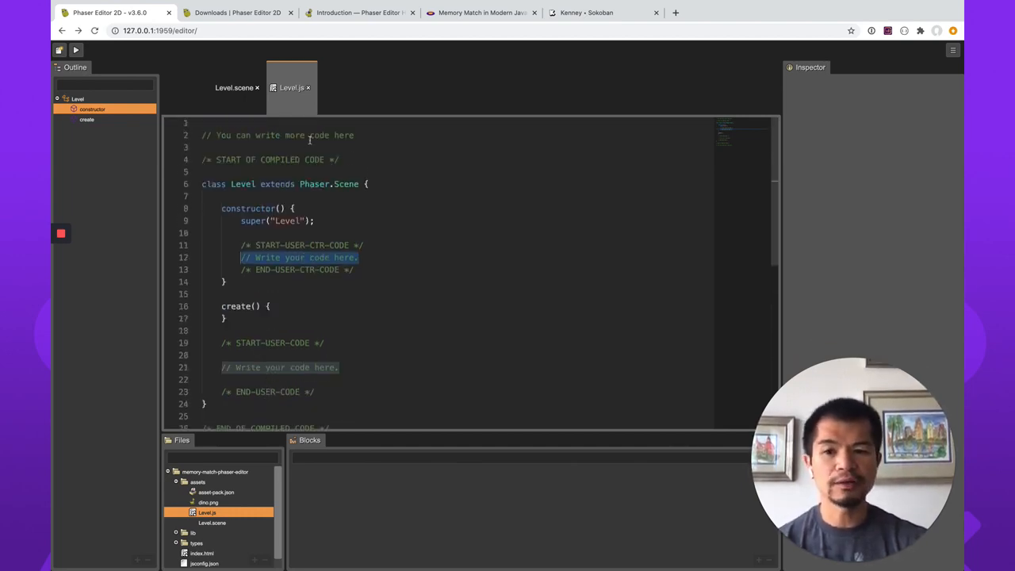
Return to Level.scene and enlarge the Files and Blocks area to look over the files in the assets folder.
click(235, 88)
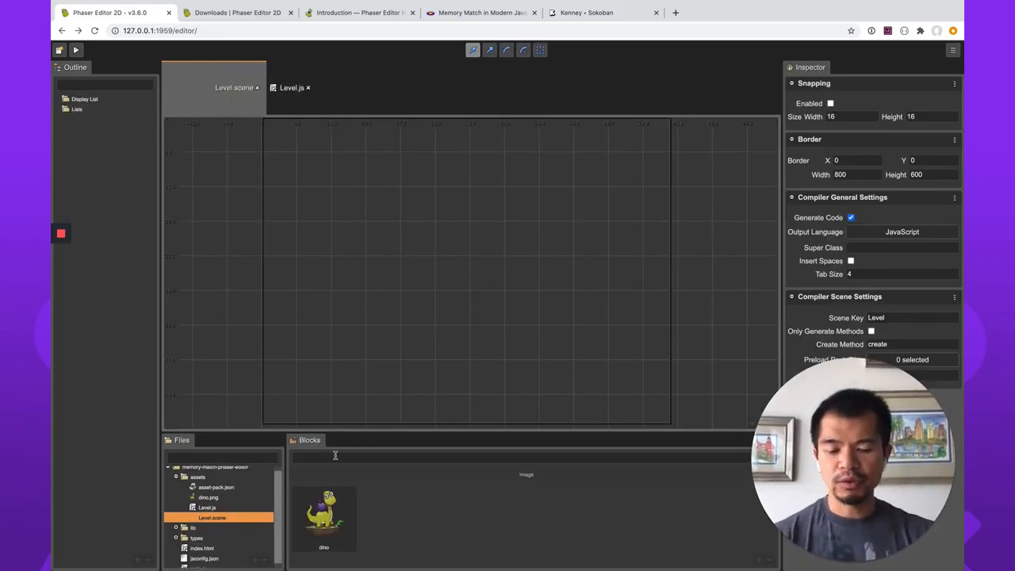
click(219, 478)
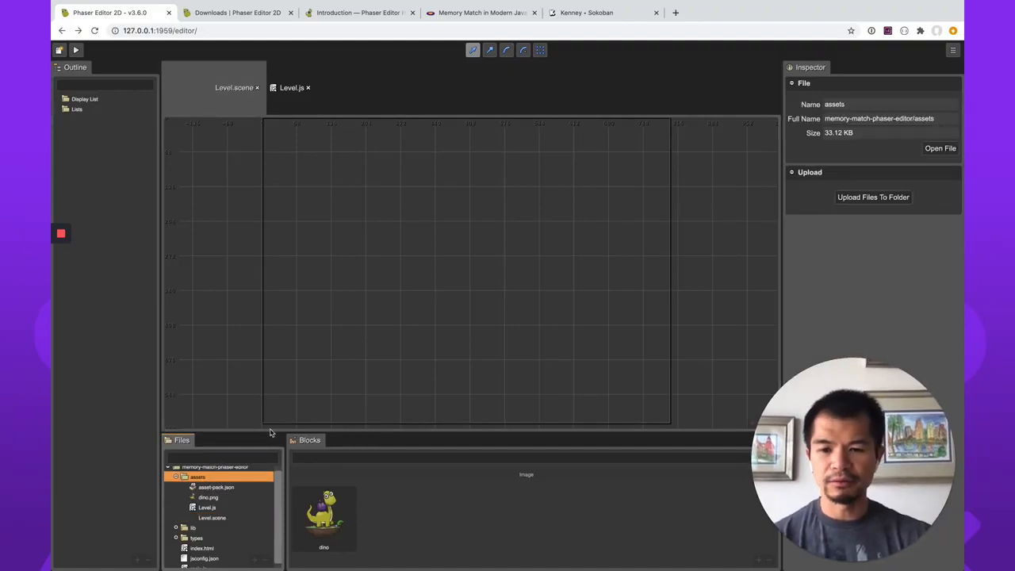
drag(270, 430, 267, 346)
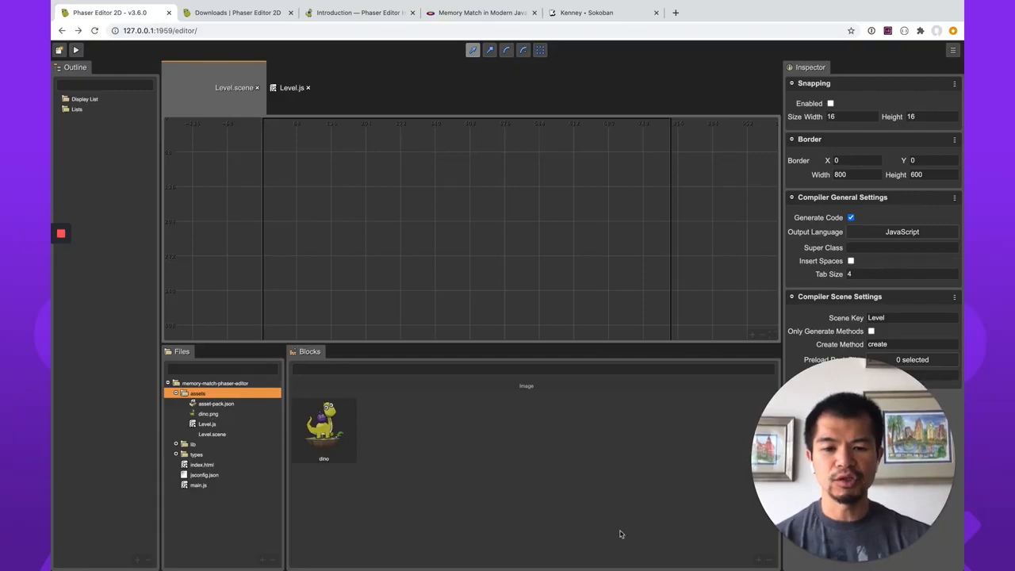
click(222, 404)
click(211, 414)
click(213, 427)
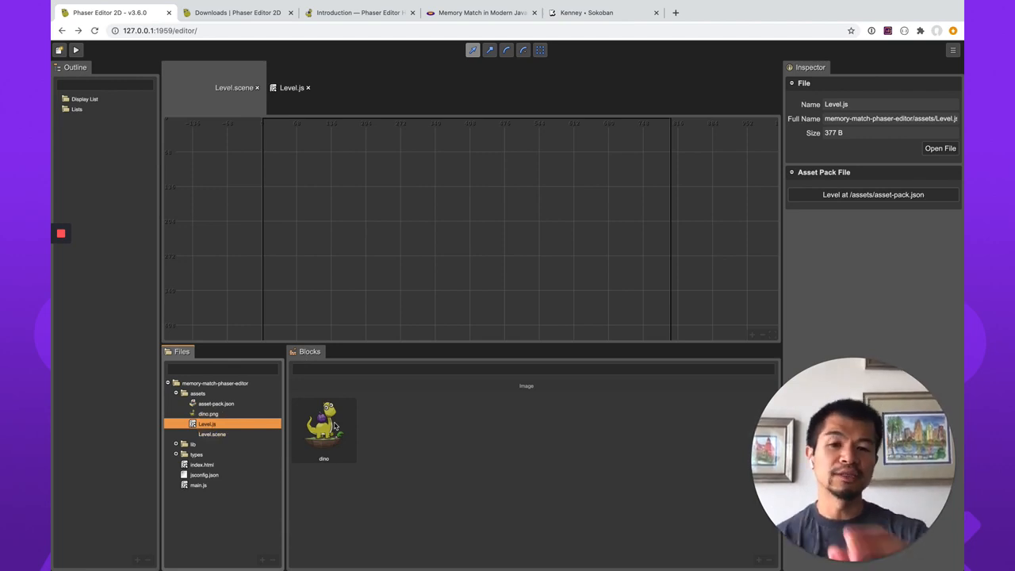
Place the dino block near the middle of the scene, at about X 411, Y 276, and cut it again.
drag(335, 426, 472, 259)
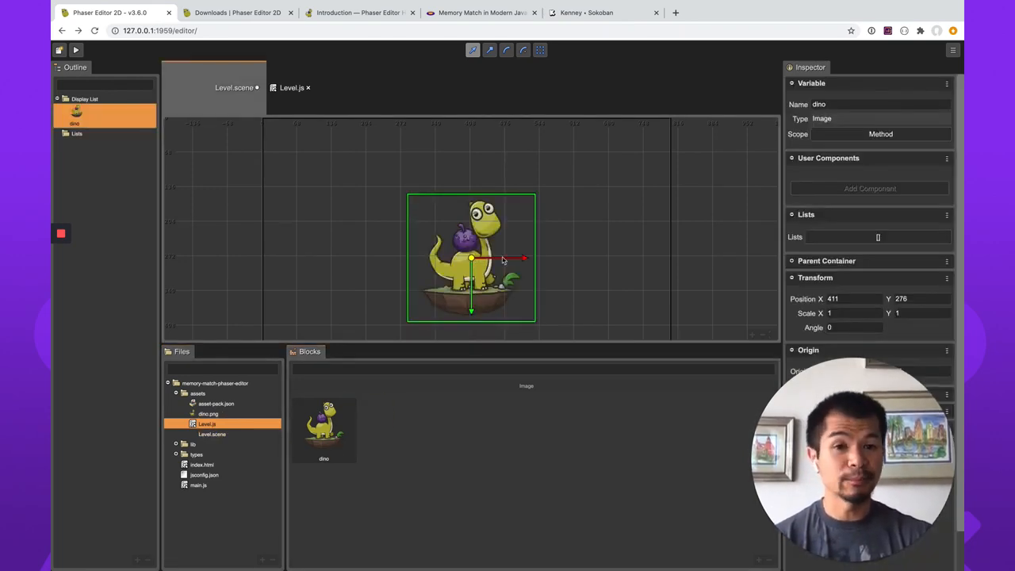
right_click(498, 283)
mouse_move(539, 421)
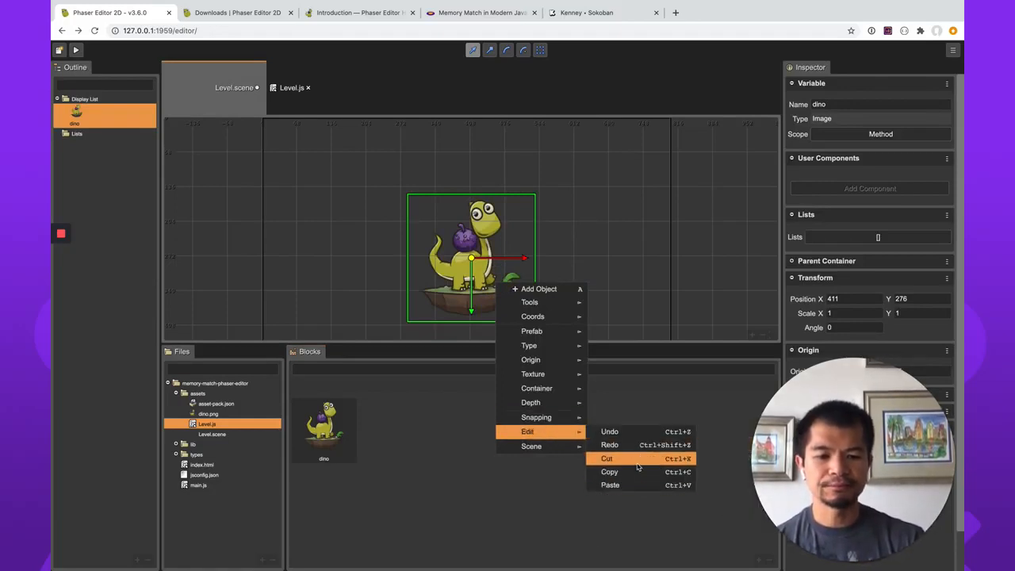
click(638, 462)
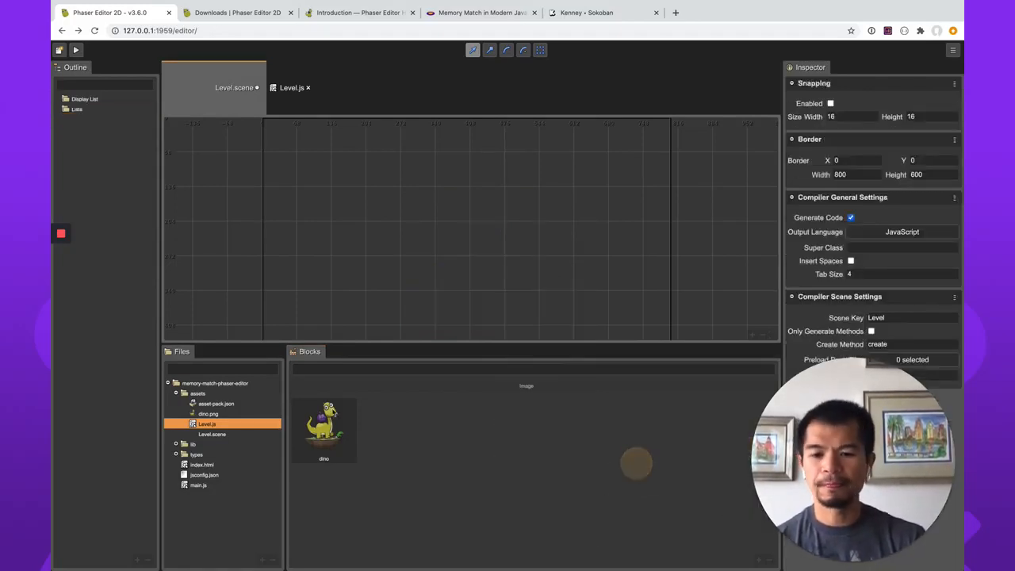
Start a file upload into the project's assets folder and browse the computer for the files.
click(199, 394)
right_click(205, 396)
mouse_move(238, 404)
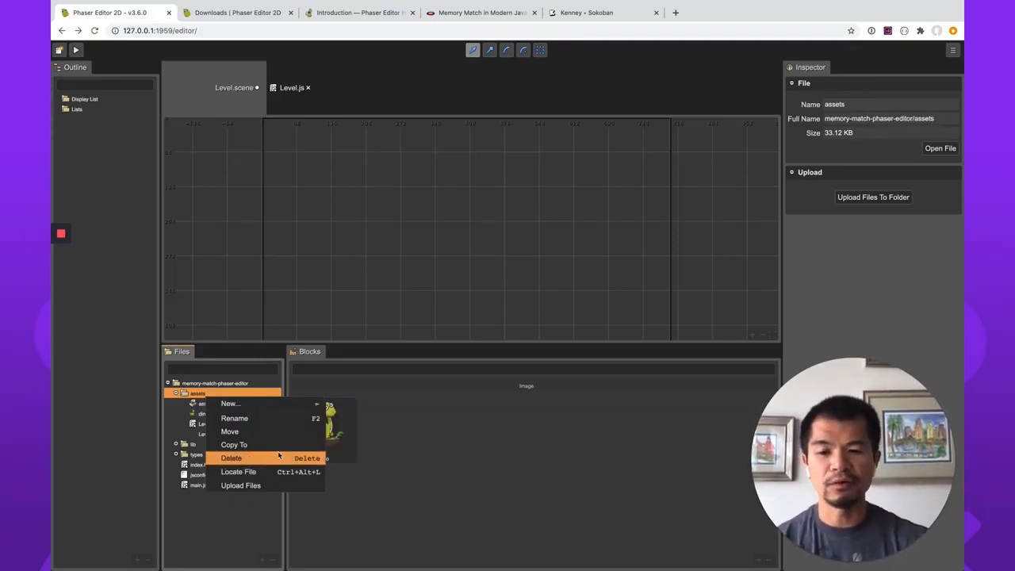
mouse_move(273, 411)
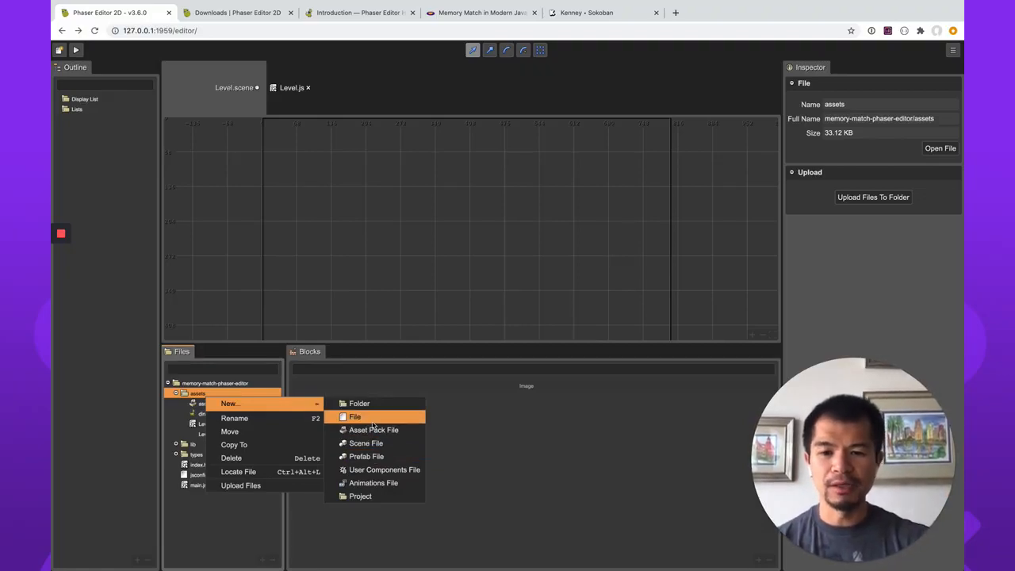
click(274, 489)
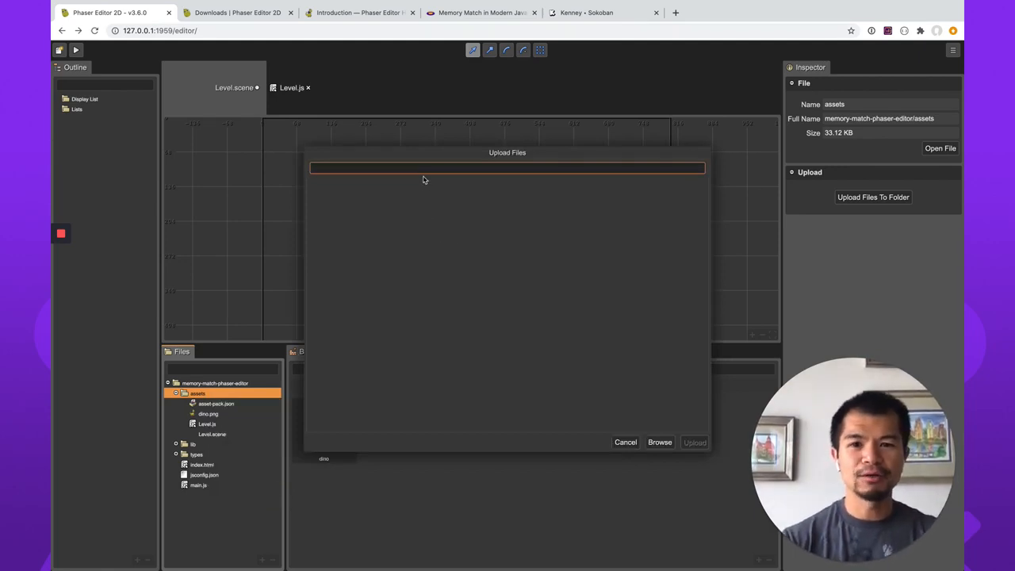
click(664, 443)
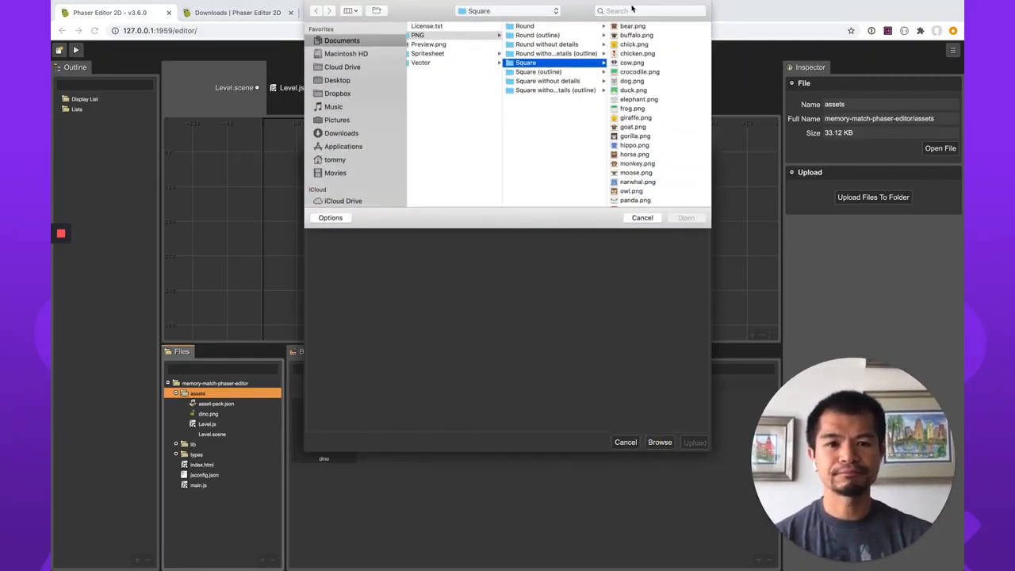
Locate the Sokoban pack (100 assets) folder inside the 2D assets of Kenney Game Assets 2 version 21.
scroll(588, 190, left, 3)
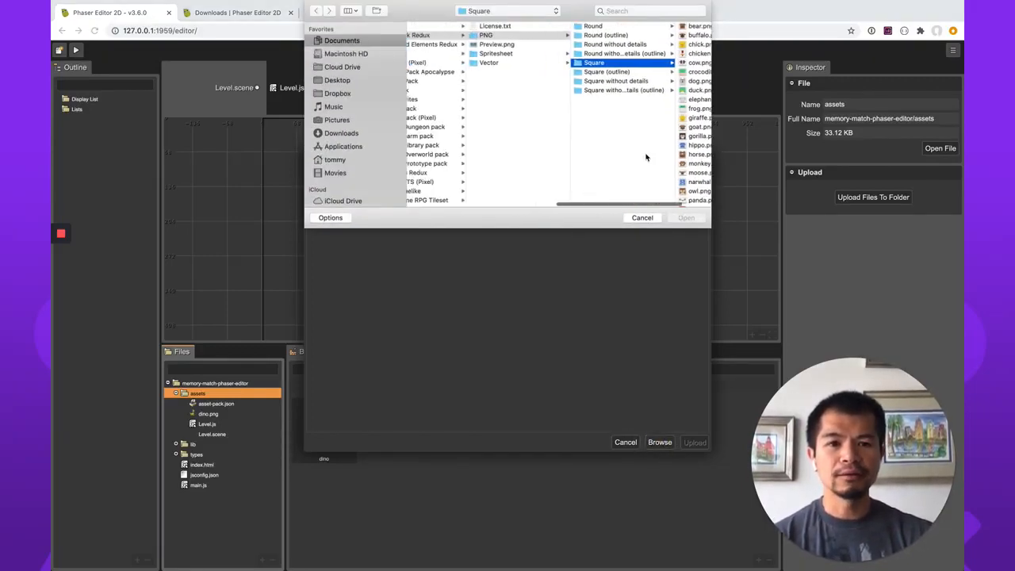
scroll(619, 172, left, 5)
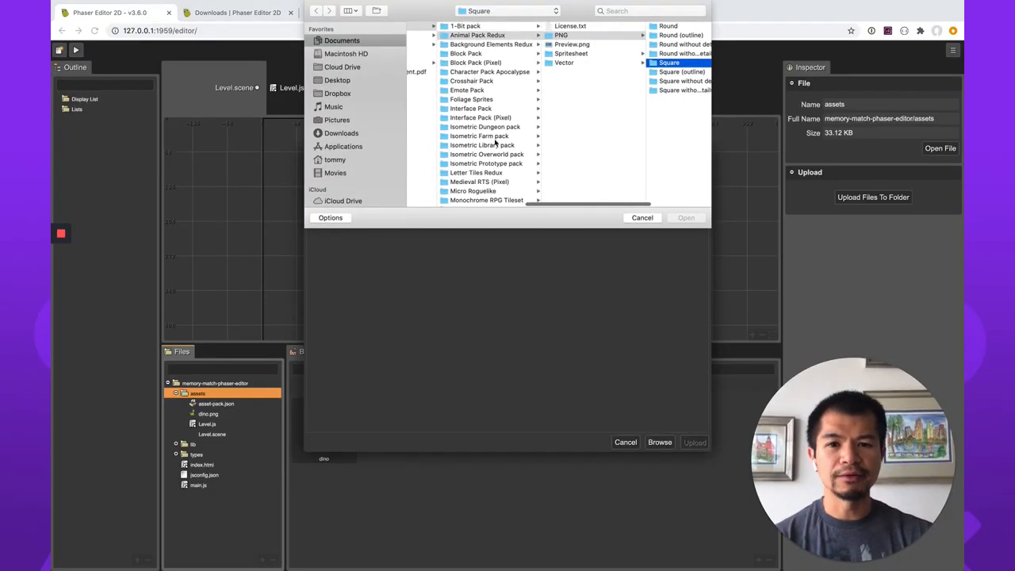
scroll(500, 142, left, 4)
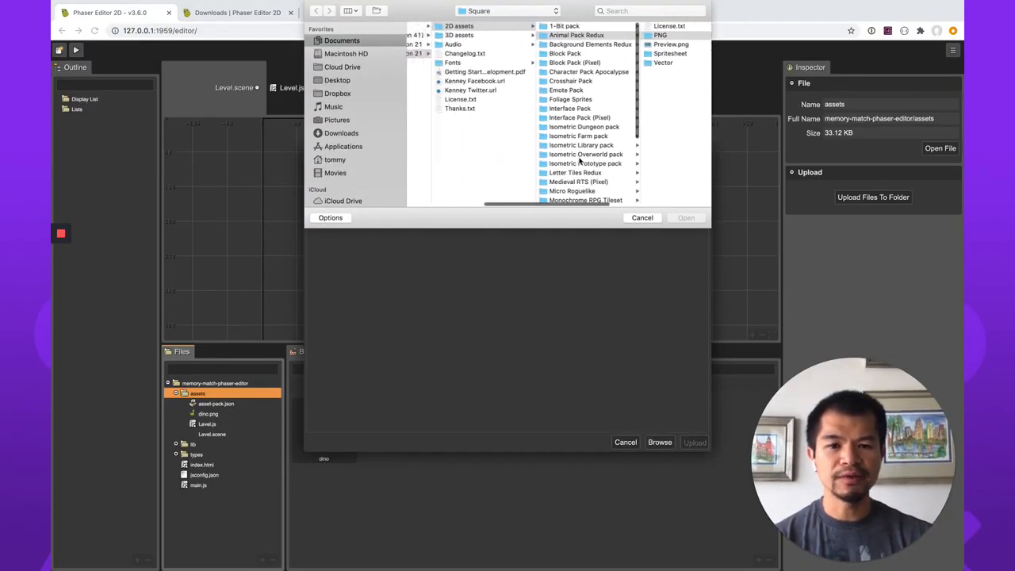
scroll(580, 161, down, 5)
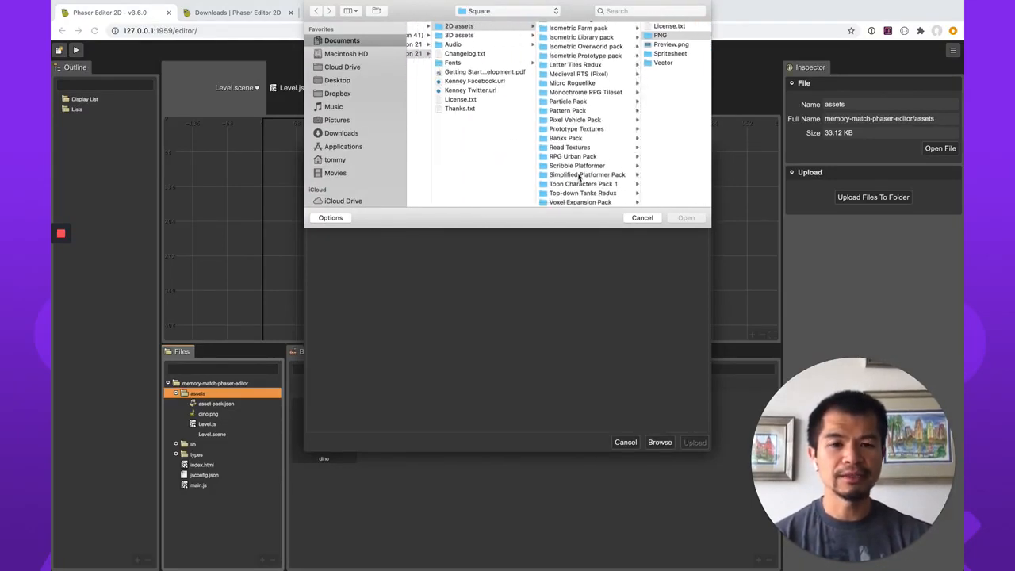
scroll(418, 27, left, 2)
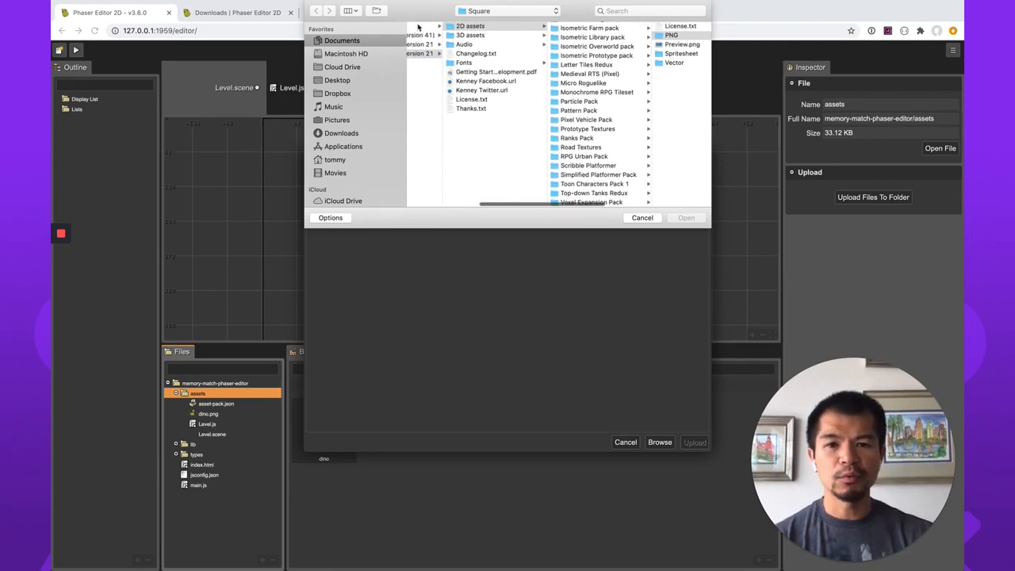
click(420, 45)
click(528, 26)
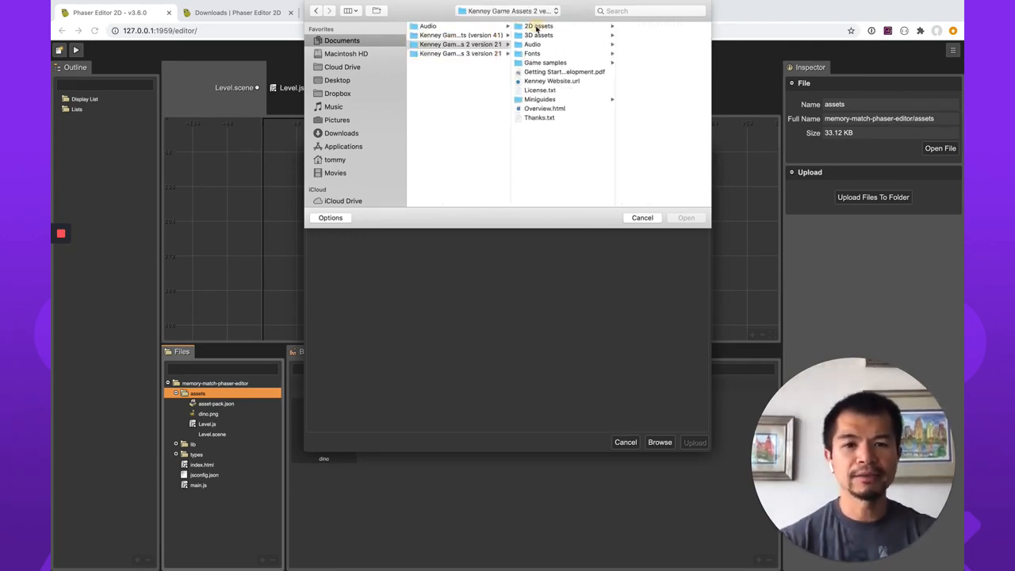
scroll(642, 140, down, 5)
click(647, 147)
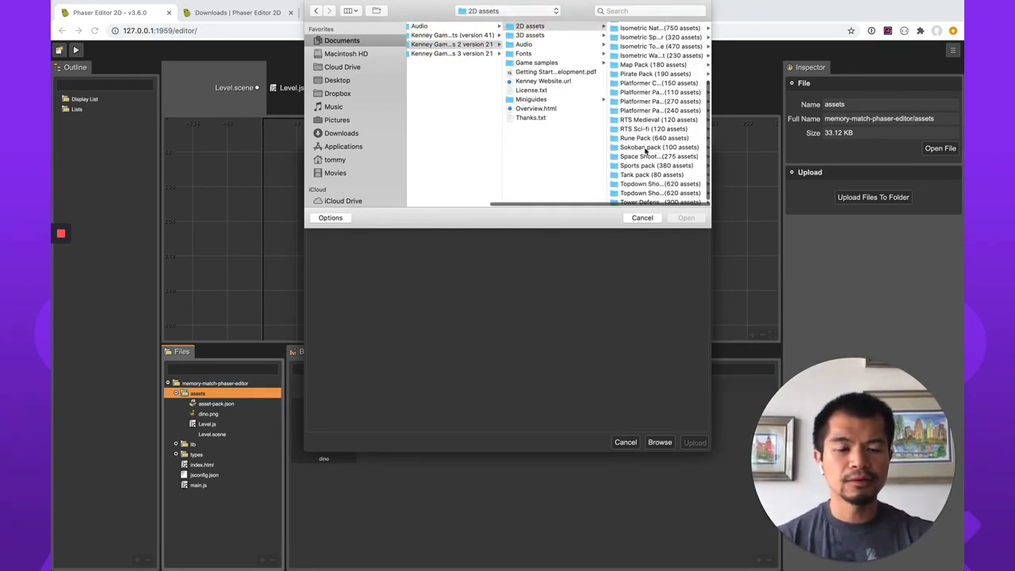
Look through the Sokoban pack's PNG and Spritesheet folders and preview sokoban_spritesheet.png.
click(630, 36)
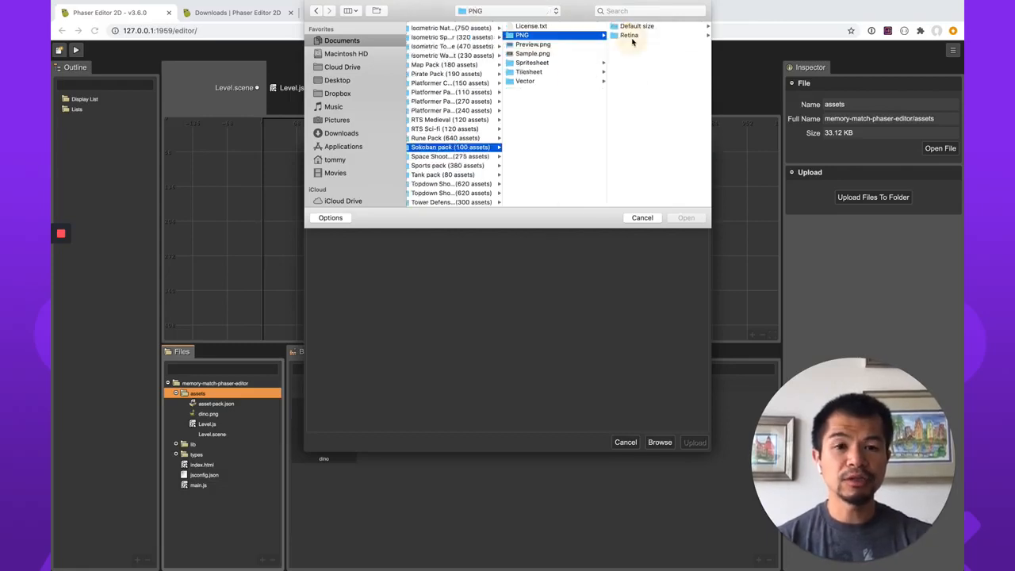
click(530, 63)
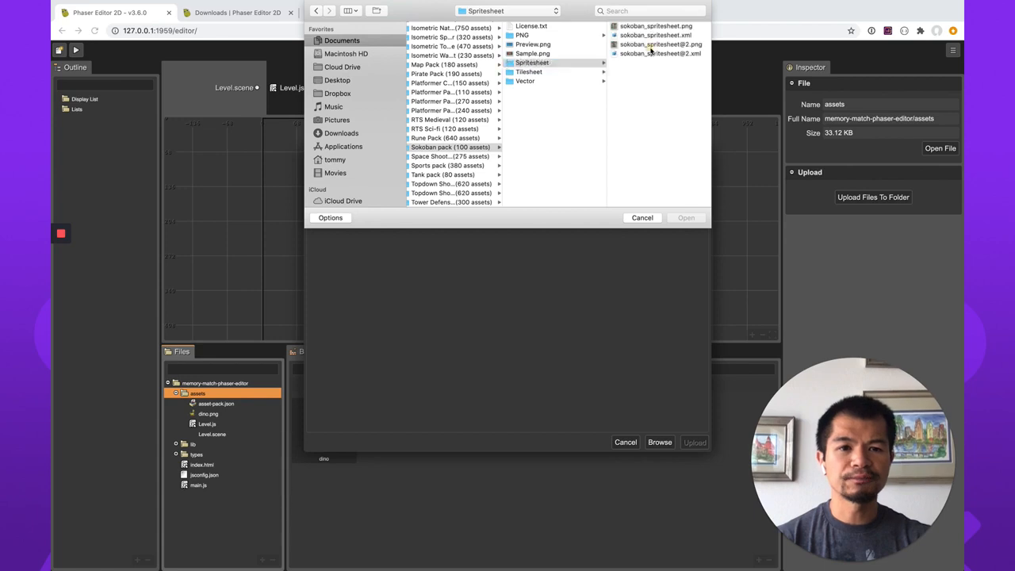
click(651, 44)
key(Up)
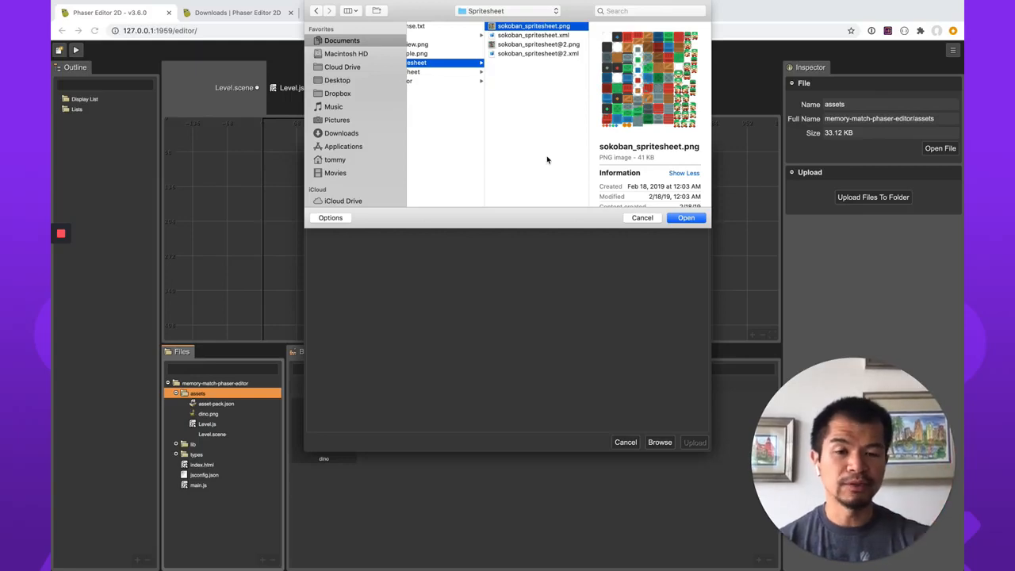
scroll(546, 159, left, 5)
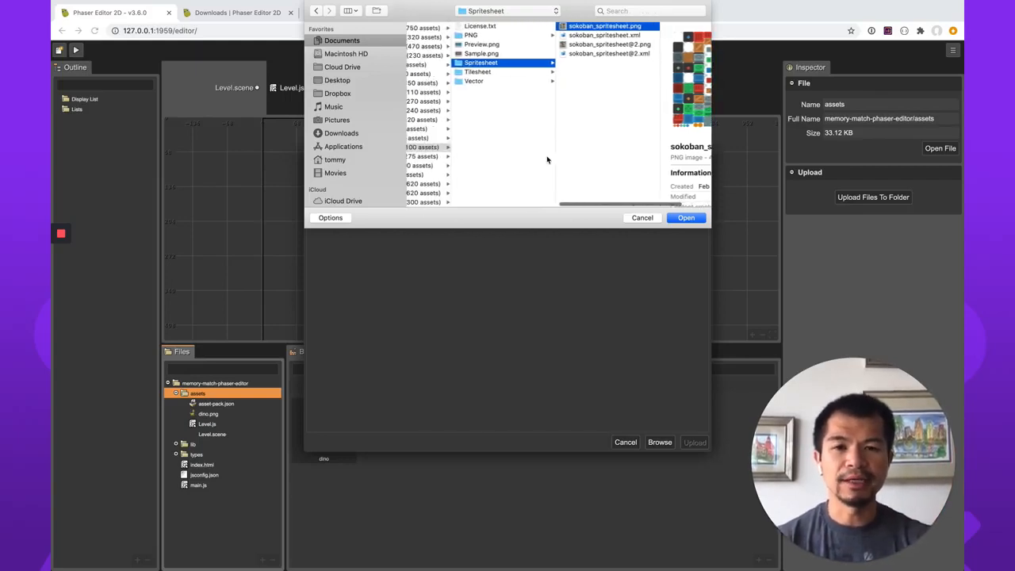
Check the Blocks images under PNG > Default size, and open the Player folder to preview player_01.png.
click(502, 37)
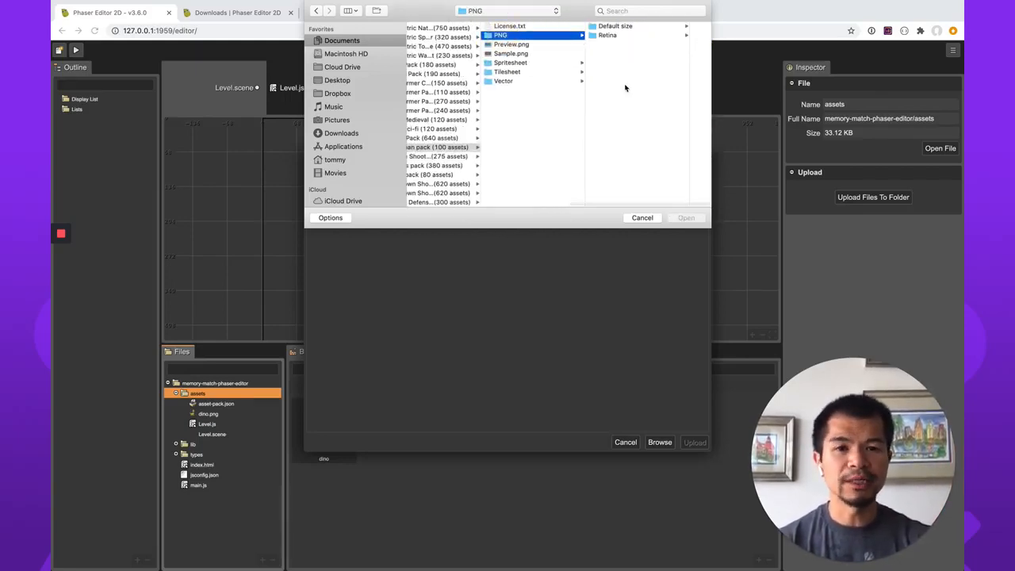
click(622, 26)
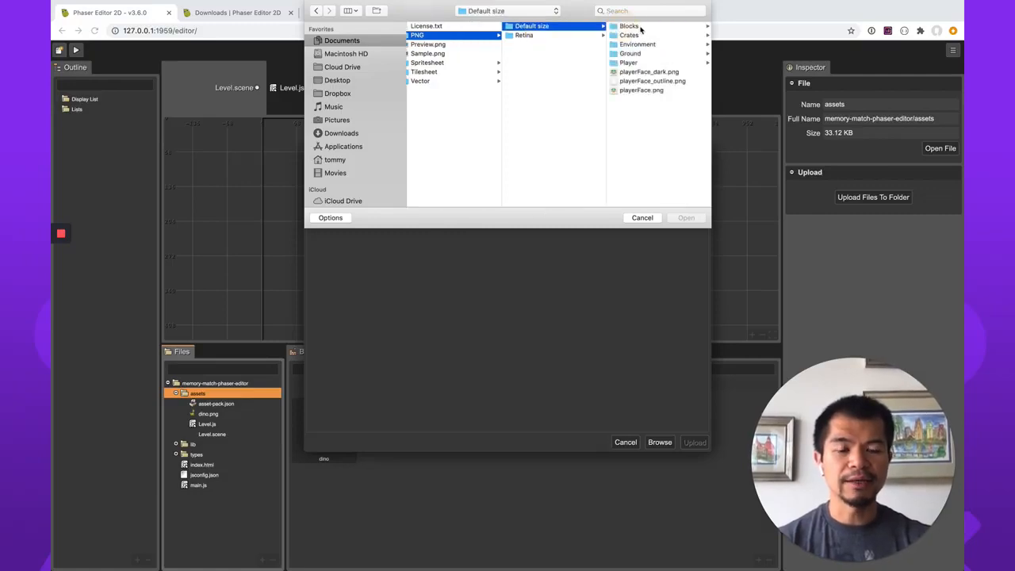
click(633, 29)
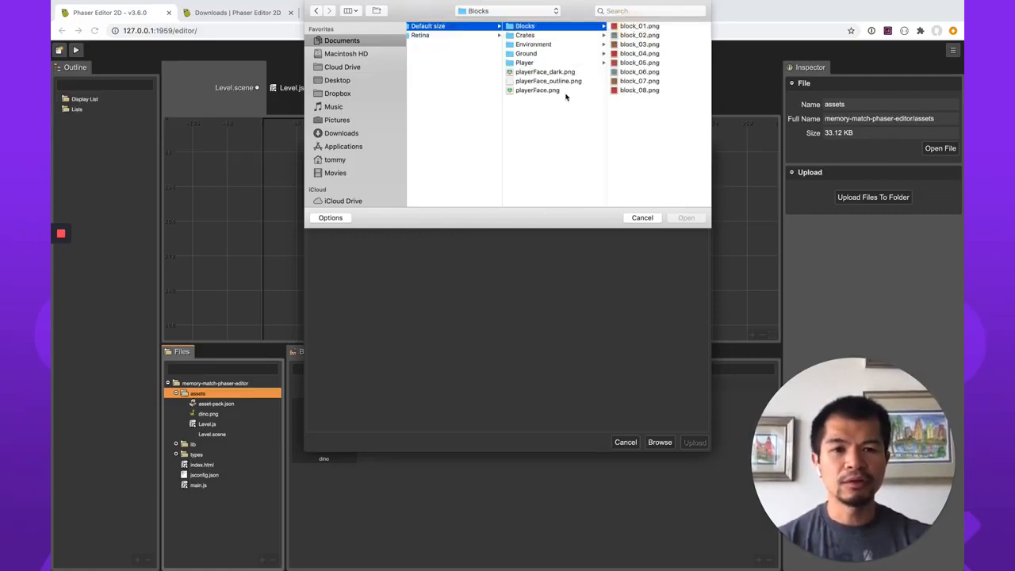
click(526, 64)
click(632, 26)
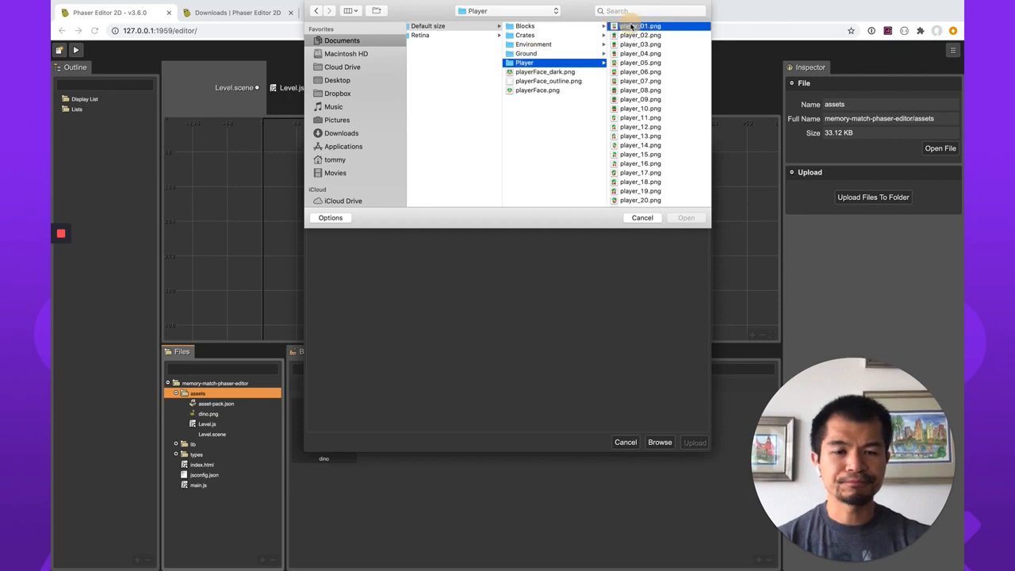
Select player_02.png, player_03.png and player_04.png together and upload them to the assets folder.
key(Down)
key(Down)
key(Down)
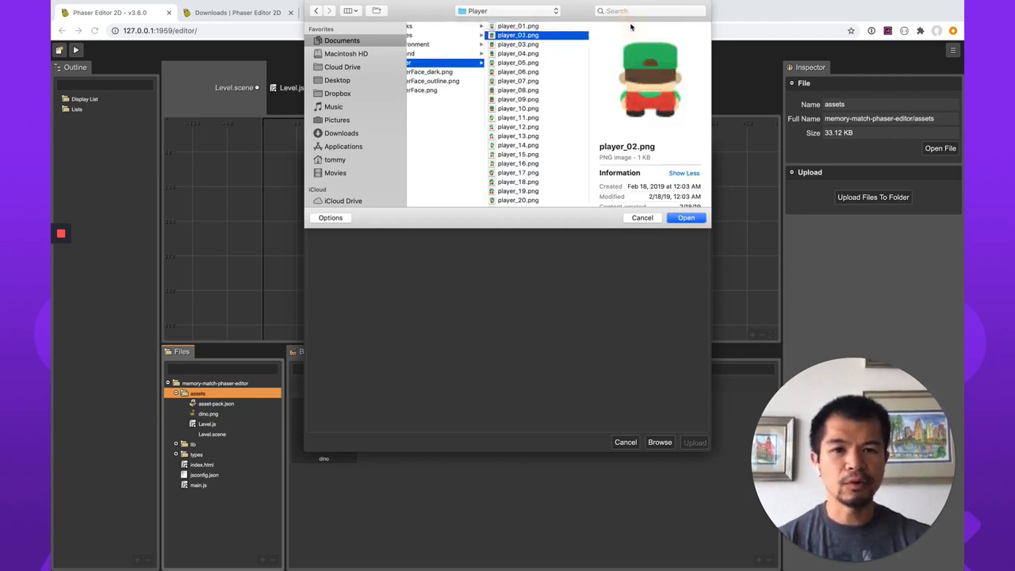
key(shift+Up)
key(shift+Up)
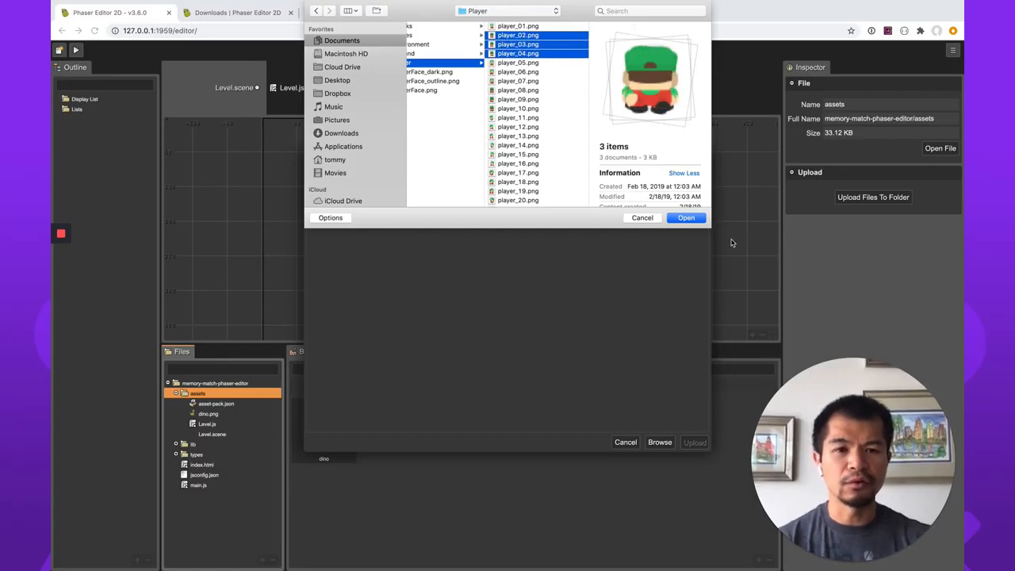
click(691, 222)
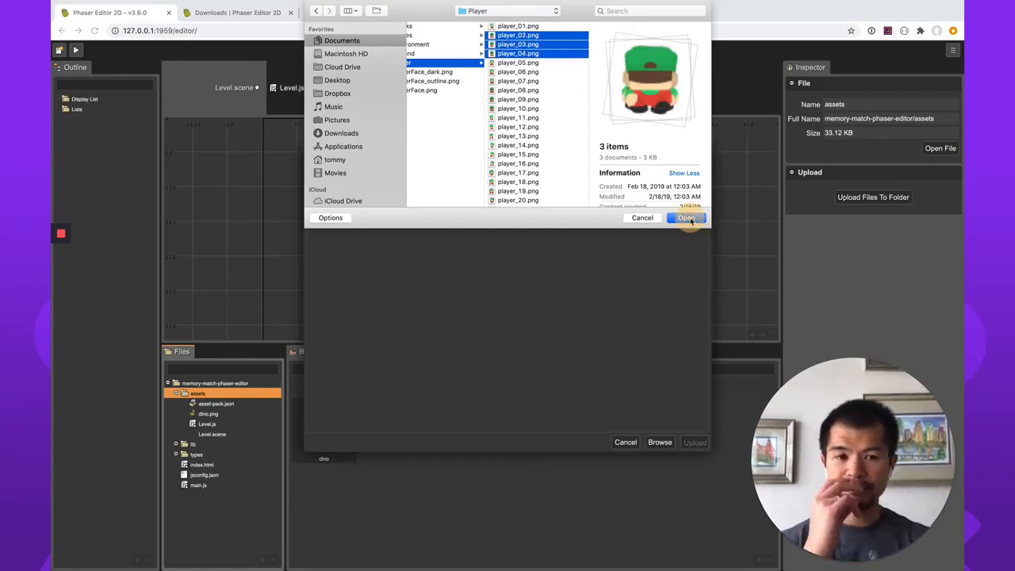
click(680, 443)
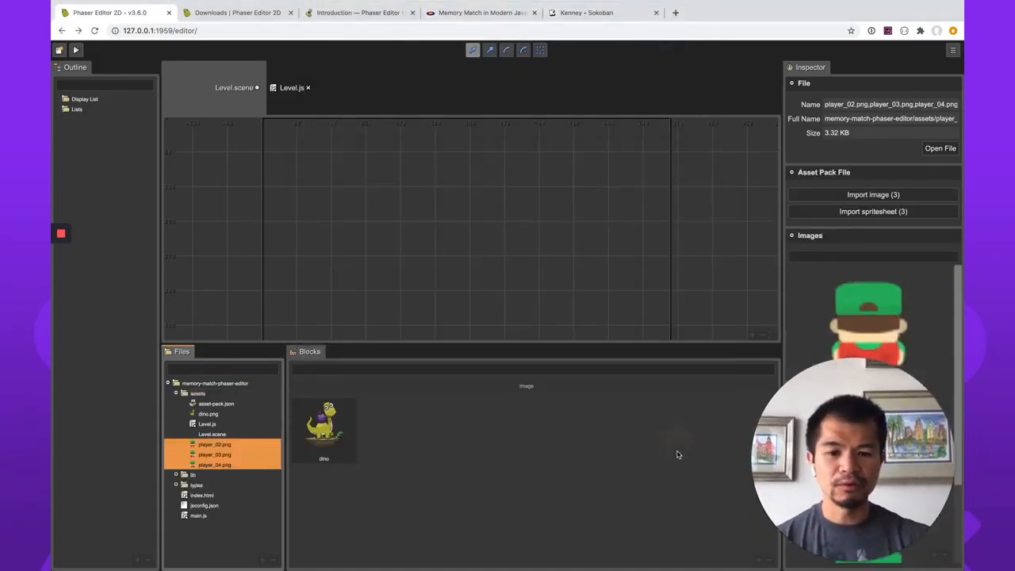
Start another upload into the assets folder and preview player_01.png in the Sokoban Player folder.
click(201, 396)
right_click(202, 395)
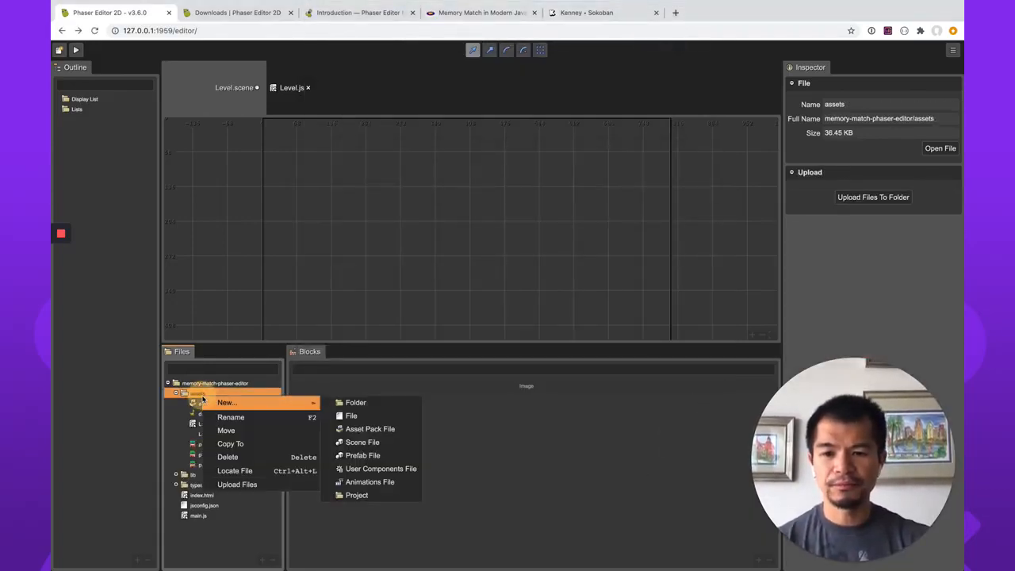
click(249, 484)
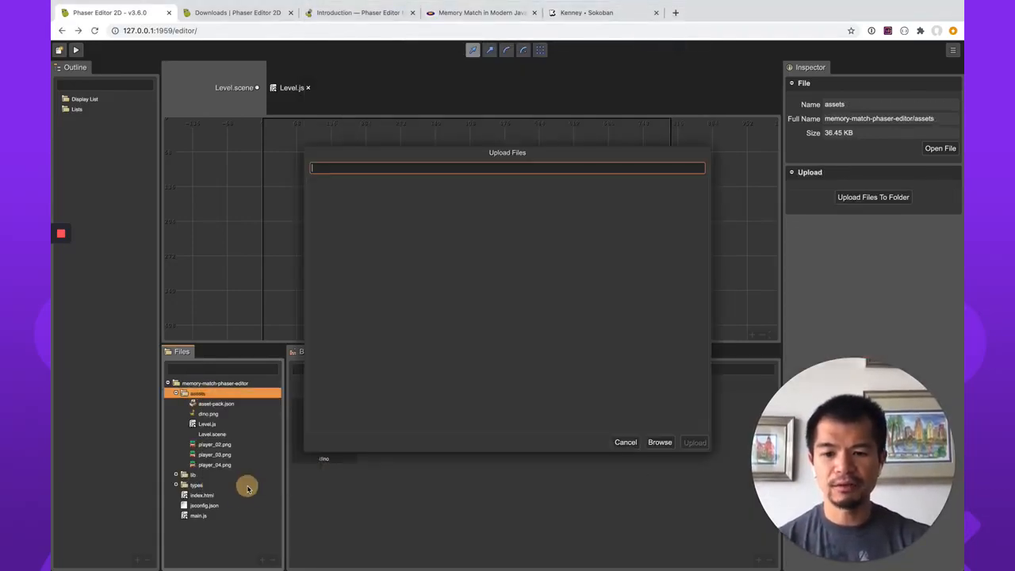
click(659, 442)
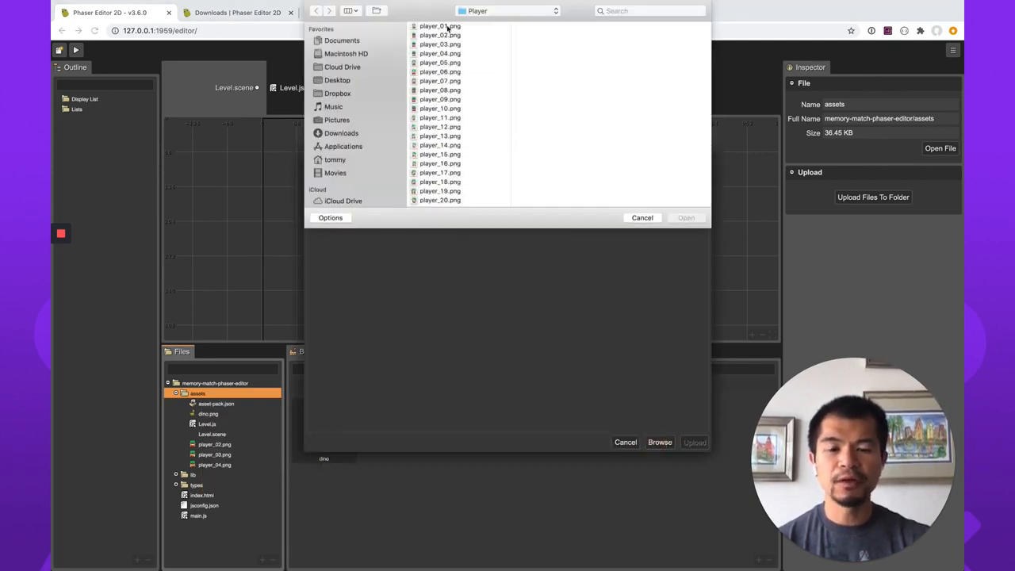
click(447, 27)
scroll(447, 125, down, 3)
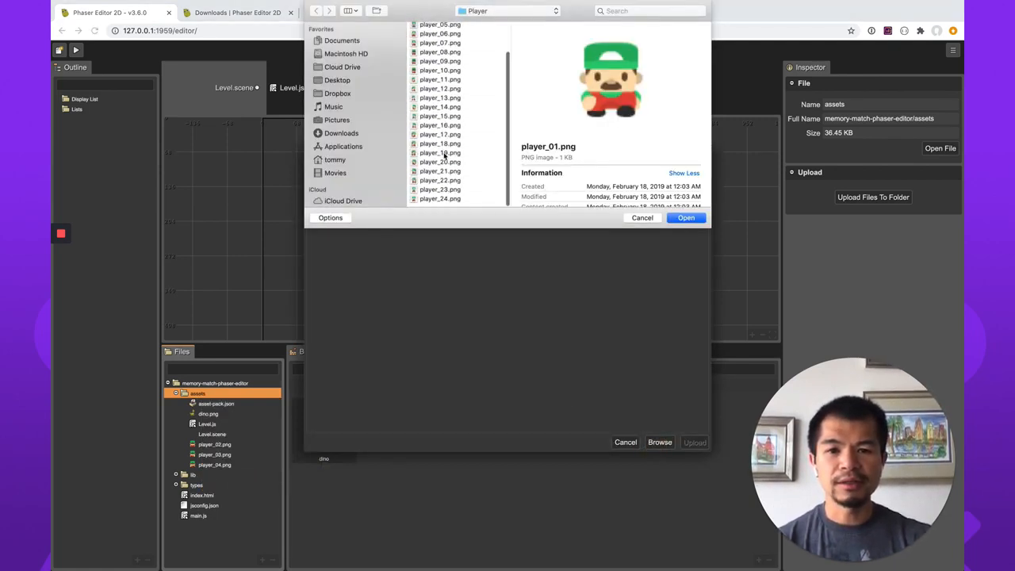
Select player_23.png, player_24.png and player_01.png together and upload them to the assets folder.
click(439, 202)
key(Up)
key(Up)
key(Down)
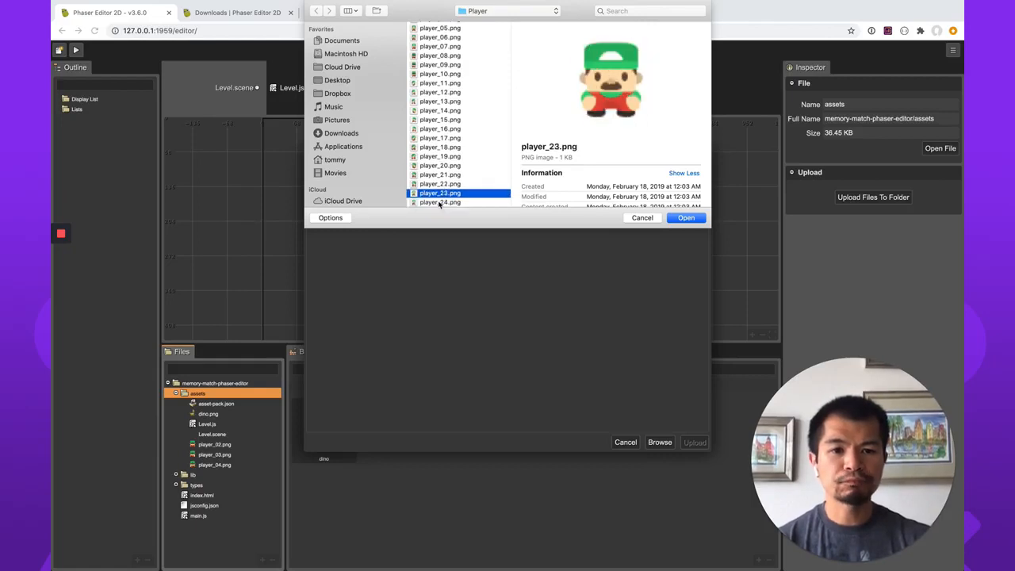
key(Down)
key(Up)
shift+click(439, 203)
scroll(465, 158, up, 3)
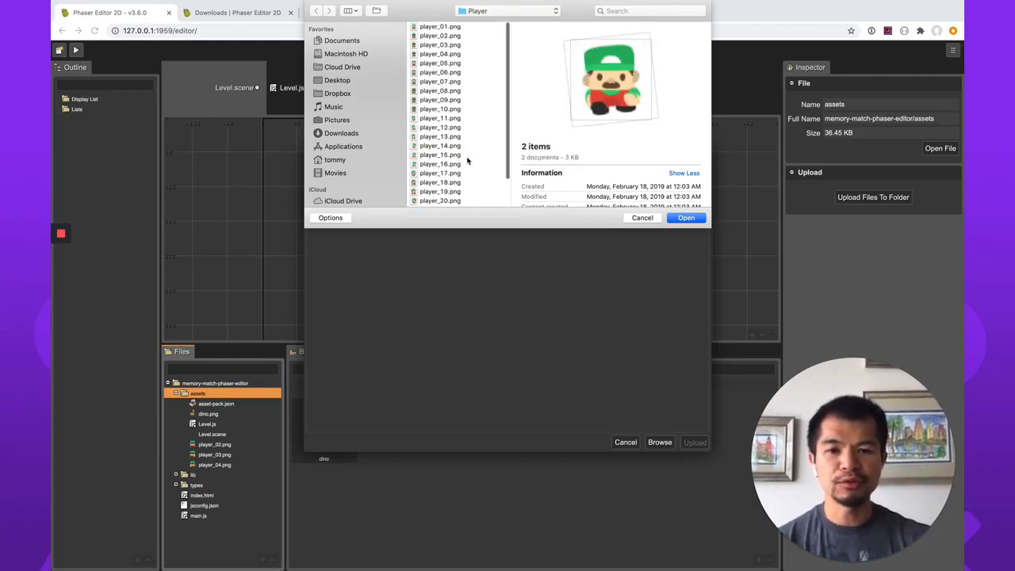
super+click(452, 26)
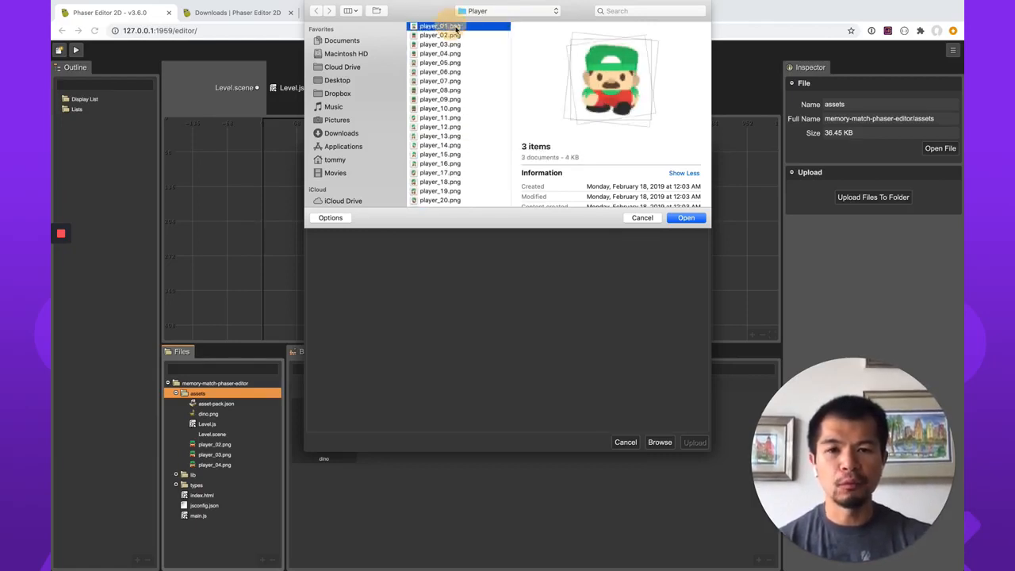
click(686, 217)
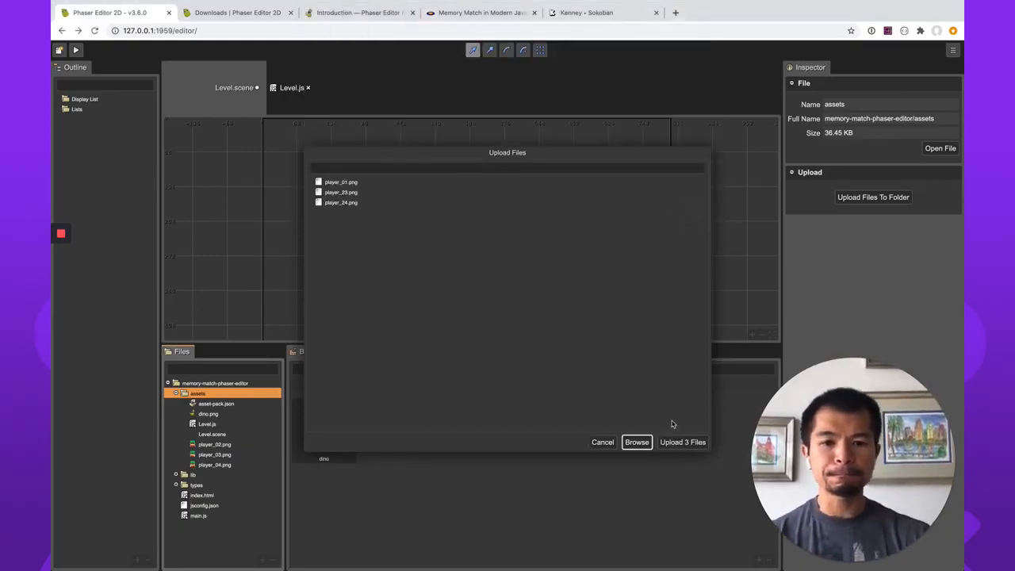
click(687, 442)
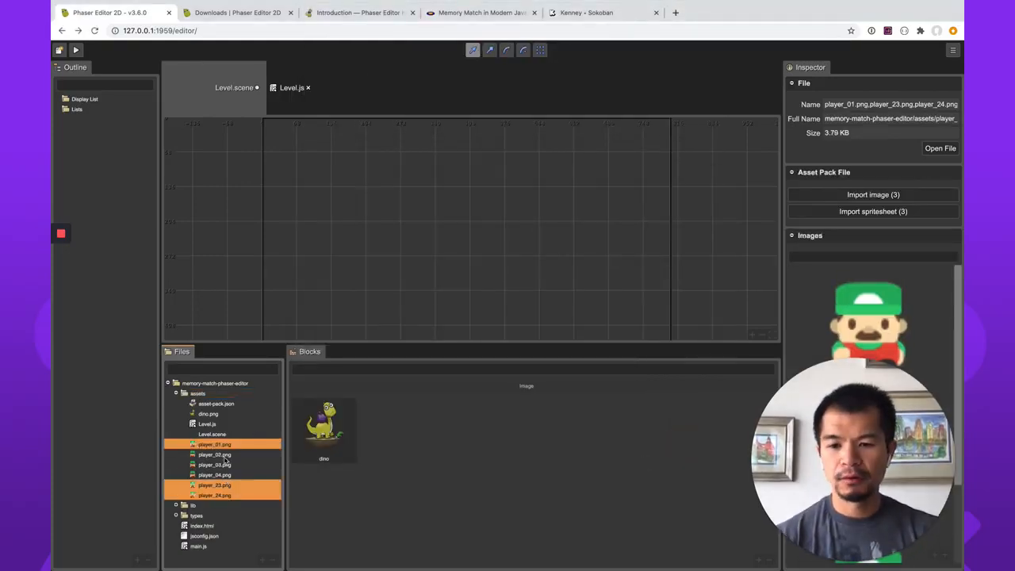
Start another upload into the assets folder and browse for files in the Sokoban Player folder.
click(222, 393)
right_click(204, 395)
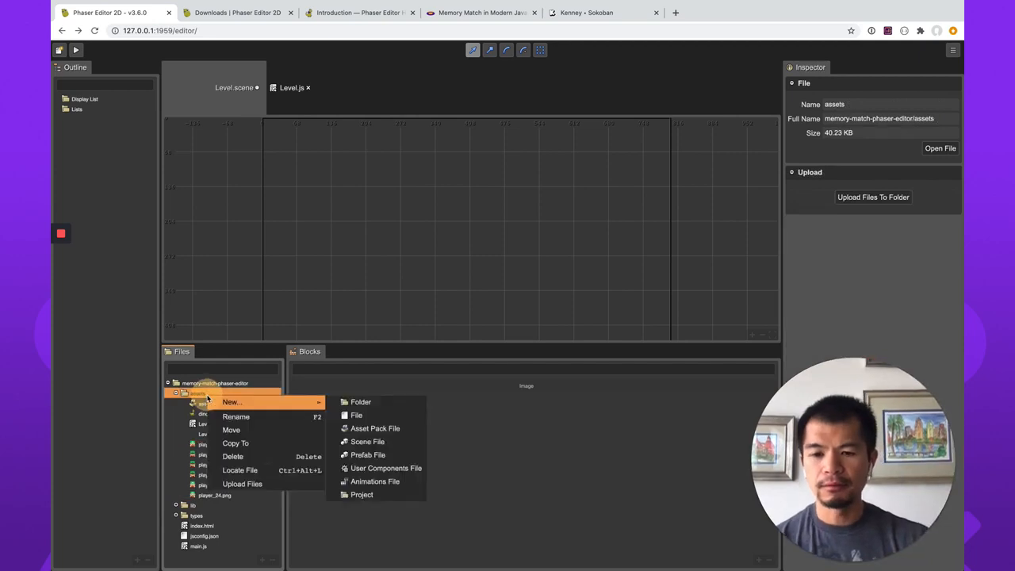
click(242, 484)
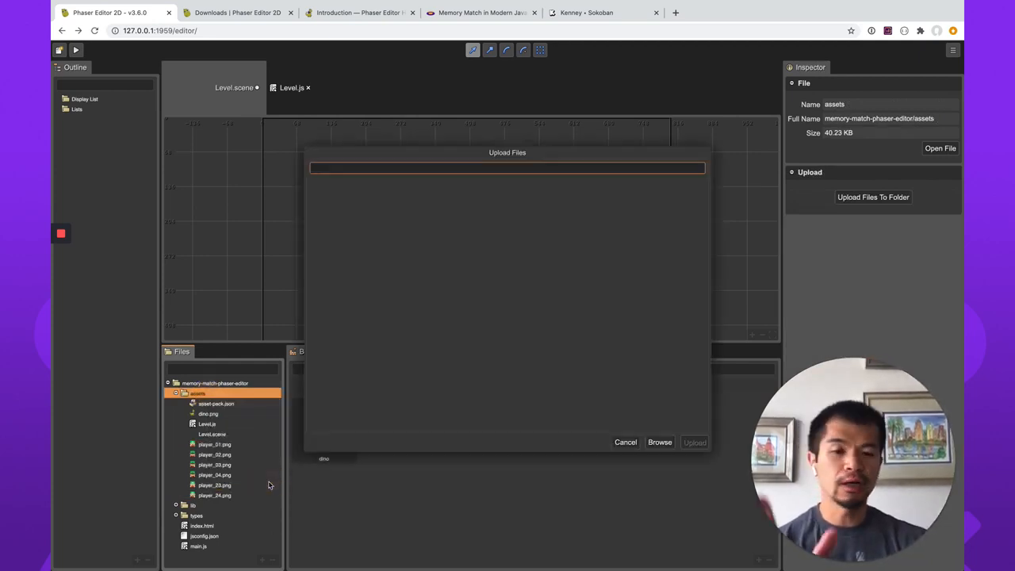
click(659, 443)
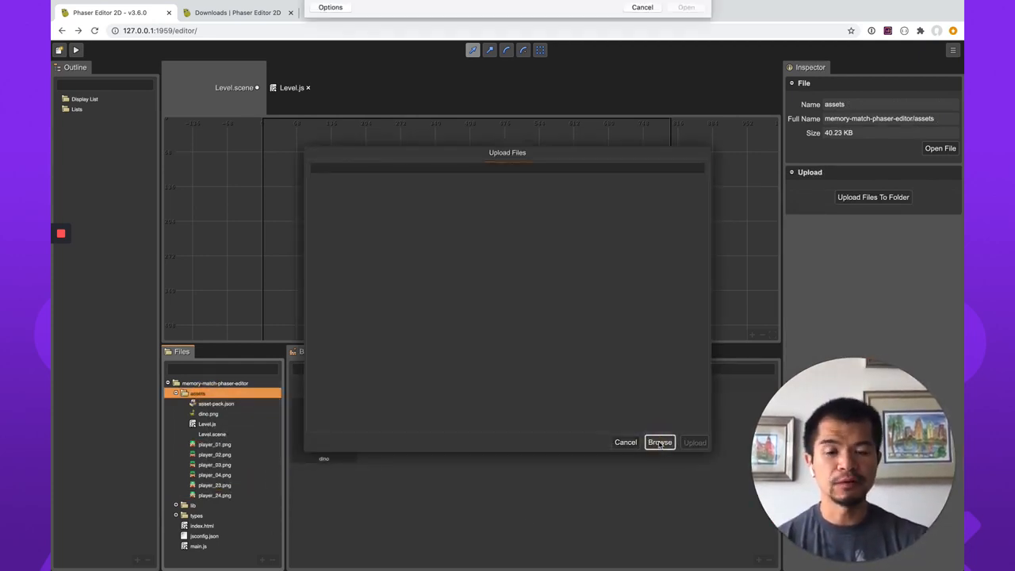
Preview the Player images between player_07.png and player_17.png to find the side-facing poses.
click(445, 90)
key(Up)
key(Up)
key(Up)
key(Up)
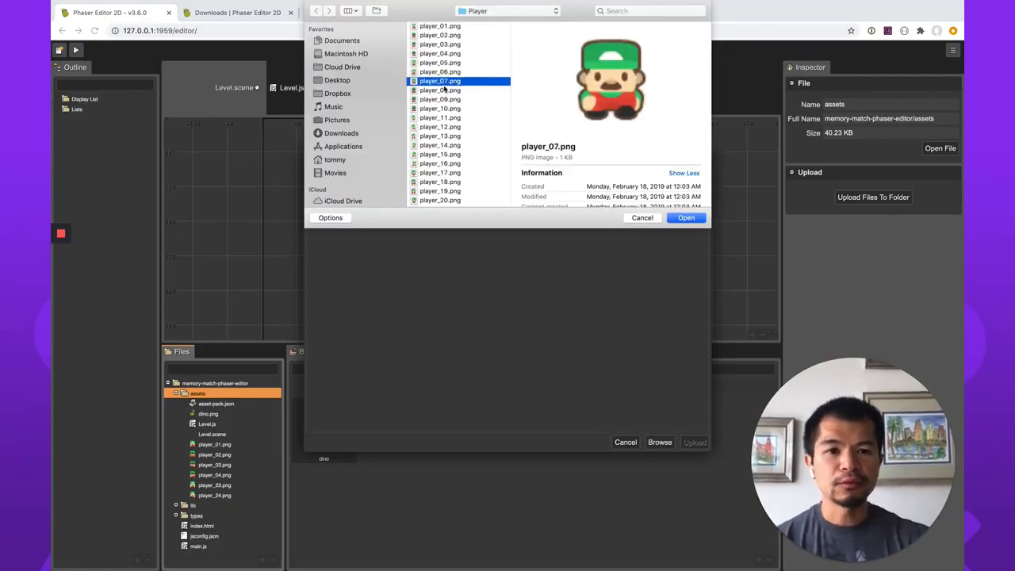
key(Down)
key(Down)
key(Down)
key(Down)
key(Down)
key(Down)
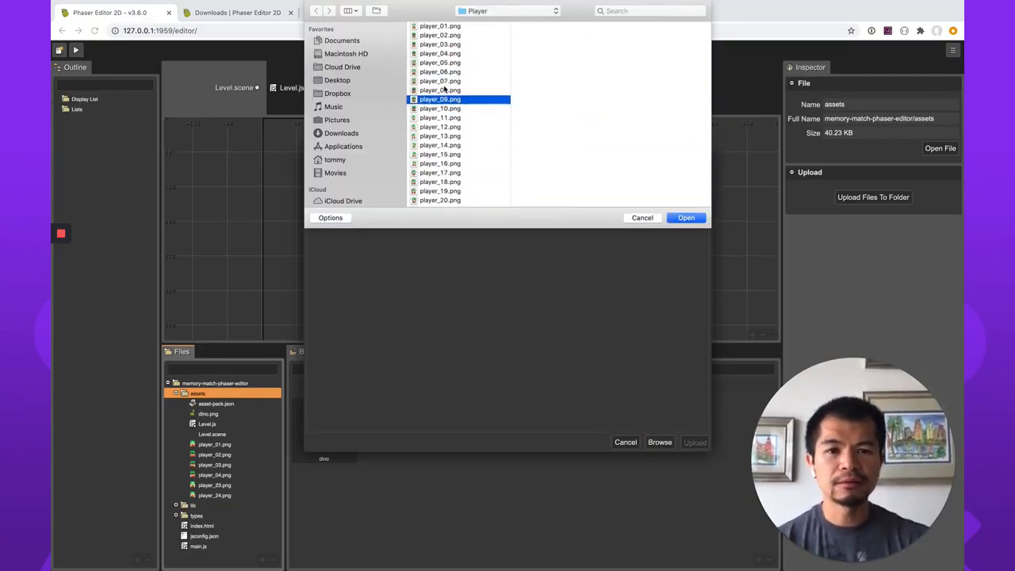
key(Down)
key(Down)
key(Down)
key(Down)
key(Down)
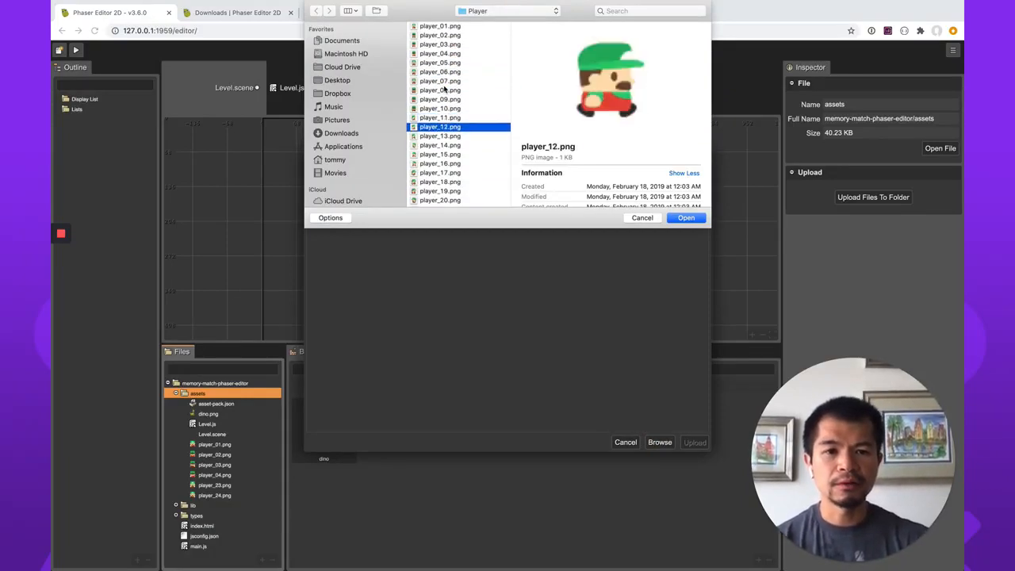
key(Down)
key(Down)
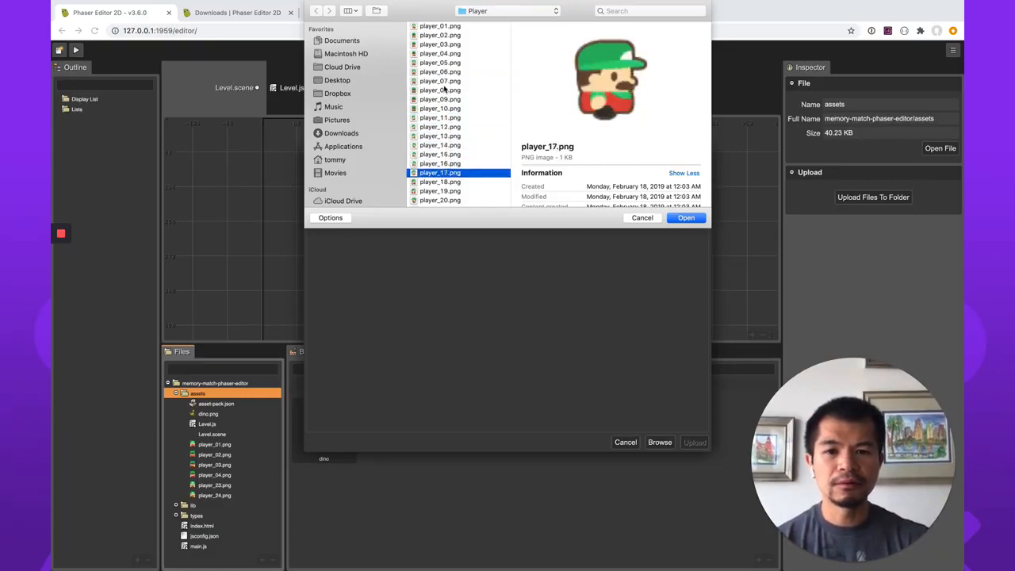
key(Up)
key(Up)
key(Up)
key(Up)
key(Up)
key(Up)
key(Up)
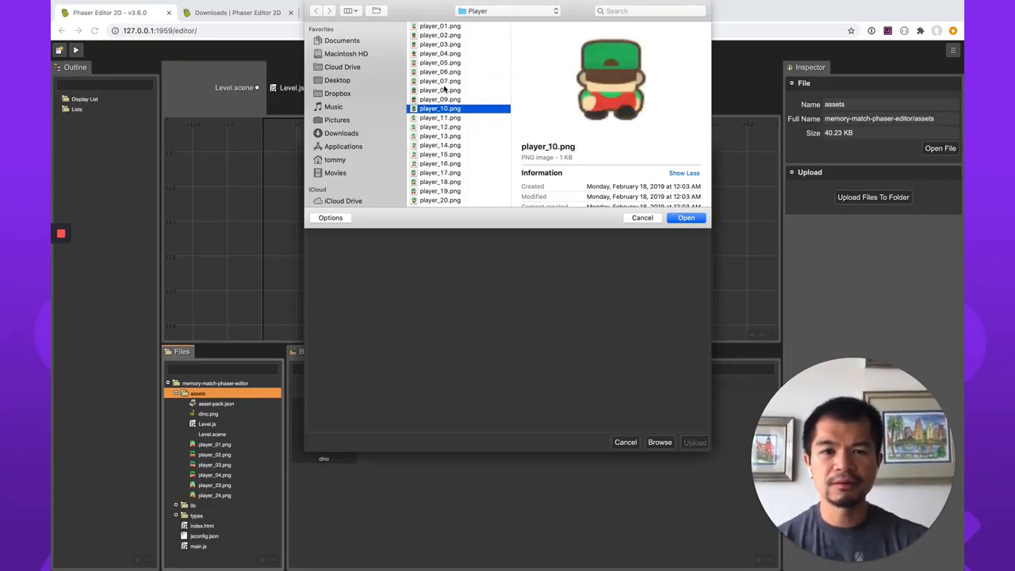
Select player_11.png through player_16.png together and upload them to the assets folder.
key(Down)
key(shift+Down)
key(shift+Down)
key(shift+Down)
key(shift+Down)
key(shift+Down)
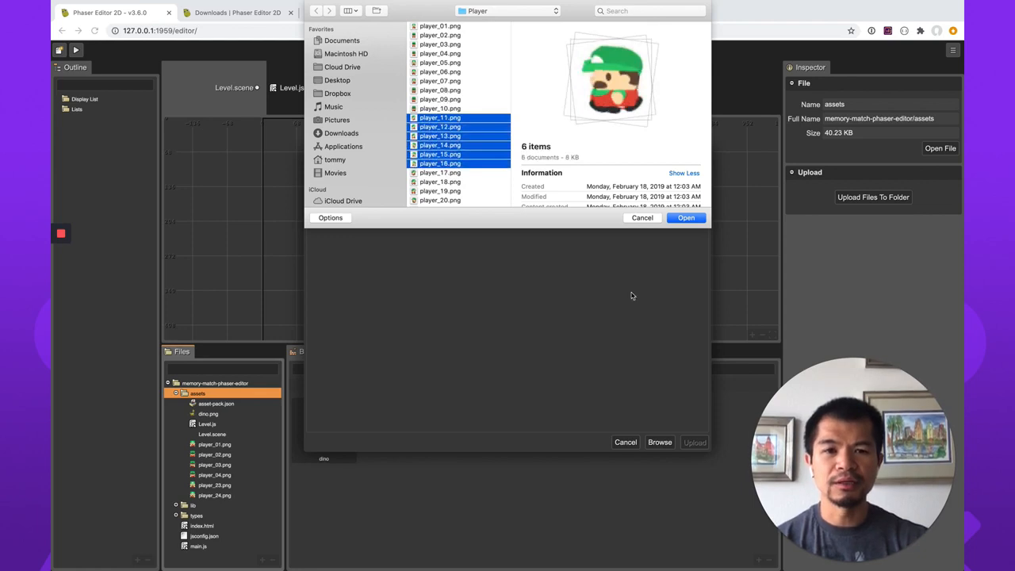
click(689, 220)
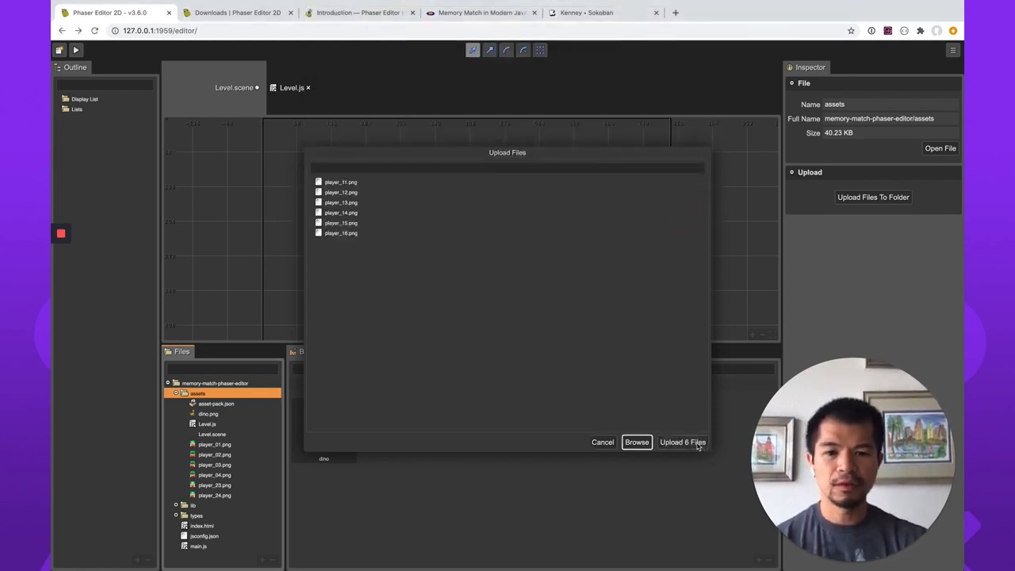
click(682, 442)
Select all player images from player_01.png to player_24.png in the assets folder and import them as images into assets/asset-pack.json.
click(220, 438)
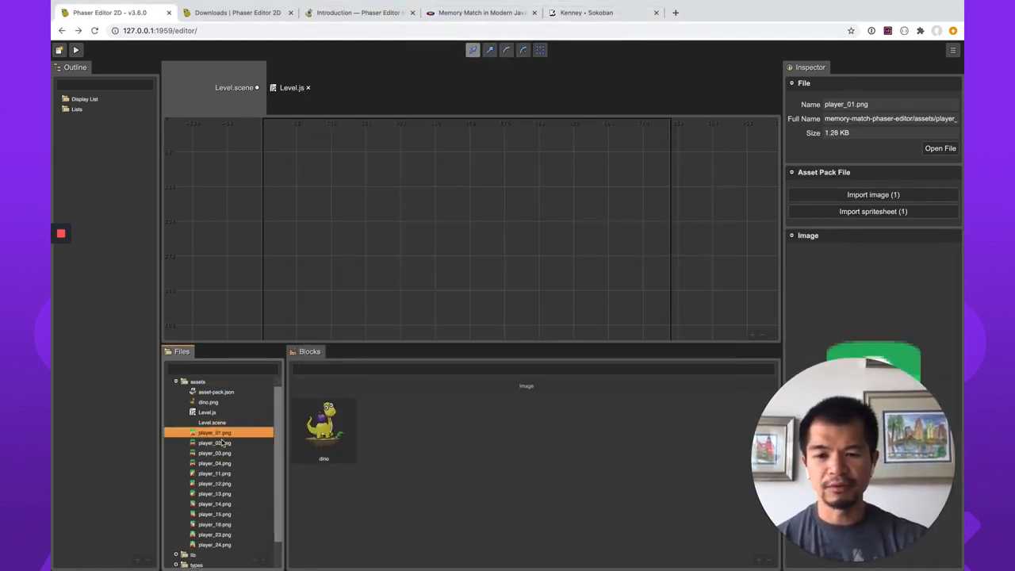
scroll(223, 443, down, 2)
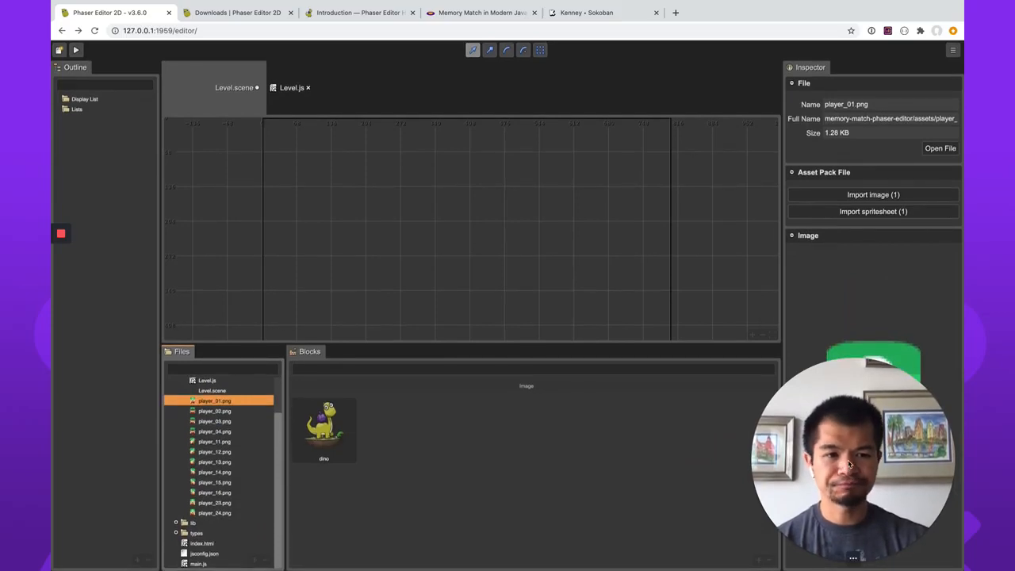
shift+click(221, 515)
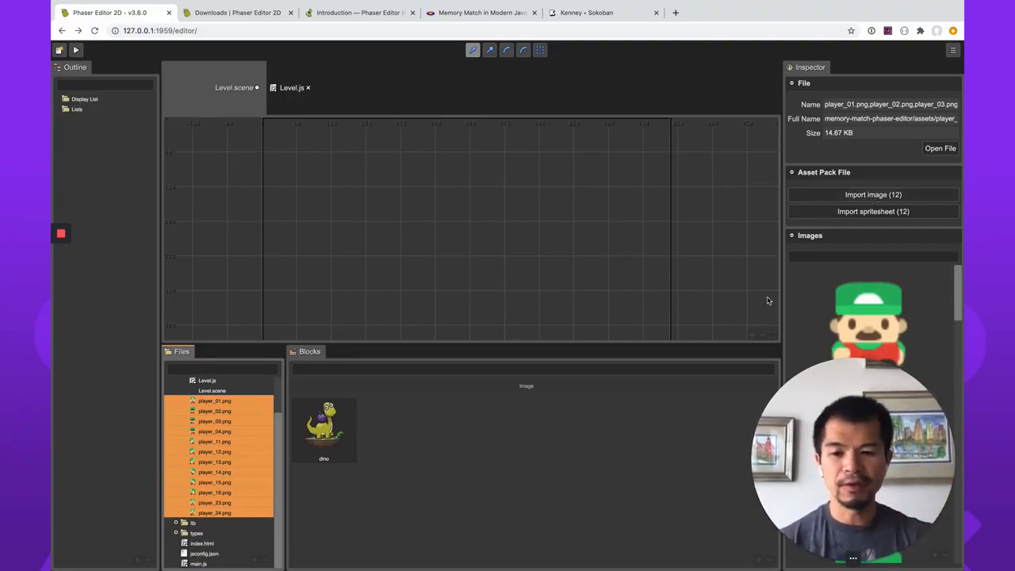
click(881, 198)
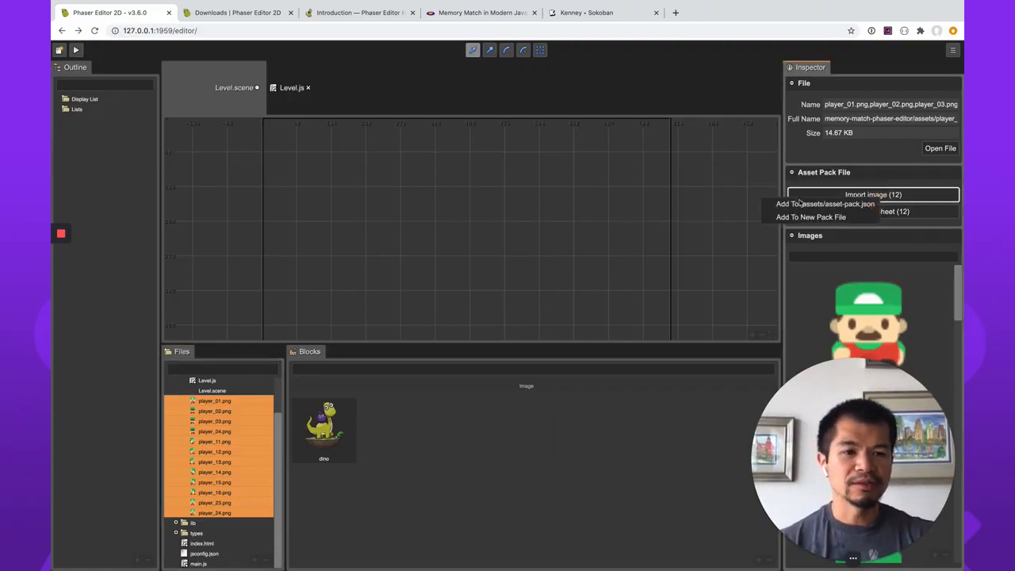
click(806, 204)
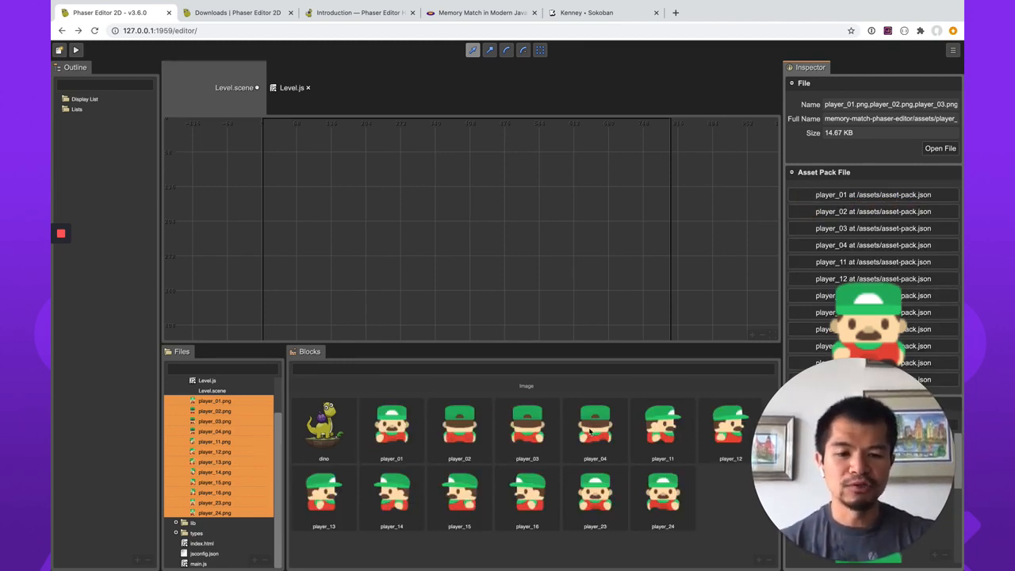
Place a player_04 image in the Level scene at about X 496, Y 198, and delete it.
drag(588, 434, 515, 219)
right_click(517, 223)
mouse_move(611, 365)
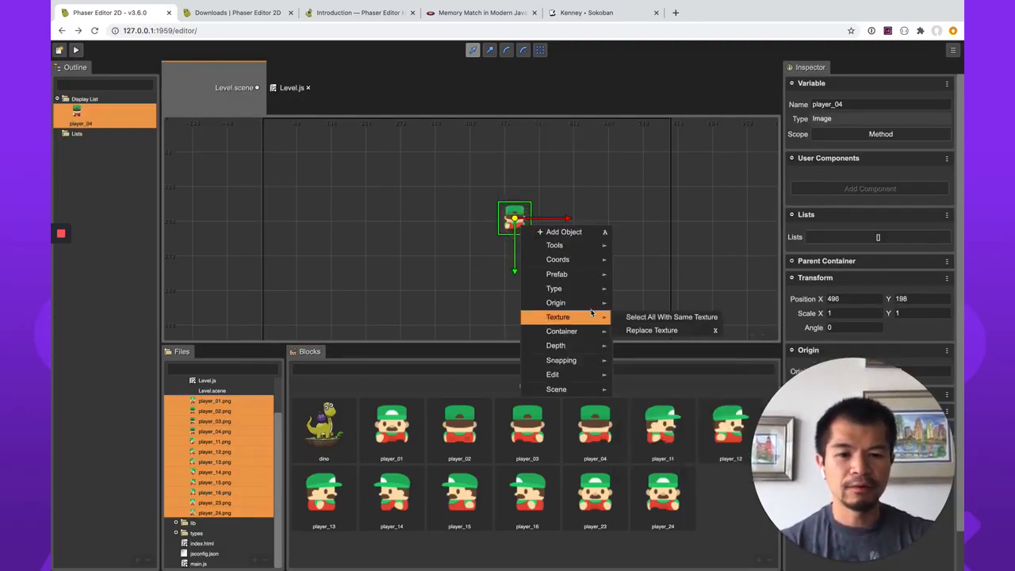
click(643, 401)
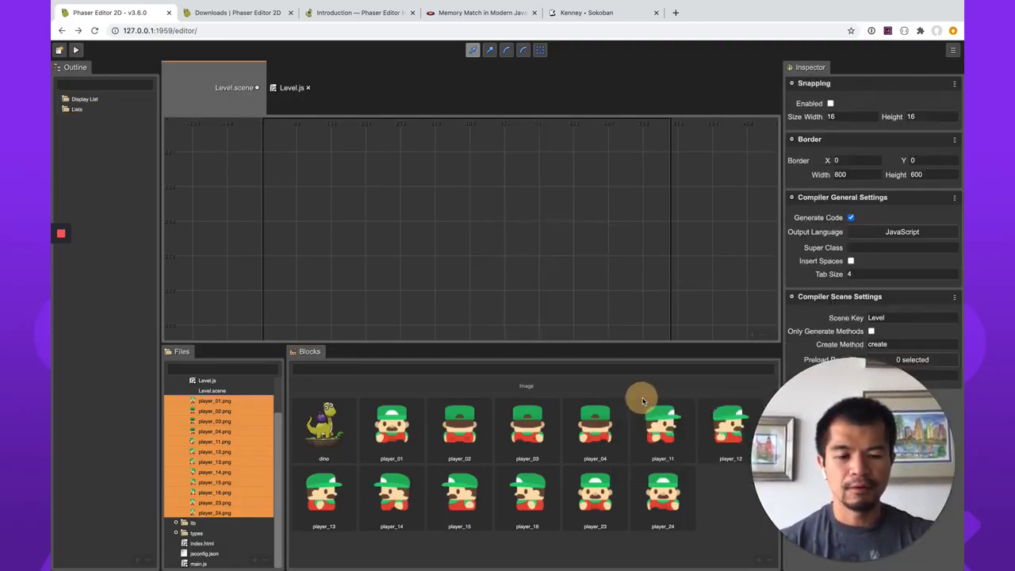
Open asset-pack.json and examine its image entries and the Level scene file entry.
scroll(230, 432, up, 2)
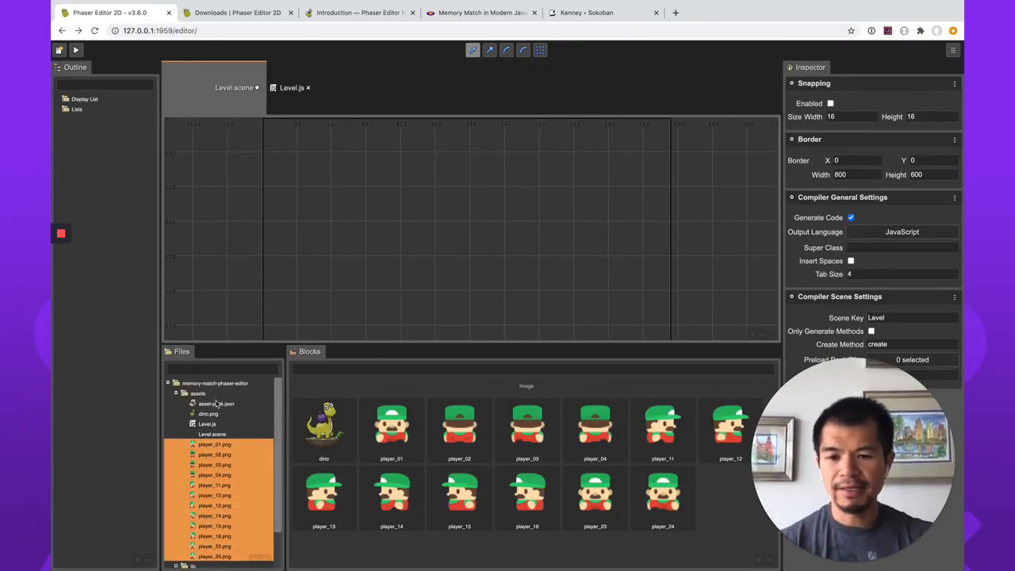
click(215, 404)
double_click(212, 407)
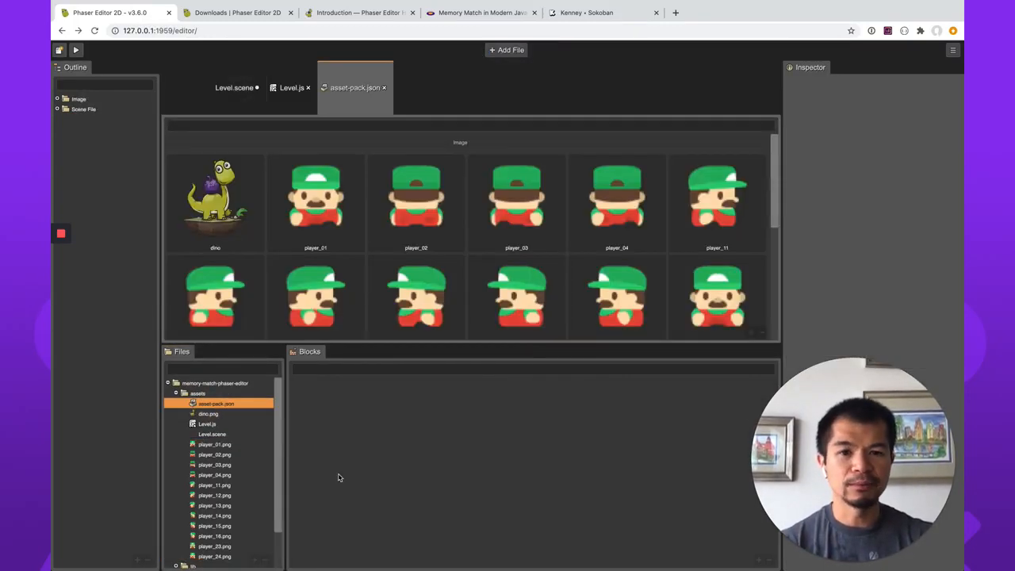
scroll(347, 240, down, 5)
scroll(346, 240, up, 4)
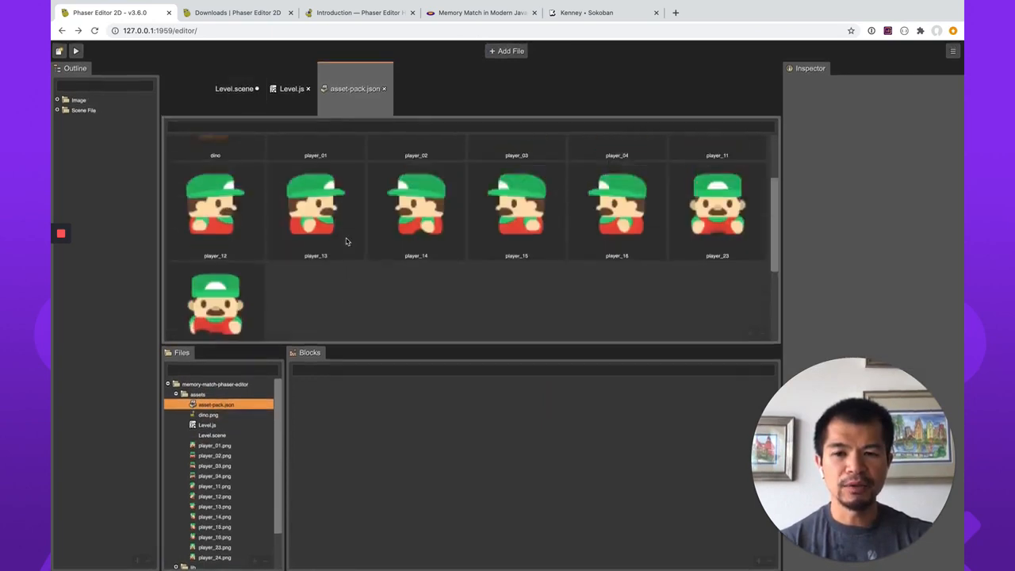
scroll(347, 240, down, 2)
scroll(346, 241, down, 3)
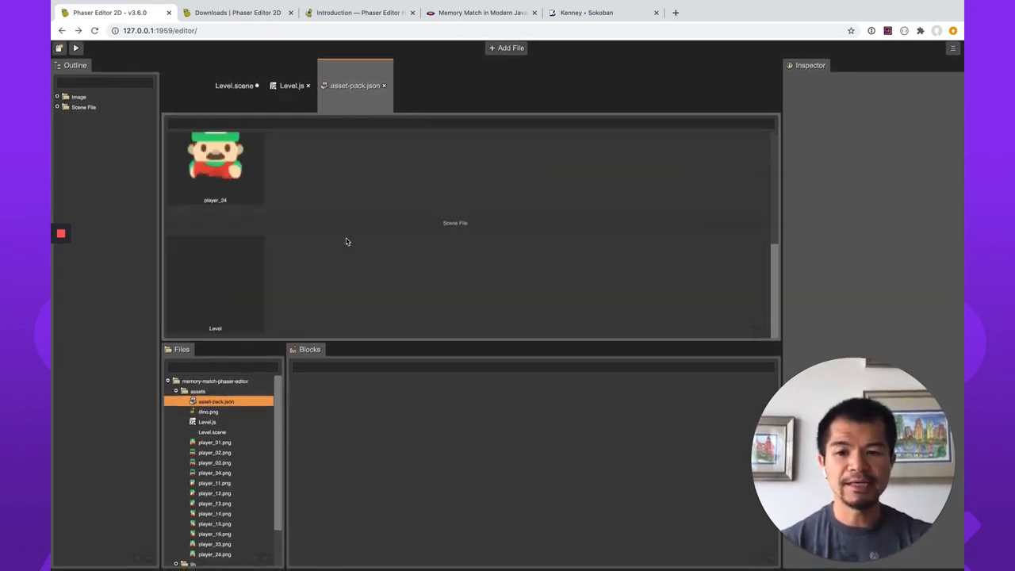
click(253, 278)
scroll(359, 298, up, 6)
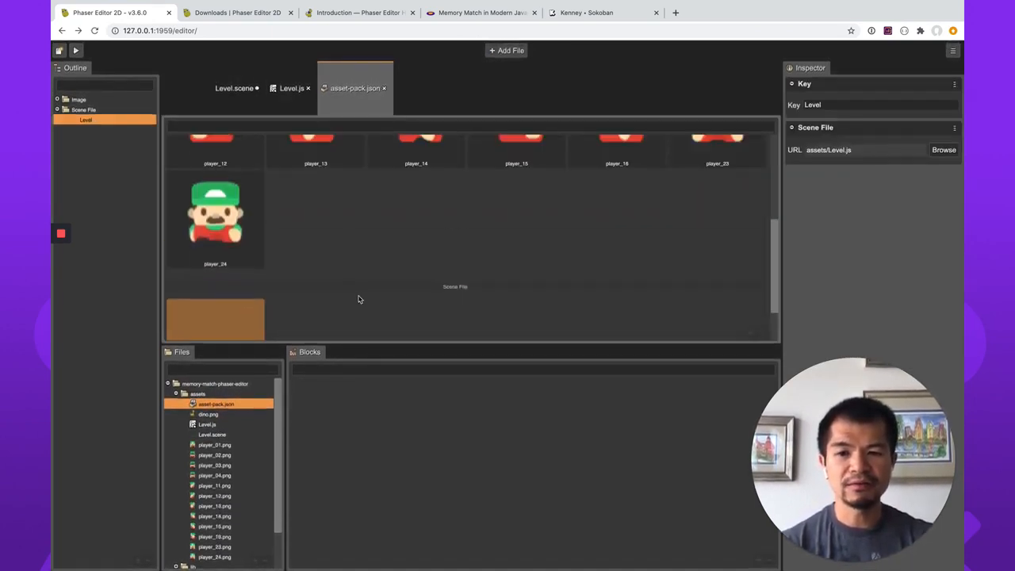
scroll(694, 265, down, 6)
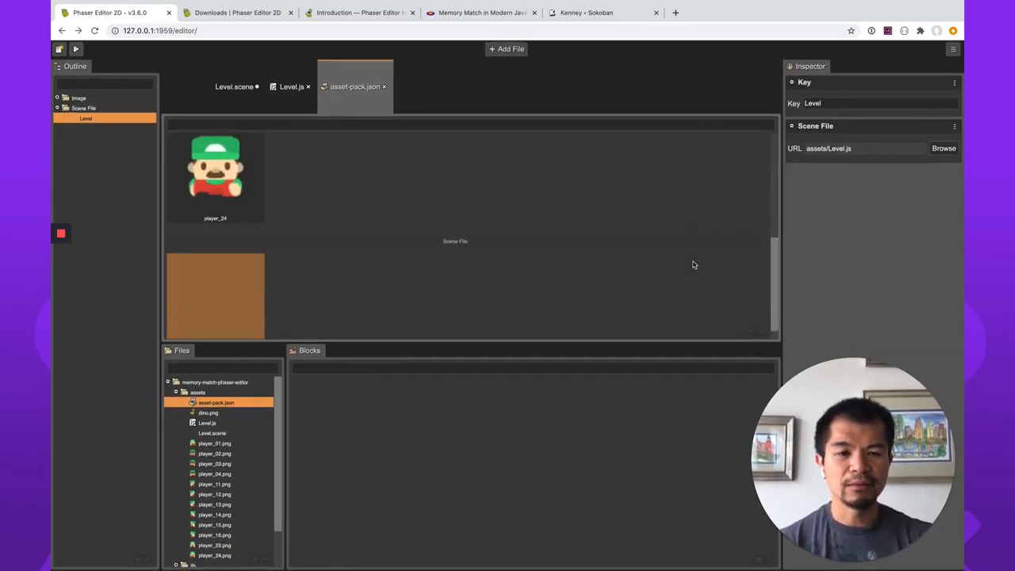
scroll(673, 268, up, 6)
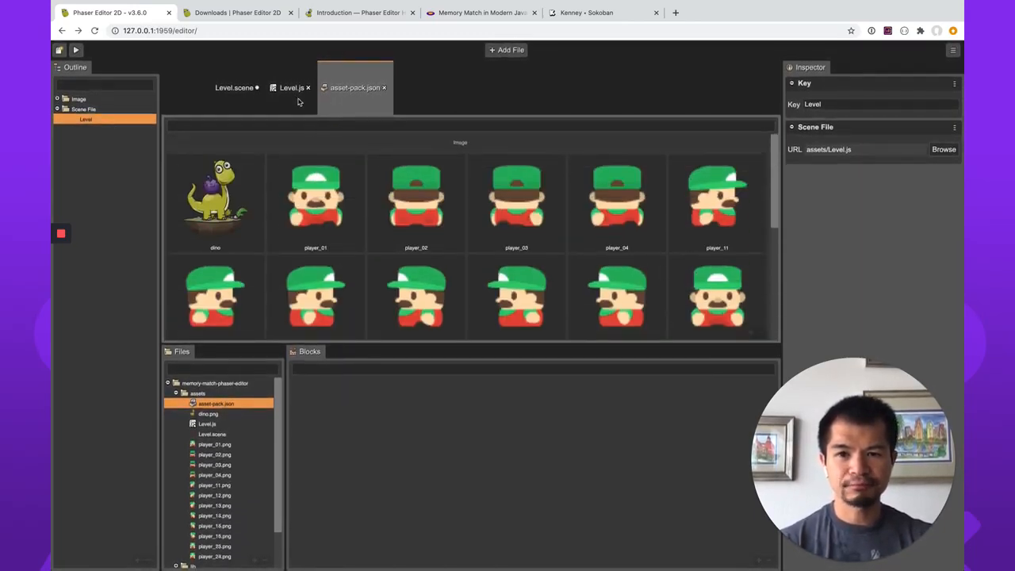
Save the Level scene and return to asset-pack.json.
click(242, 94)
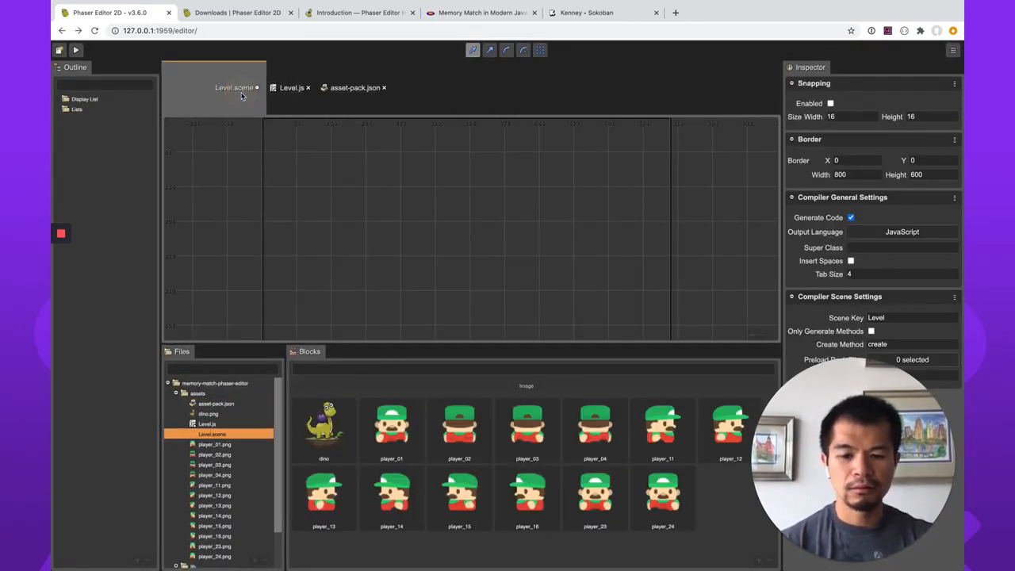
click(350, 93)
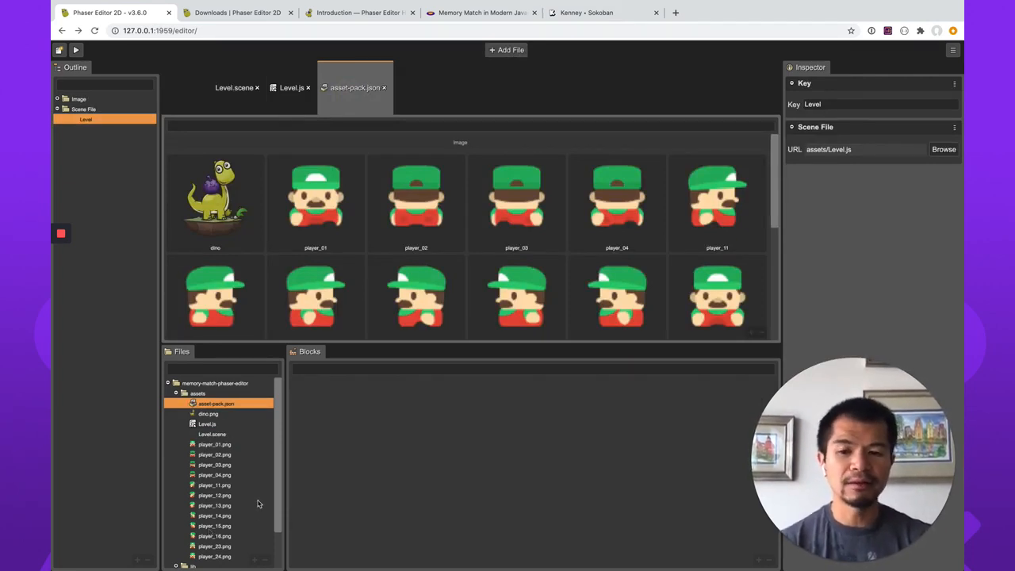
Check the asset pack information and file options of player_01.png, and inspect player_02.png the same way.
click(224, 447)
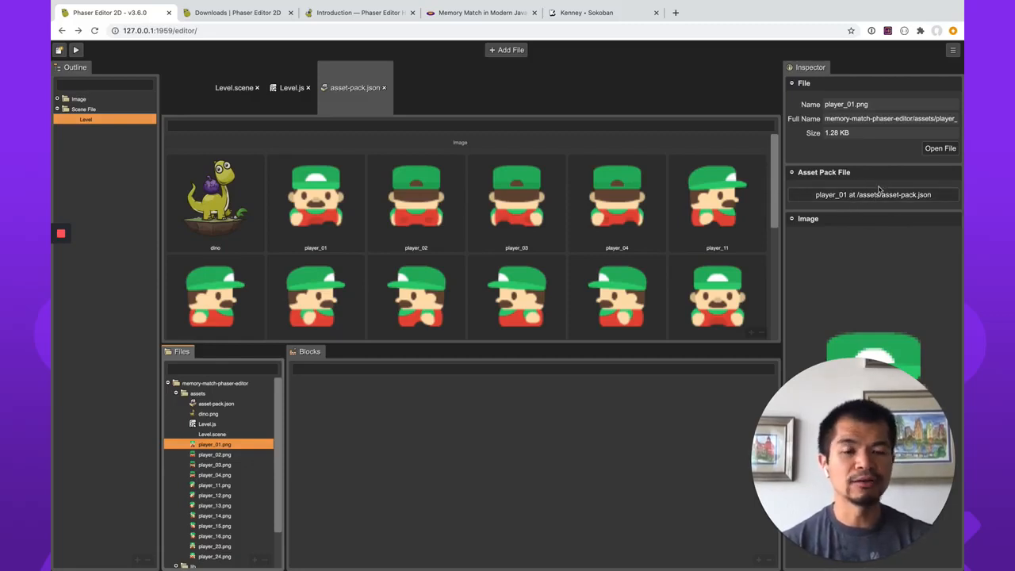
right_click(223, 445)
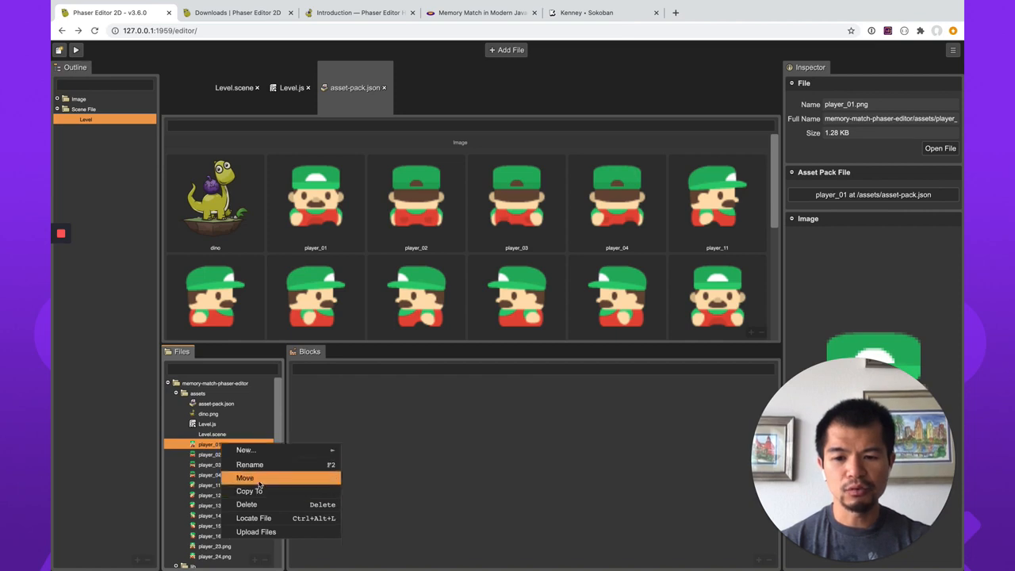
click(450, 484)
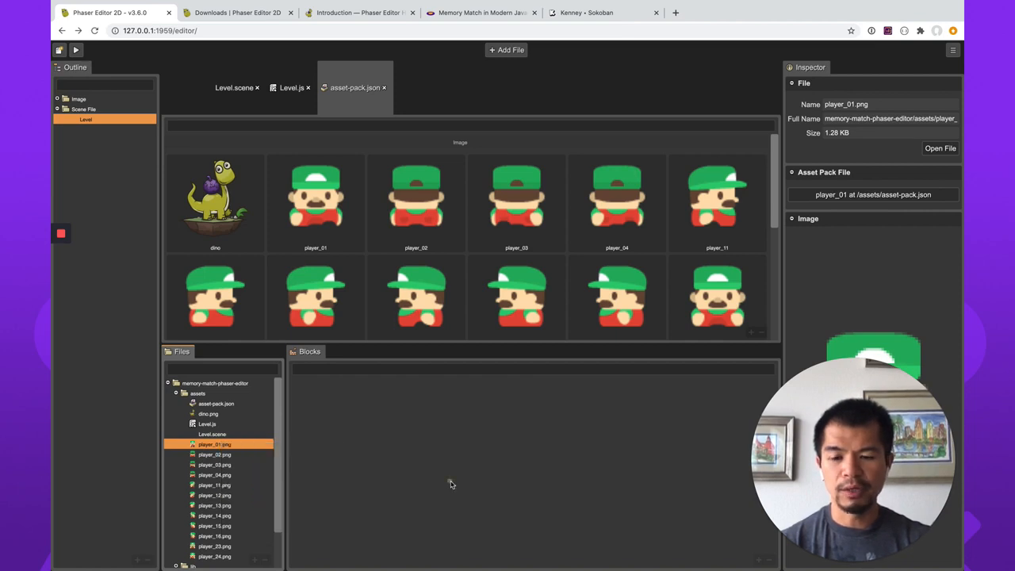
click(216, 455)
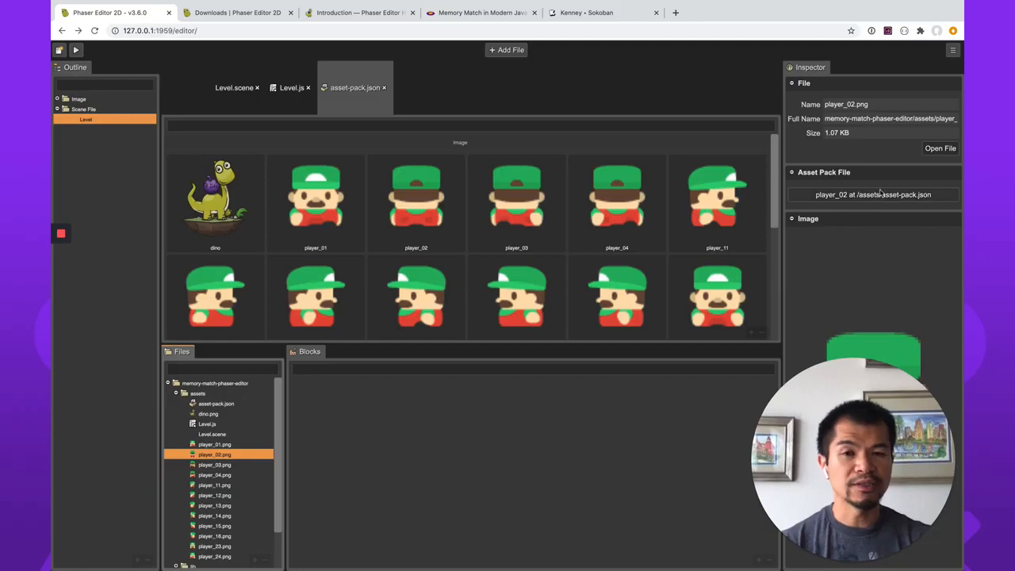
scroll(500, 275, down, 3)
scroll(500, 275, down, 1)
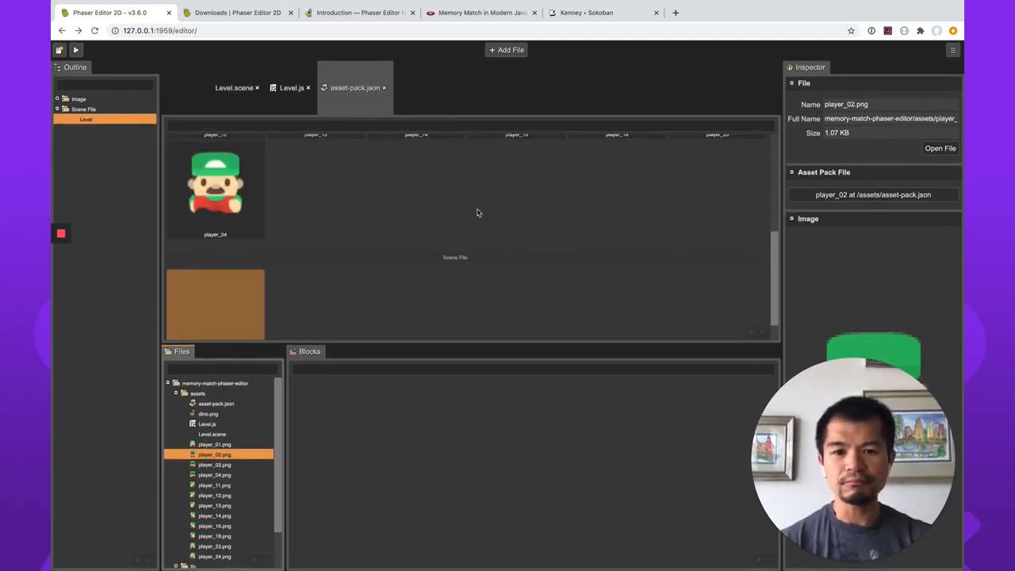
right_click(480, 209)
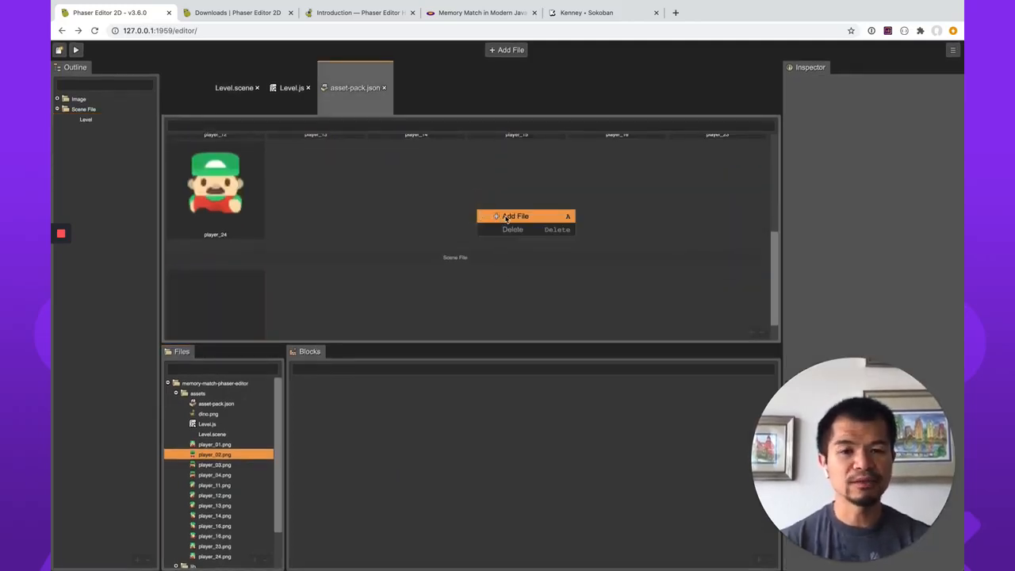
click(506, 218)
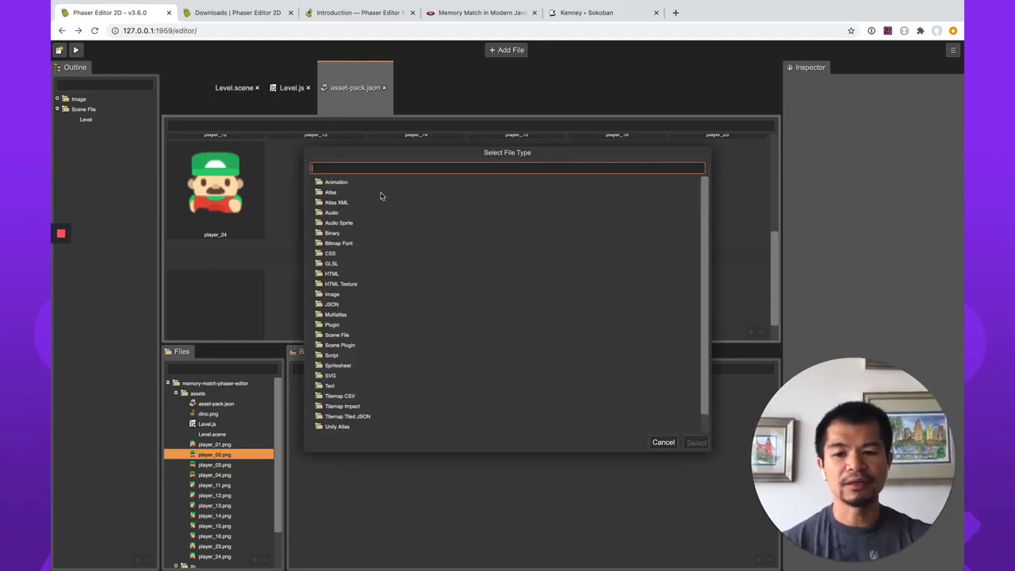
text(level)
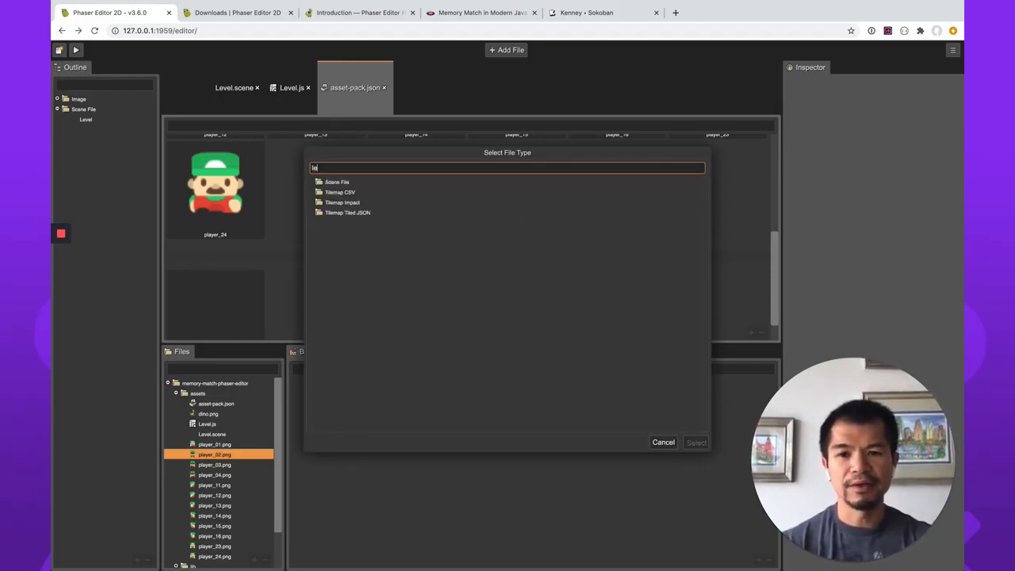
key(BackSpace)
key(BackSpace)
key(BackSpace)
key(BackSpace)
key(BackSpace)
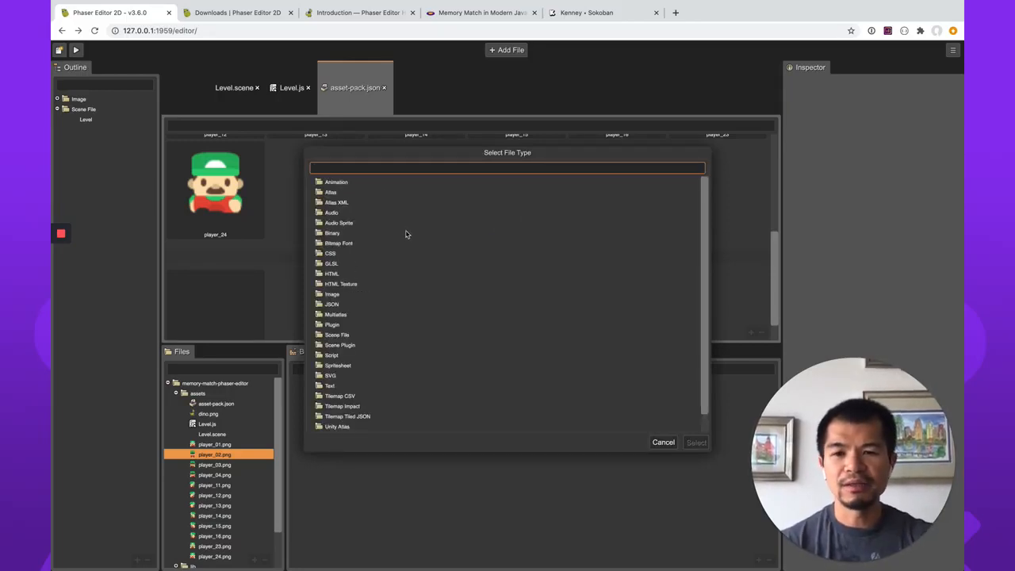
click(664, 442)
Delete the dino image entry from the asset pack.
click(212, 209)
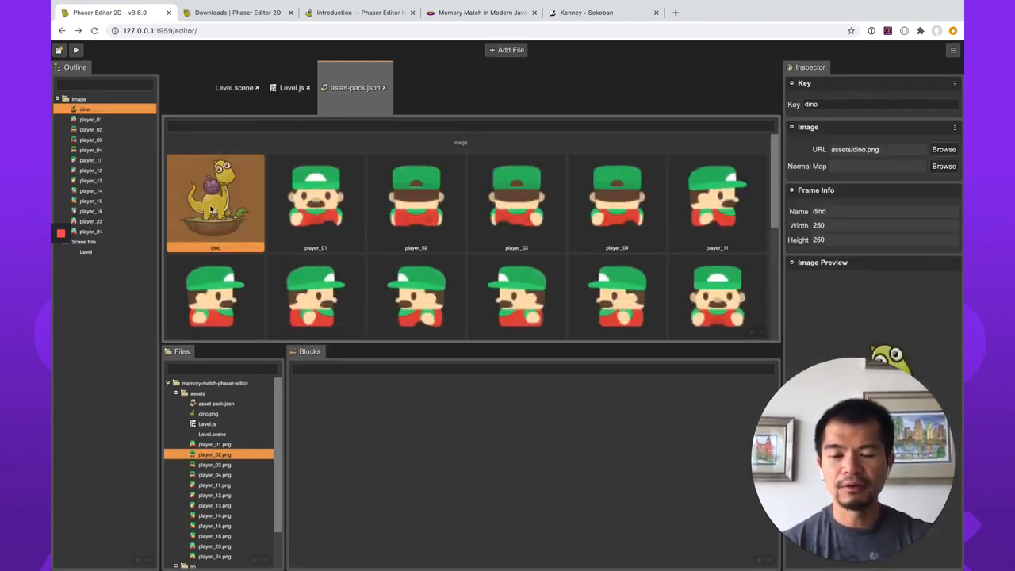
right_click(215, 200)
click(236, 225)
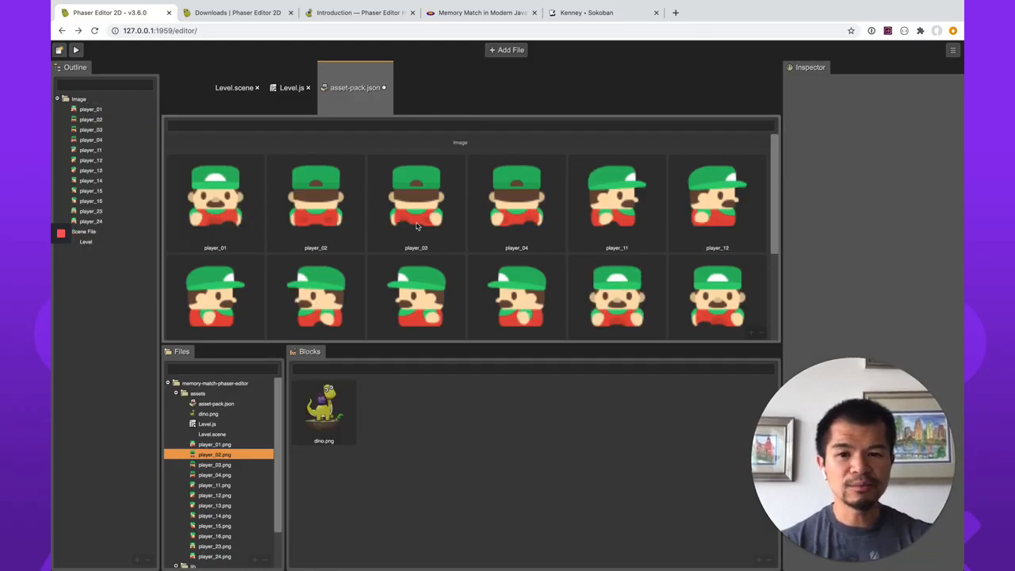
Check which Image files can be added to the asset pack, select dino.png, show all files, and cancel without adding any.
scroll(419, 230, down, 3)
right_click(411, 289)
click(429, 297)
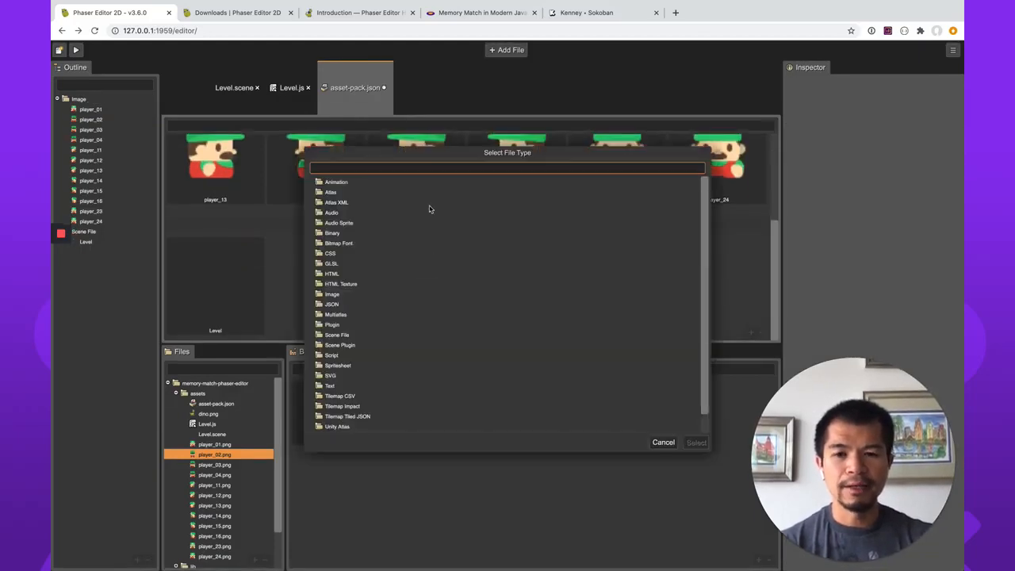
text(din)
key(BackSpace)
key(BackSpace)
key(BackSpace)
text(ima)
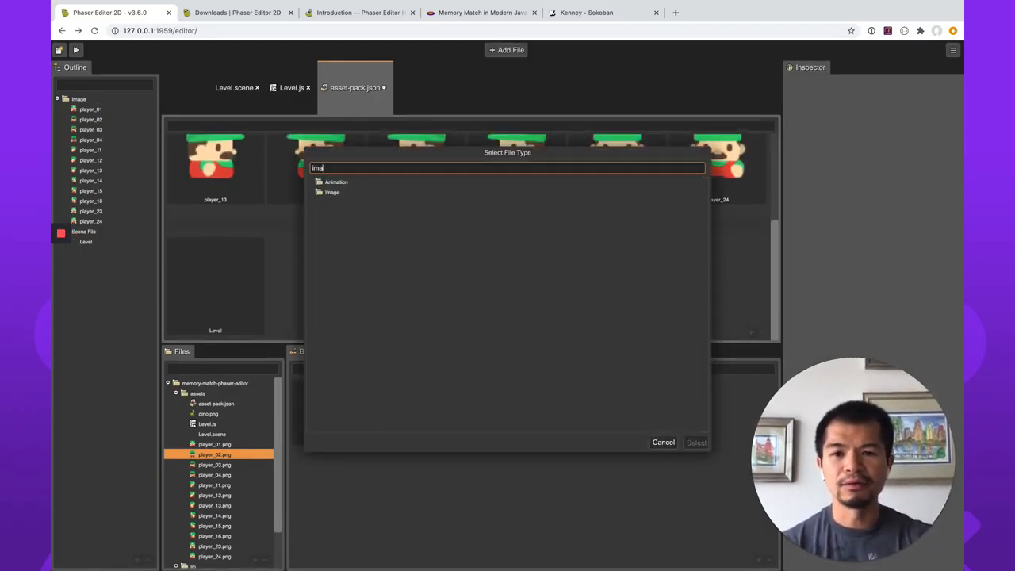
double_click(333, 192)
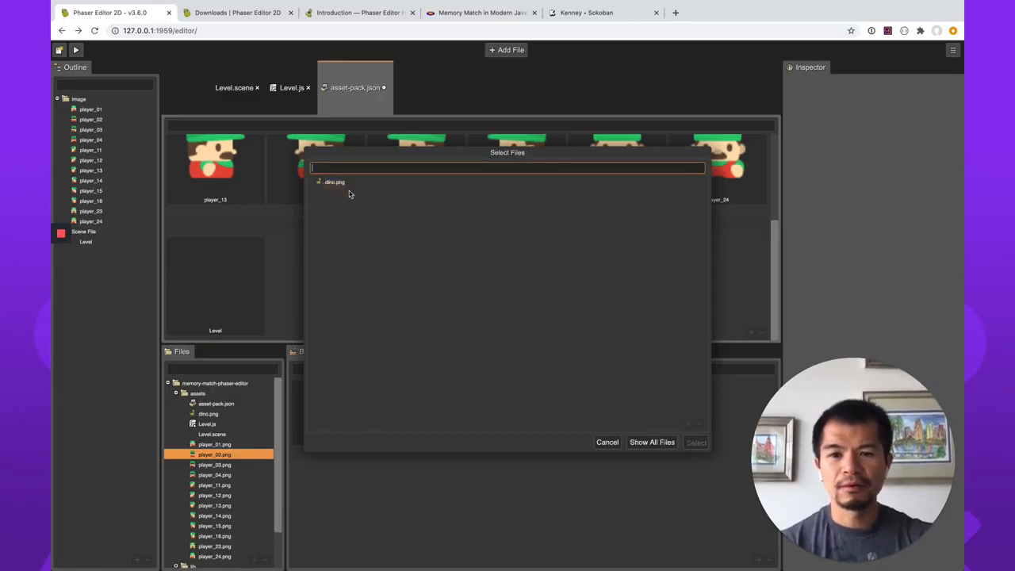
click(343, 183)
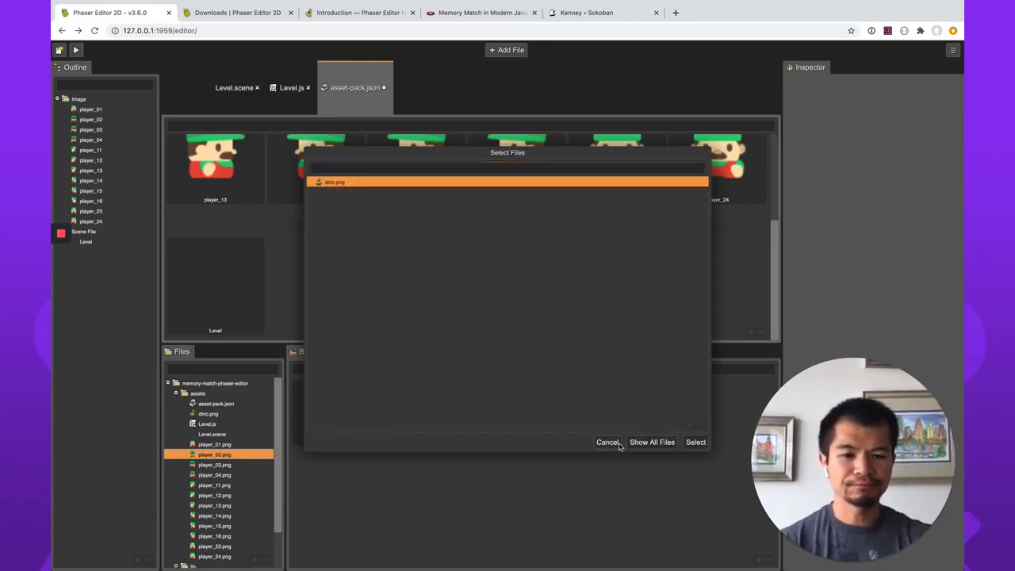
click(656, 445)
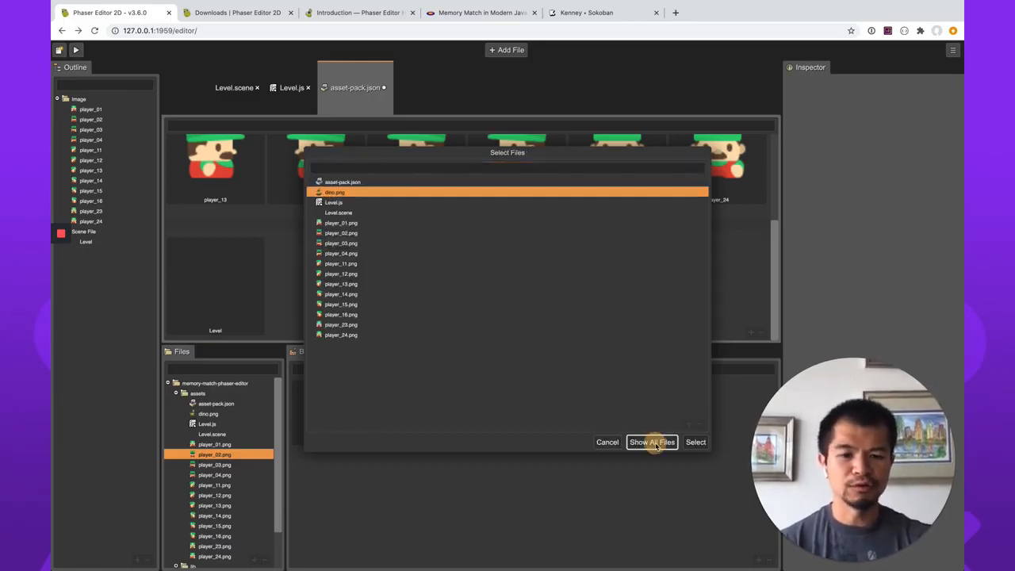
click(612, 443)
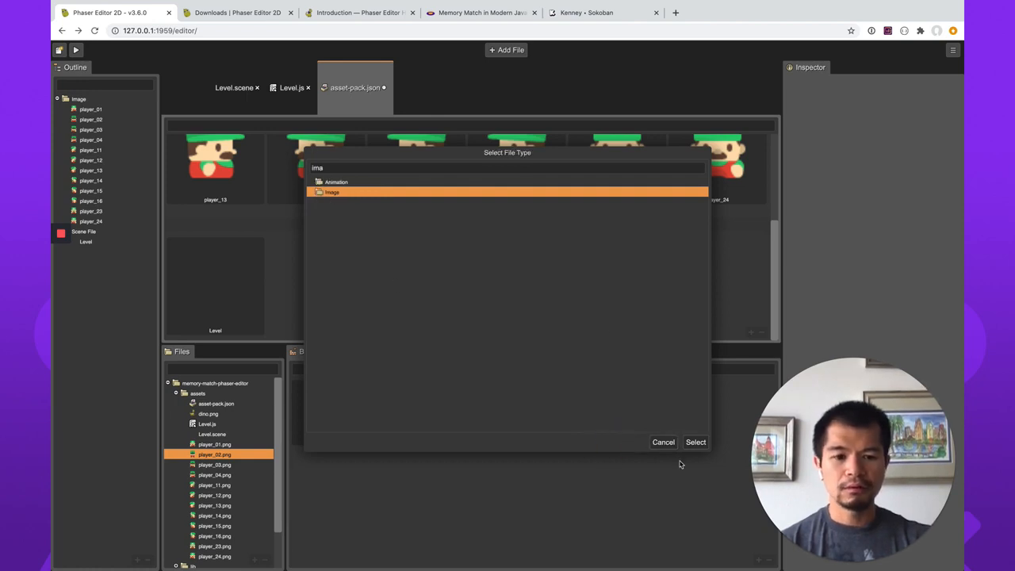
click(664, 442)
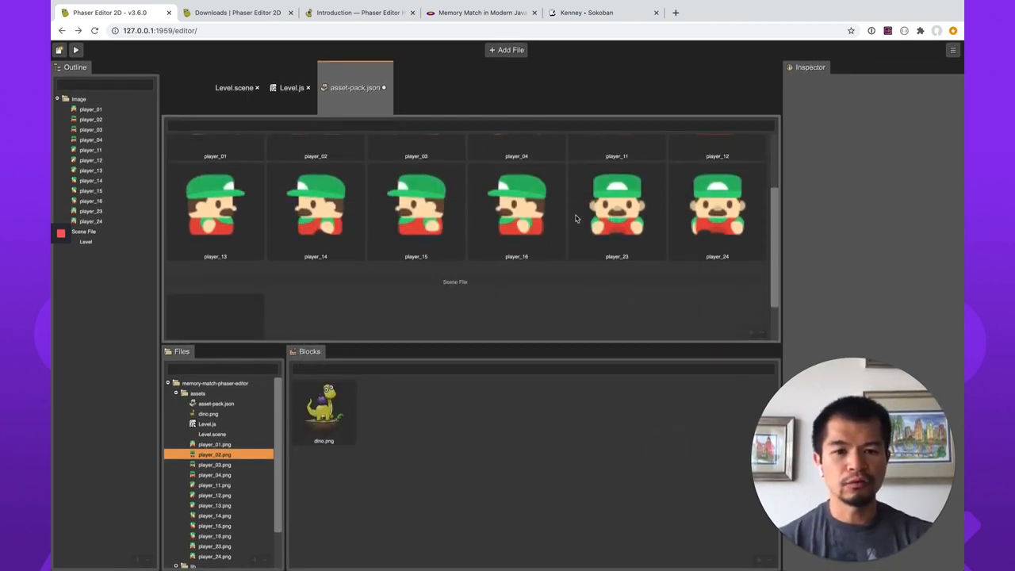
Switch to the Memory Match article and read its sections on adding assets, preloading them, and adding an image from a spritesheet.
click(481, 13)
scroll(576, 313, down, 8)
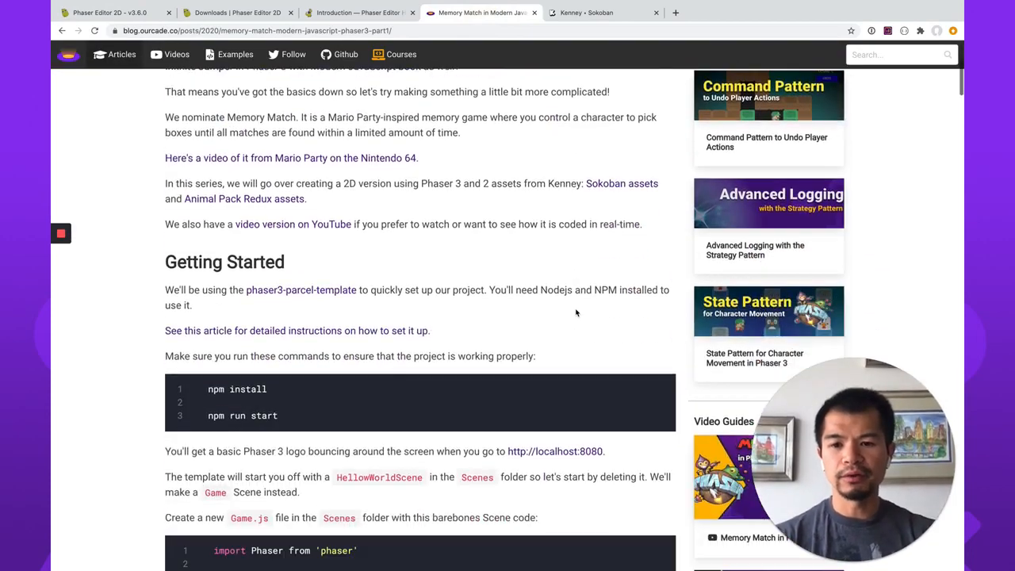
scroll(426, 297, down, 5)
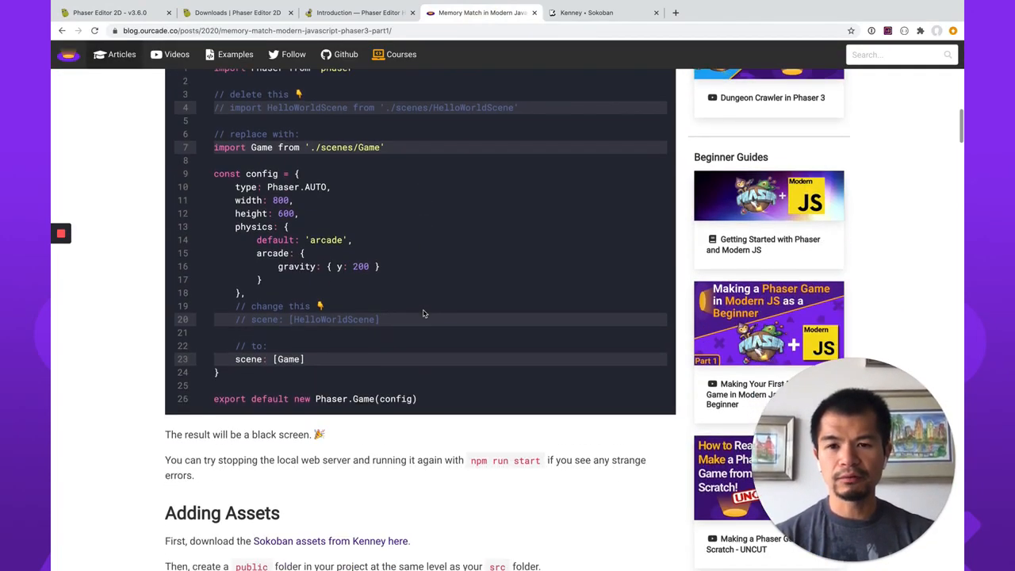
scroll(423, 314, down, 5)
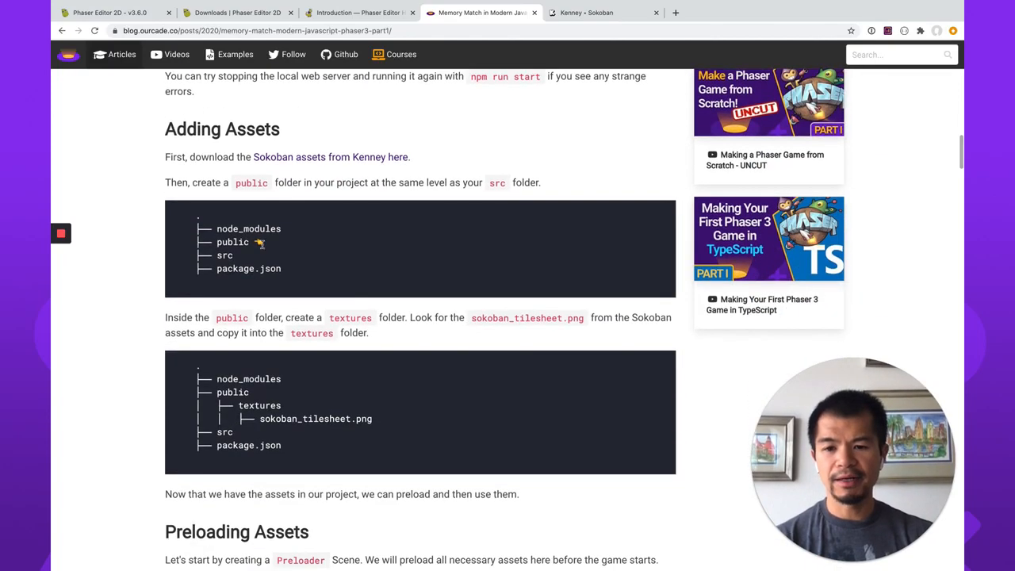
scroll(377, 347, down, 2)
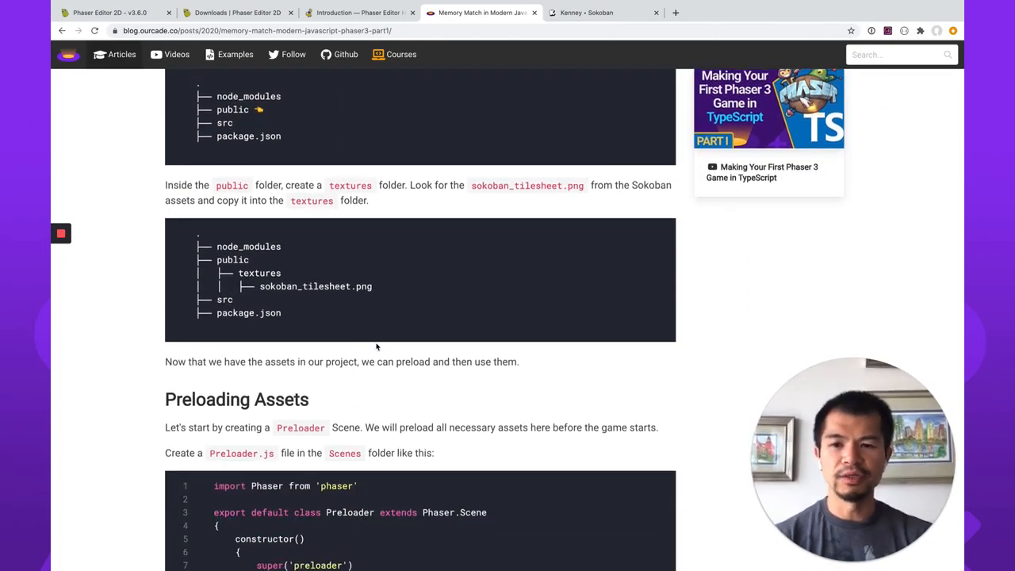
scroll(376, 347, down, 2)
scroll(377, 347, down, 2)
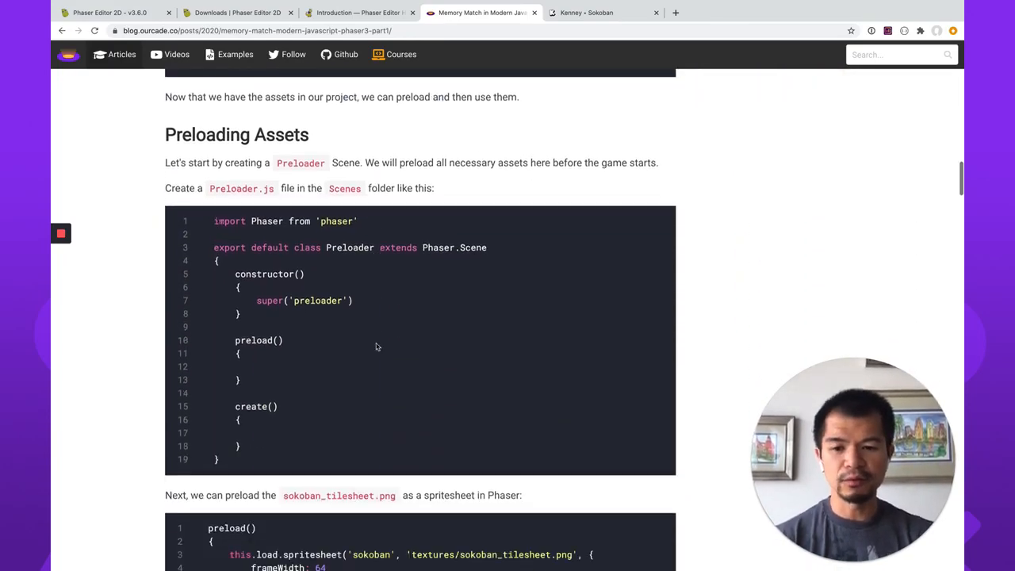
scroll(376, 344, up, 2)
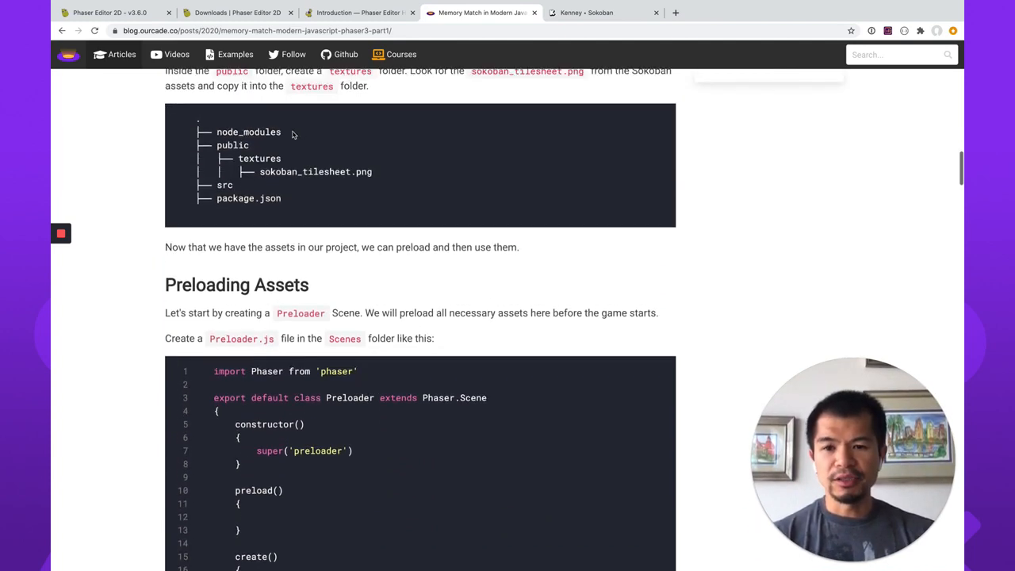
scroll(469, 349, down, 4)
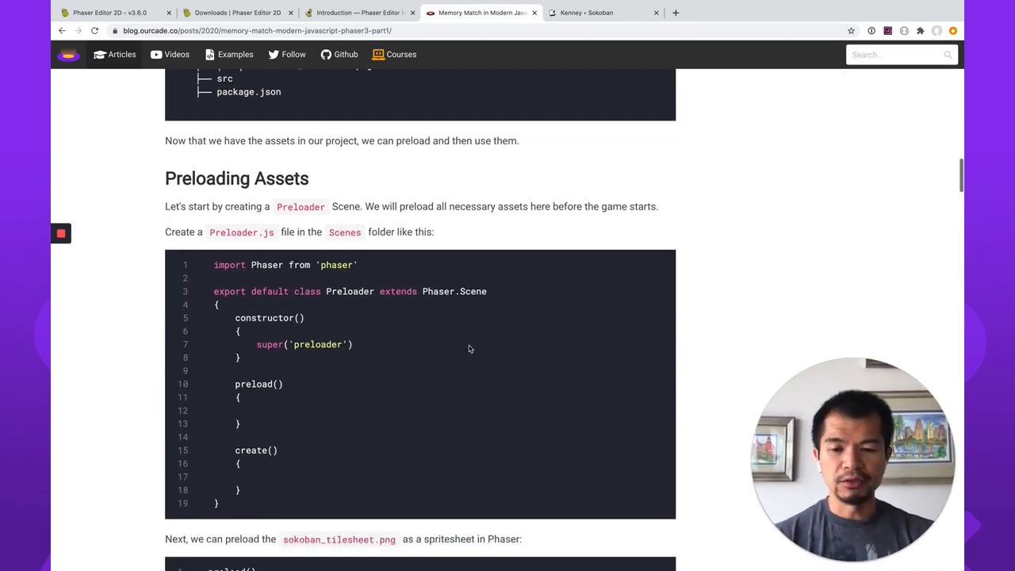
scroll(363, 388, down, 5)
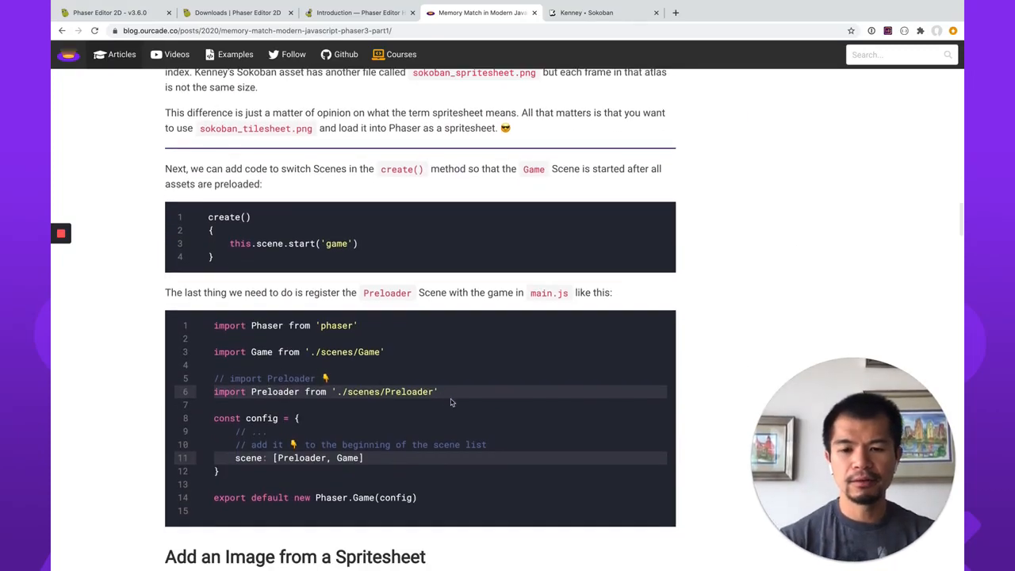
scroll(428, 428, down, 3)
scroll(470, 400, down, 2)
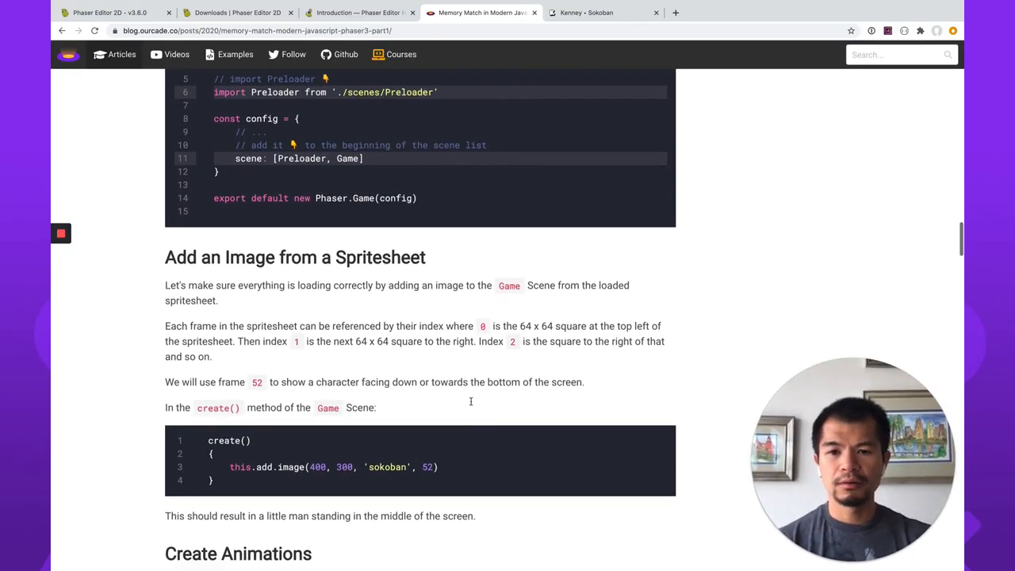
scroll(471, 402, down, 1)
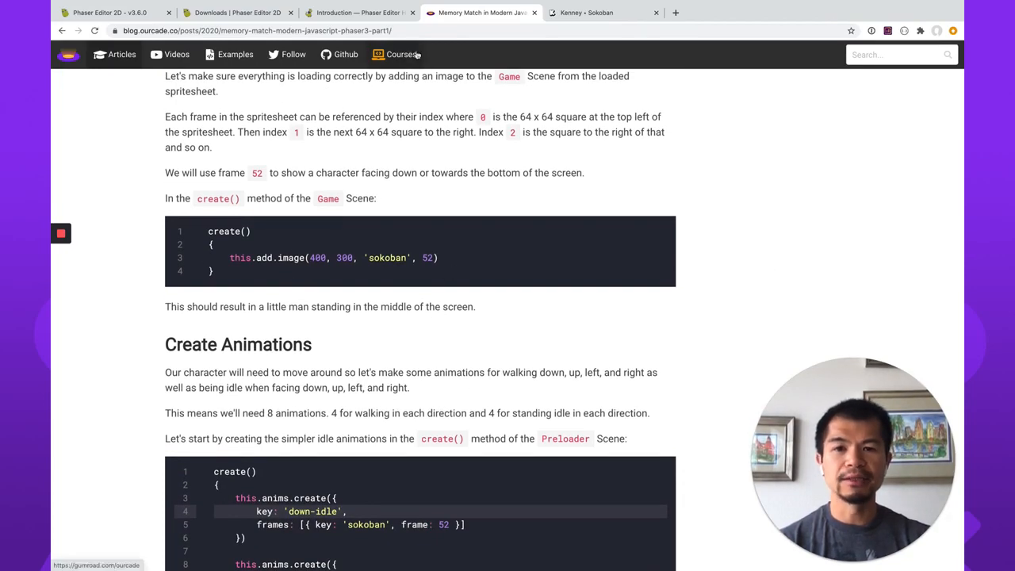
Return to Phaser Editor 2D and place a player_23 image in the Level scene at about X 410, Y 257.
click(129, 16)
scroll(625, 281, up, 2)
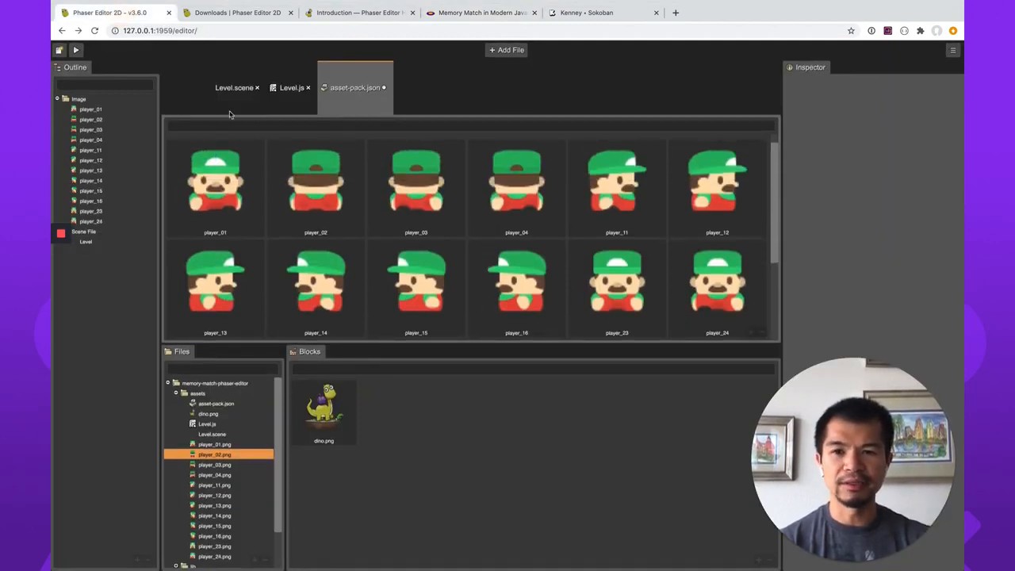
click(224, 89)
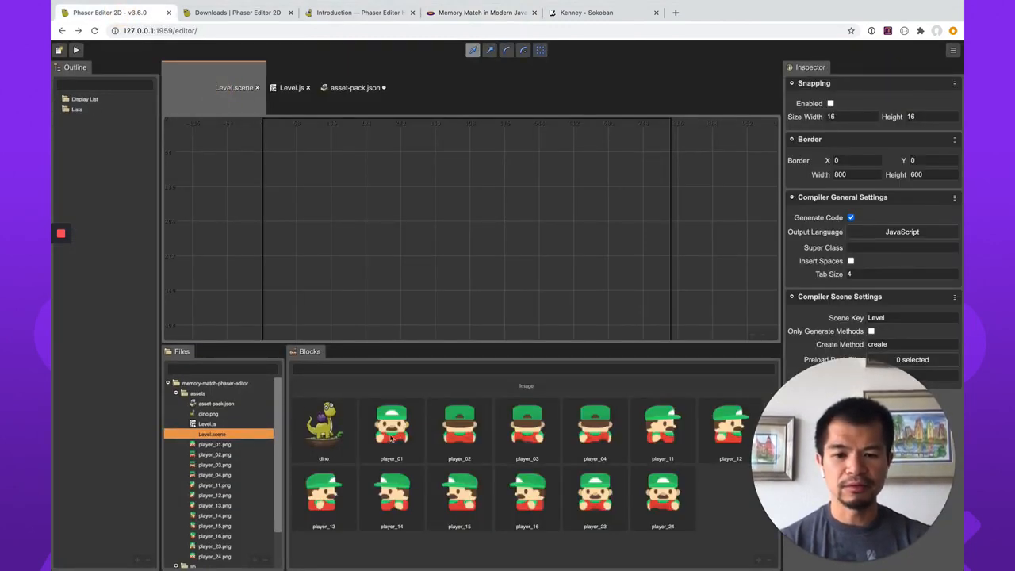
drag(596, 498, 473, 250)
Move the player_23 image to about X 405, Y 273 in the Level scene and deselect it.
click(764, 337)
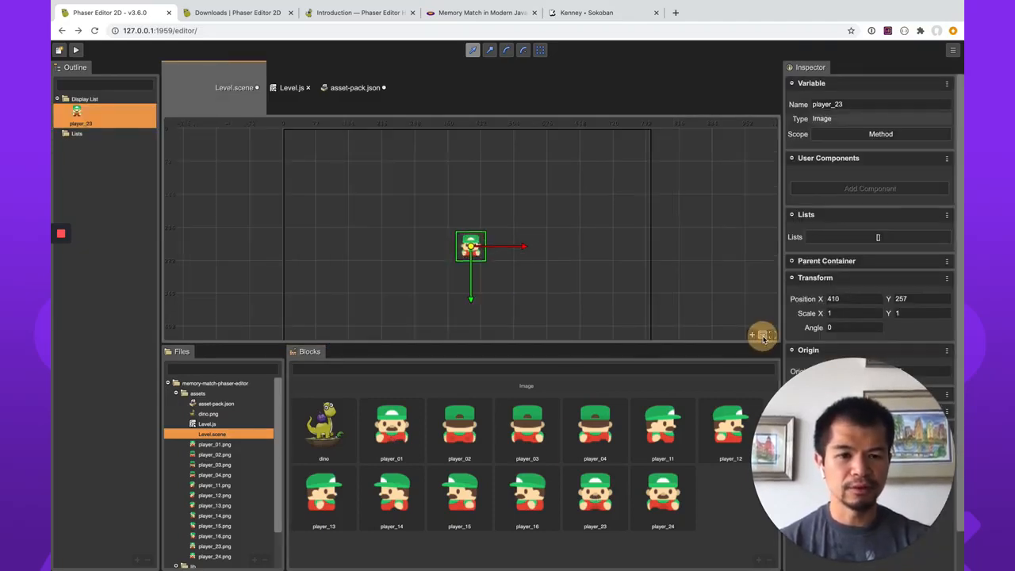
click(764, 337)
scroll(607, 214, down, 3)
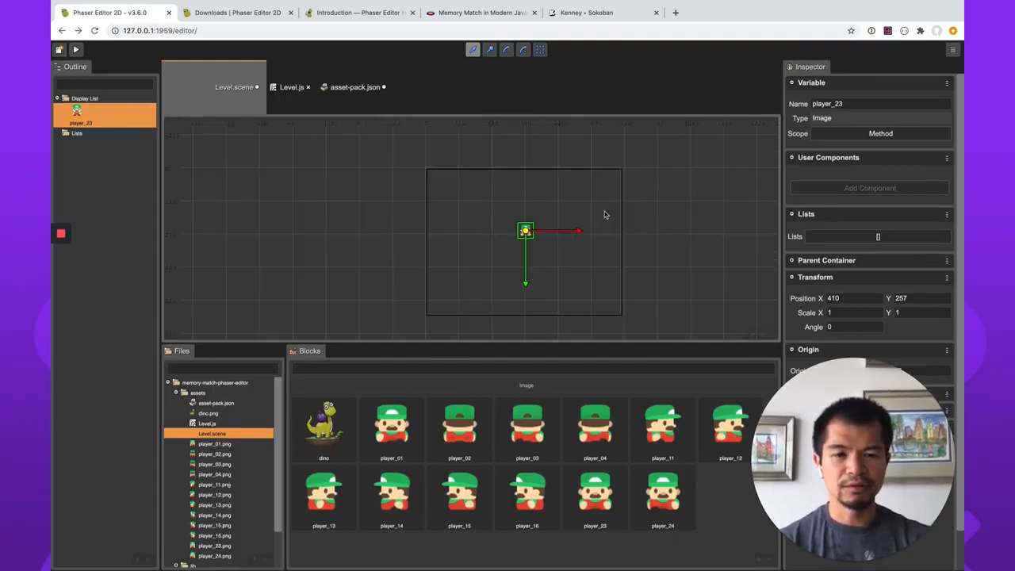
scroll(606, 214, up, 3)
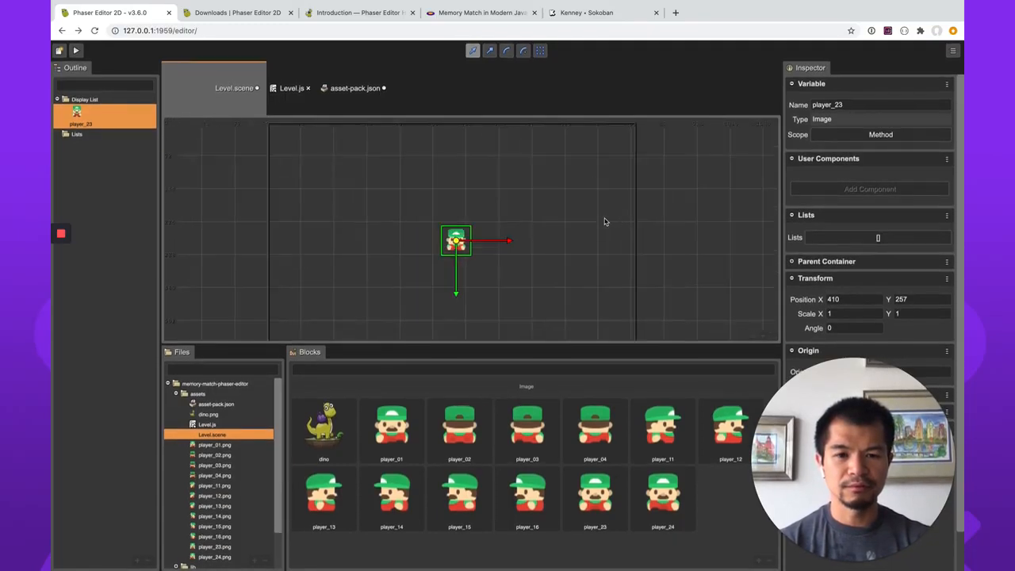
middle_drag(565, 218, 568, 210)
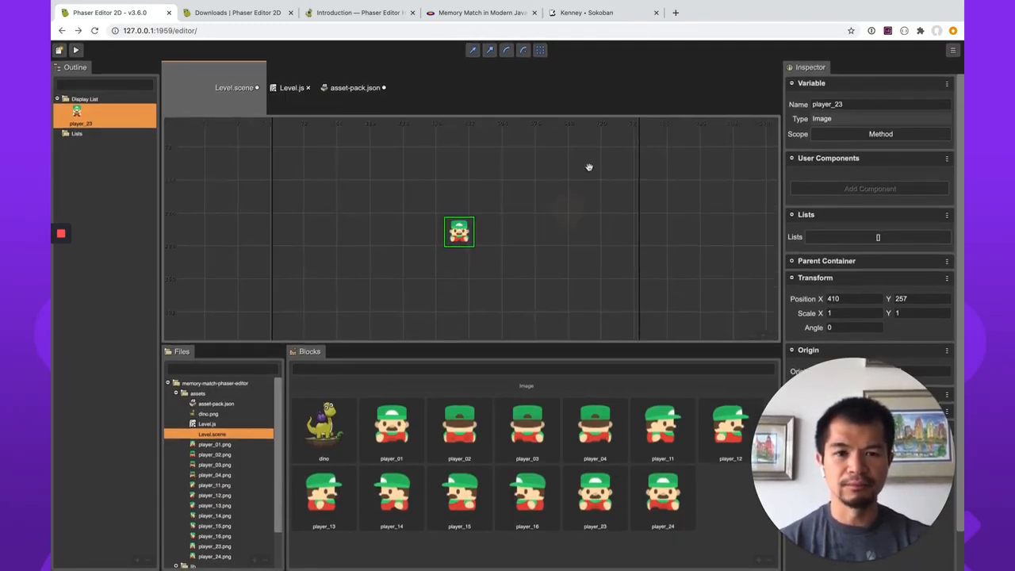
click(763, 337)
click(763, 337)
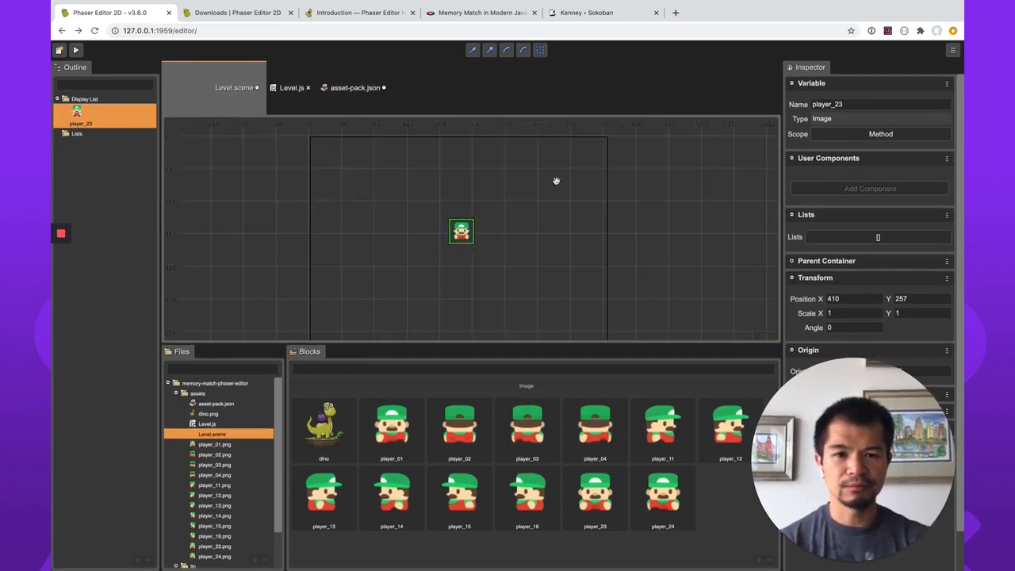
middle_drag(542, 230, 545, 216)
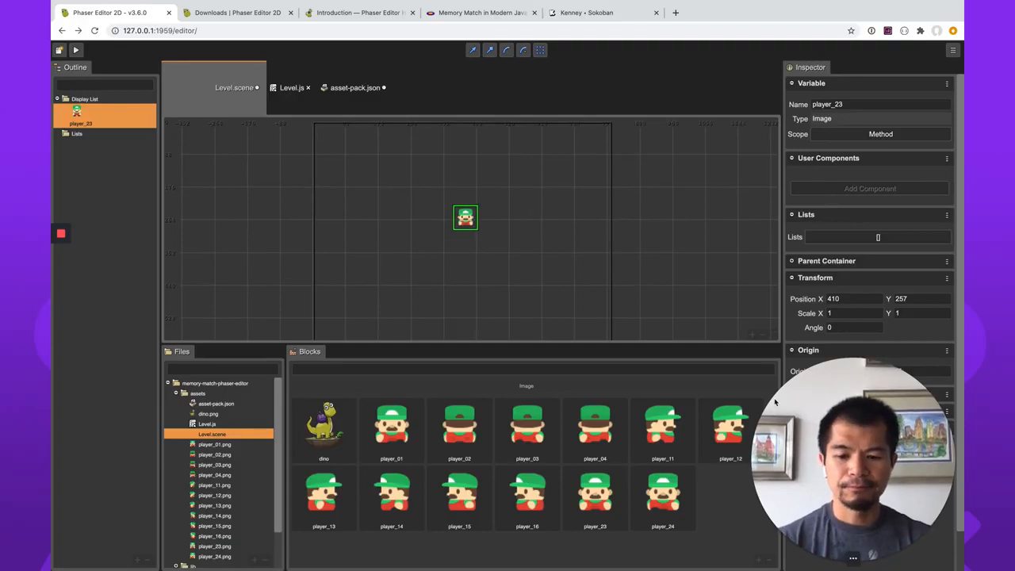
key(w)
drag(466, 218, 464, 224)
click(478, 259)
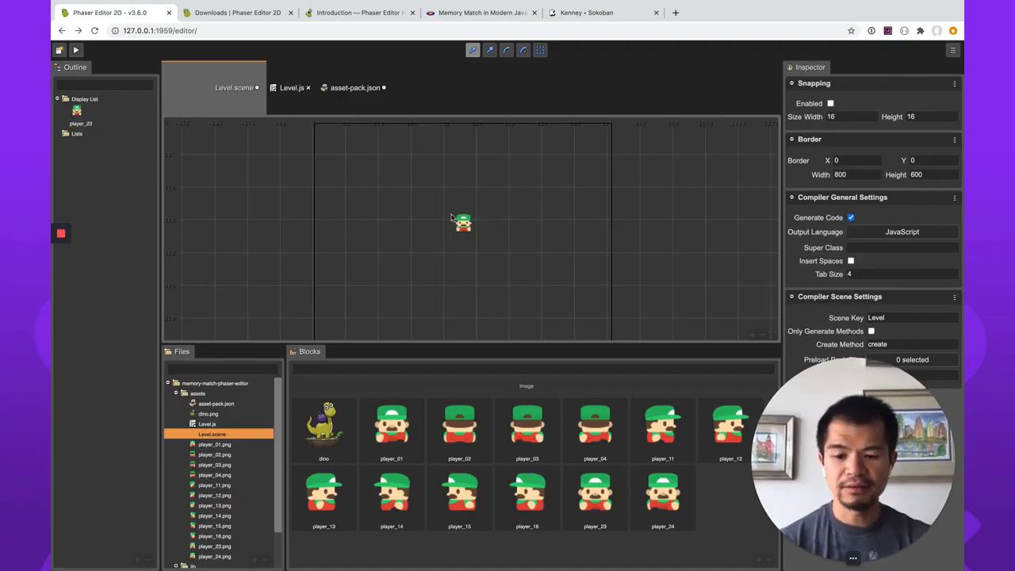
Save the Level scene and examine the generated line in Level.js that adds the player_23 image in create().
key(ctrl+s)
click(295, 90)
scroll(421, 256, down, 3)
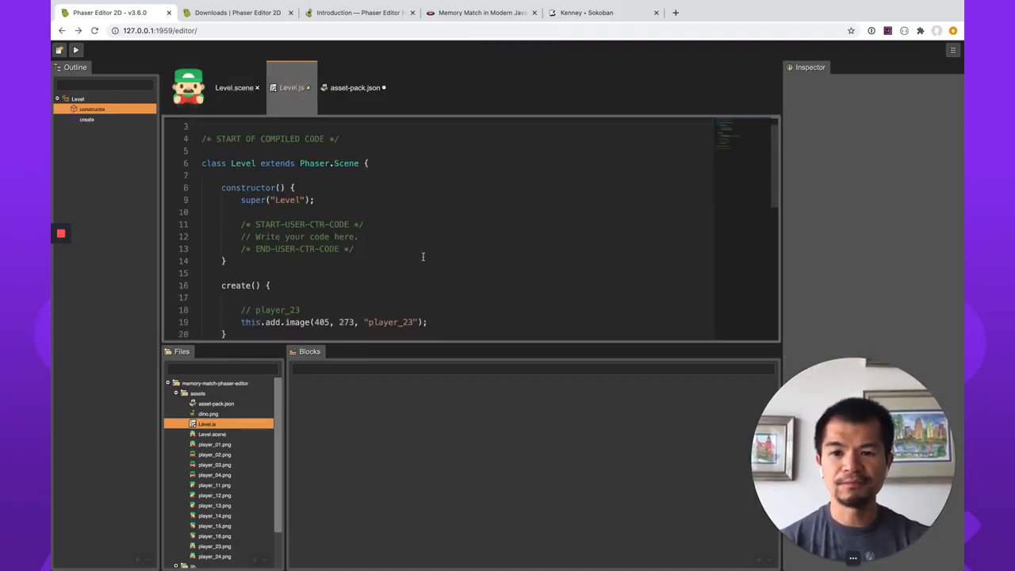
click(463, 278)
key(shift+Home)
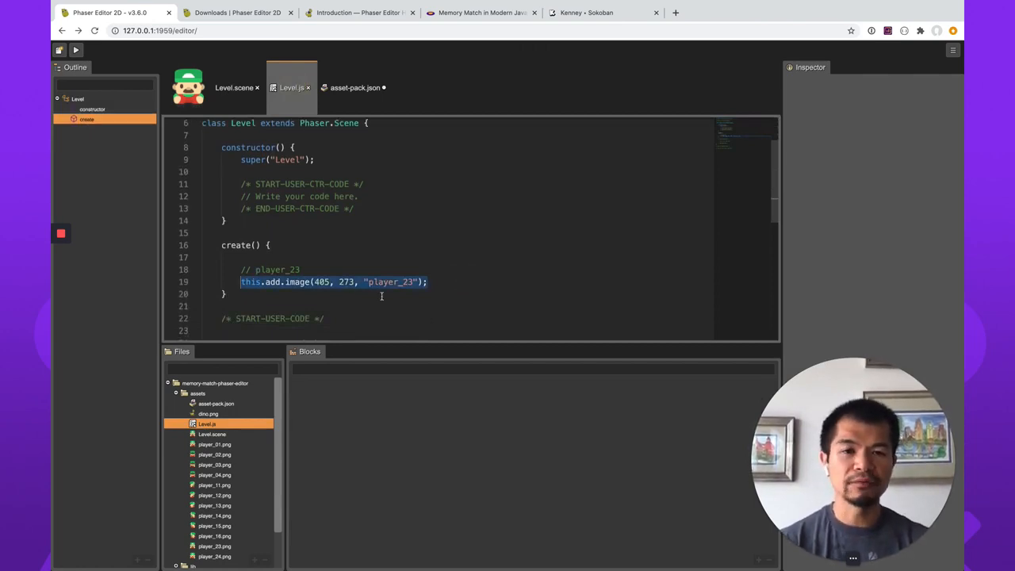
Rename the player_23 image in the Level scene to player and check its generated code in Level.js.
click(264, 91)
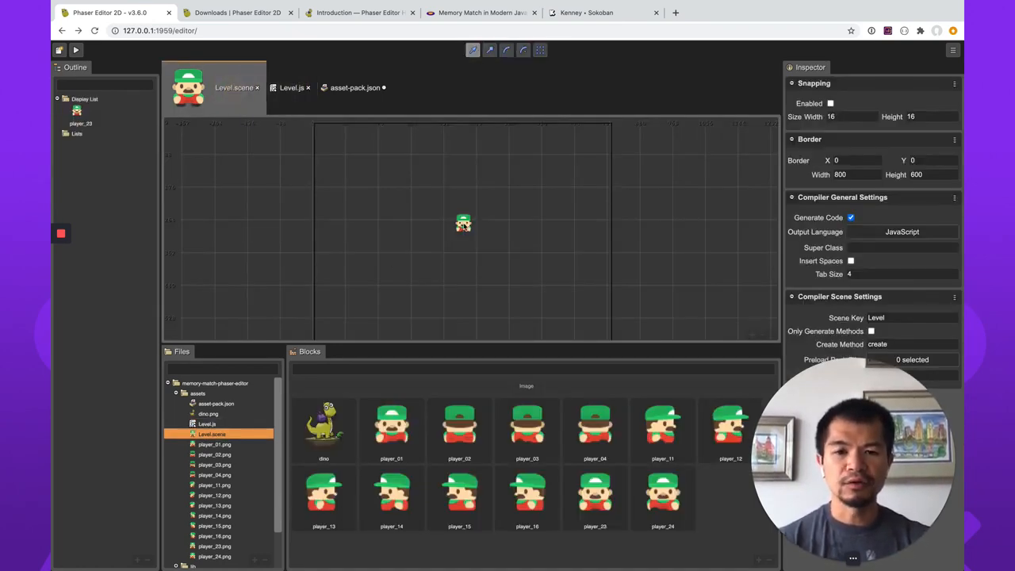
click(463, 224)
double_click(864, 104)
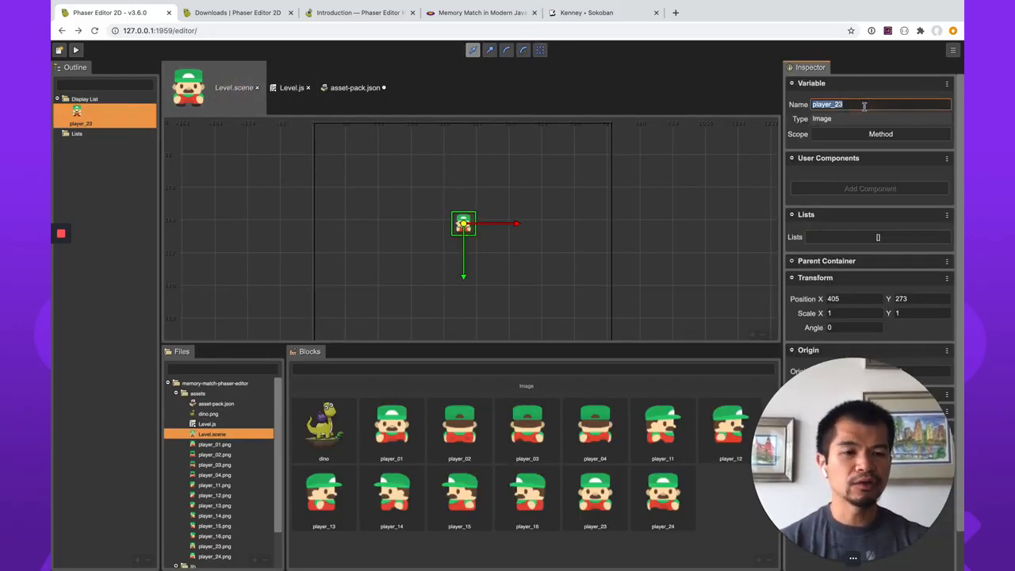
text(player)
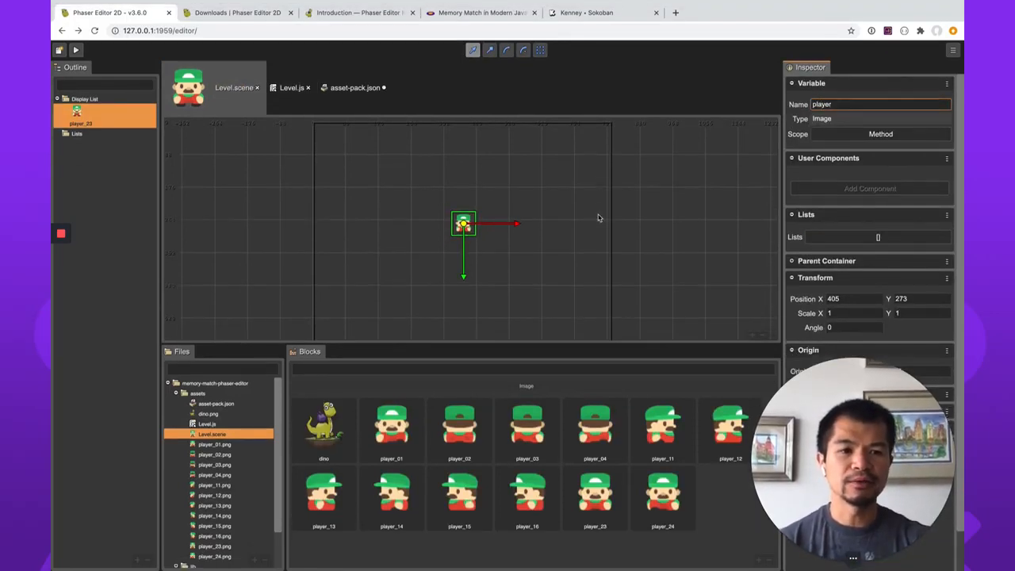
click(601, 227)
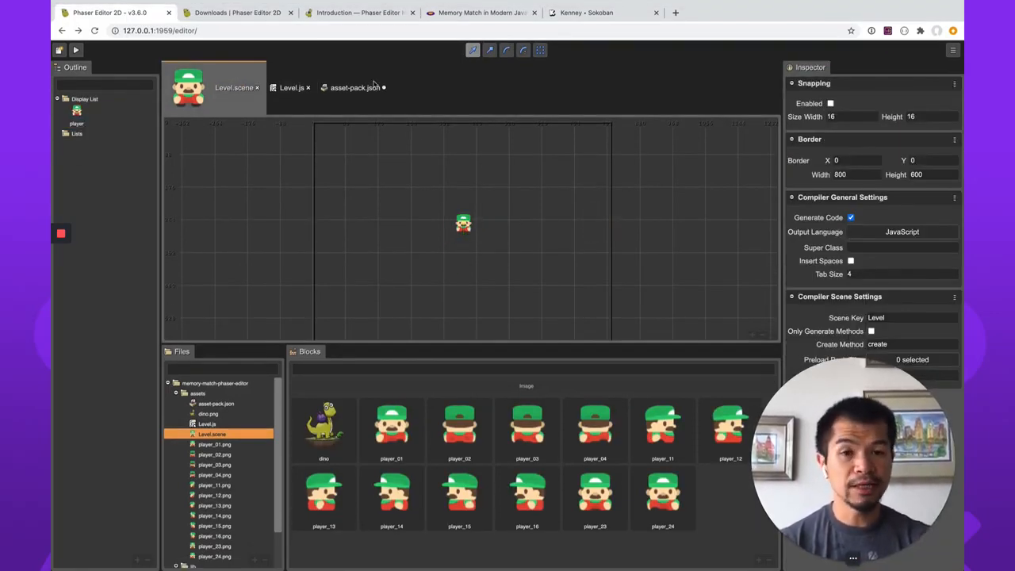
click(287, 88)
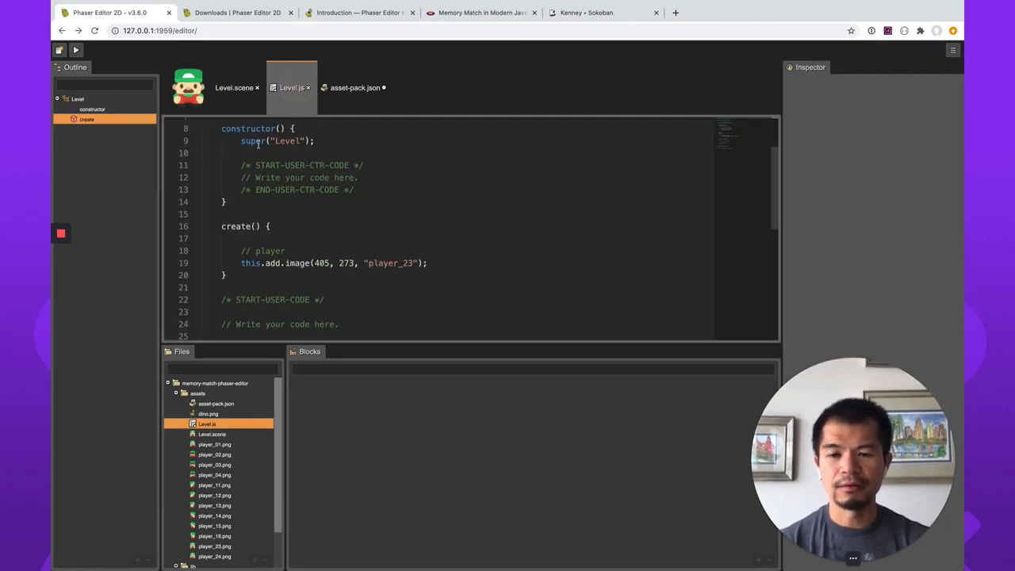
Set the player image's variable scope to Class in the Level scene and review the resulting code in Level.js.
click(238, 101)
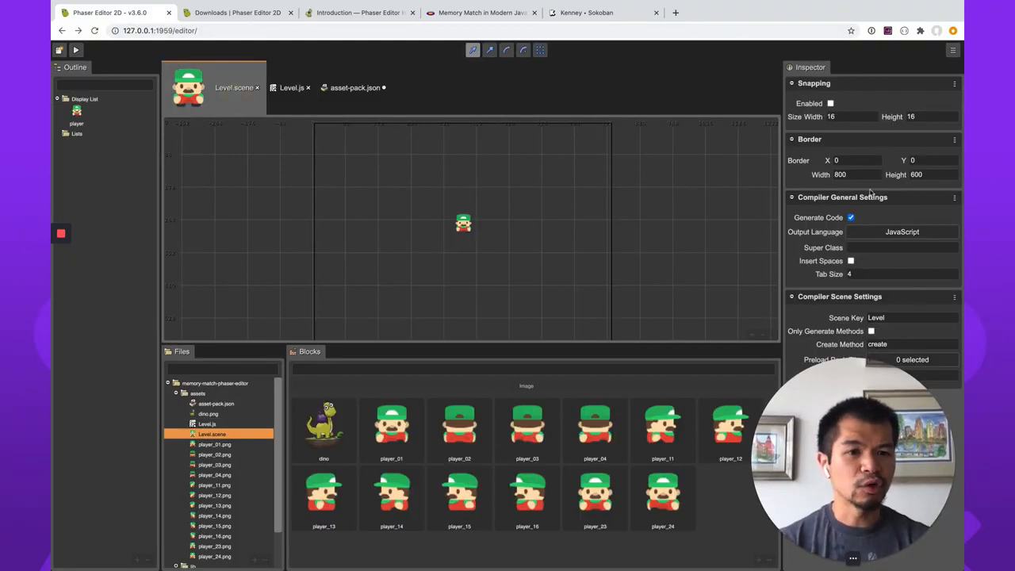
click(466, 227)
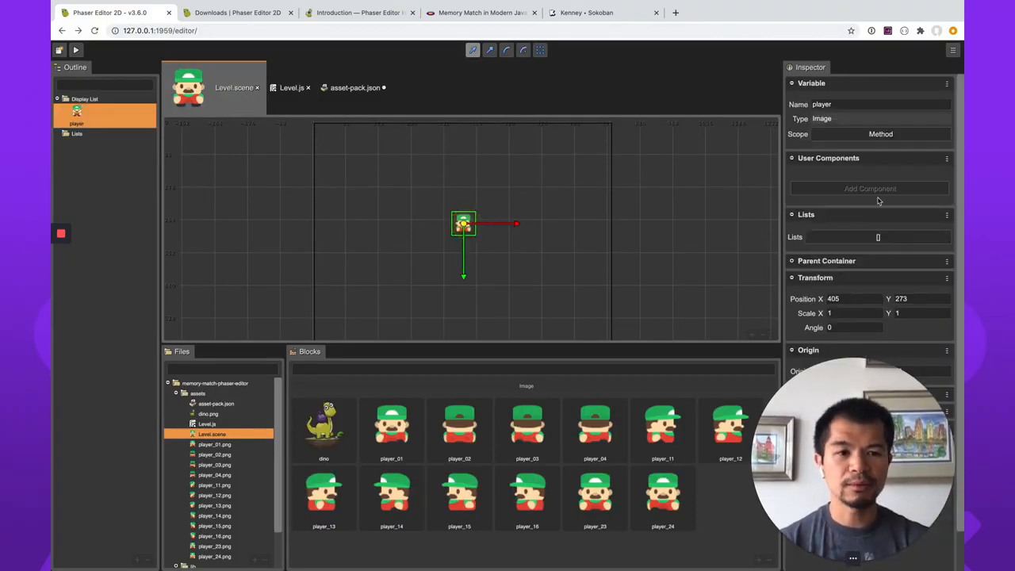
click(889, 136)
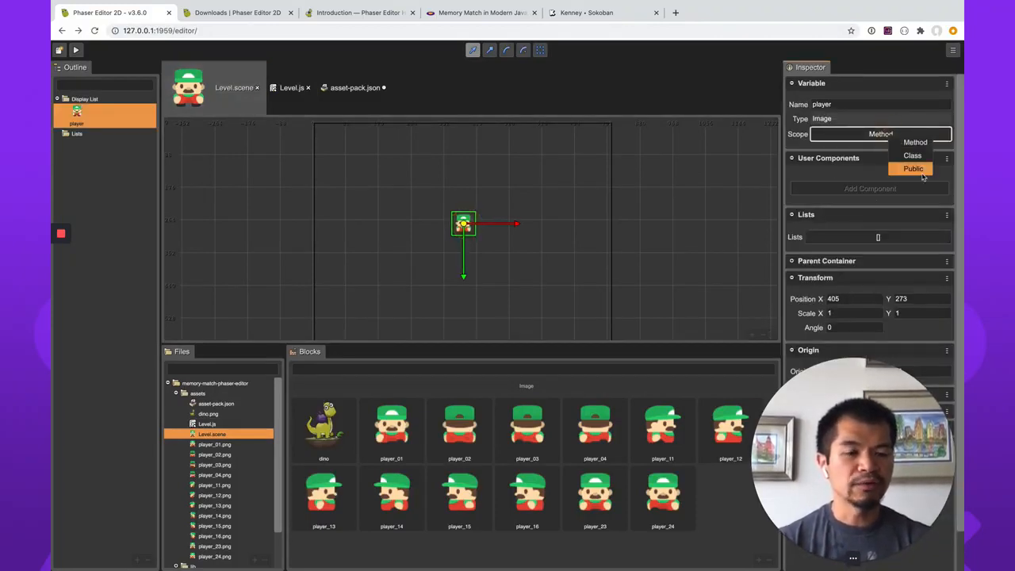
click(913, 155)
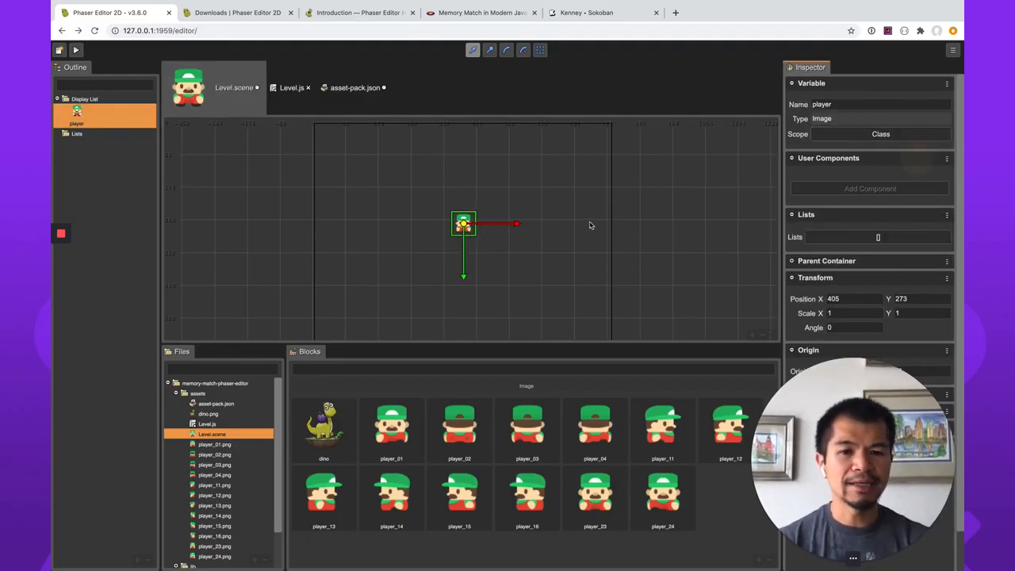
click(289, 89)
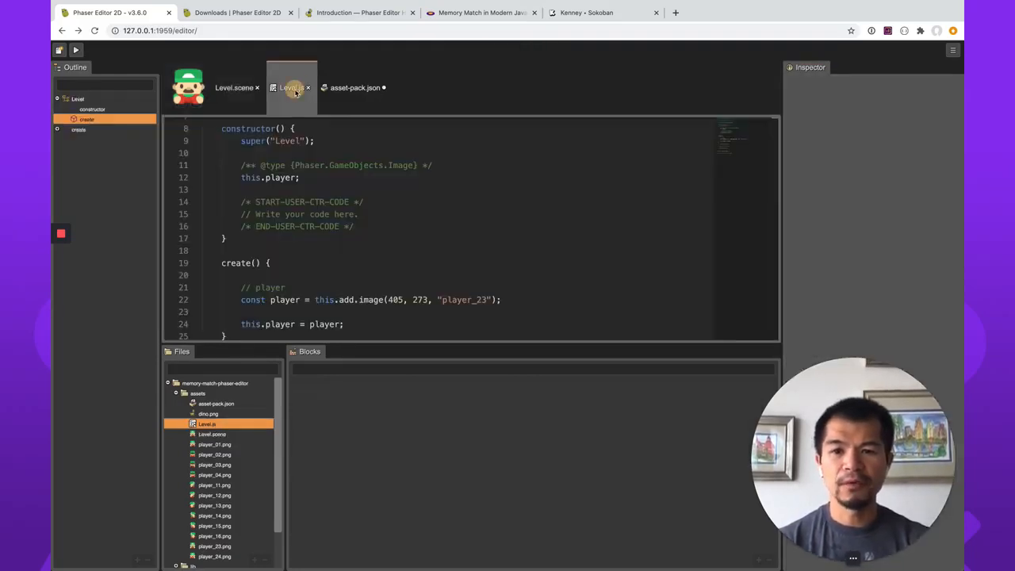
scroll(288, 179, down, 1)
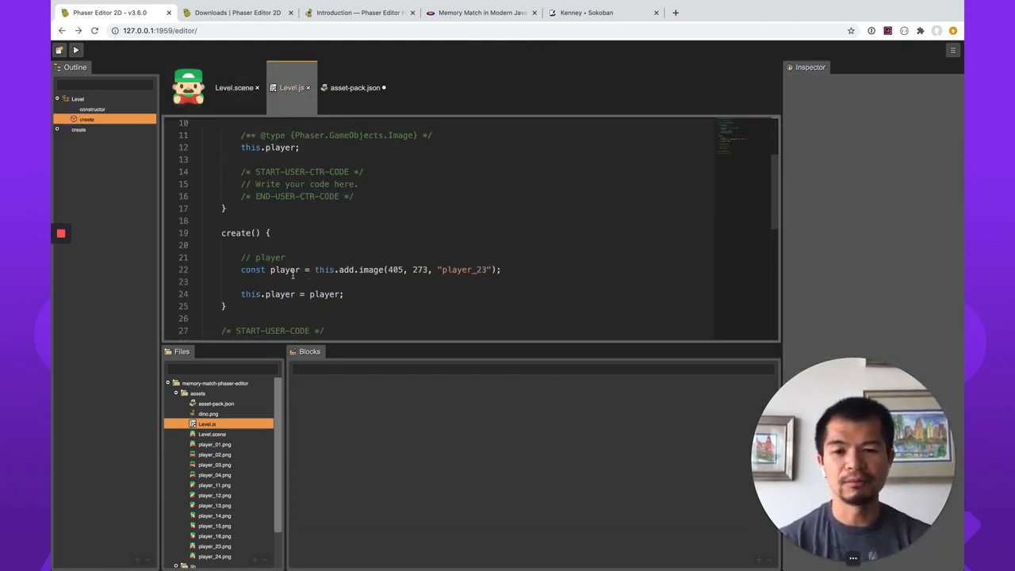
scroll(328, 294, down, 5)
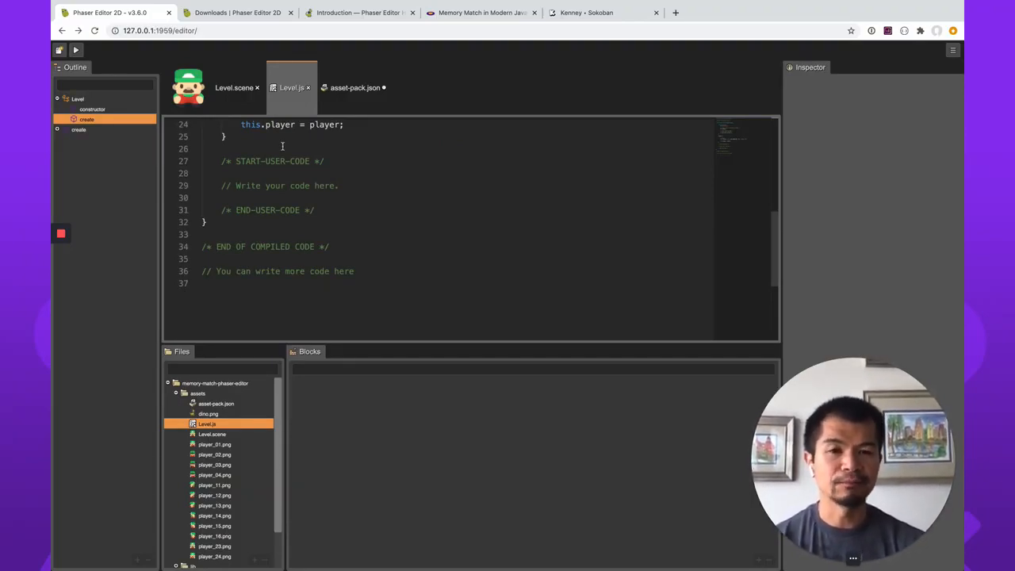
scroll(281, 146, up, 3)
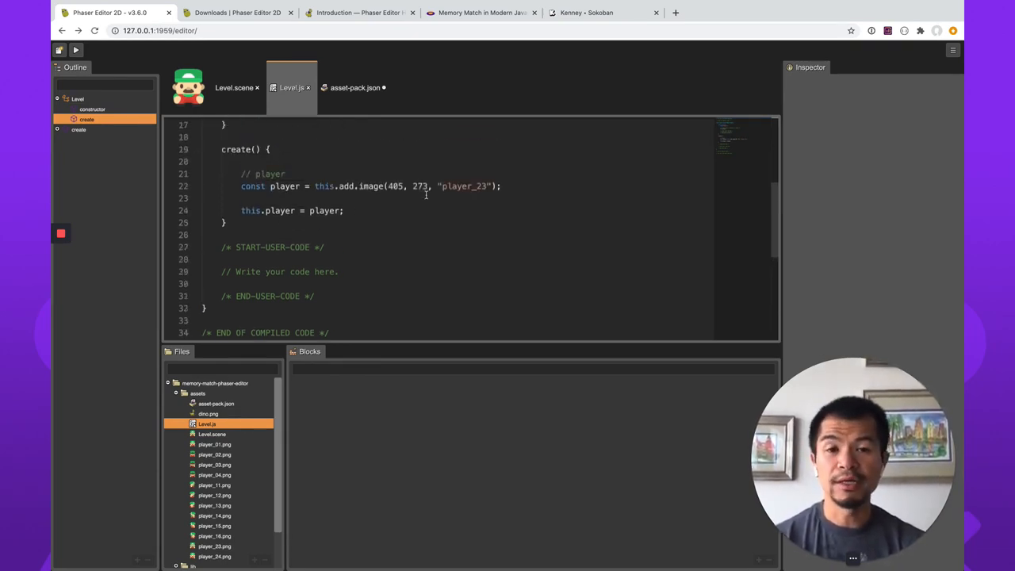
Switch to the Memory Match article and read its Create Animations section on the idle animations.
click(234, 87)
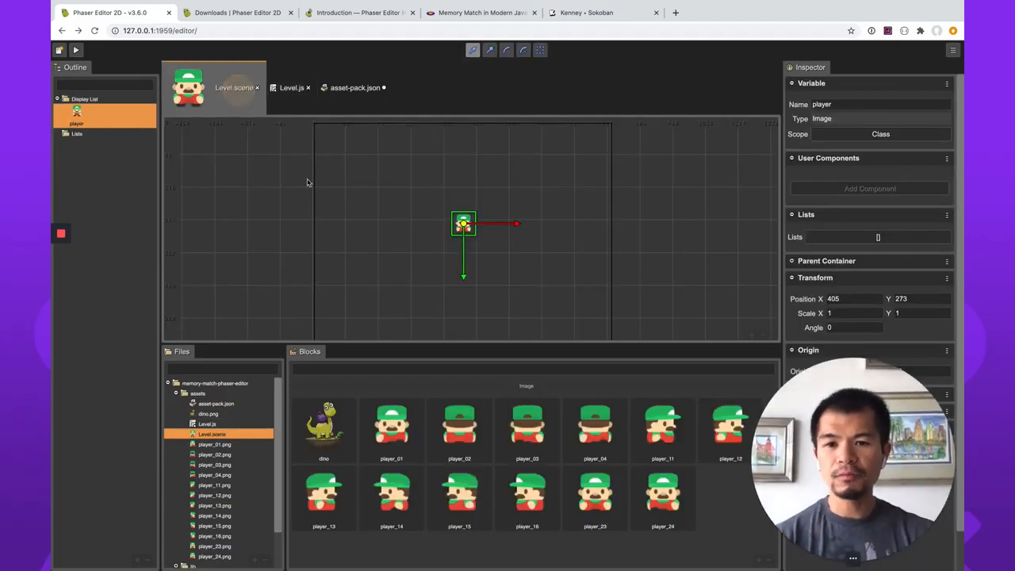
click(469, 13)
scroll(531, 242, down, 5)
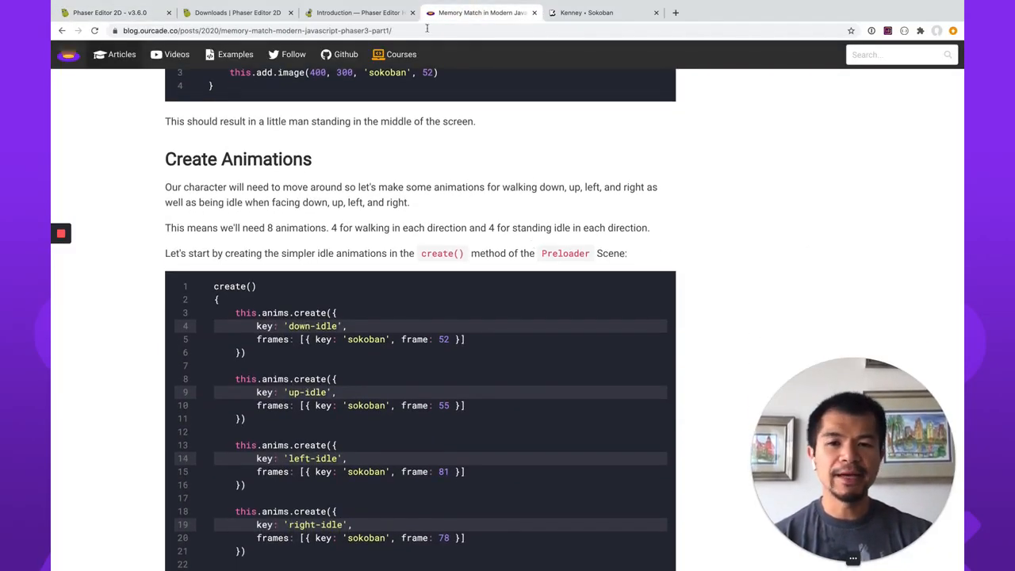
Find the Animations Editor page in the Phaser Editor 2D v3 help, close the extra help tab, and read how animations are created.
click(391, 13)
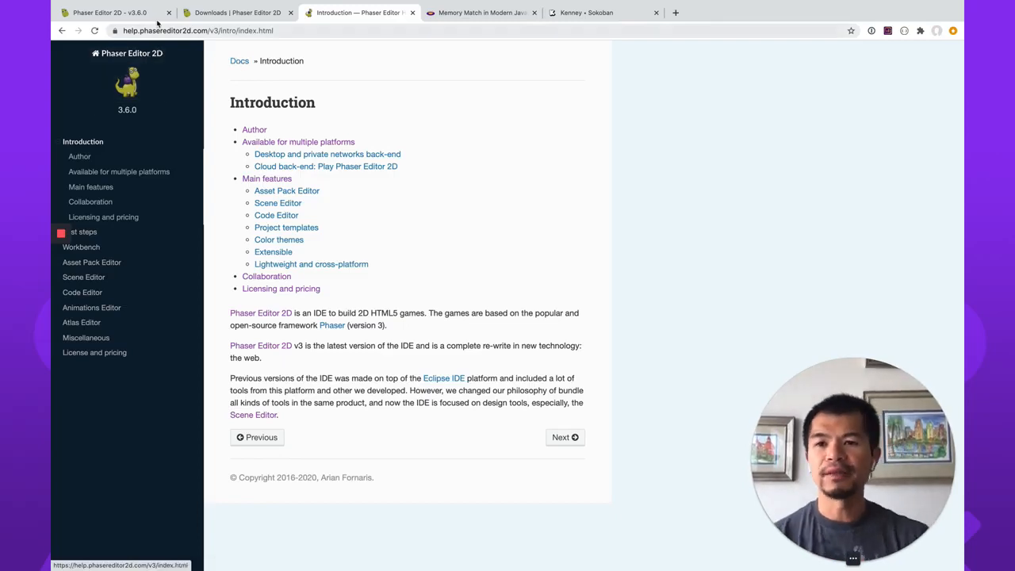
click(219, 15)
scroll(371, 134, down, 2)
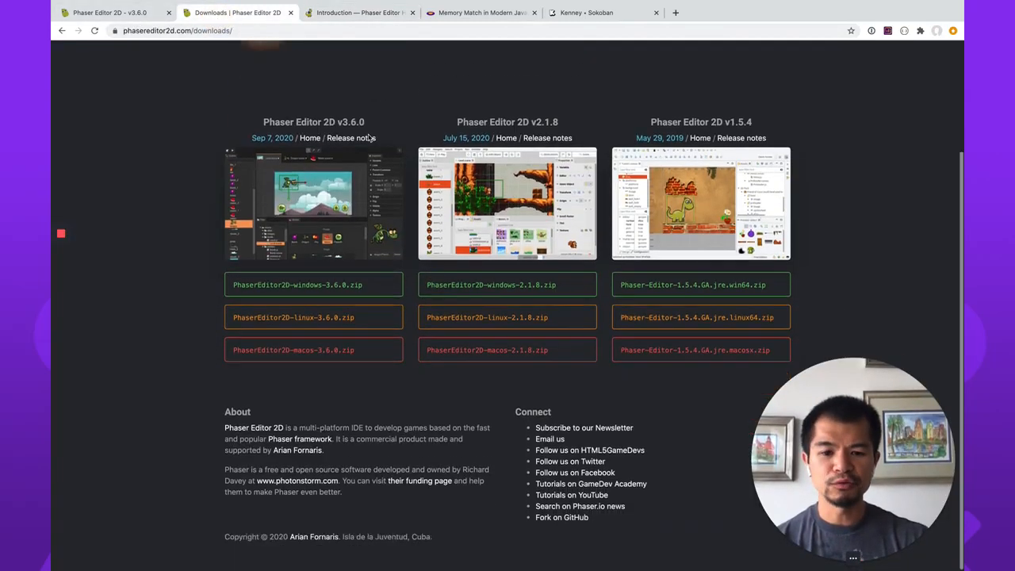
scroll(449, 457, up, 3)
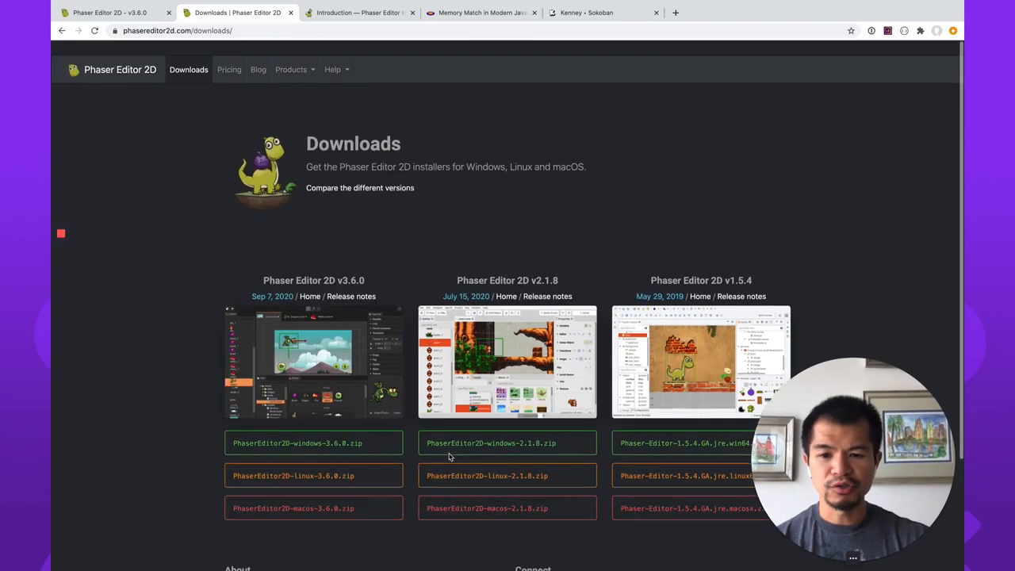
click(334, 57)
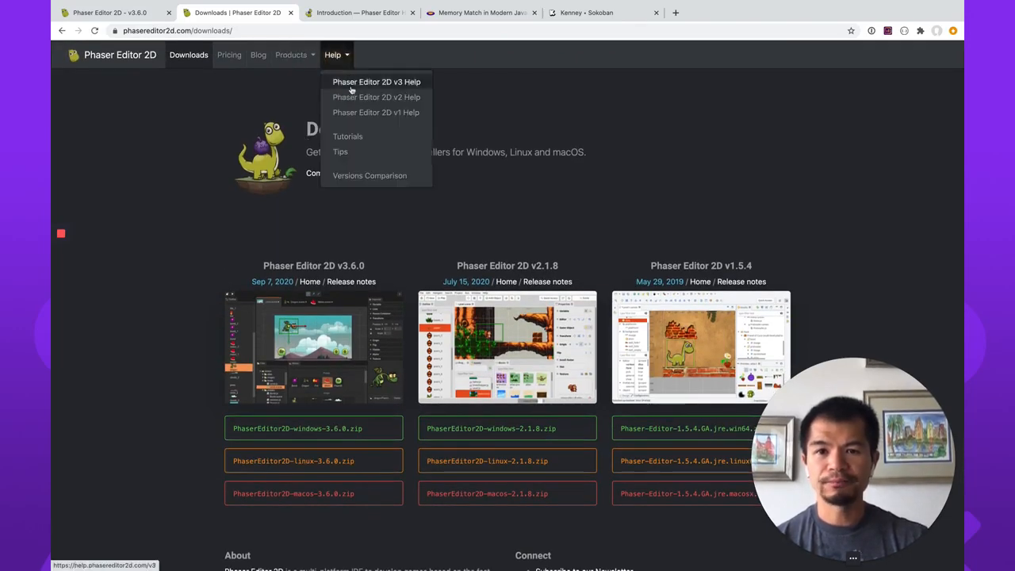
click(361, 81)
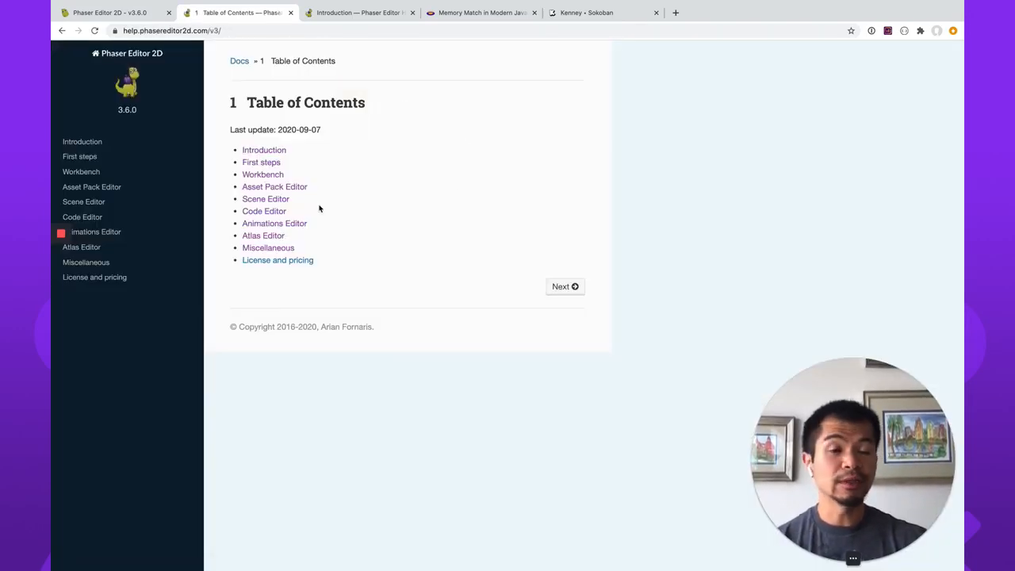
click(290, 12)
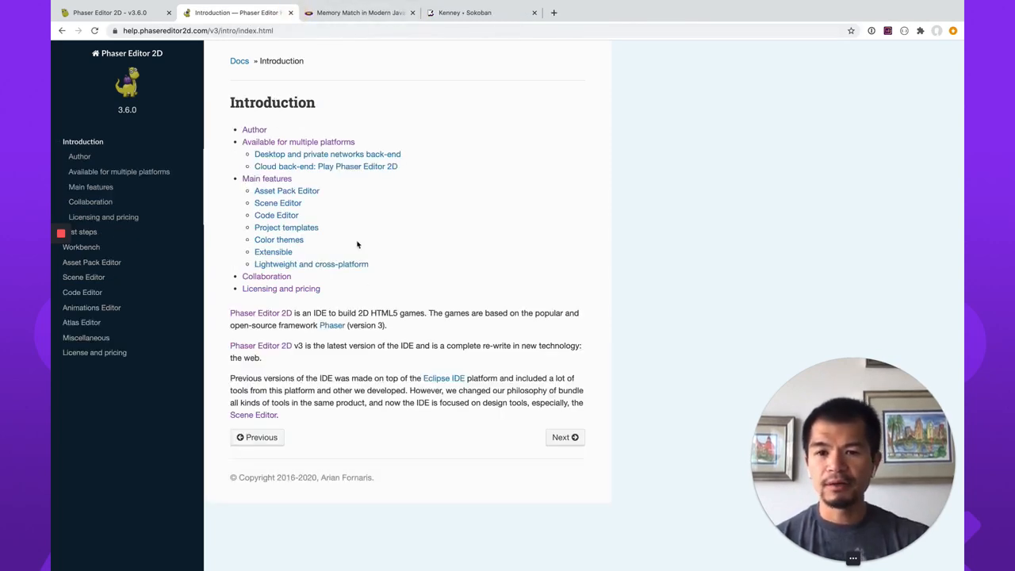
click(107, 307)
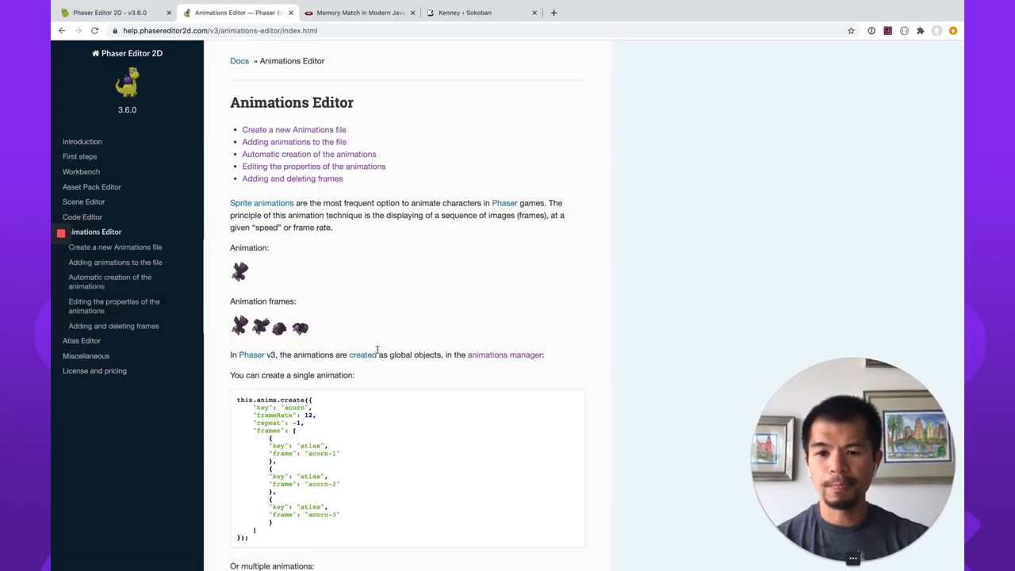
scroll(378, 350, down, 1)
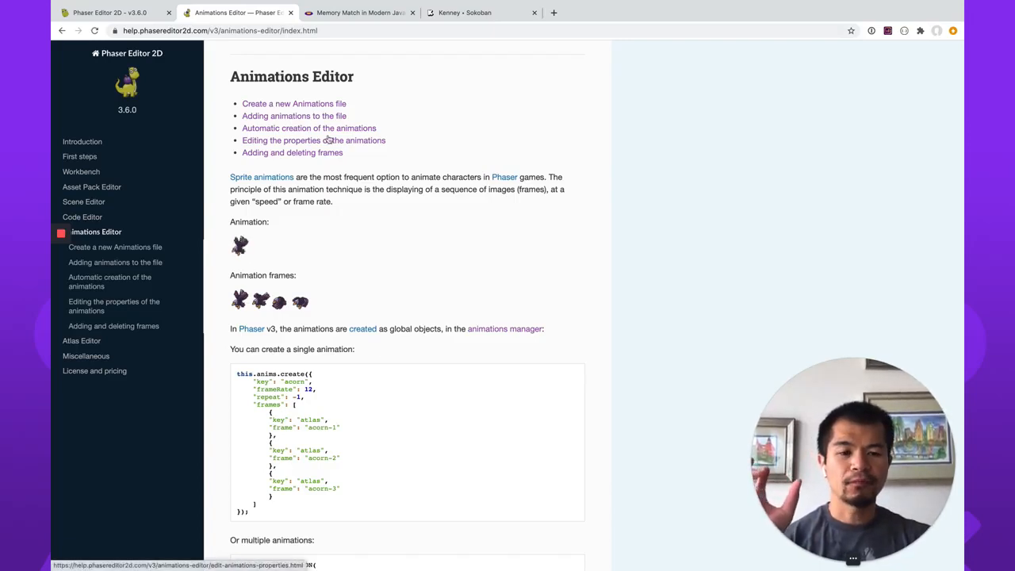
mouse_move(457, 9)
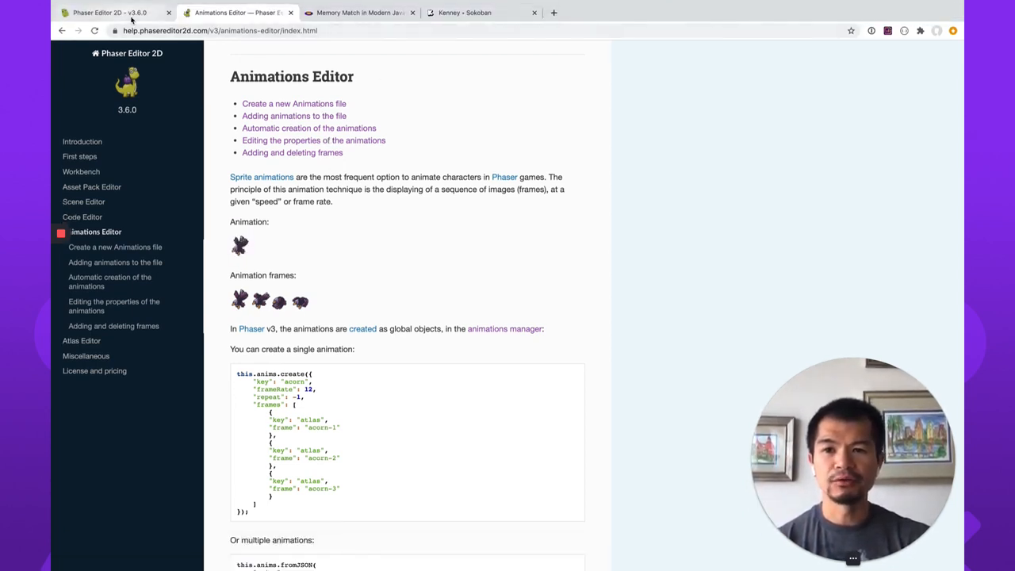
Return to Phaser Editor 2D and create an animations file named player-animations in the assets folder.
click(132, 14)
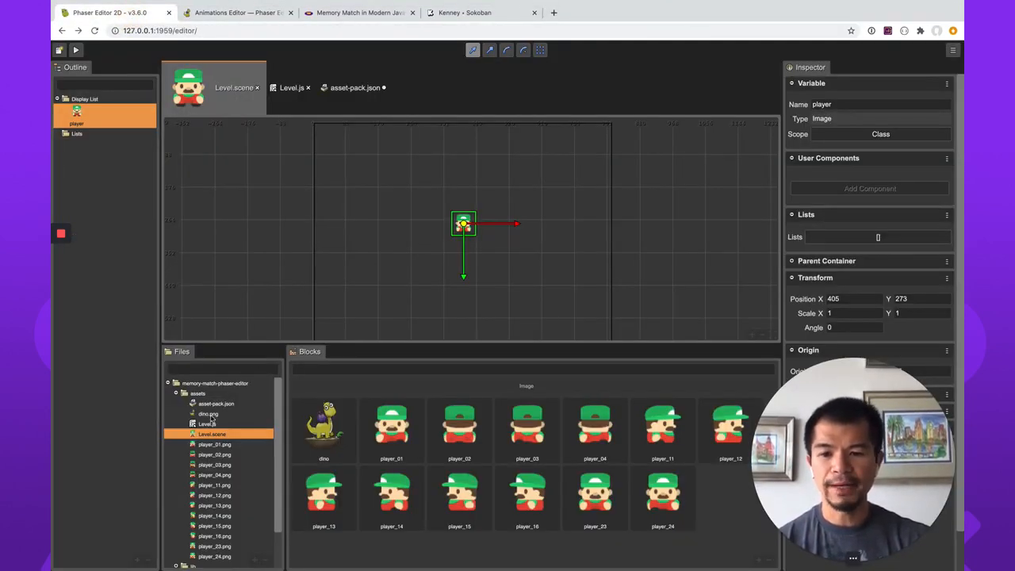
click(198, 393)
right_click(199, 392)
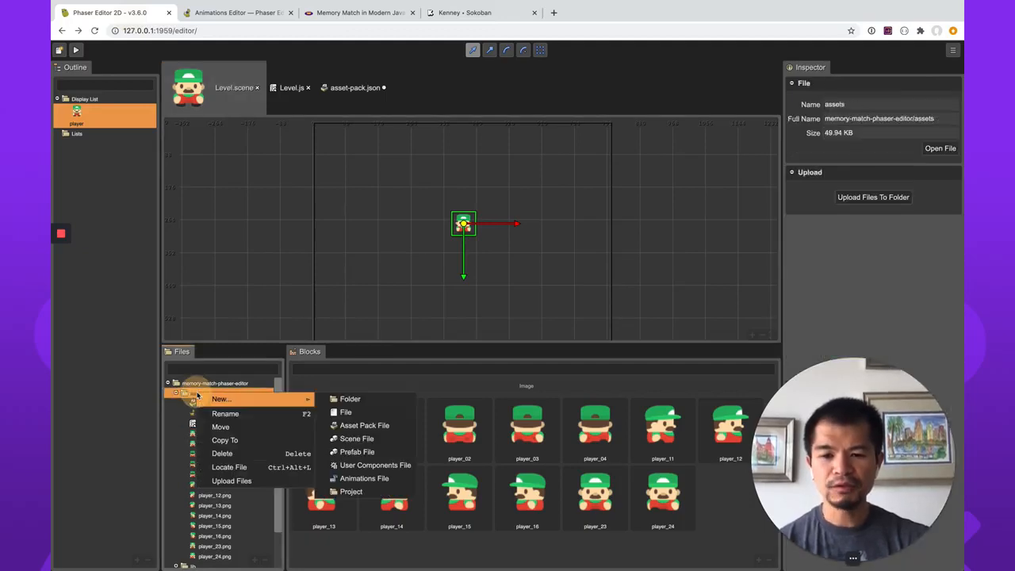
mouse_move(243, 402)
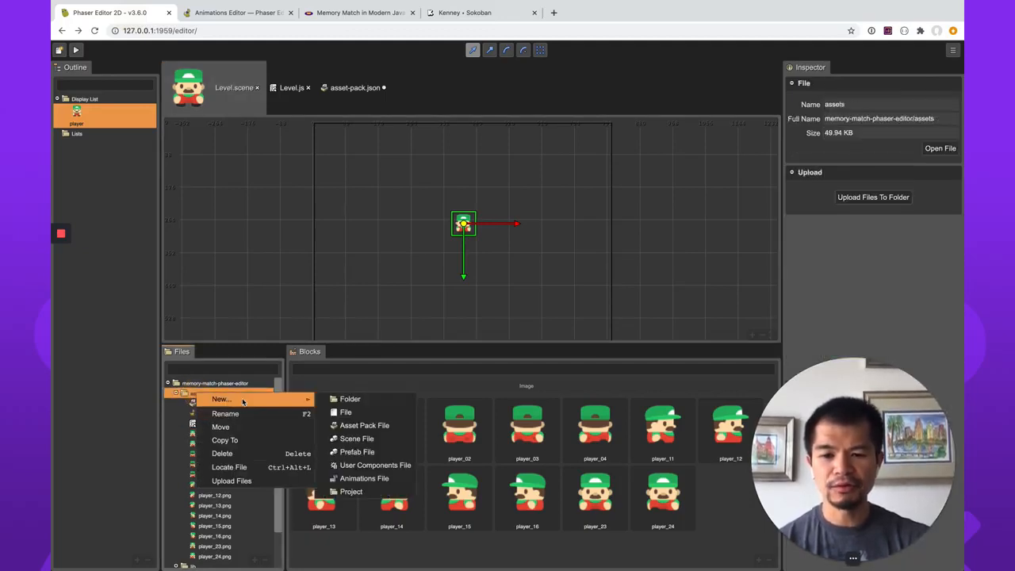
click(396, 479)
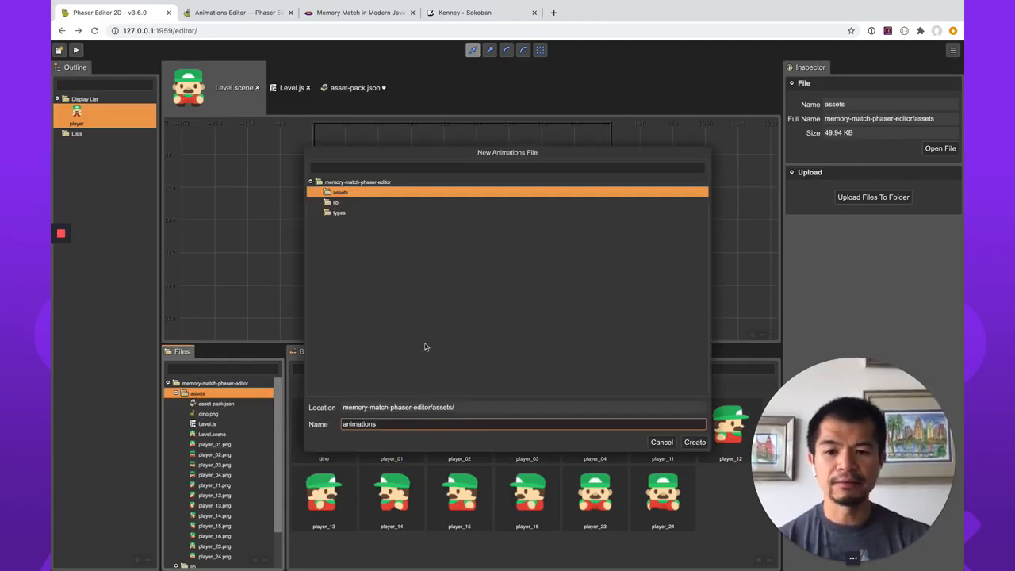
double_click(408, 427)
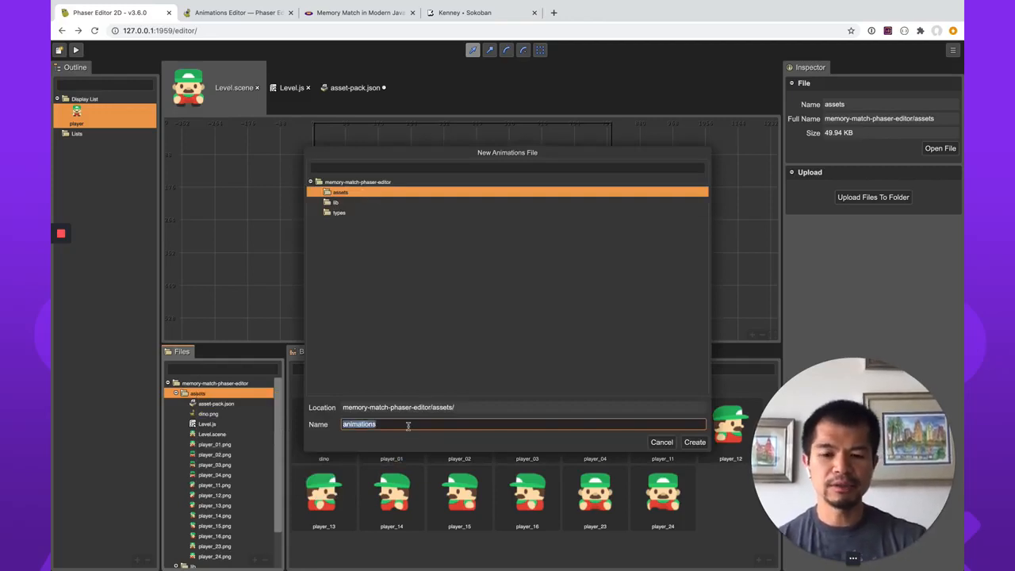
text(player-)
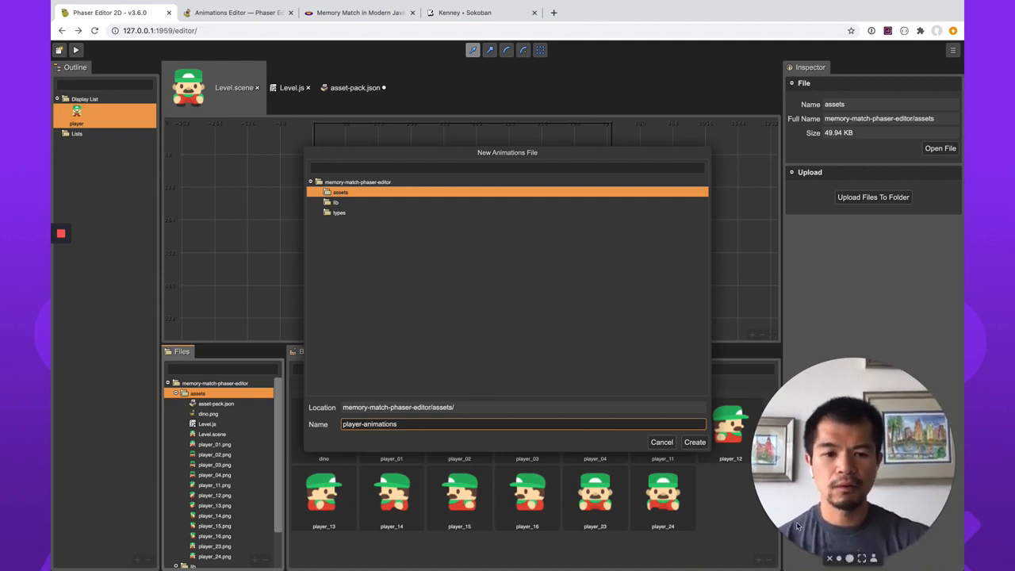
click(695, 444)
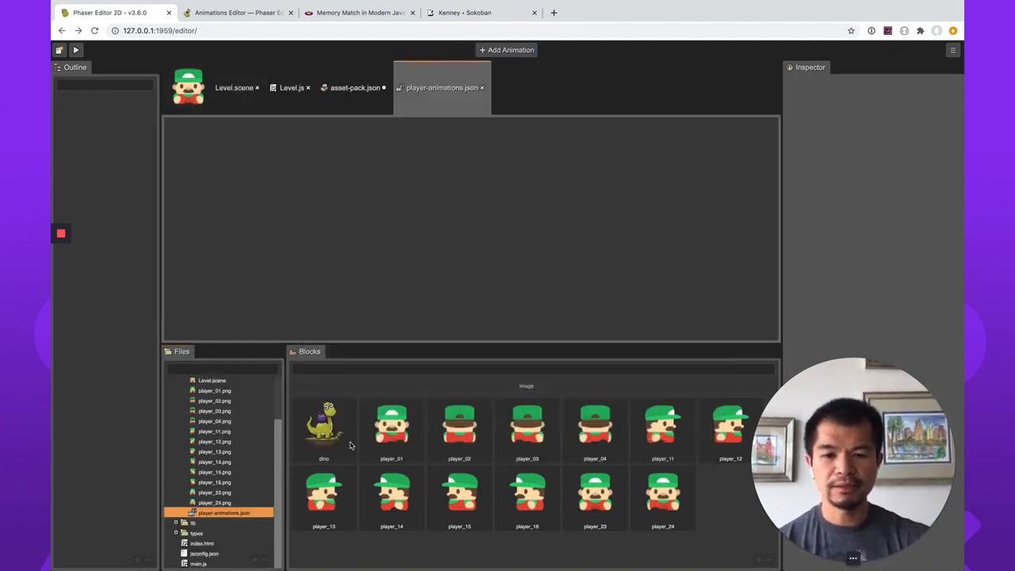
Add a new animation named down-idle, checking the idle animation keys in the Memory Match article.
click(336, 195)
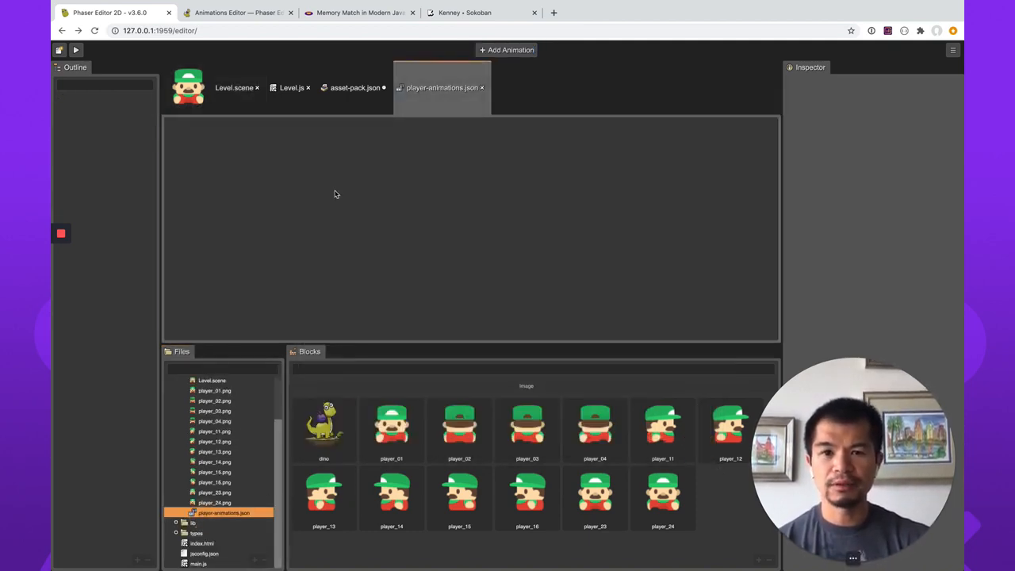
right_click(396, 265)
click(463, 215)
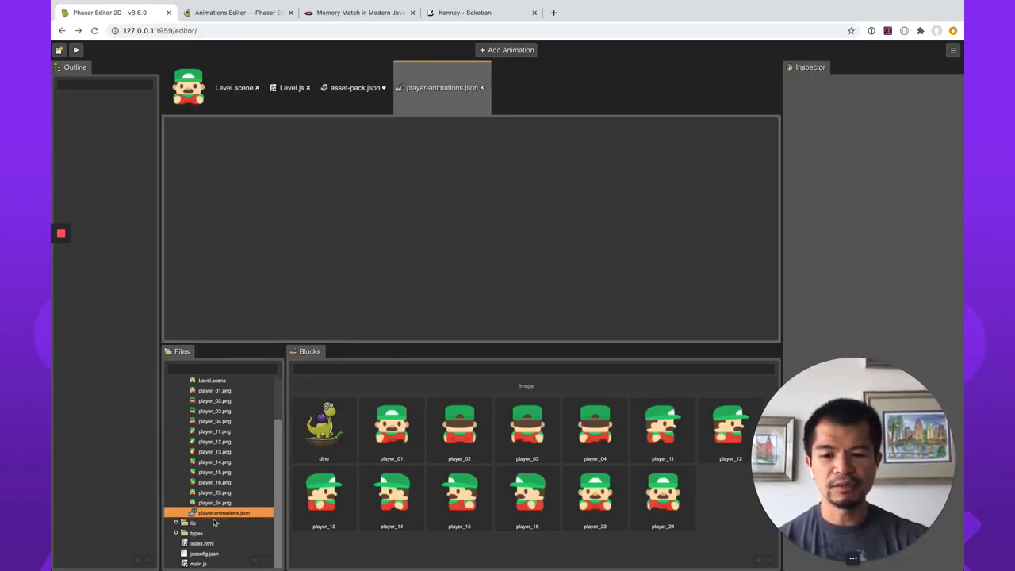
right_click(387, 193)
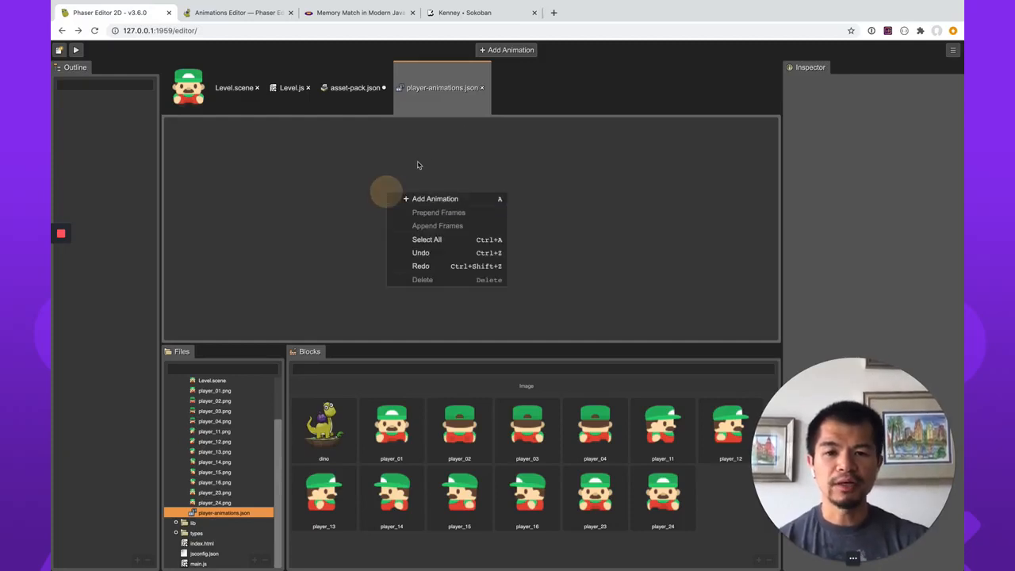
click(442, 198)
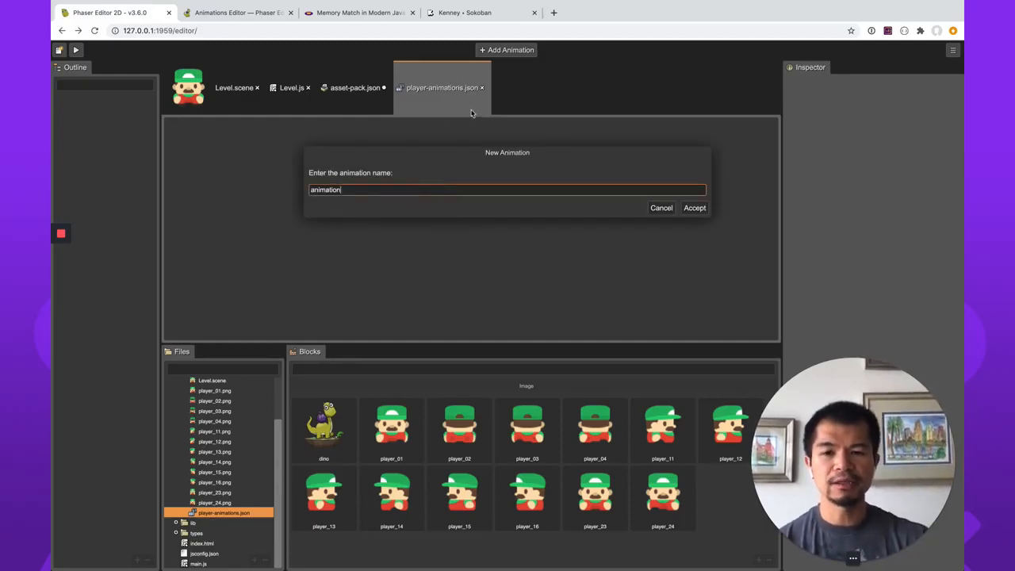
key(super+a)
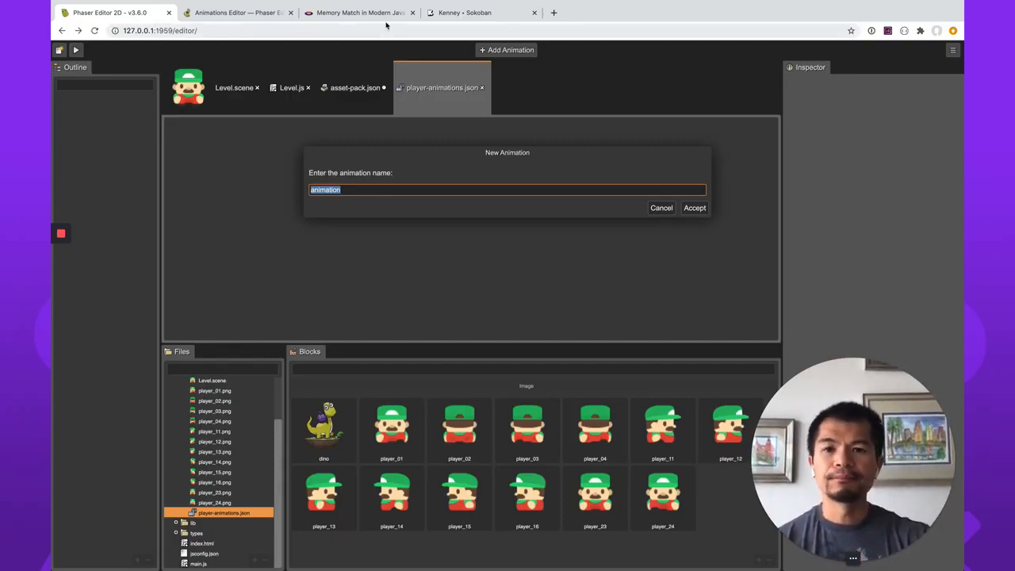
click(359, 12)
scroll(464, 268, down, 1)
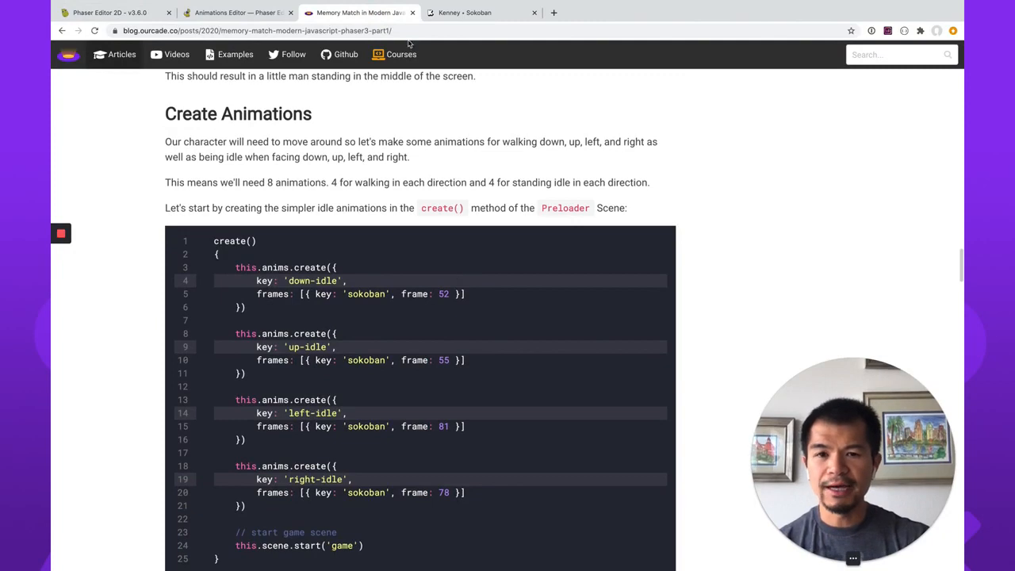
click(112, 13)
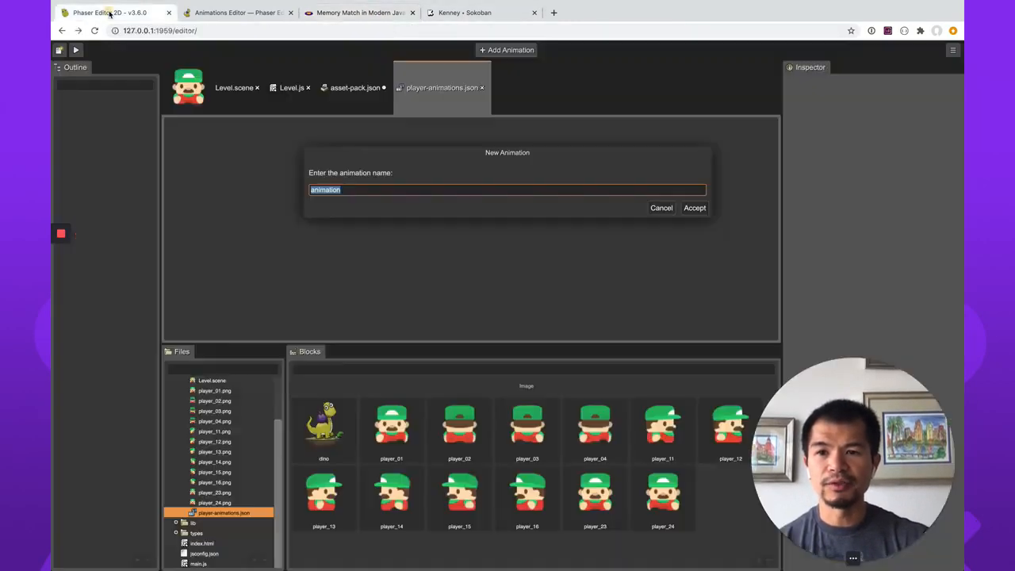
text(down-idle)
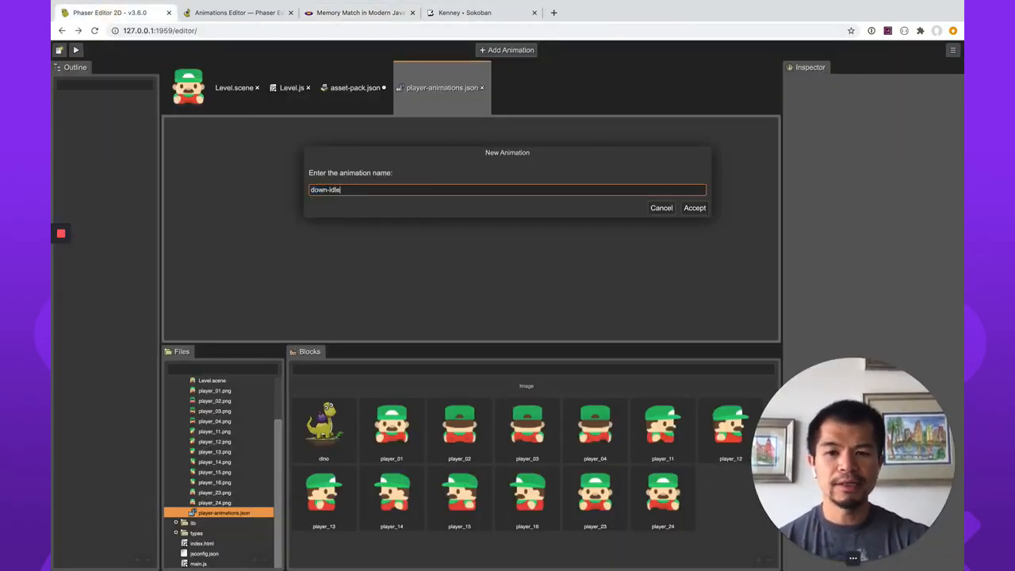
click(705, 213)
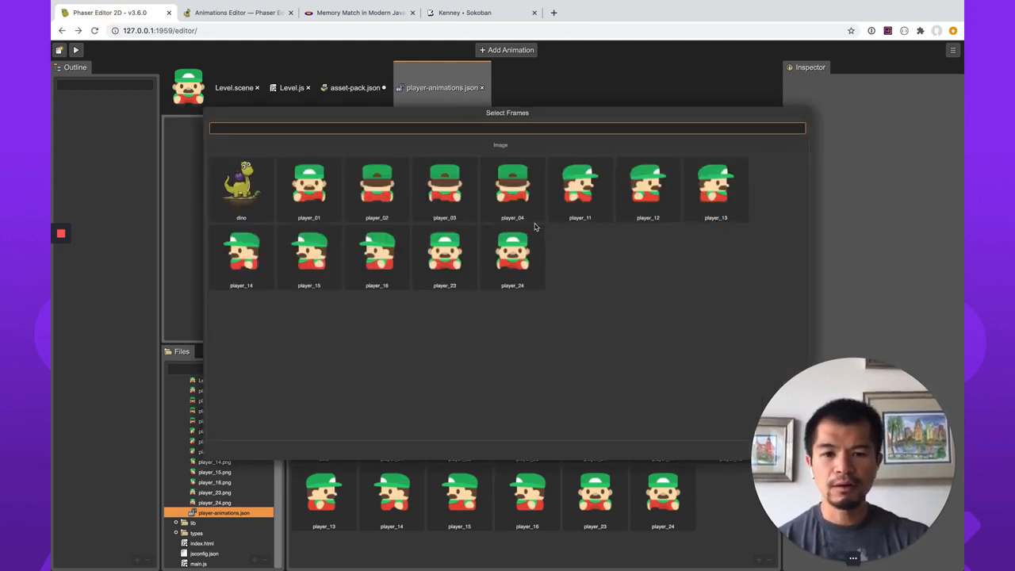
Use player_23 as the only frame of the down-idle animation and save the animations file.
click(446, 255)
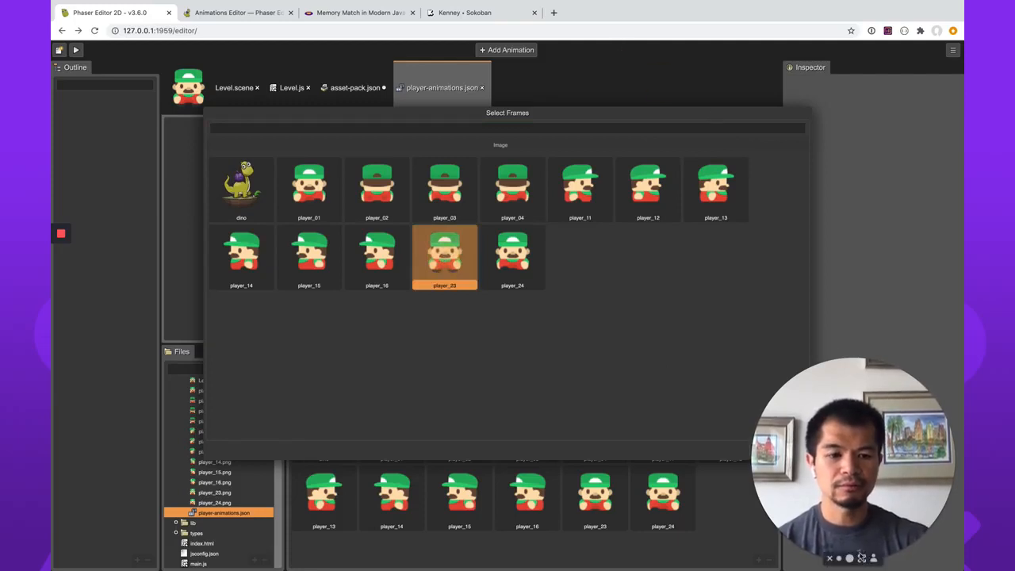
click(832, 558)
drag(826, 491, 940, 513)
click(797, 450)
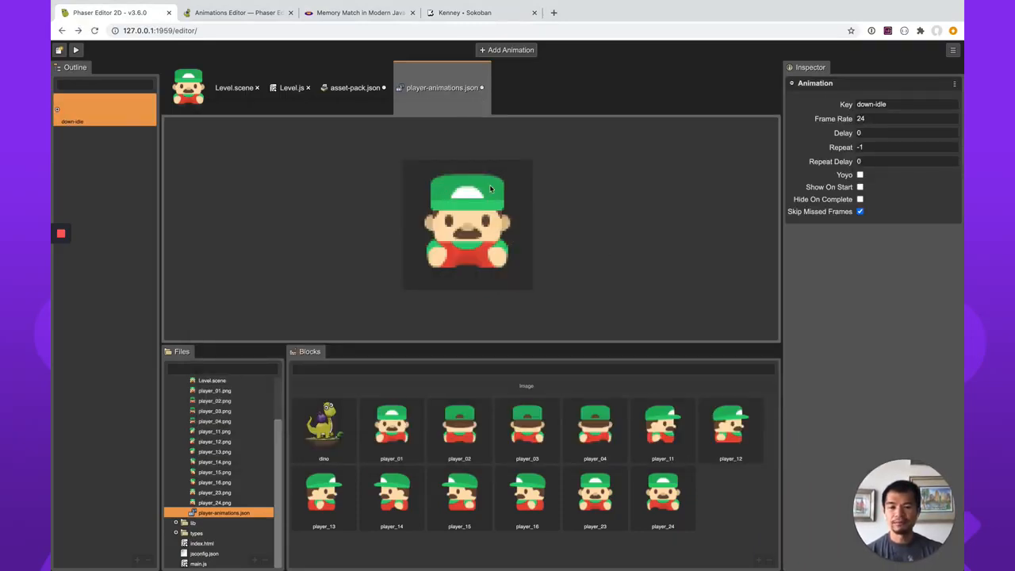
key(ctrl+s)
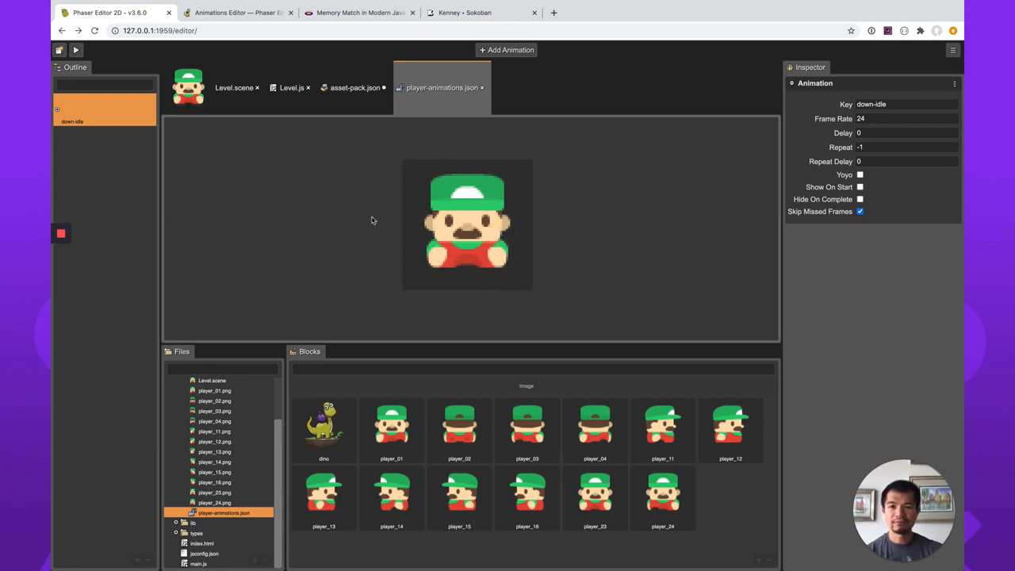
Add an animation named down-walk made of the frames player_01, player_23 and player_24.
right_click(562, 266)
click(609, 274)
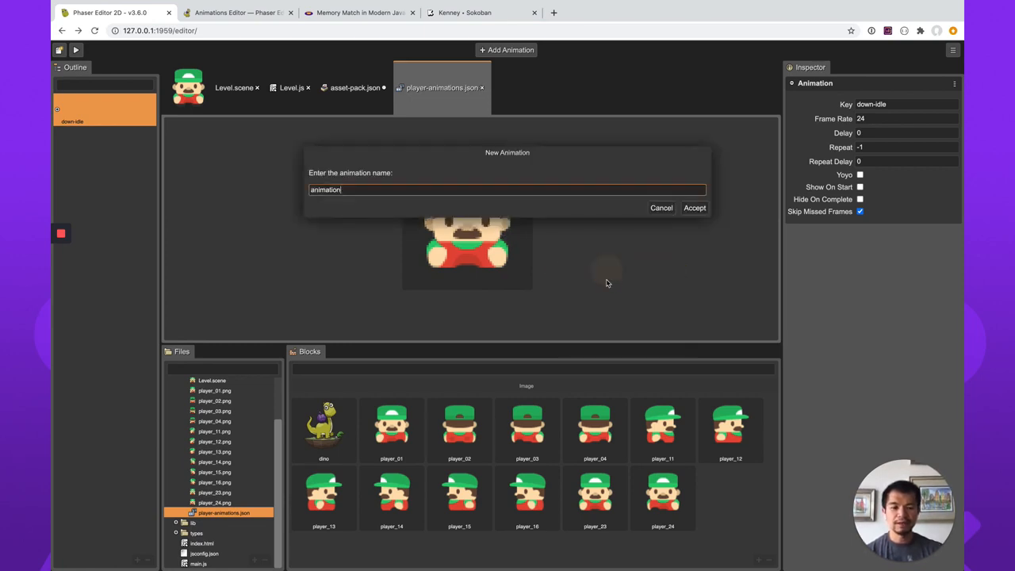
text(down-walk)
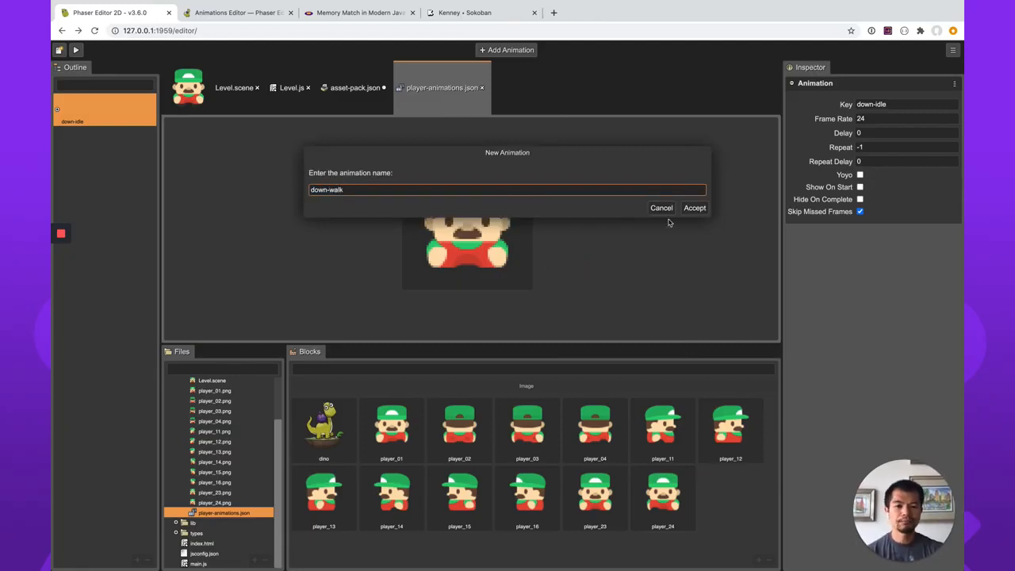
click(695, 208)
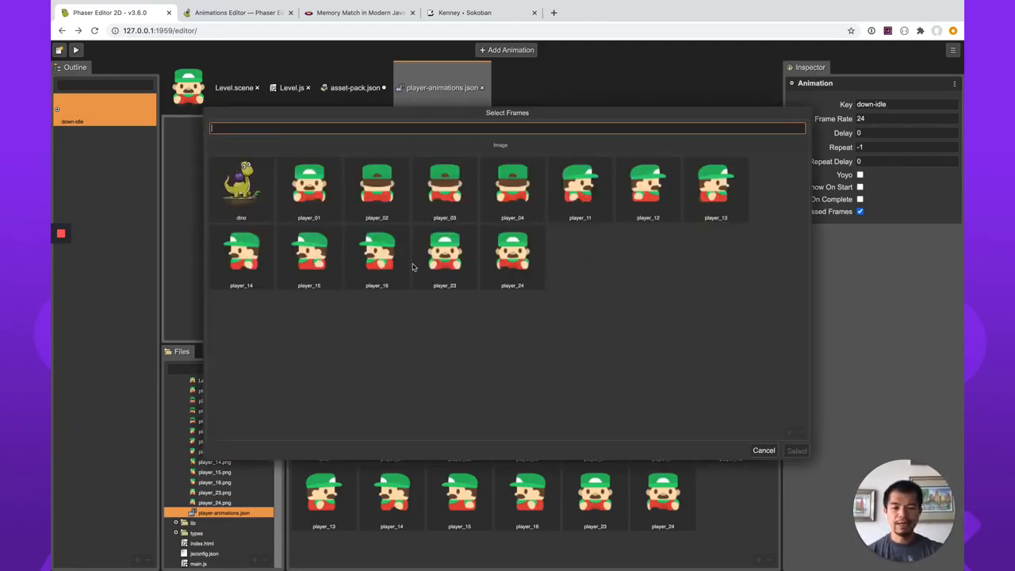
click(449, 266)
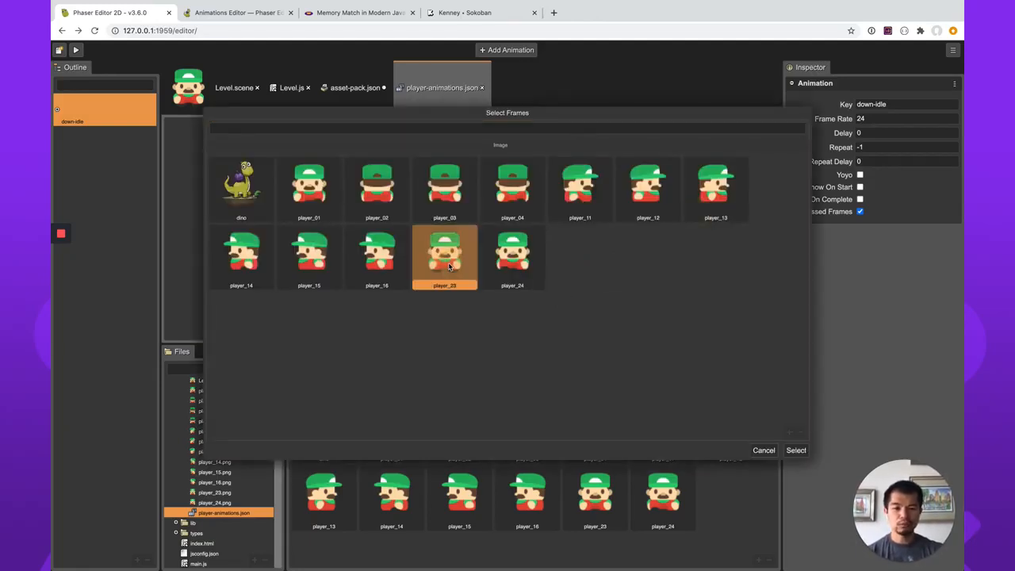
super+click(512, 271)
super+click(309, 191)
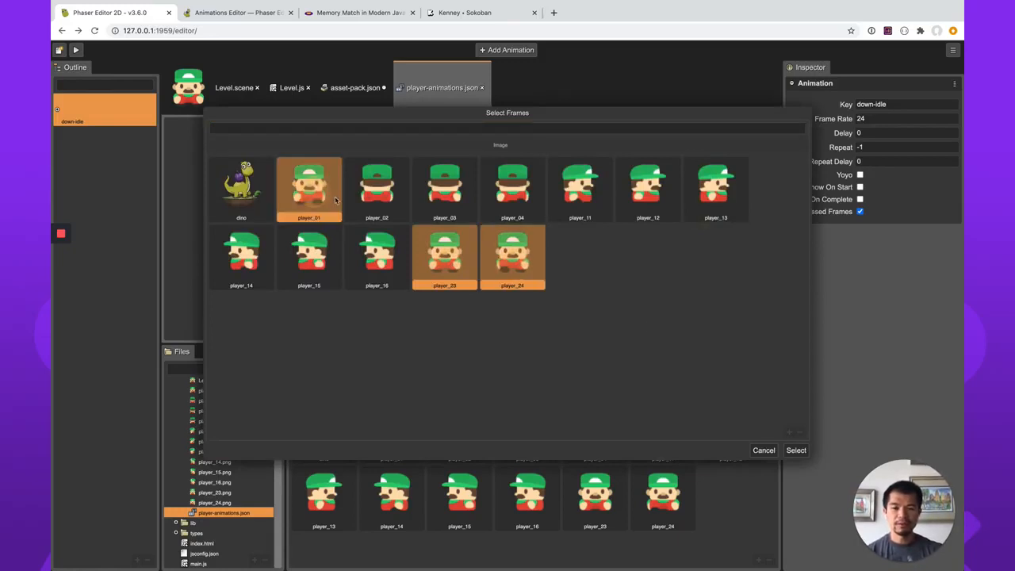
click(800, 451)
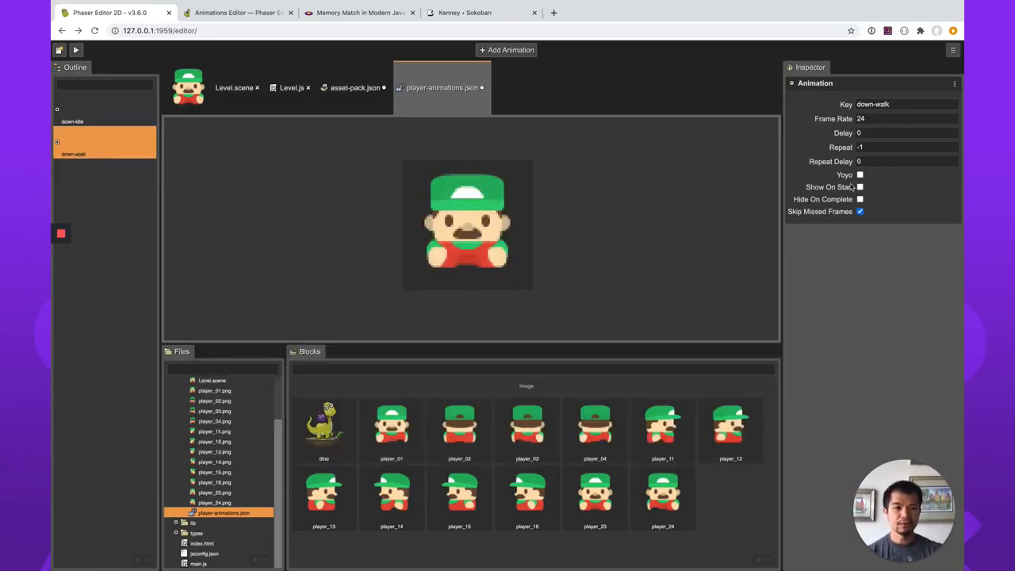
Set down-walk's frame rate to 10 and compare its settings with the walk animation code in the Memory Match article.
double_click(889, 121)
text(10)
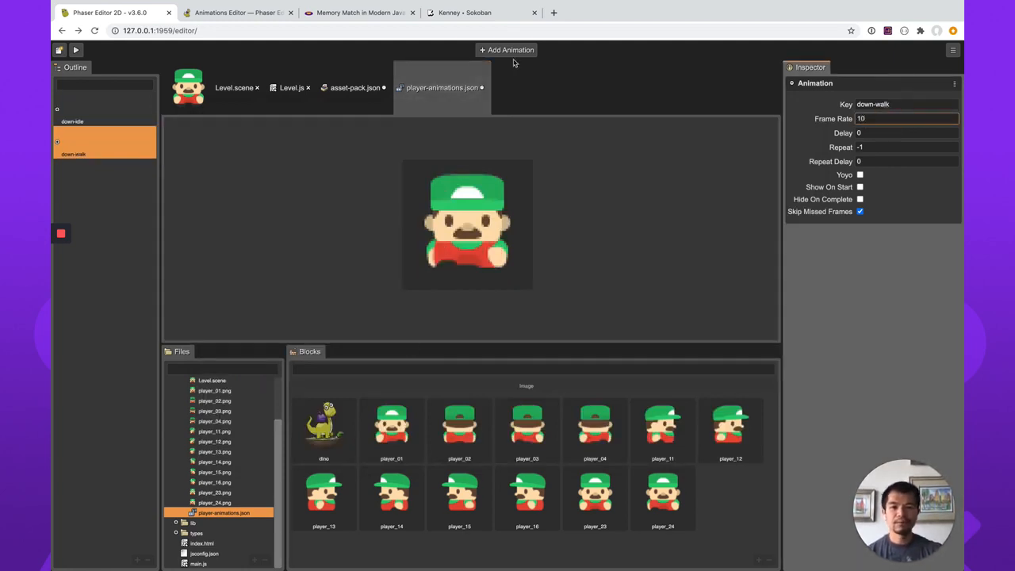
click(359, 12)
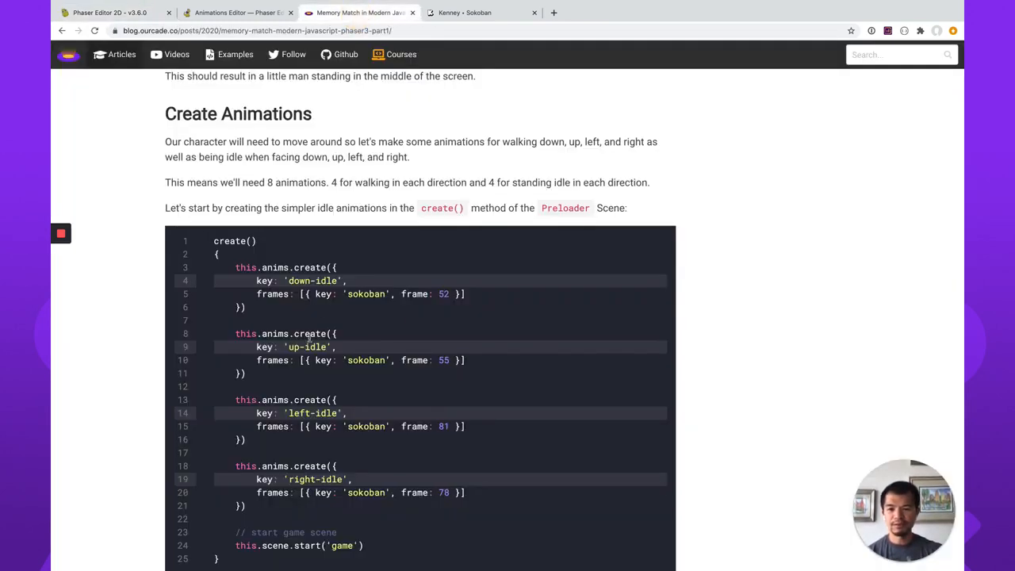
scroll(310, 337, down, 5)
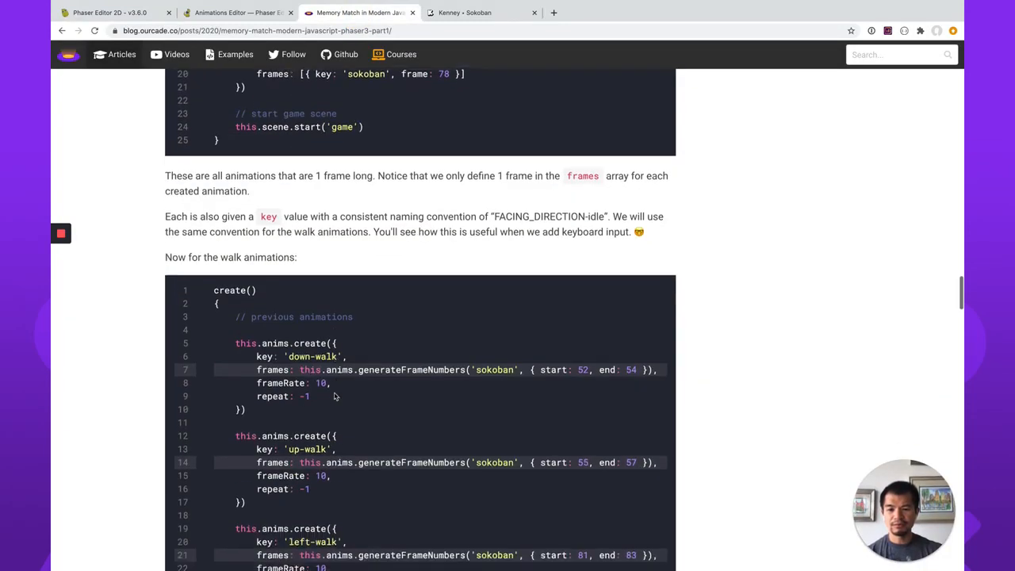
scroll(334, 396, down, 2)
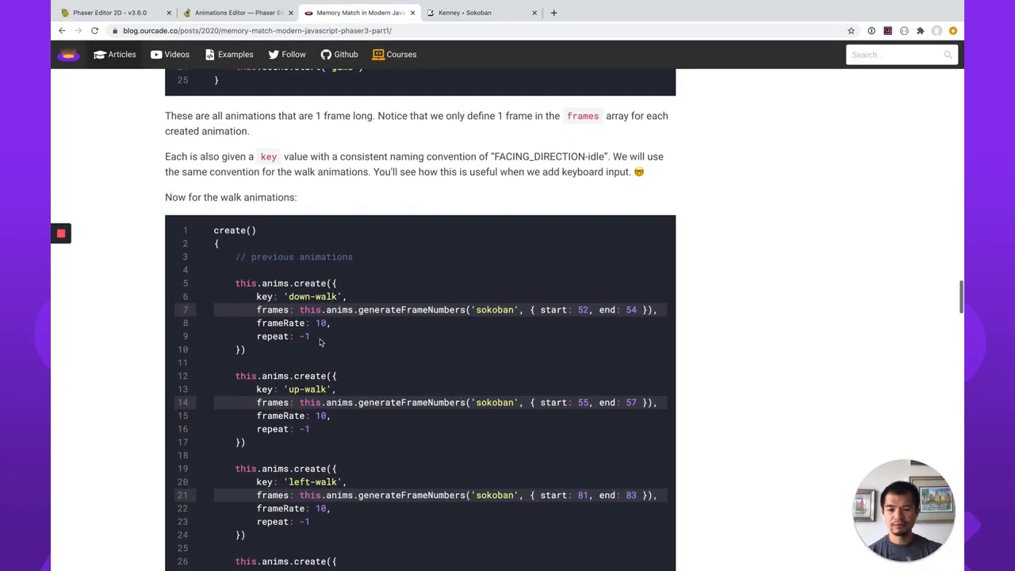
click(127, 14)
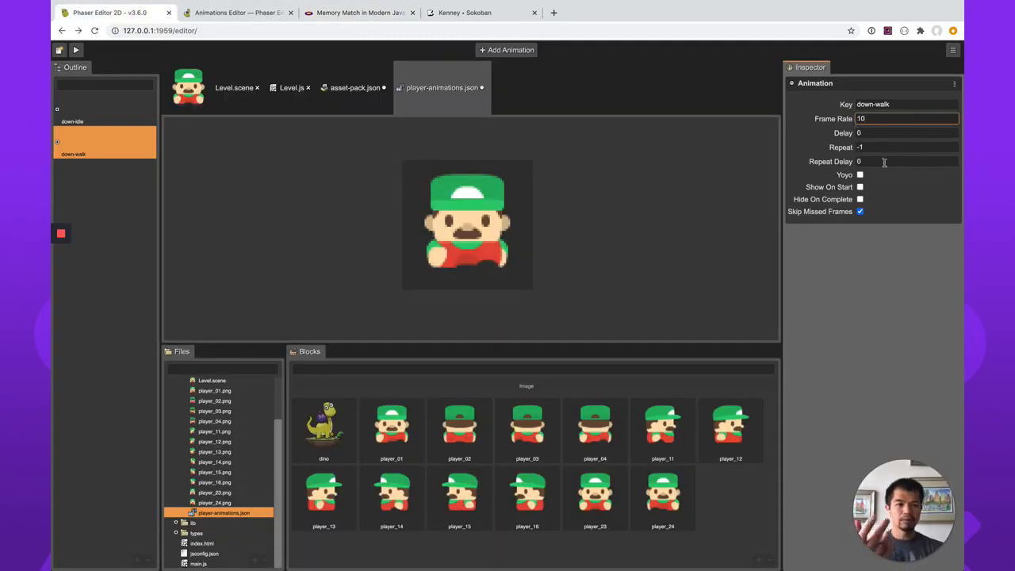
click(860, 211)
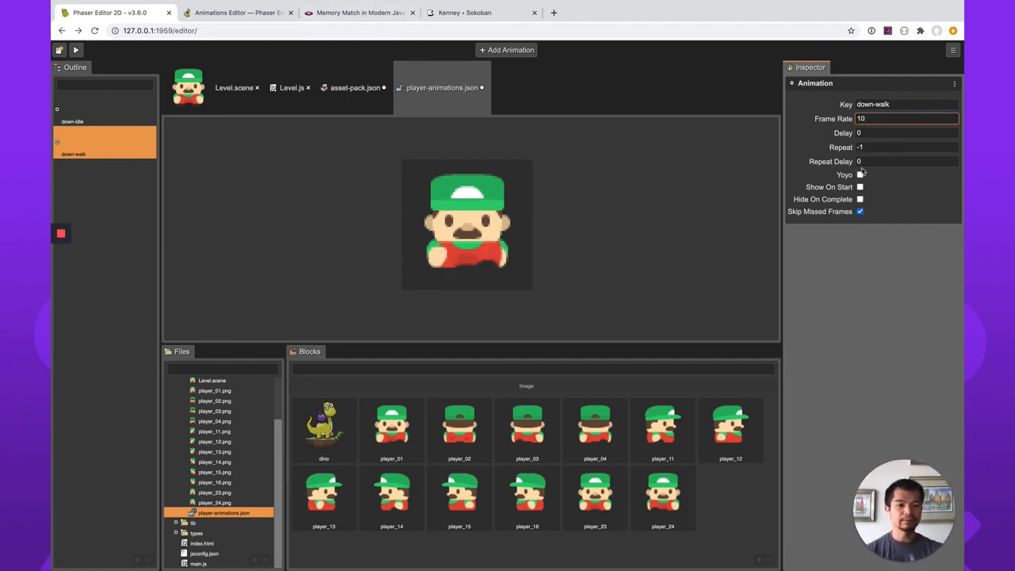
Add an animation named up-idle with player_02 as its single frame.
right_click(560, 291)
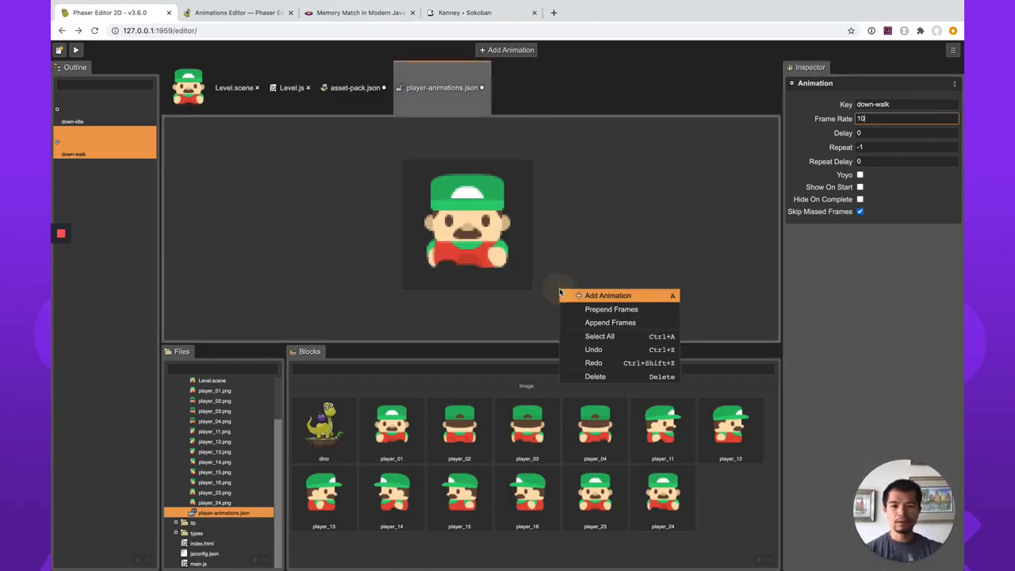
click(588, 293)
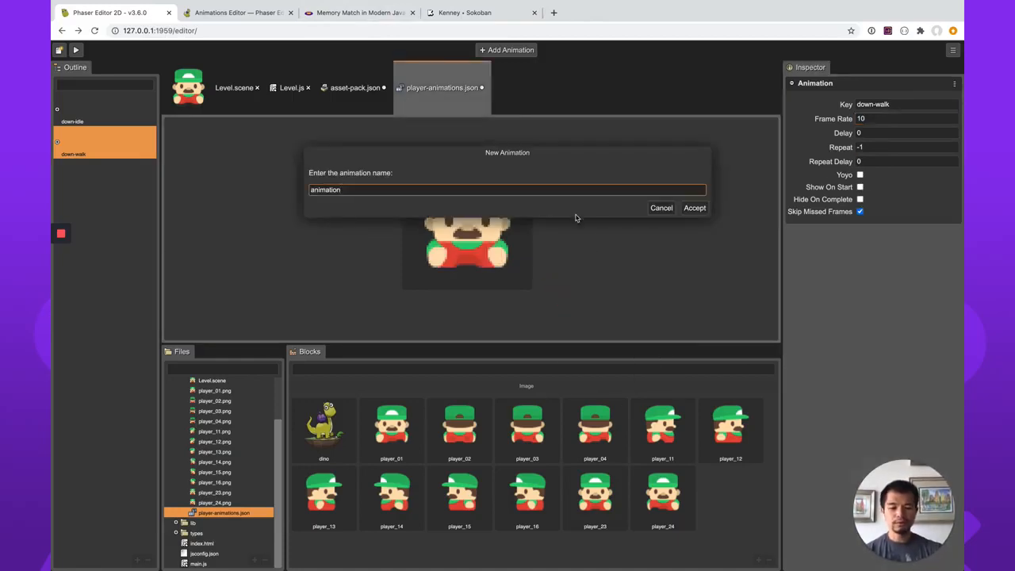
key(super+a)
text(up-walk)
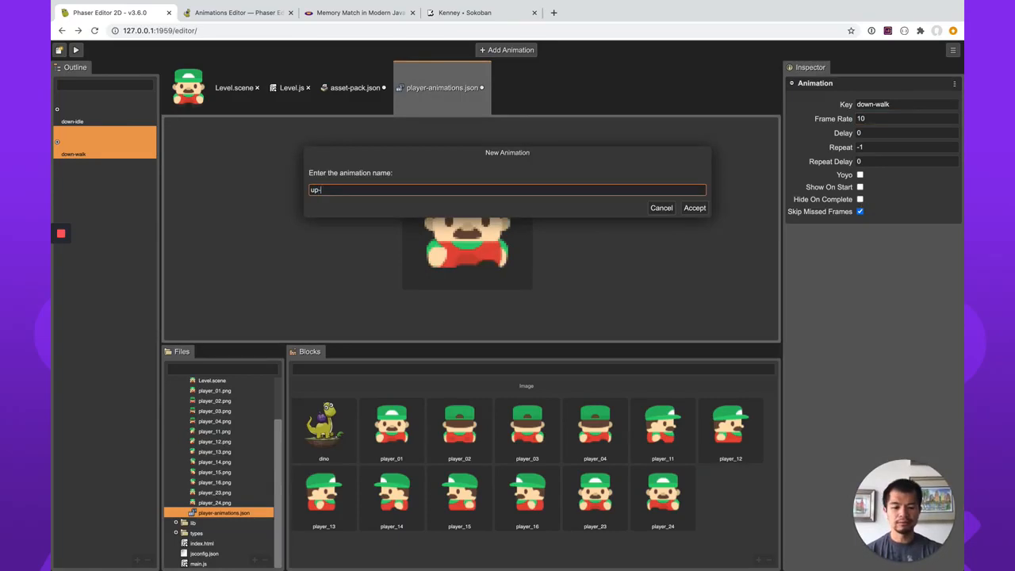
key(Return)
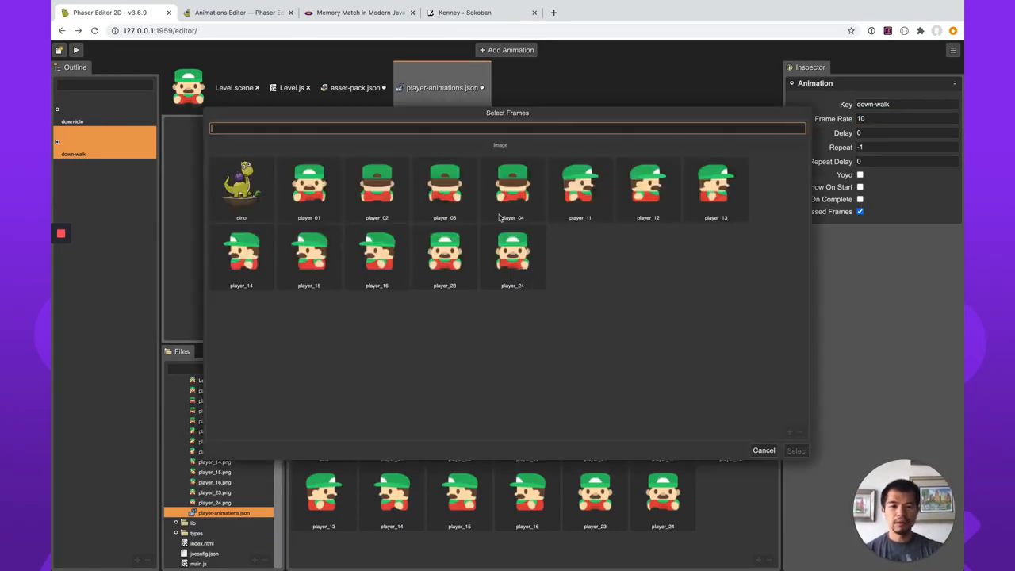
click(391, 190)
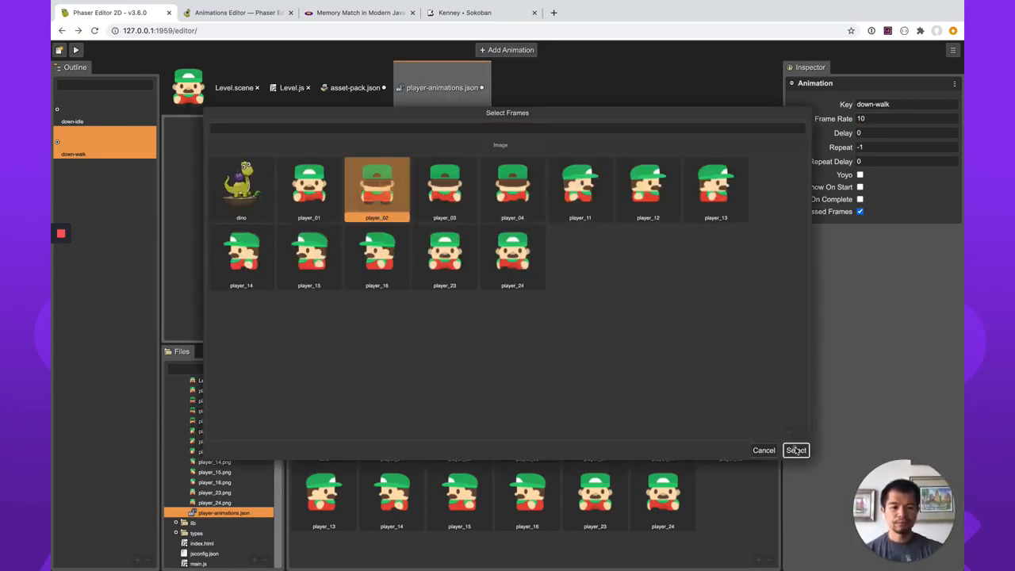
click(797, 450)
right_click(514, 229)
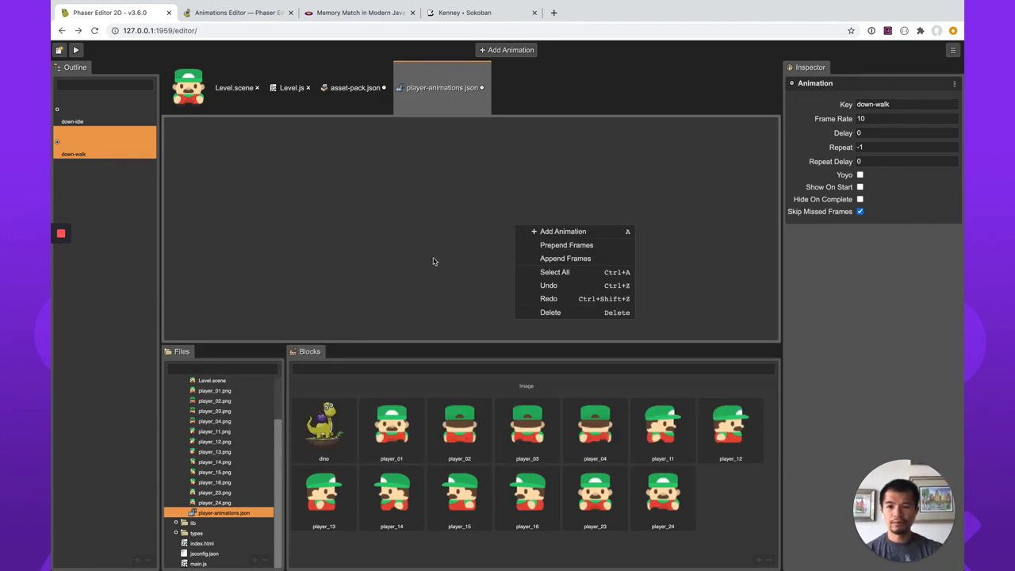
click(523, 272)
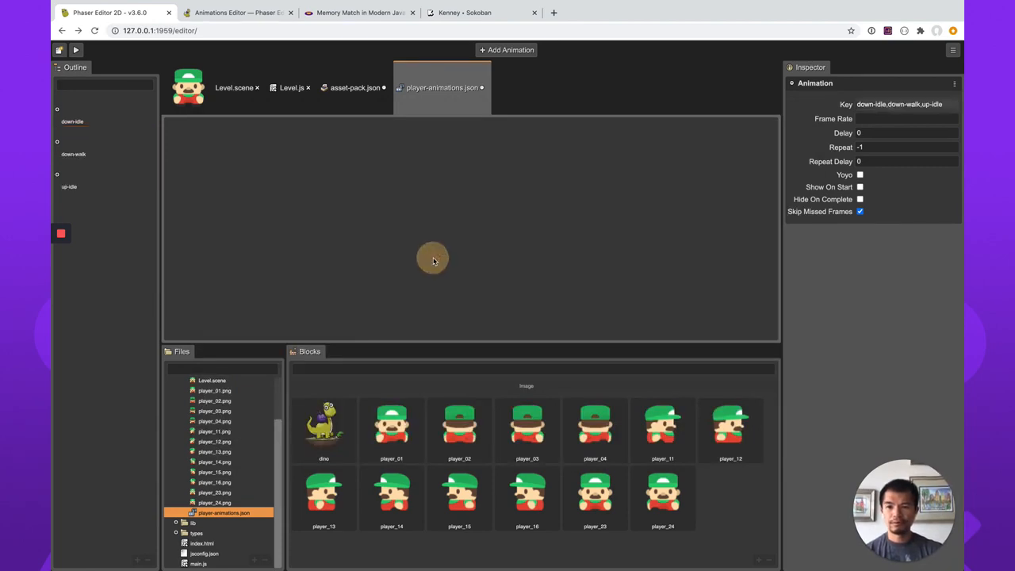
Add an animation named up-walk made of the frames player_02, player_03 and player_04.
right_click(494, 297)
click(527, 299)
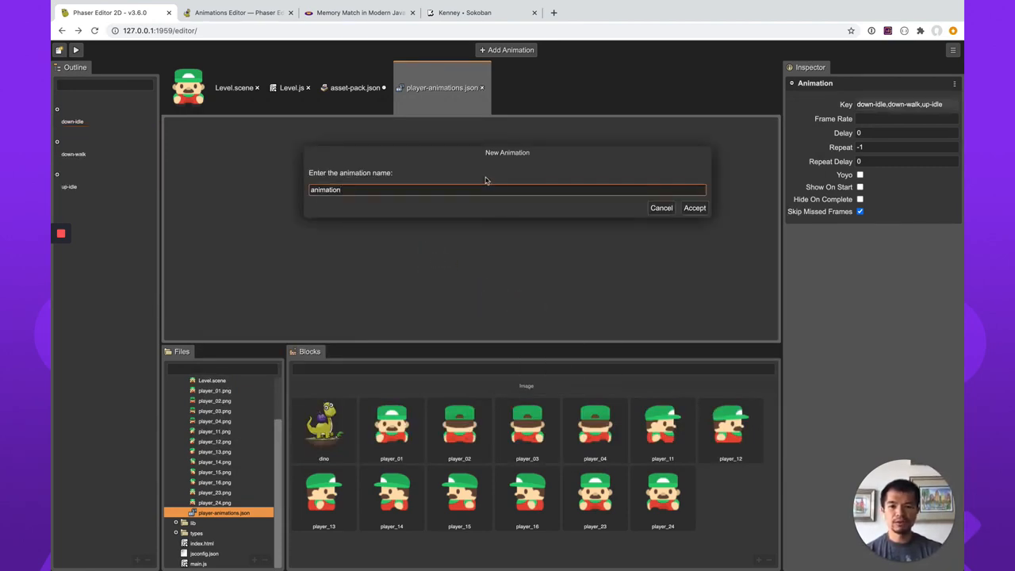
key(super+a)
text(up-)
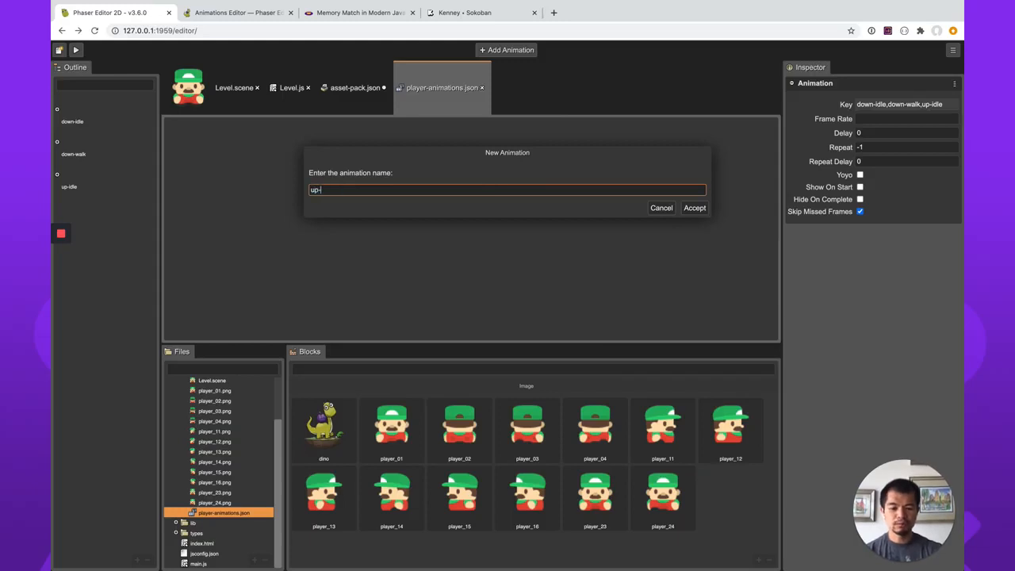
text(walk)
key(Return)
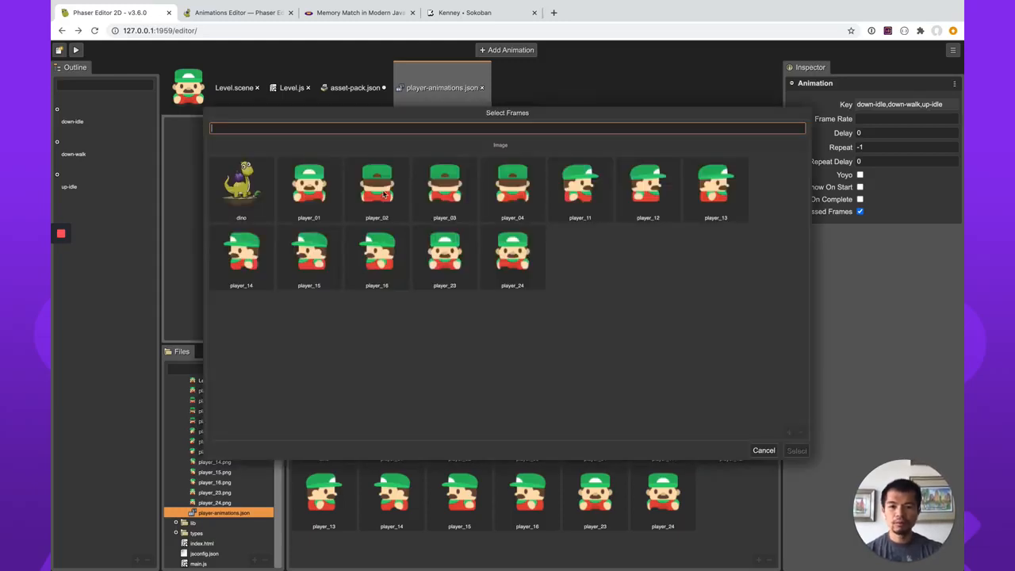
click(384, 194)
shift+click(511, 192)
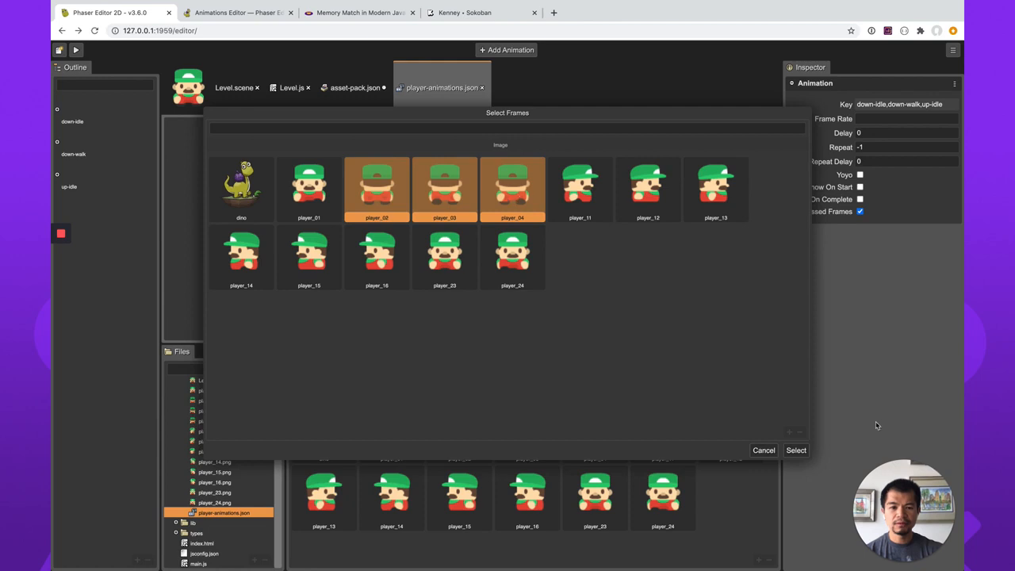
click(797, 450)
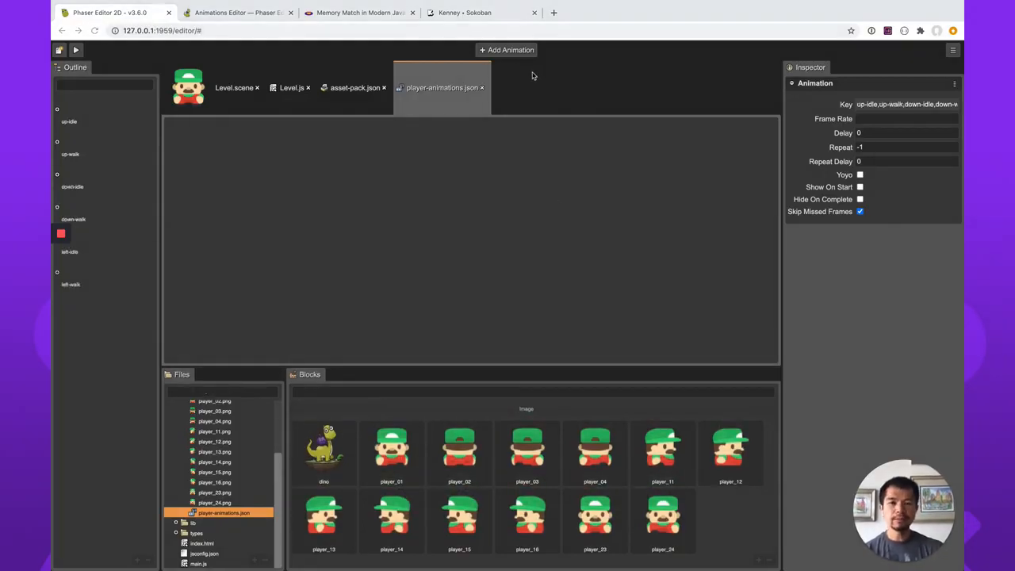
Add an animation named right-idle with player_11 as its single frame.
click(510, 50)
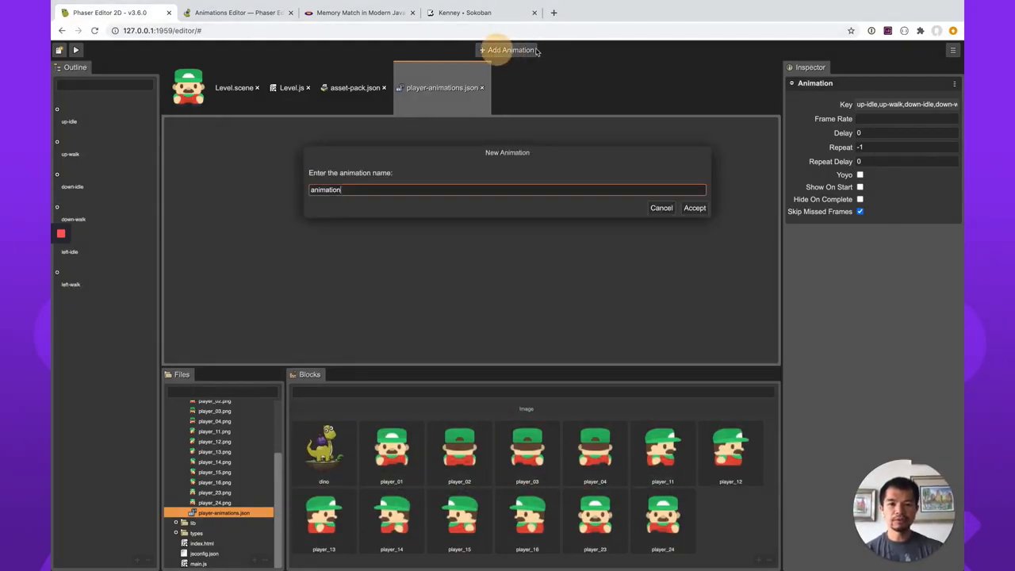
double_click(508, 187)
key(BackSpace)
text(righ)
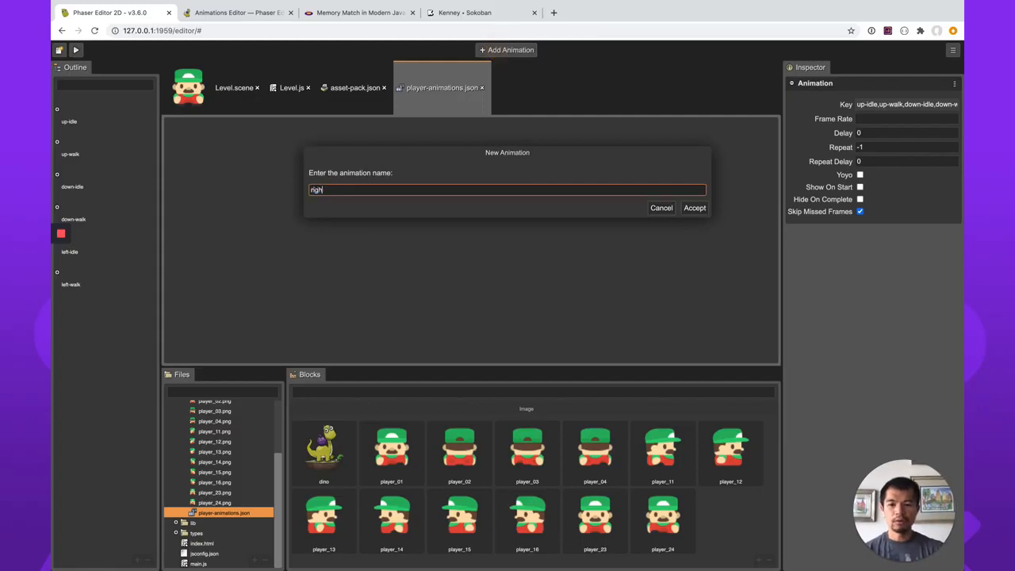
text(t)
text(-walk)
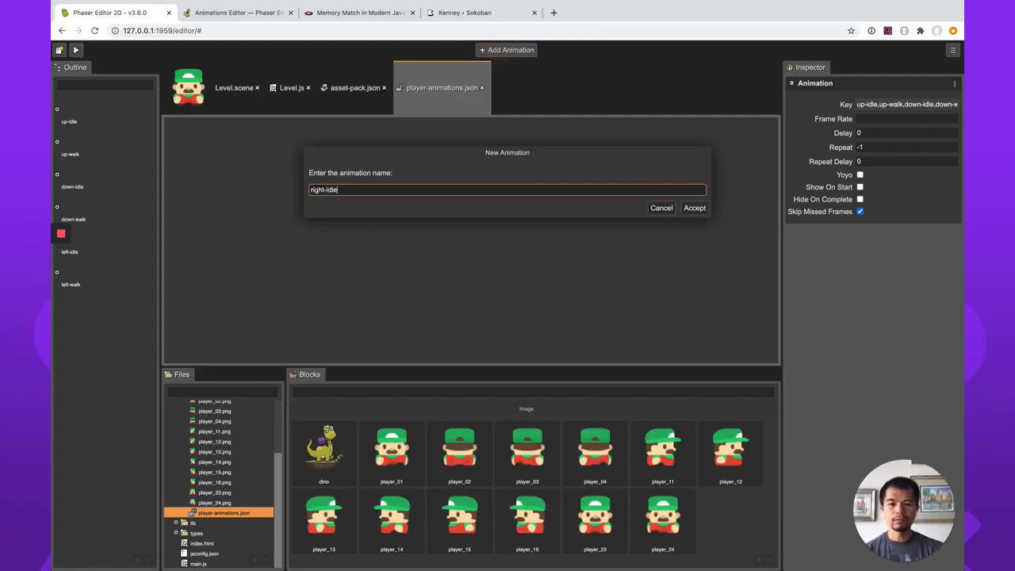
key(Return)
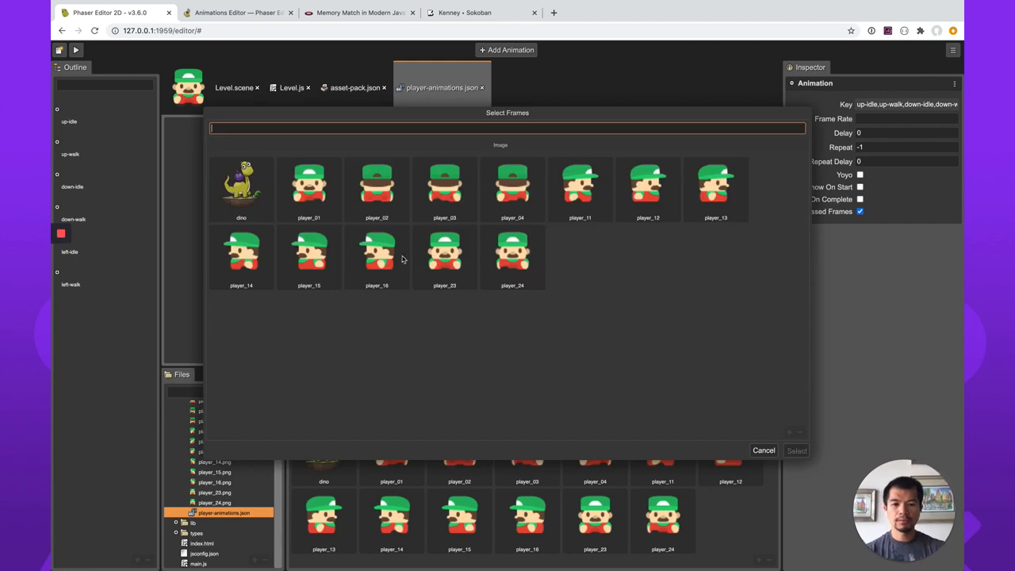
click(712, 196)
click(589, 193)
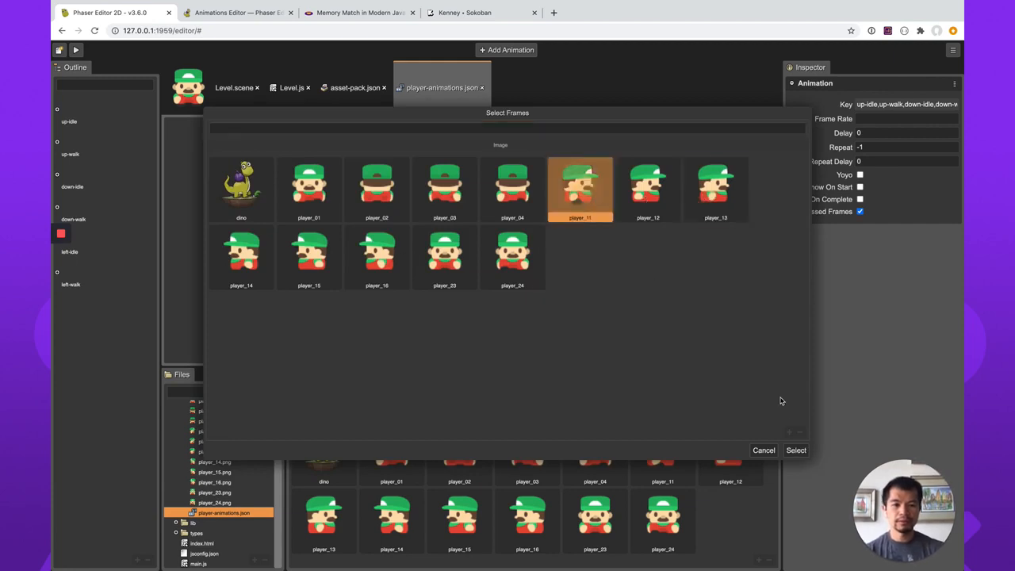
click(796, 451)
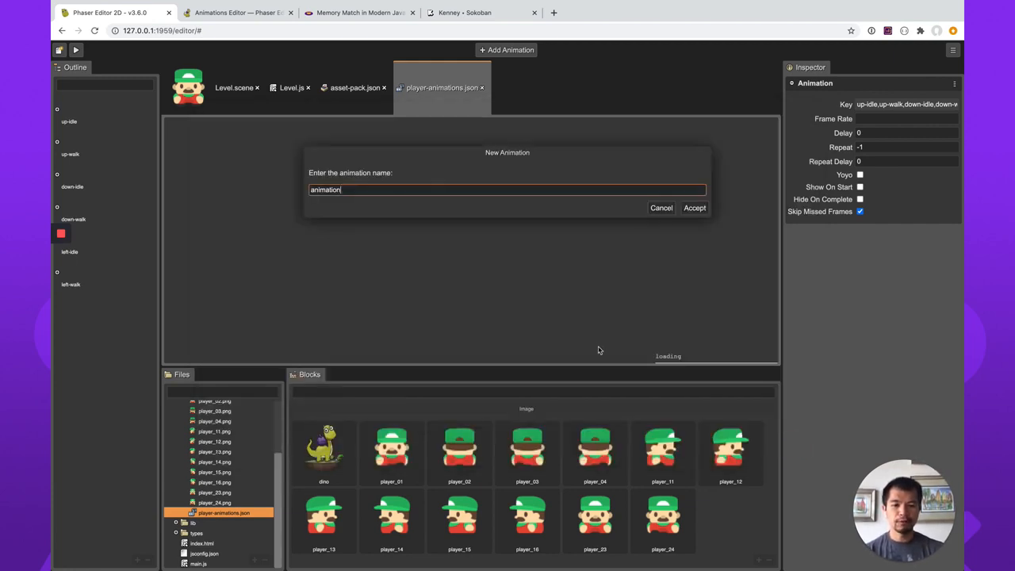
Add an animation named right-walk made of the frames player_11 through player_13.
text(right-wa)
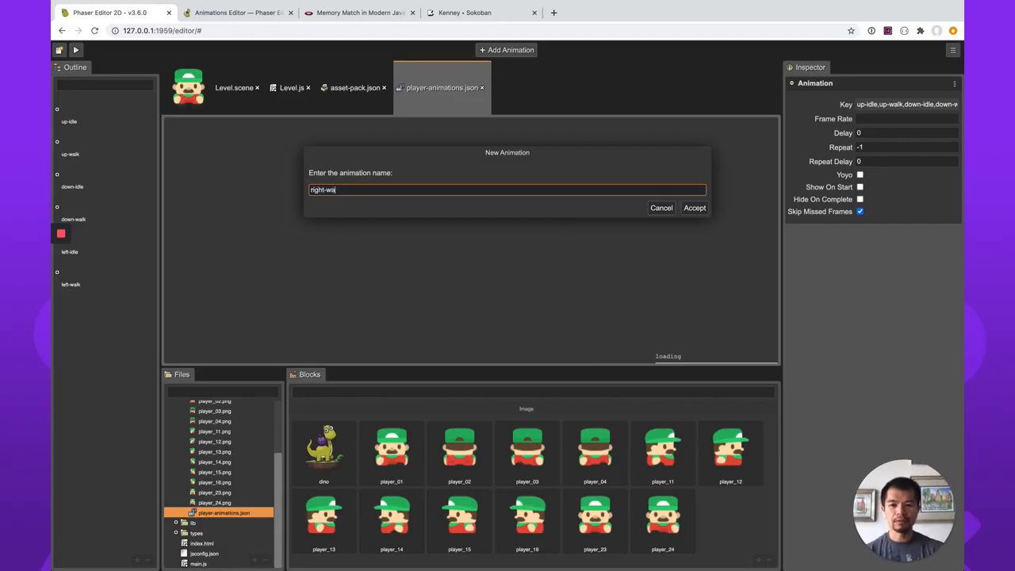
text(lk)
key(Return)
click(585, 198)
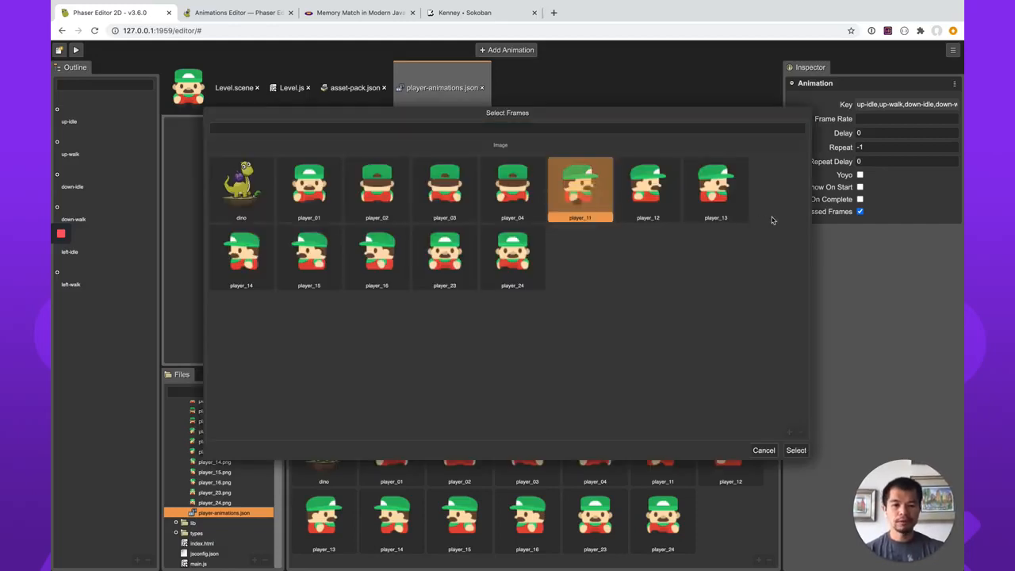
shift+click(731, 208)
click(798, 452)
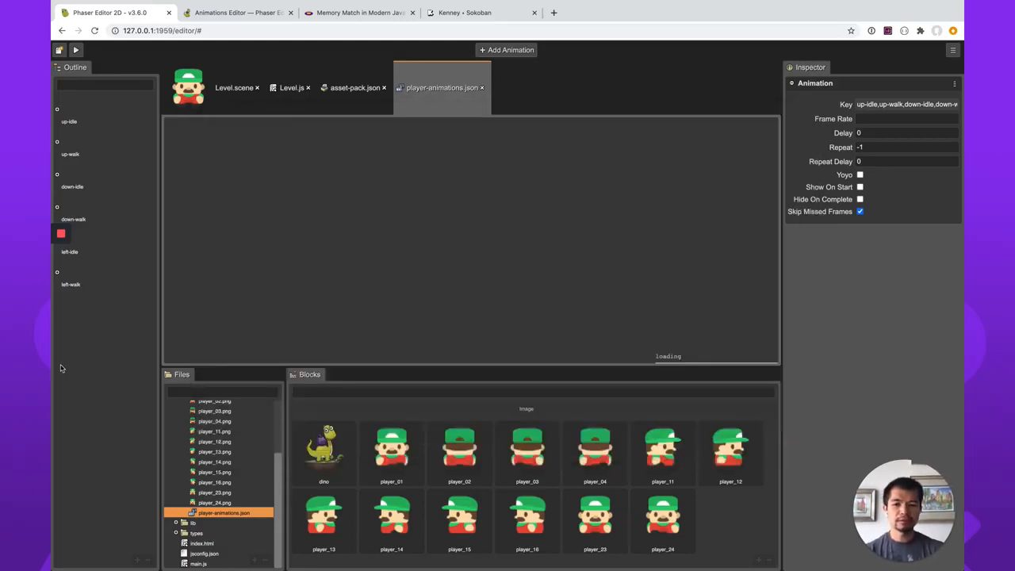
Set the frame rate of the right-walk animation to 10.
click(246, 329)
click(76, 349)
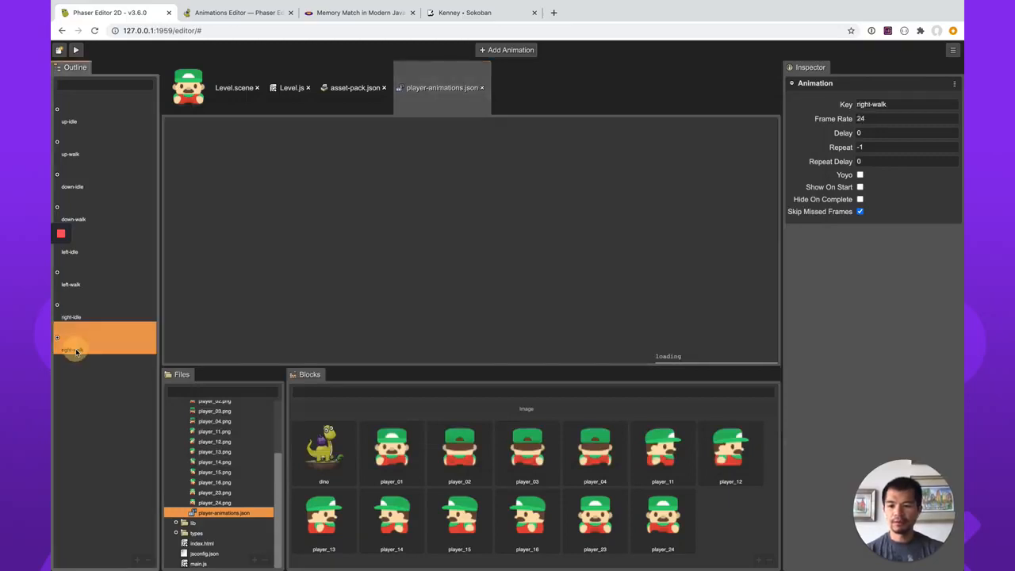
click(881, 119)
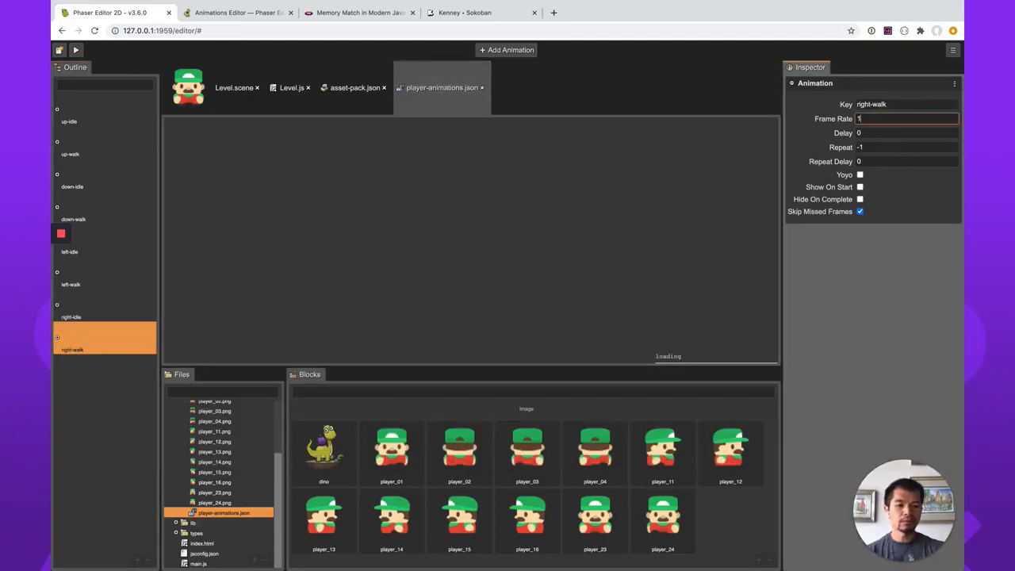
click(866, 333)
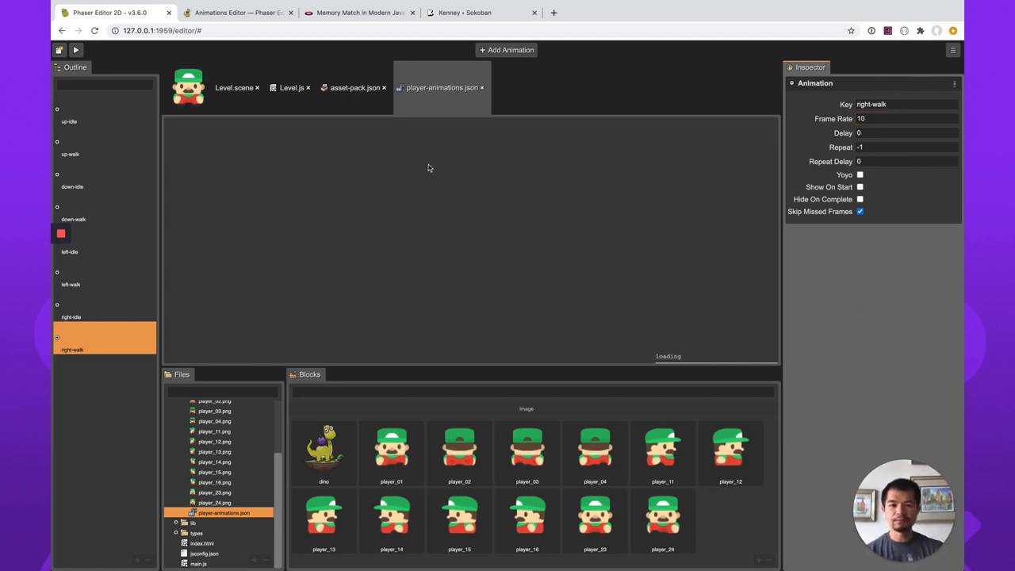
Import the player-animations.json file as an animation into the existing /assets/asset-pack.json.
click(248, 510)
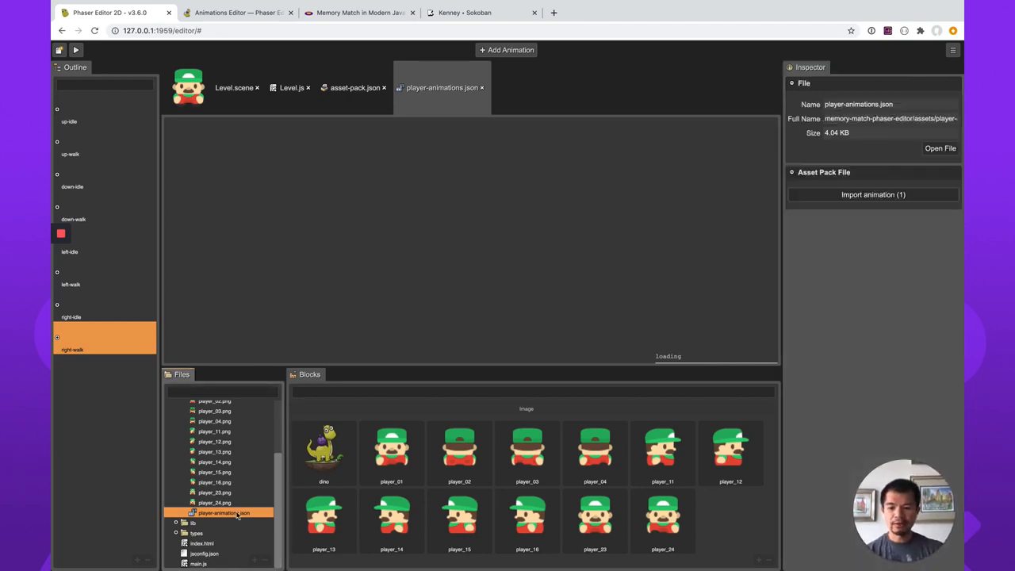
click(866, 195)
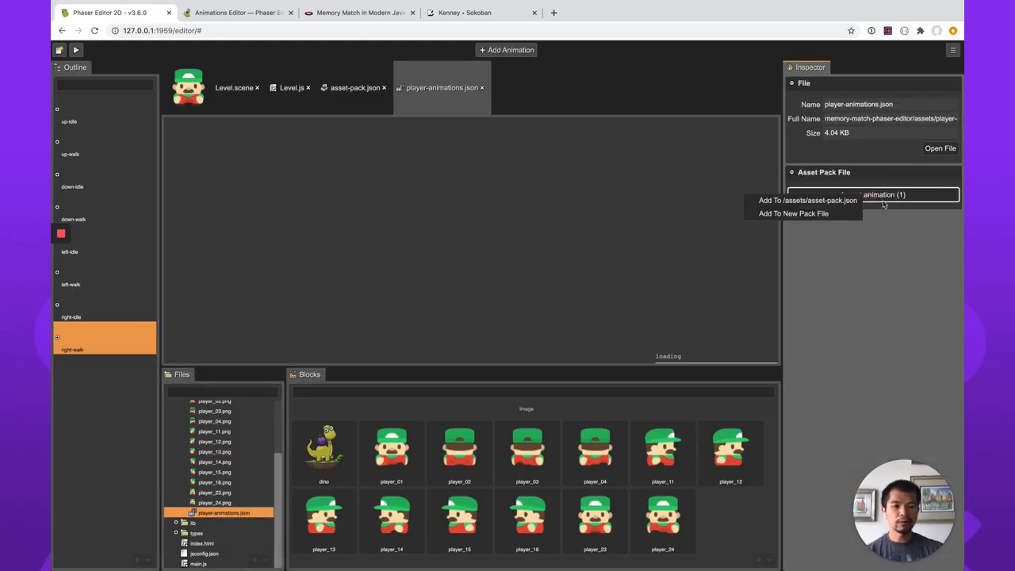
click(881, 234)
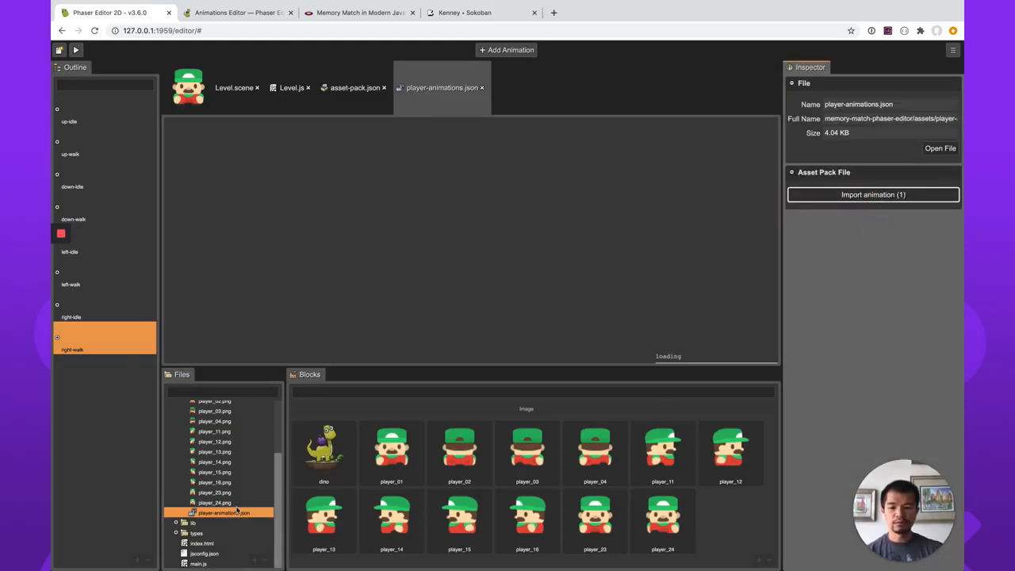
click(866, 194)
click(797, 204)
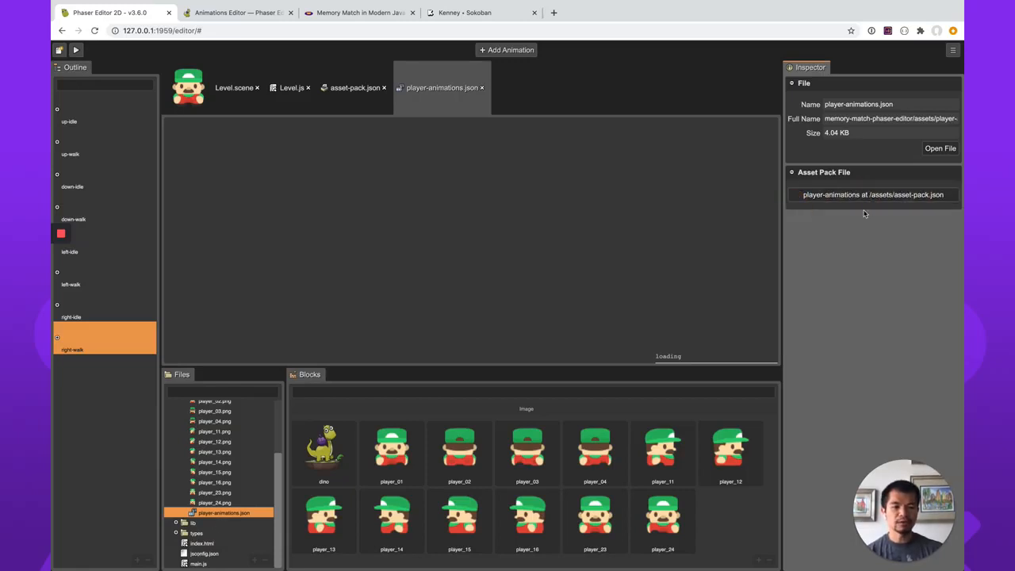
Examine the player-animations entry in the asset-pack.json file.
click(355, 88)
scroll(523, 256, down, 5)
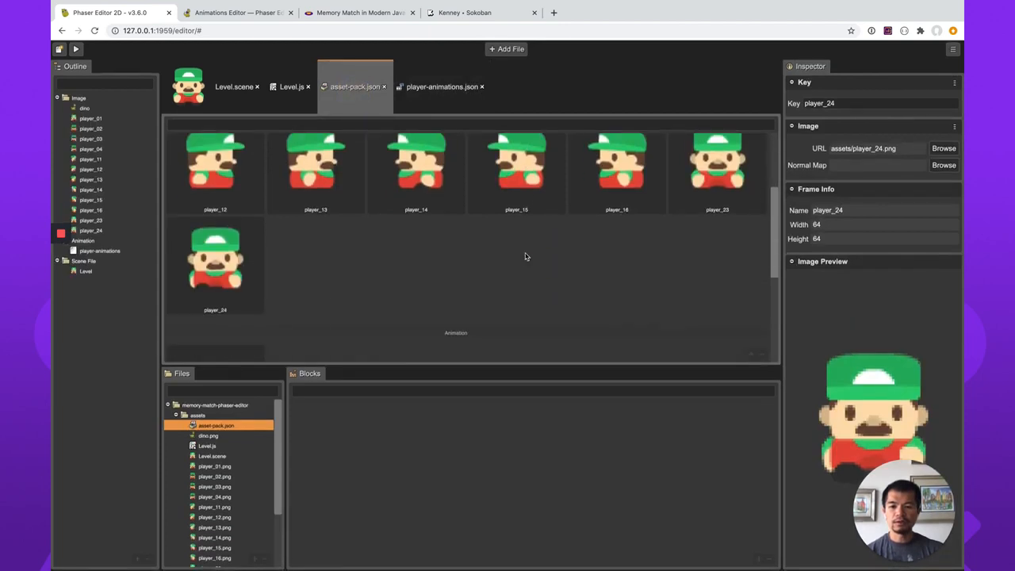
click(216, 191)
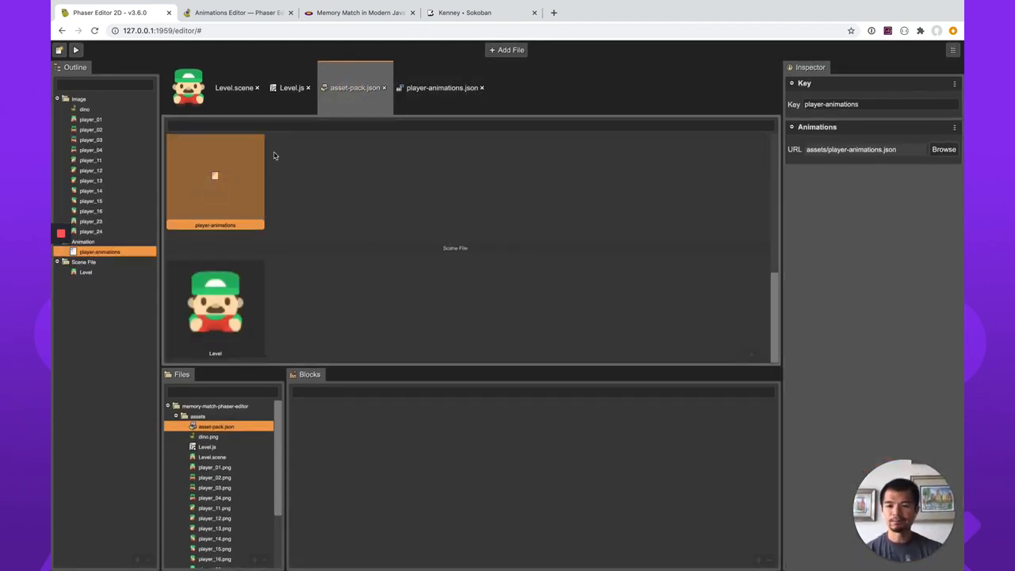
Open the Level scene and the Create Method name in its compiler scene settings for editing.
click(229, 88)
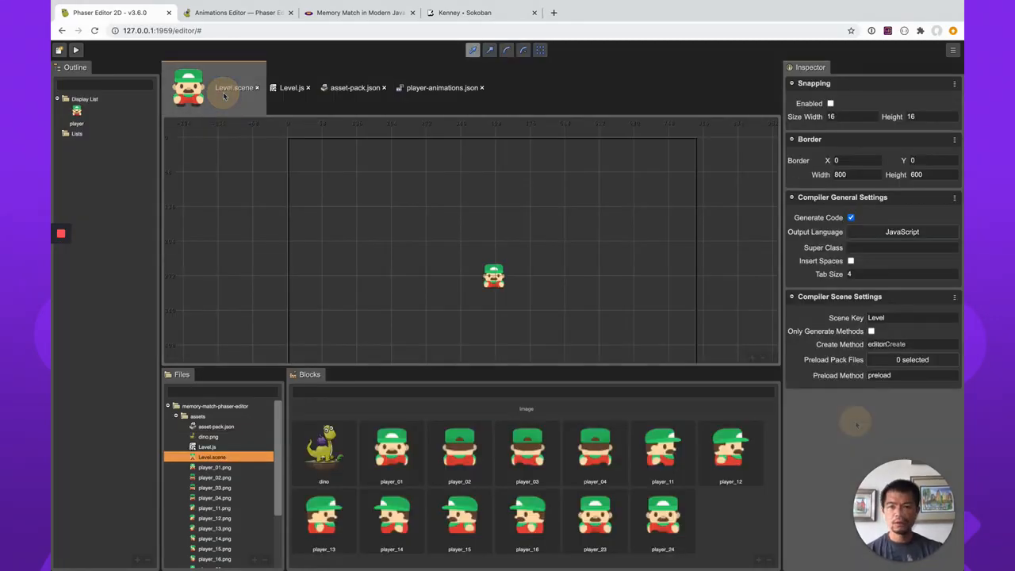
click(908, 345)
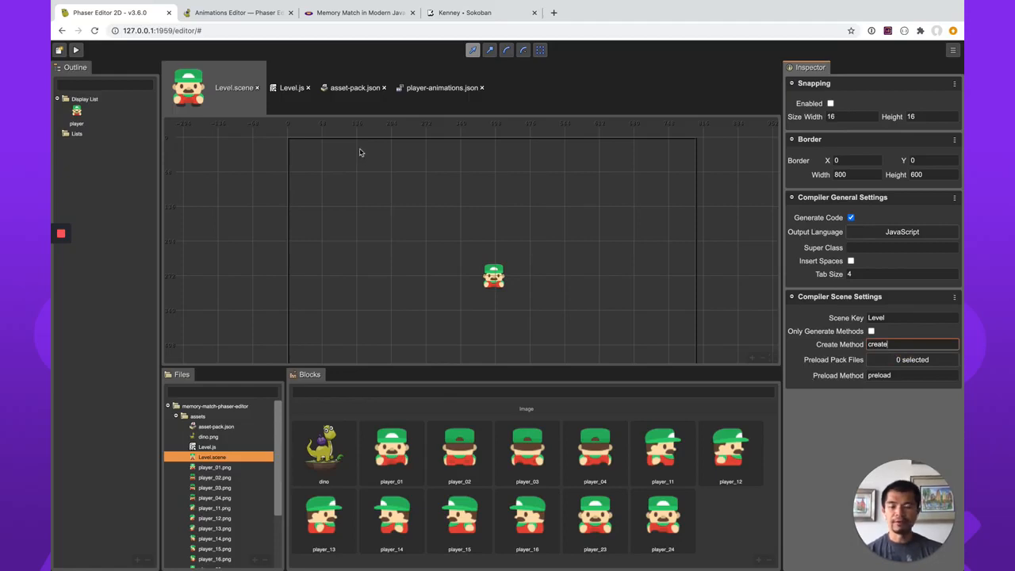
click(891, 344)
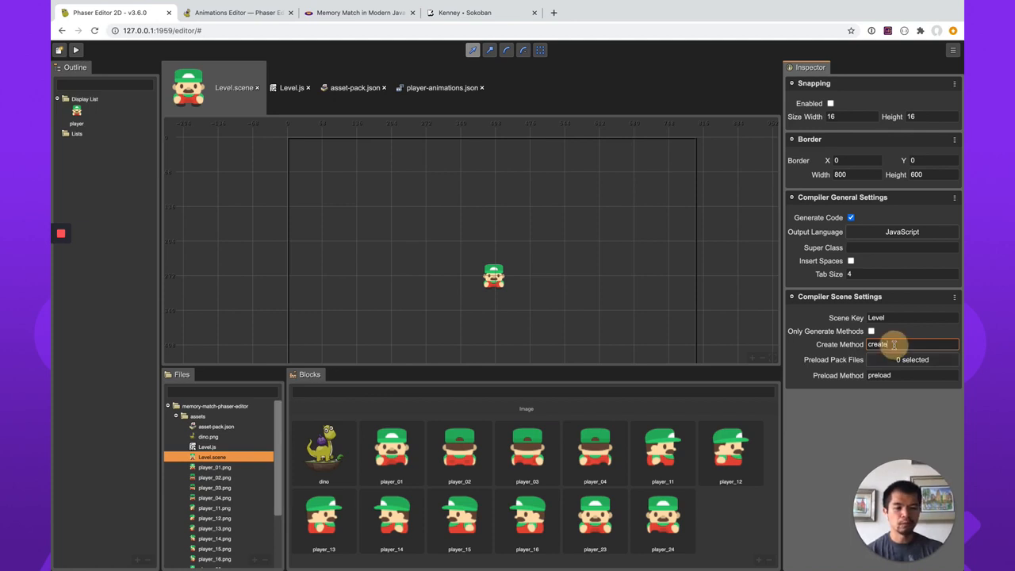
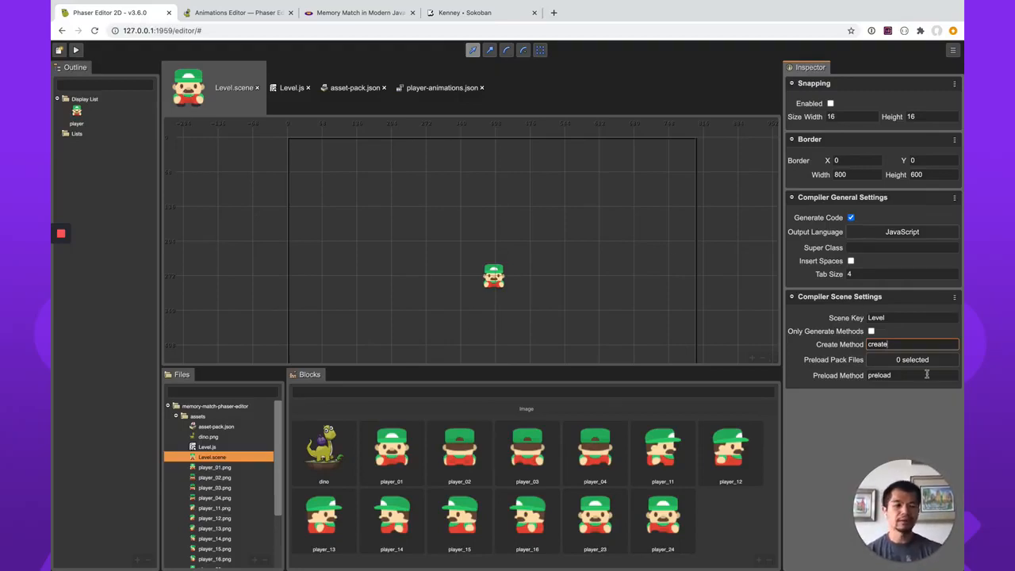
Set the Level scene's Create Method to editorCreate and review the regenerated method in Level.js.
double_click(904, 338)
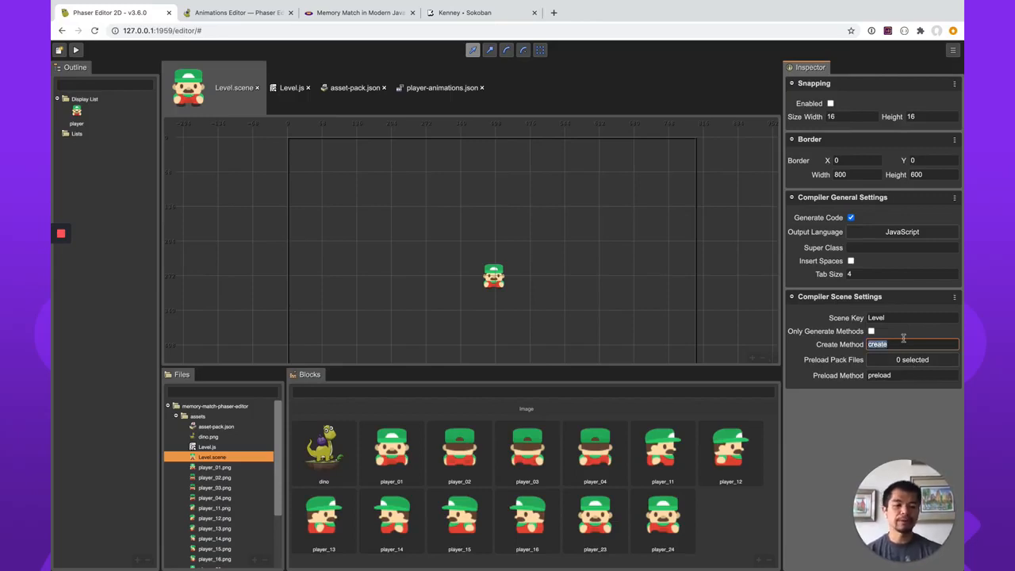
text(editorC)
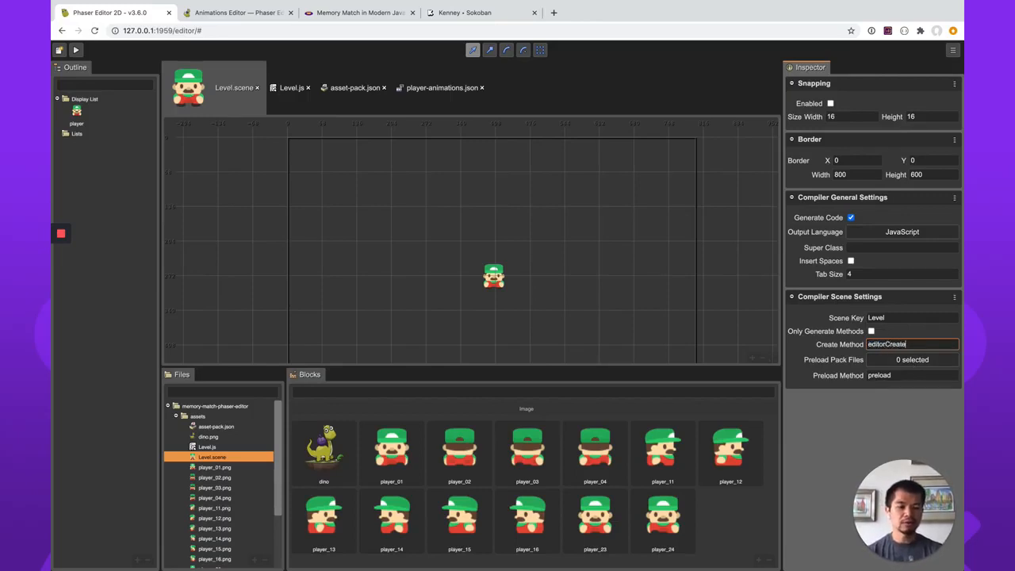
click(293, 89)
scroll(399, 205, up, 2)
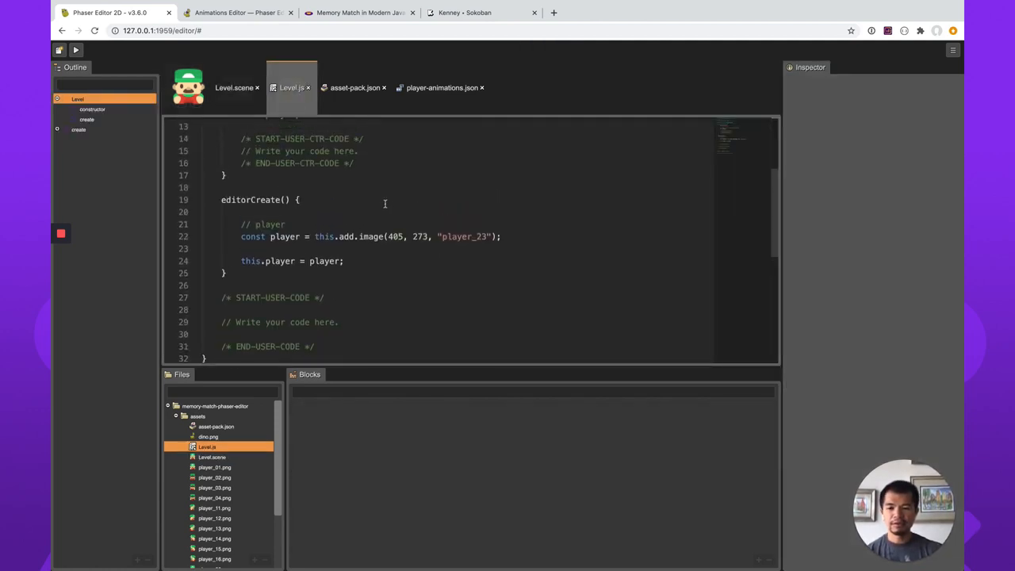
click(385, 204)
key(super+Left)
key(shift+Down)
key(shift+Down)
key(shift+Down)
key(shift+Down)
key(shift+Down)
key(shift+Down)
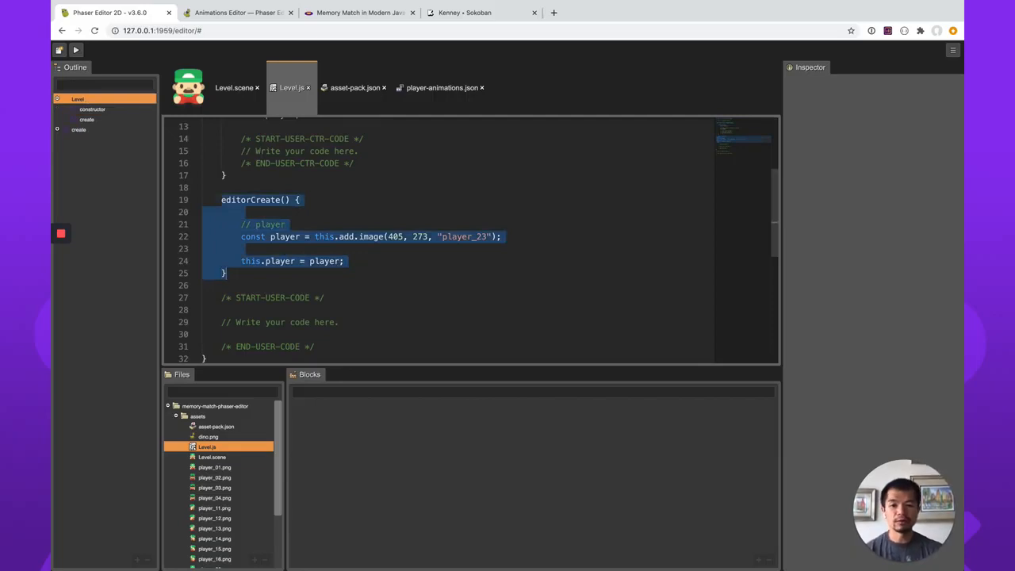
key(Left)
Add an empty create() method to the user-code section of Level.js.
key(Down)
key(Down)
key(Down)
key(Down)
key(Down)
key(Down)
key(Down)
key(Down)
key(Down)
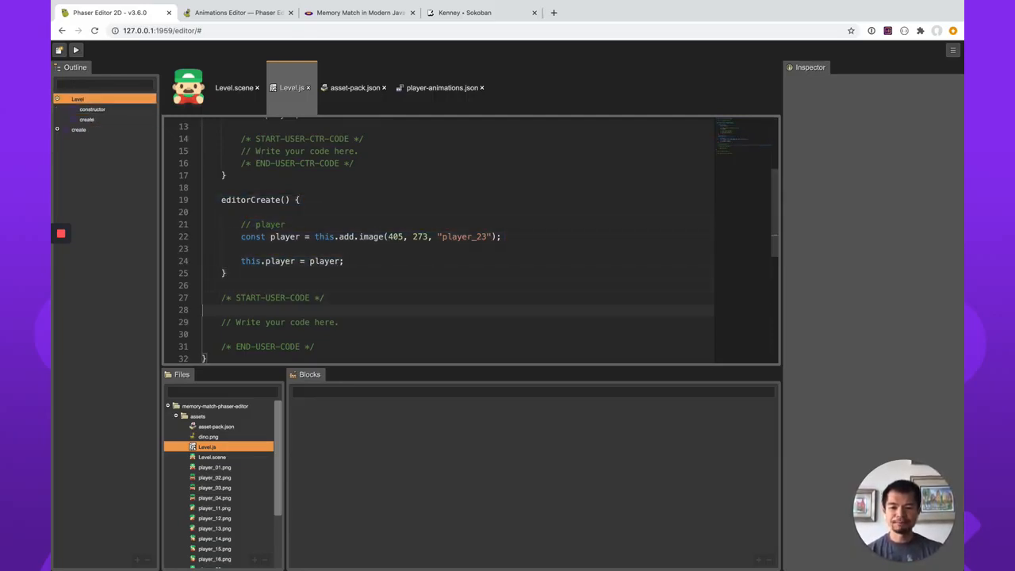
key(Down)
text(create())
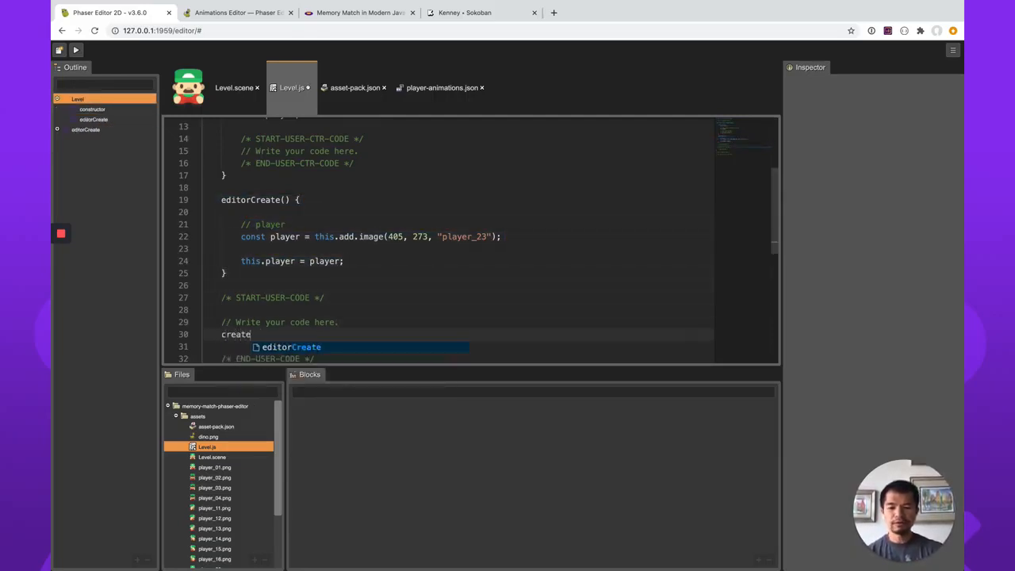
key(Return)
text({)
key(Return)
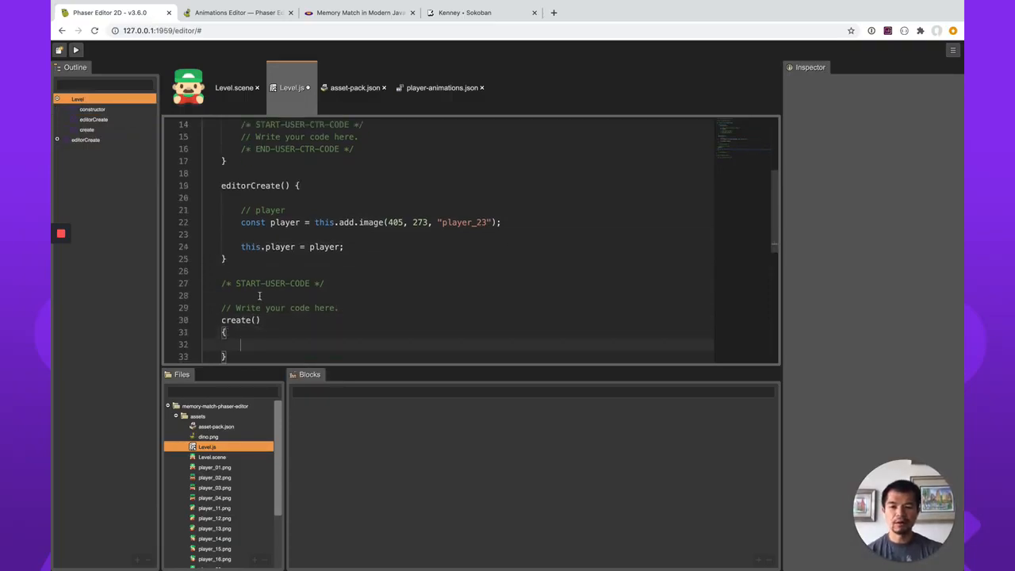
scroll(304, 265, down, 2)
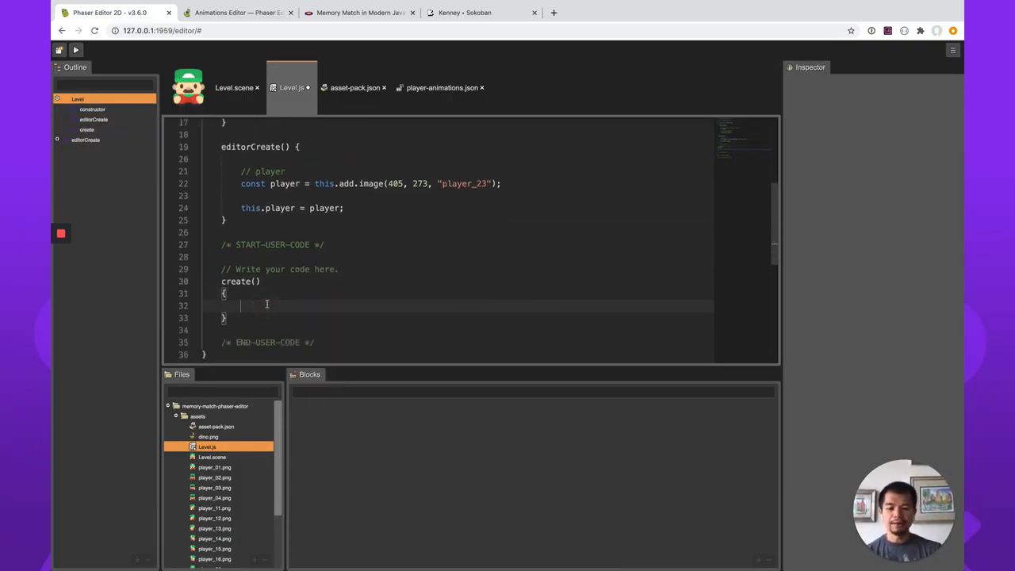
Call this.editorCreate() inside the create() method.
text(this.editorCreate())
key(Return)
key(Return)
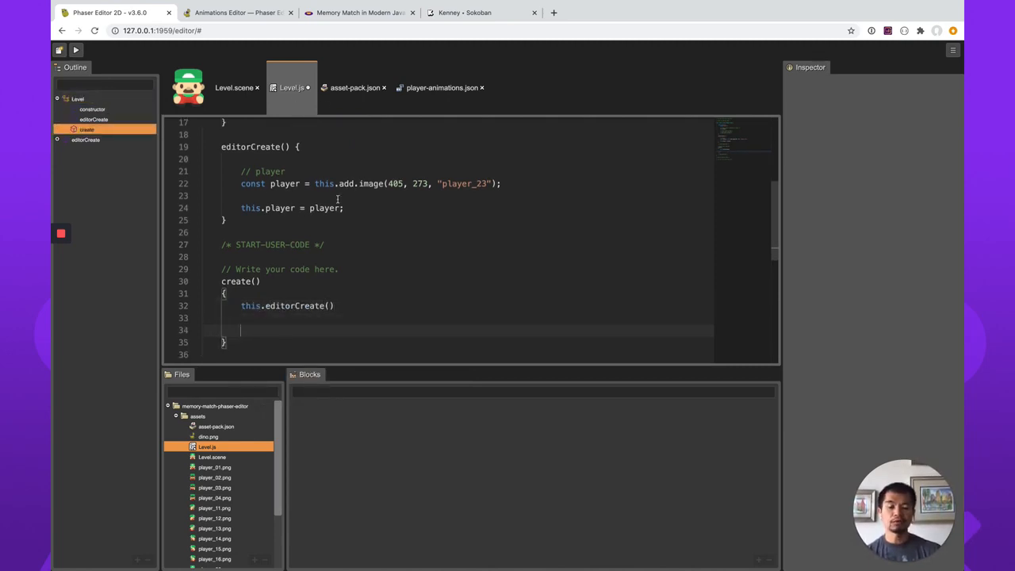
text(this)
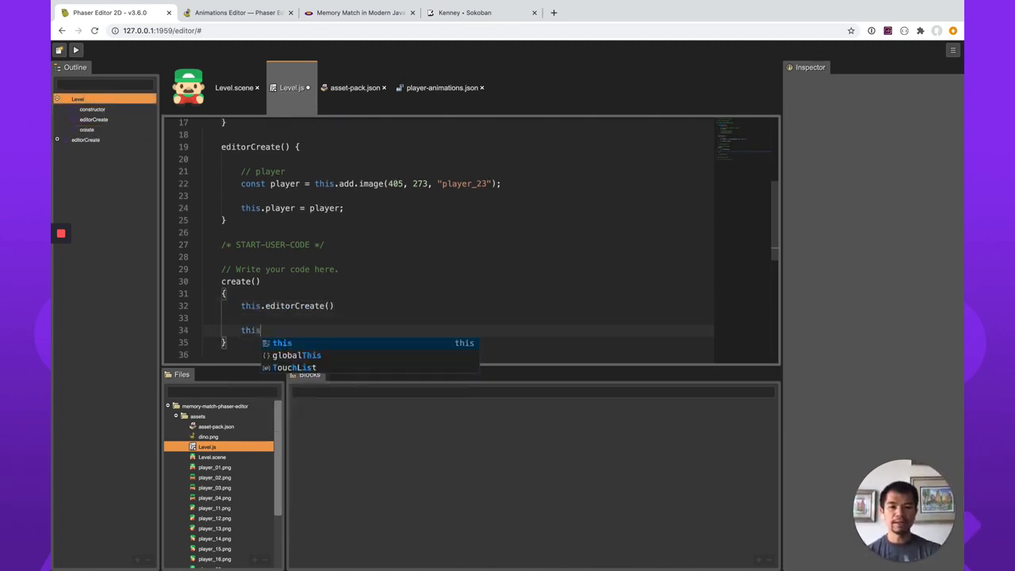
text(.player.pla)
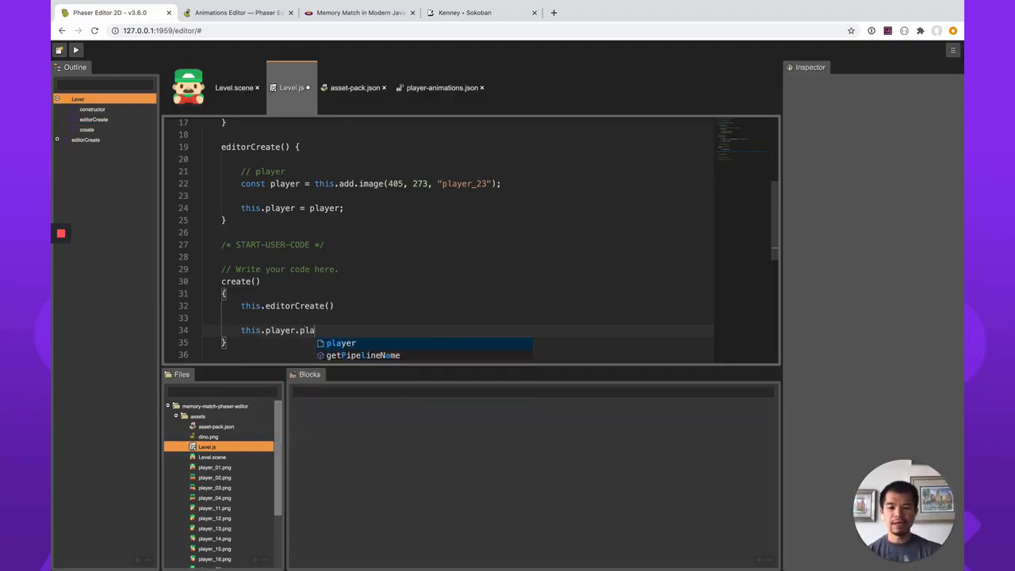
key(BackSpace)
key(BackSpace)
key(BackSpace)
key(BackSpace)
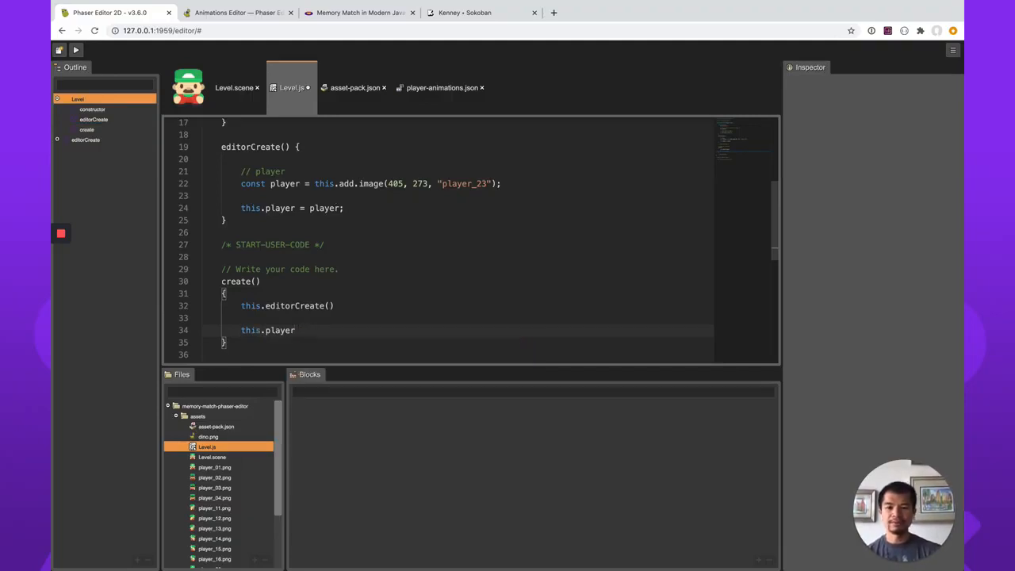
key(shift+super+Left)
key(shift+super+Left)
key(BackSpace)
key(BackSpace)
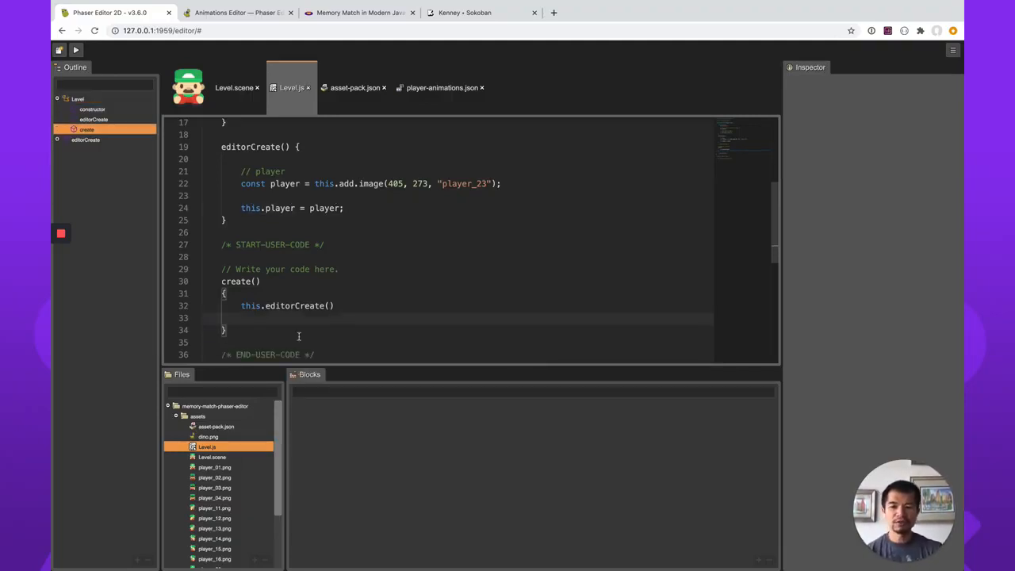
Cut the player image out of the Level scene.
click(235, 88)
click(493, 276)
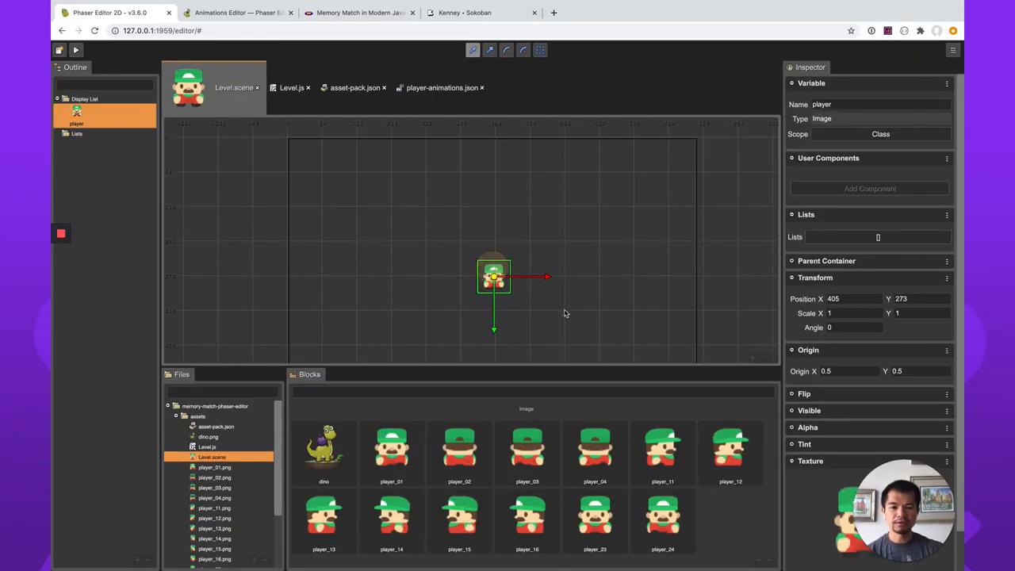
right_click(499, 288)
mouse_move(547, 434)
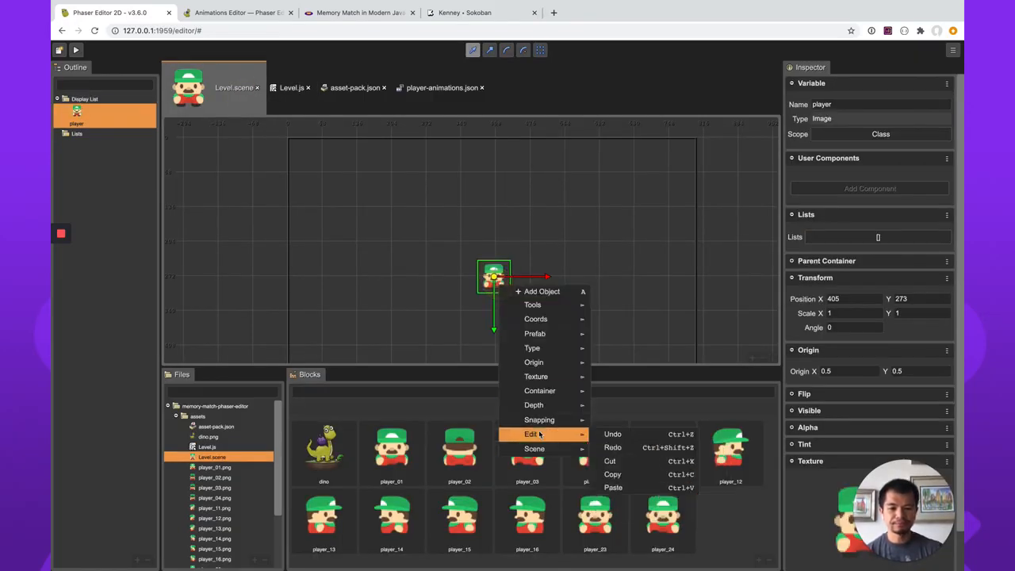
click(611, 462)
Add a built-in Sprite object to the Level scene.
right_click(476, 271)
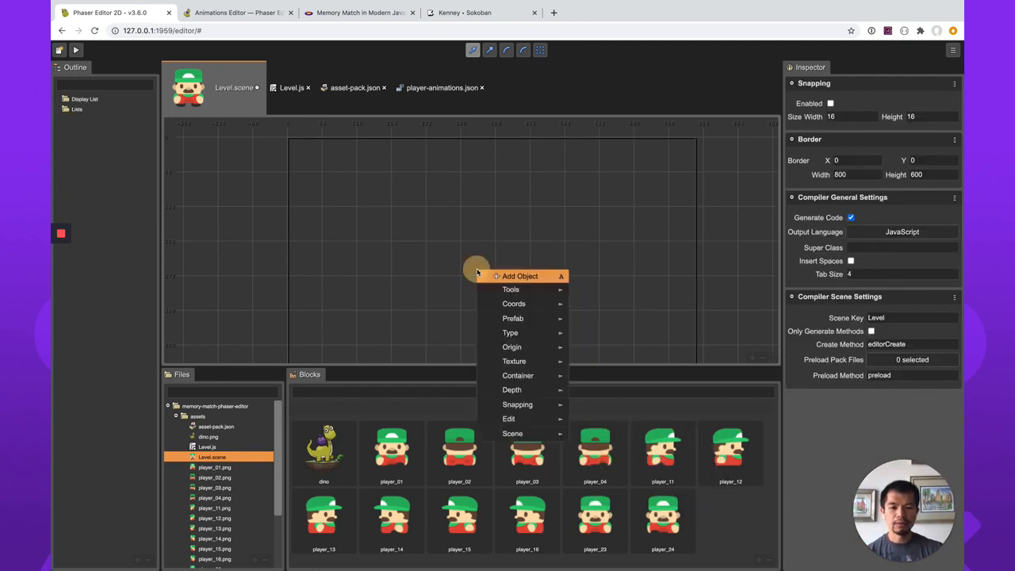
click(495, 274)
click(353, 348)
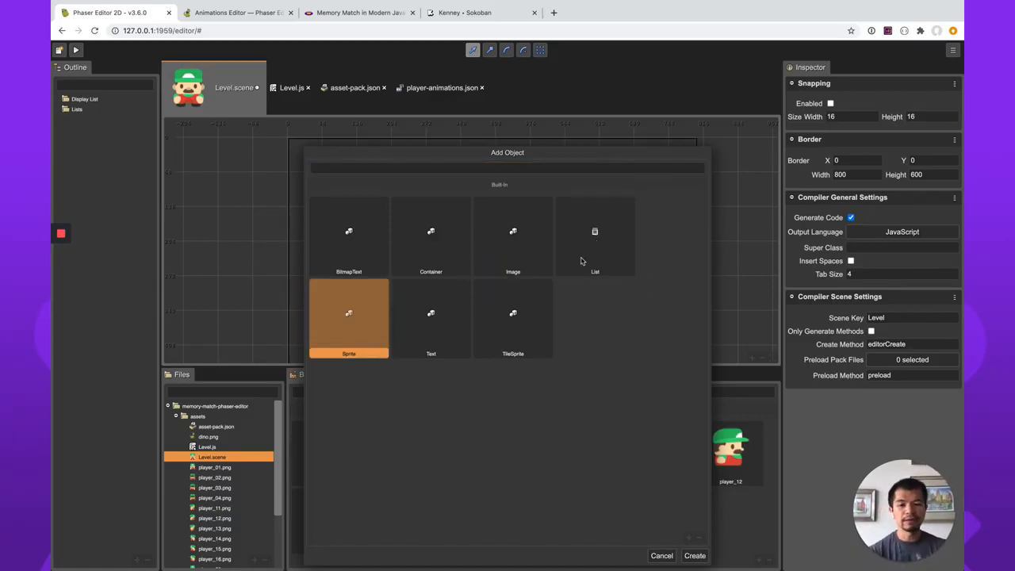
click(431, 328)
click(499, 337)
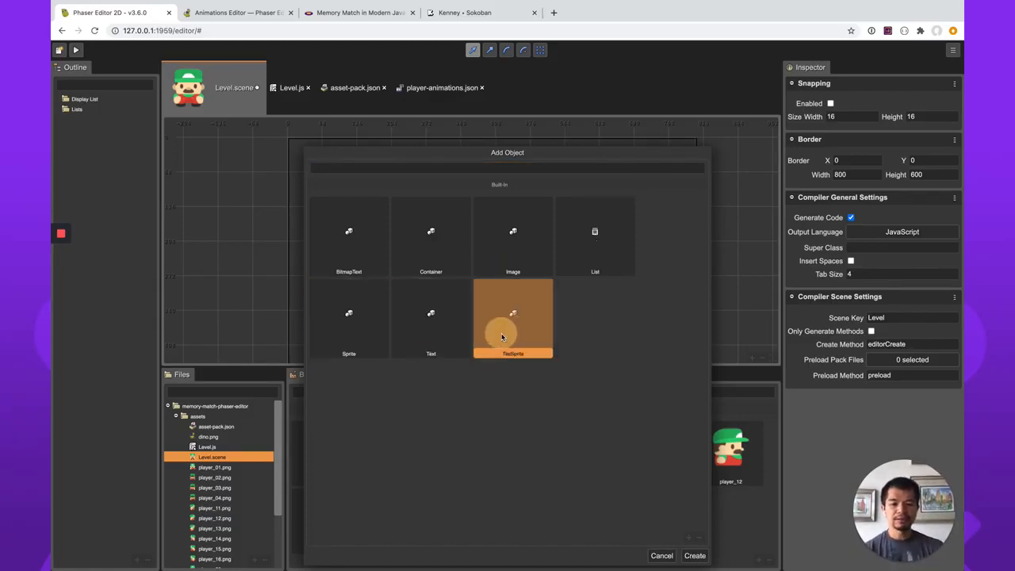
click(356, 321)
click(696, 556)
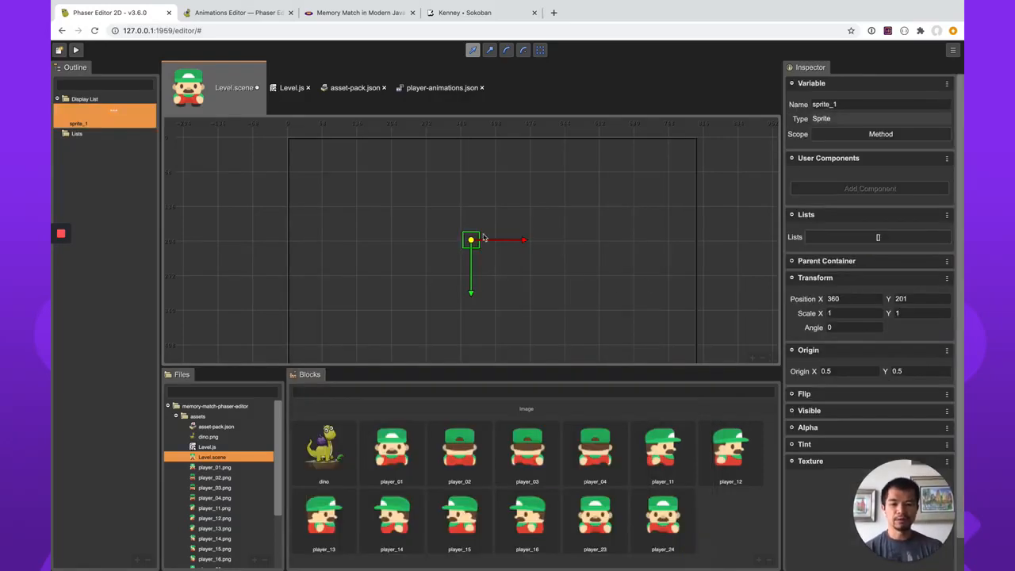
Assign the player_23 texture to the new sprite.
scroll(803, 542, down, 1)
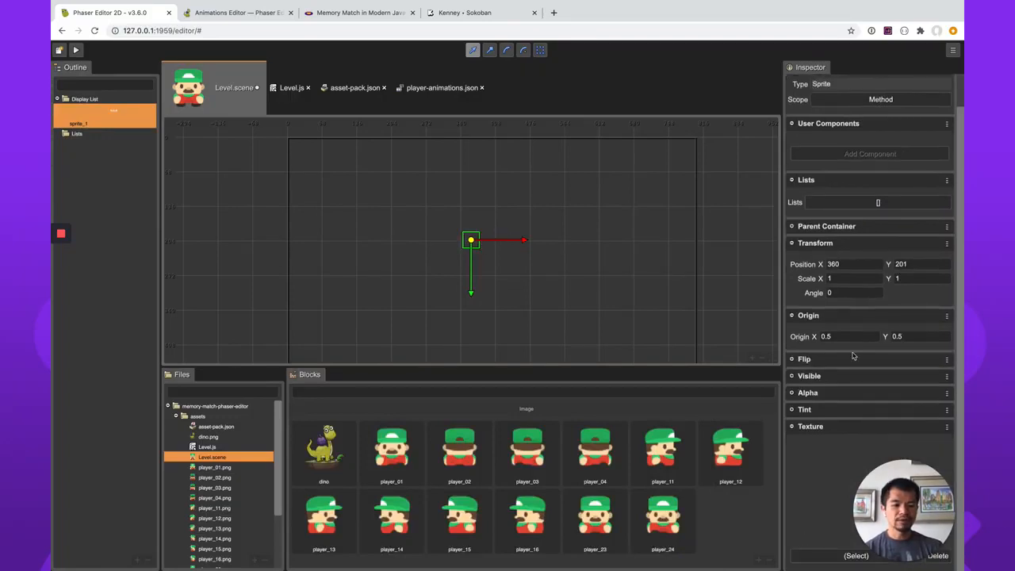
scroll(855, 226, up, 1)
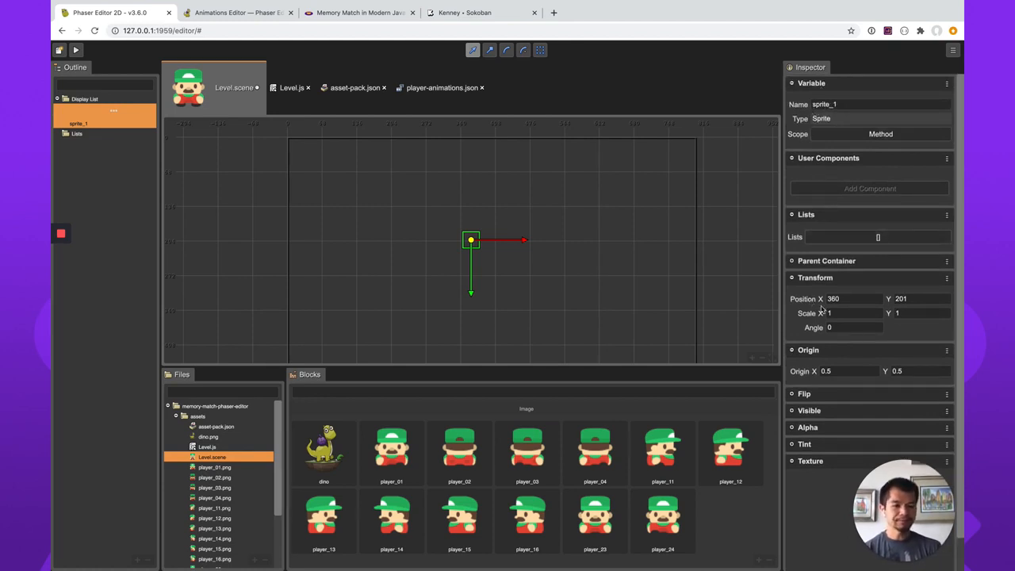
scroll(819, 425, down, 1)
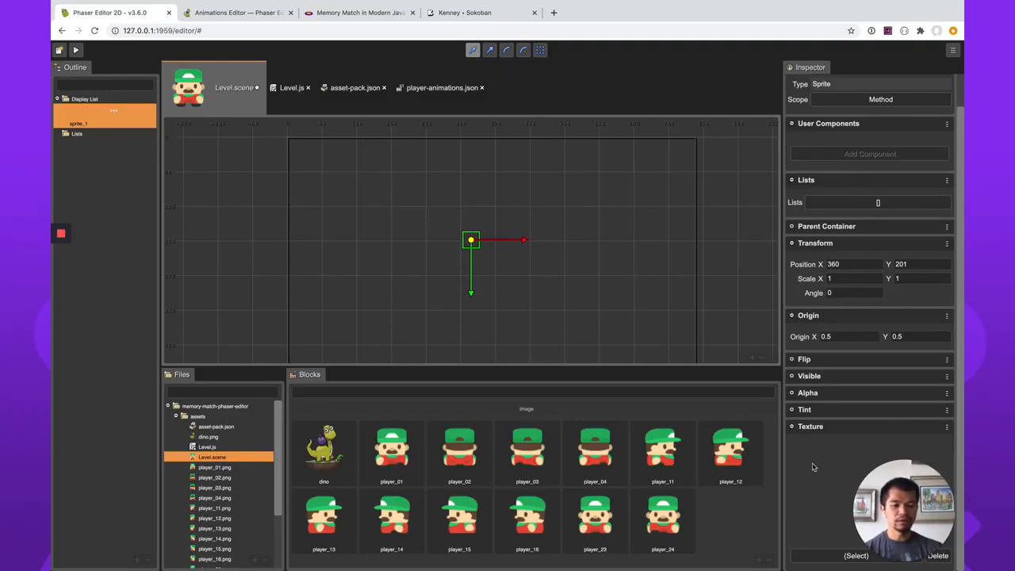
click(824, 556)
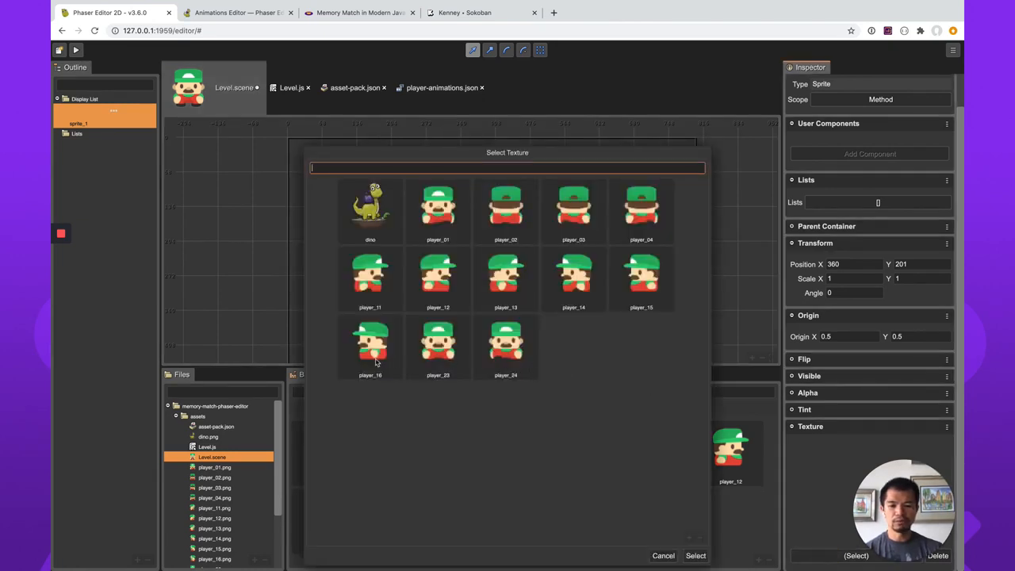
click(447, 345)
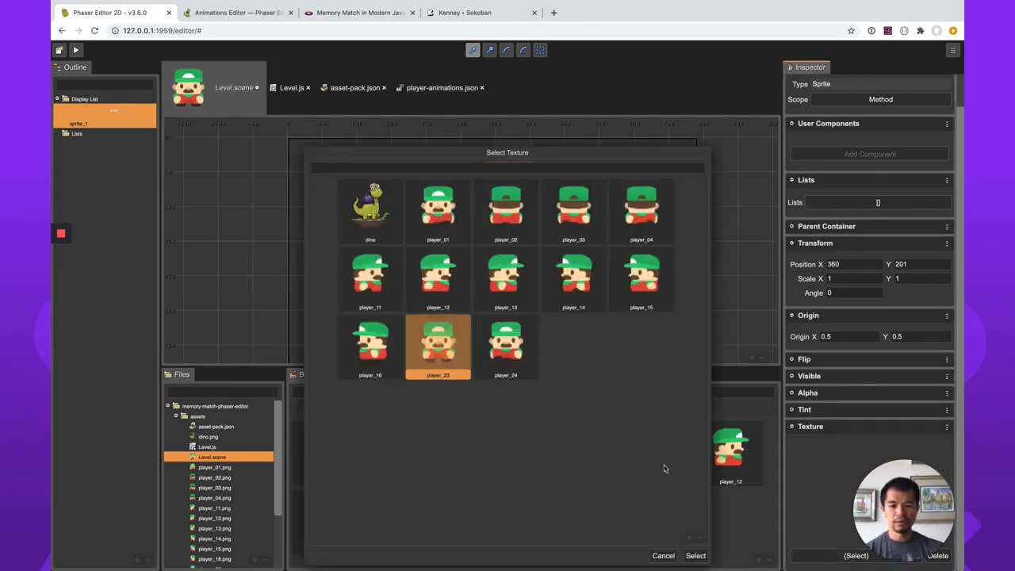
click(694, 558)
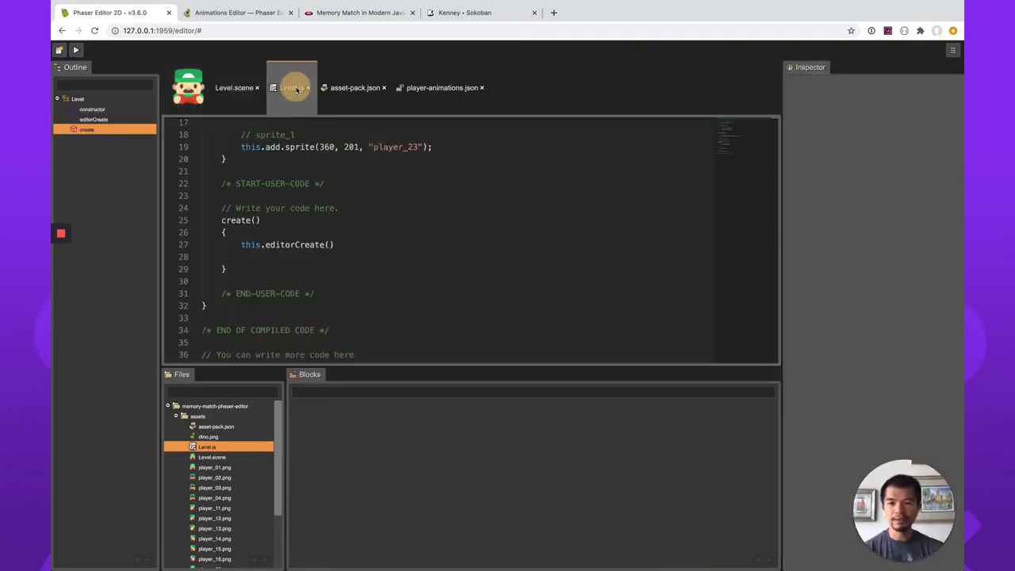
Insert another blank line after the this.editorCreate() call in the create() method of Level.js.
click(293, 88)
scroll(457, 277, down, 1)
scroll(456, 278, up, 2)
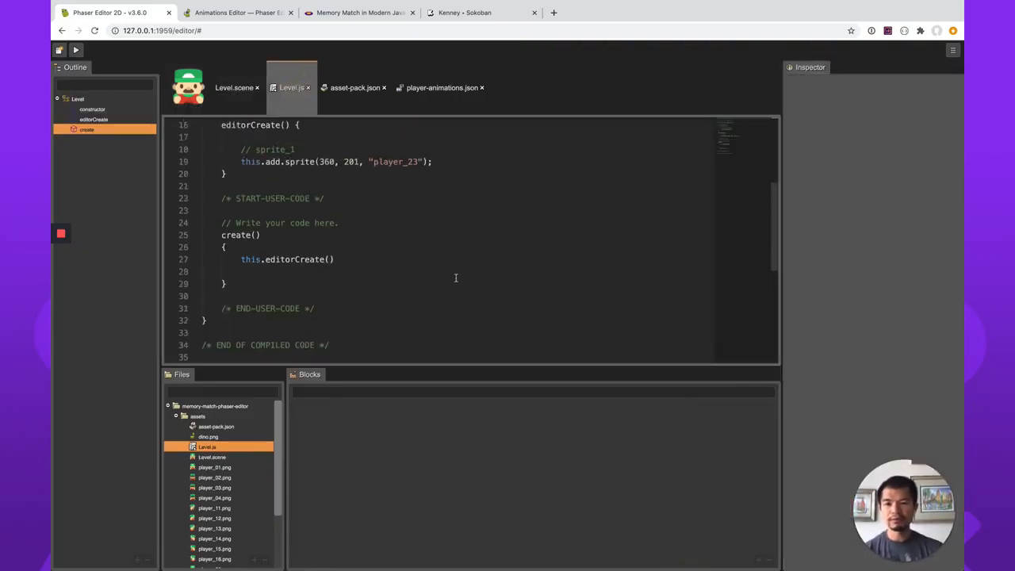
click(367, 275)
key(Return)
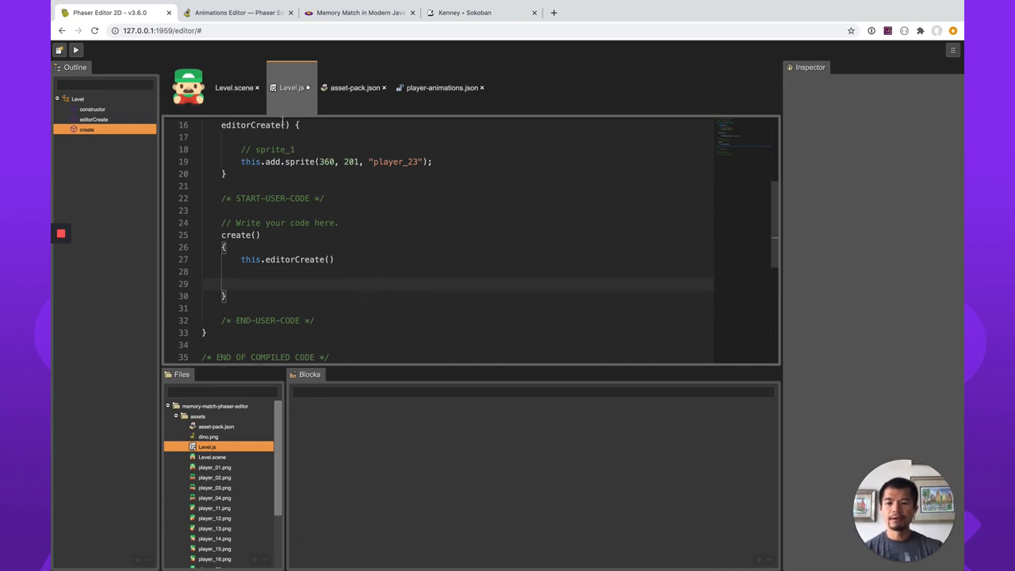
Rename the sprite's variable in the Level scene as player.
click(241, 98)
click(848, 105)
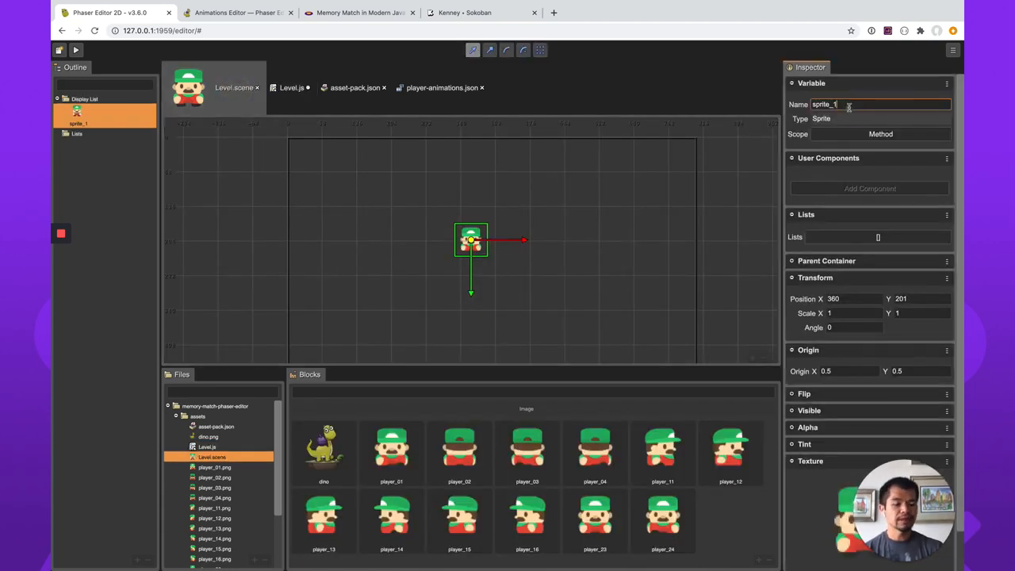
double_click(849, 105)
key(BackSpace)
text(player)
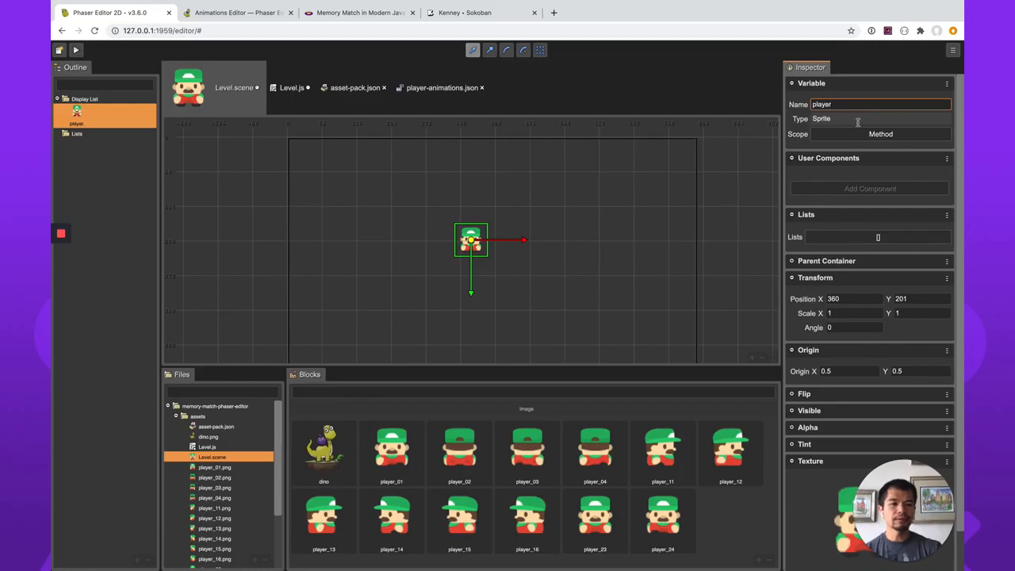
Set the player sprite's variable scope to Class and try to save the scene.
click(872, 134)
click(877, 166)
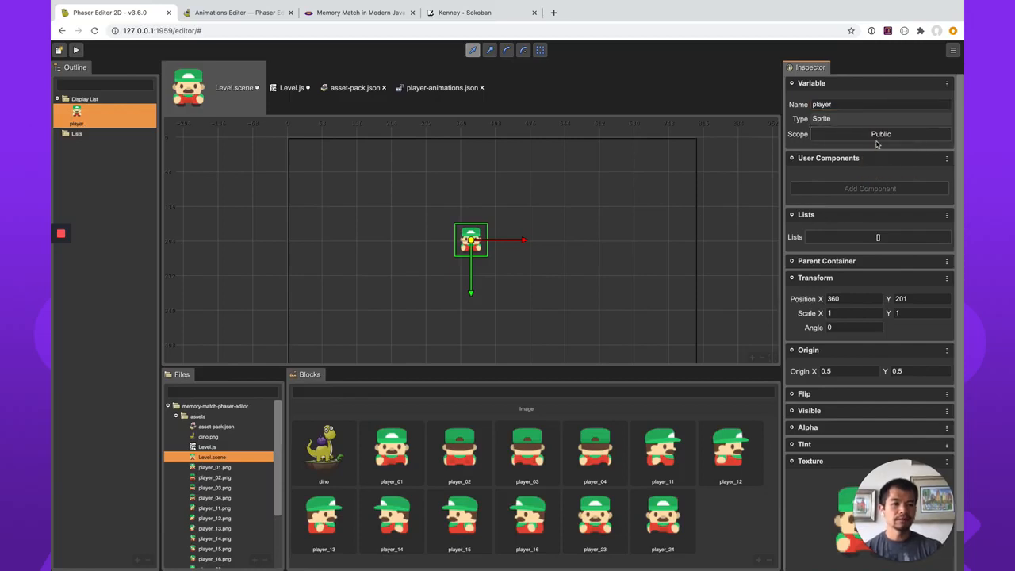
click(877, 137)
click(879, 153)
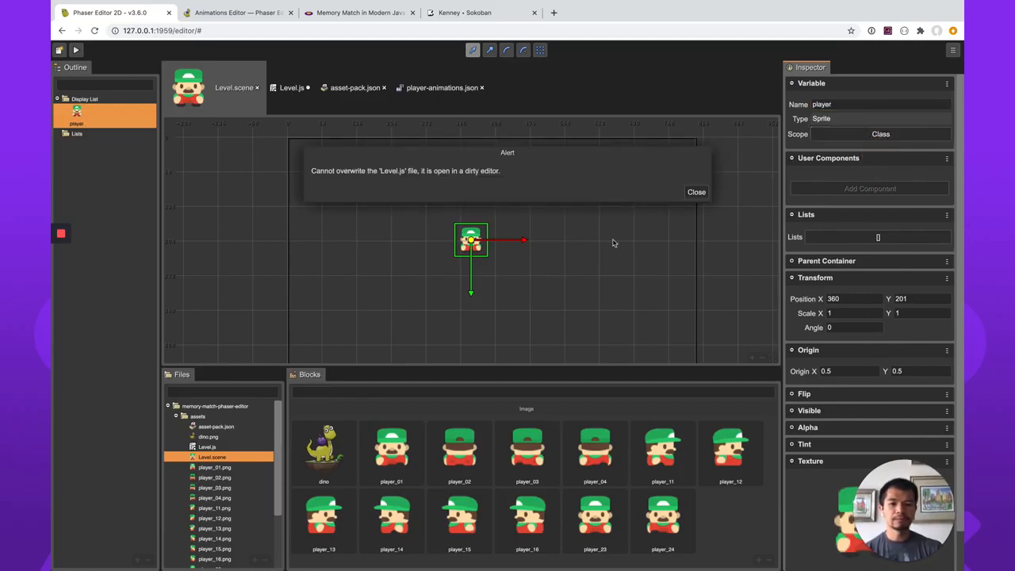
click(697, 192)
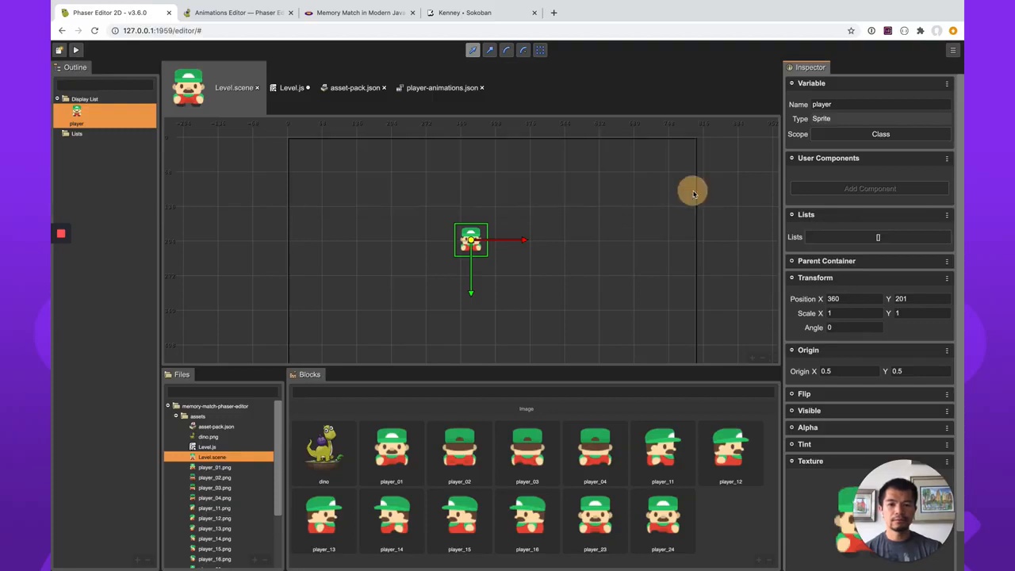
Save the pending Level.js edits, then reselect Class as the player sprite's scope in the Level scene.
click(293, 89)
click(235, 88)
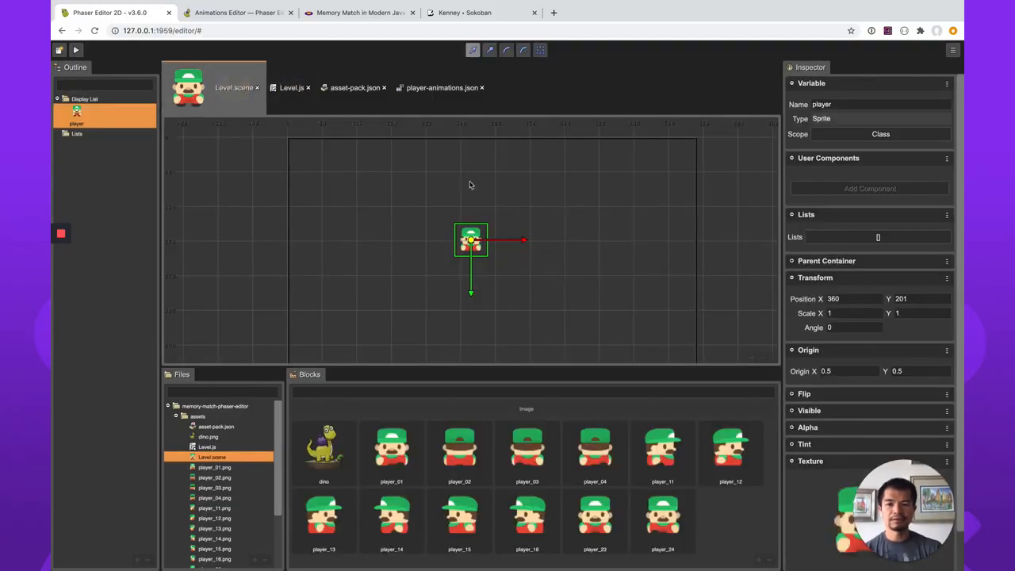
click(299, 90)
click(238, 84)
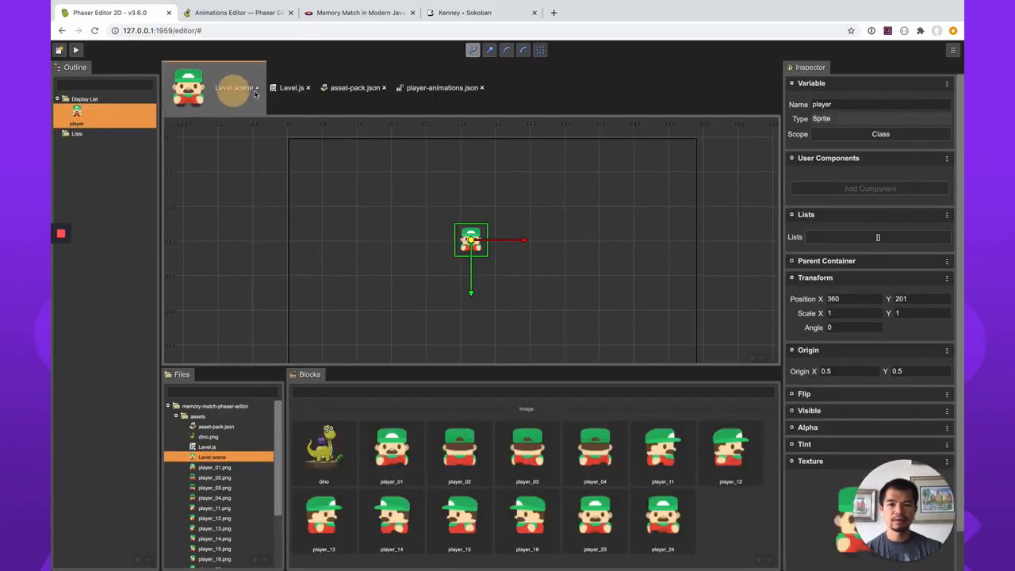
click(872, 135)
click(882, 155)
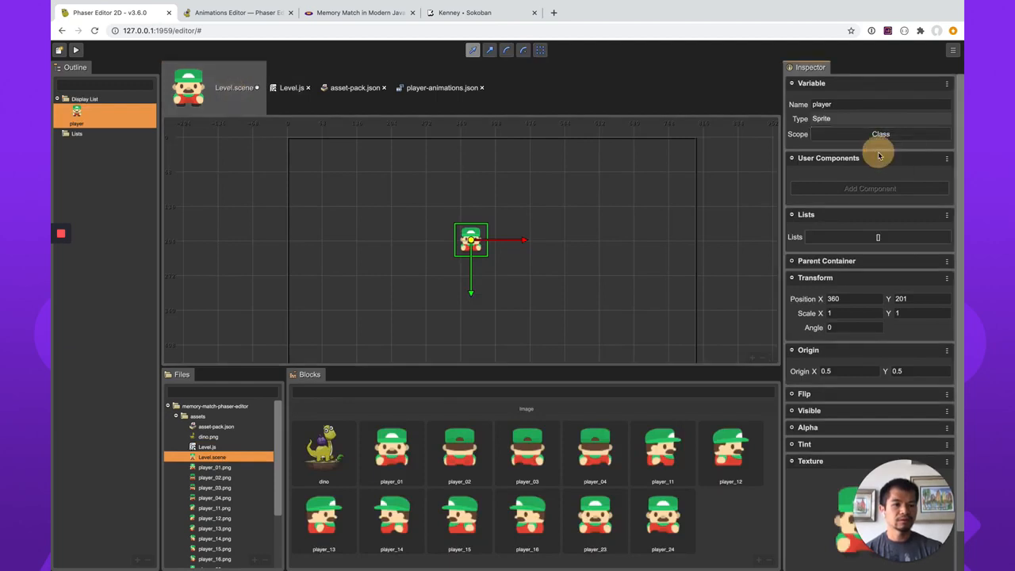
Add this.player.play('down-walk') after the this.editorCreate() call in the create() method of Level.js and save the file.
click(290, 89)
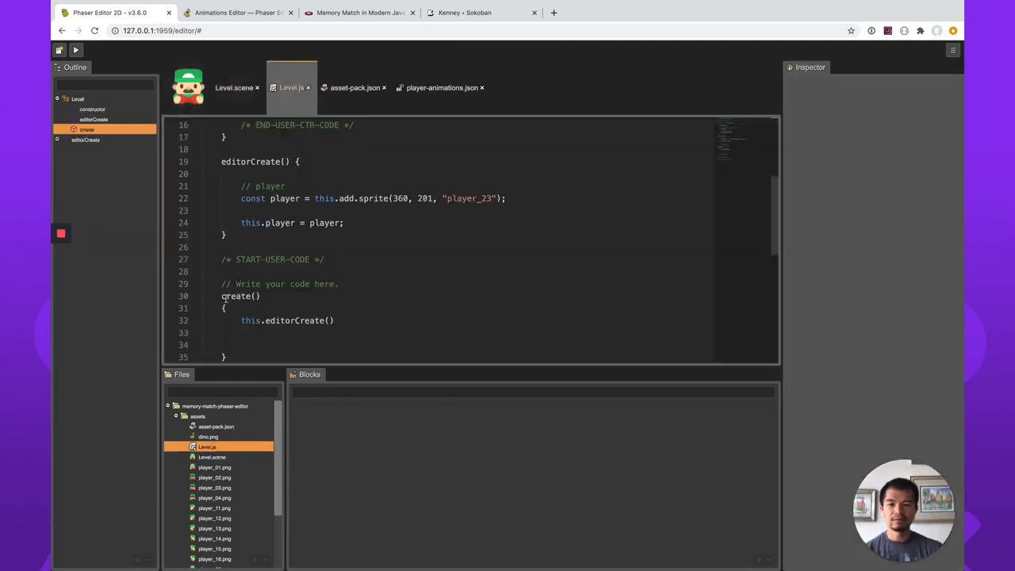
click(351, 333)
click(354, 346)
click(349, 333)
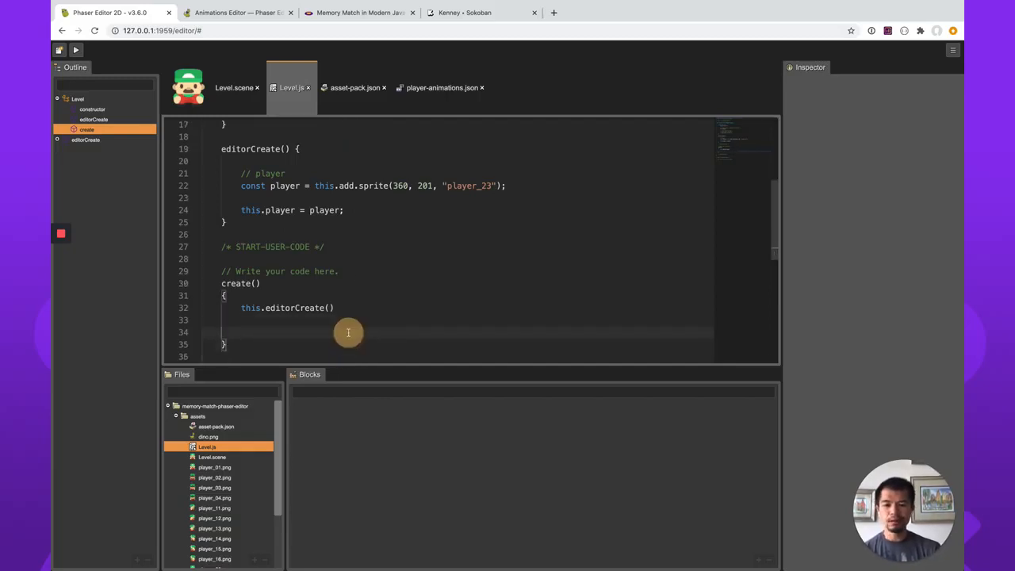
text(this.player)
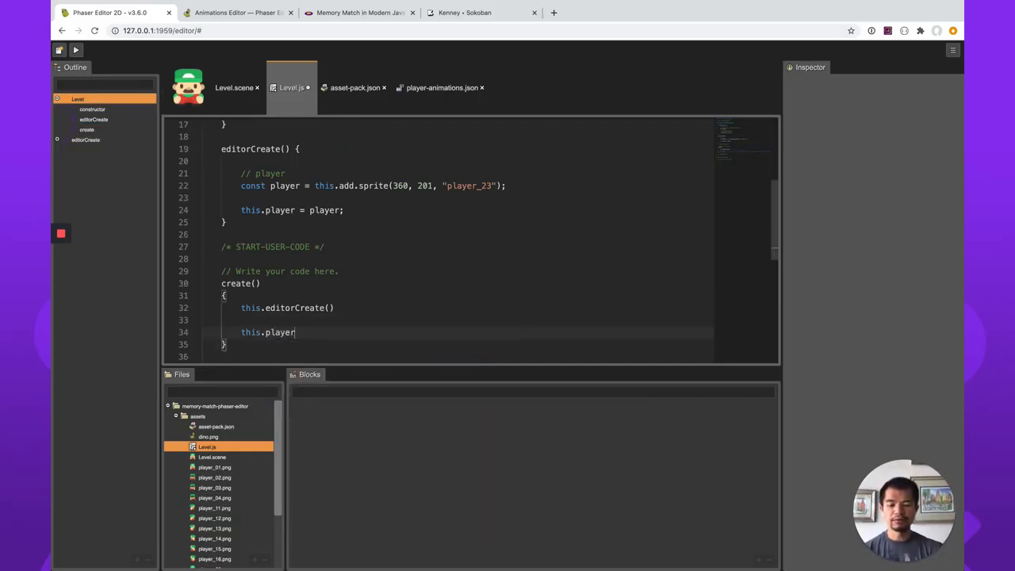
text(.play()
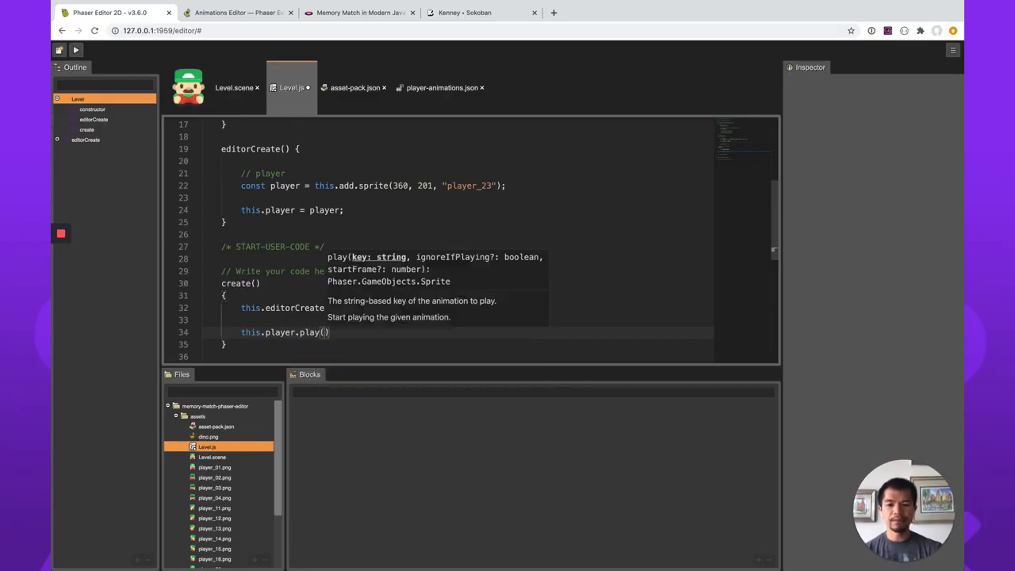
text('idle-walk)
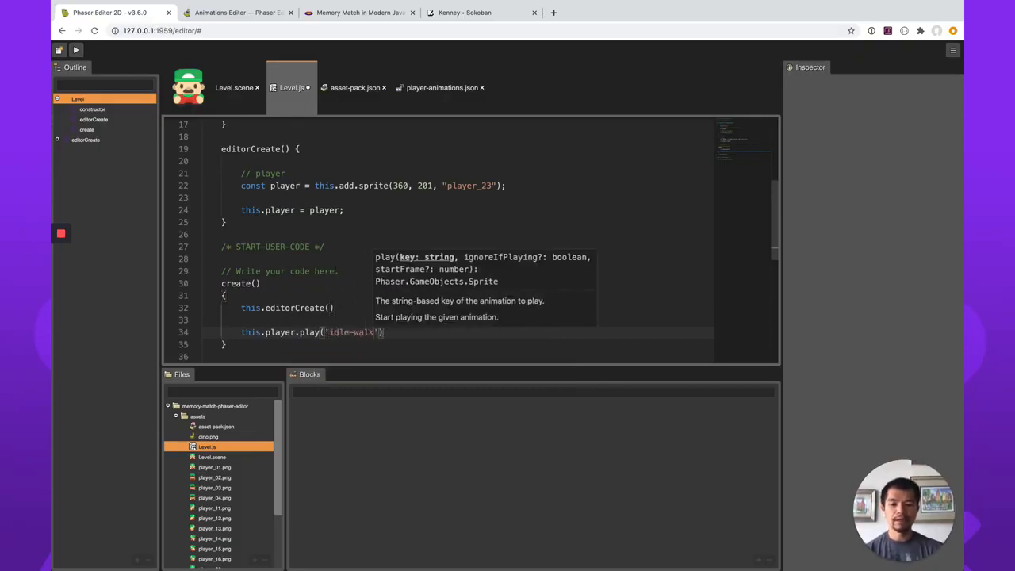
key(BackSpace)
key(BackSpace)
key(BackSpace)
key(BackSpace)
key(BackSpace)
key(BackSpace)
key(BackSpace)
text(down-walk)
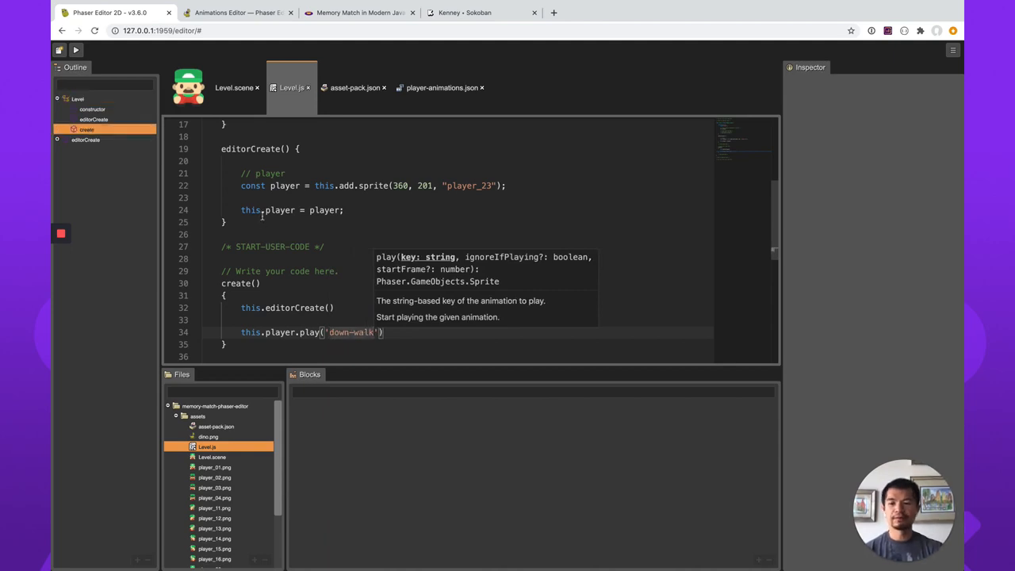
Run the game from the Level scene to check the player's walking animation, and return to Phaser Editor.
click(234, 87)
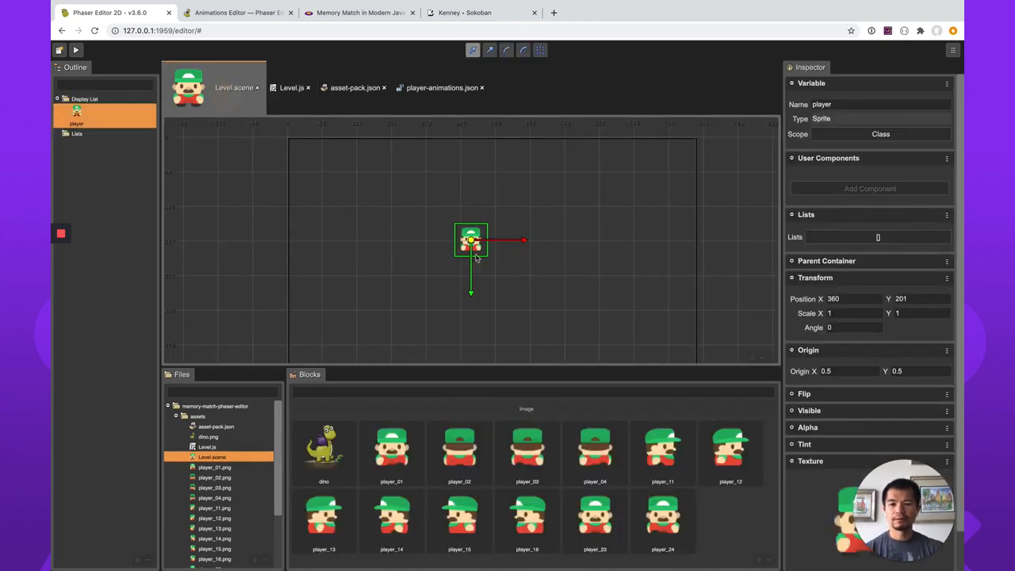
click(77, 51)
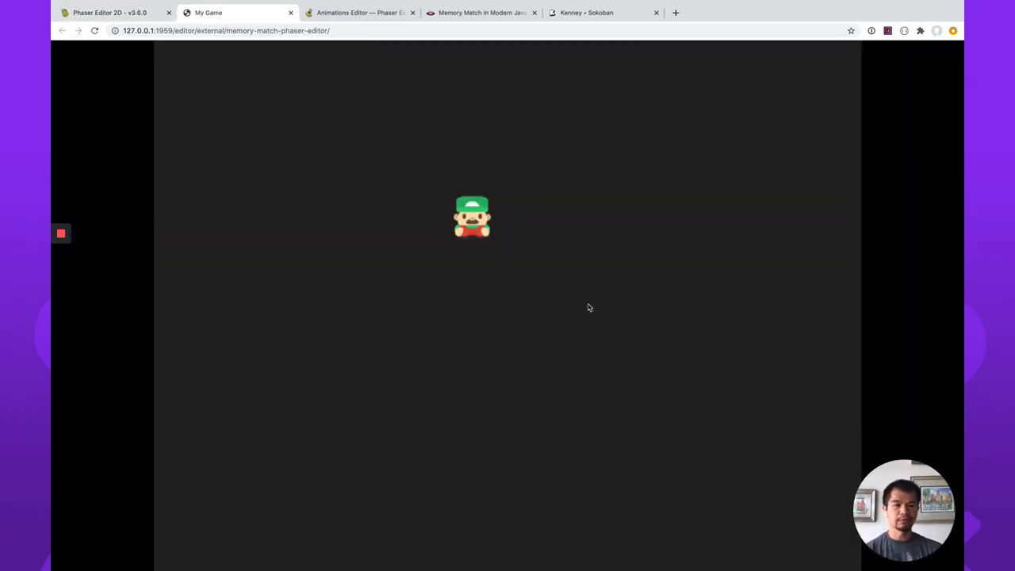
click(103, 13)
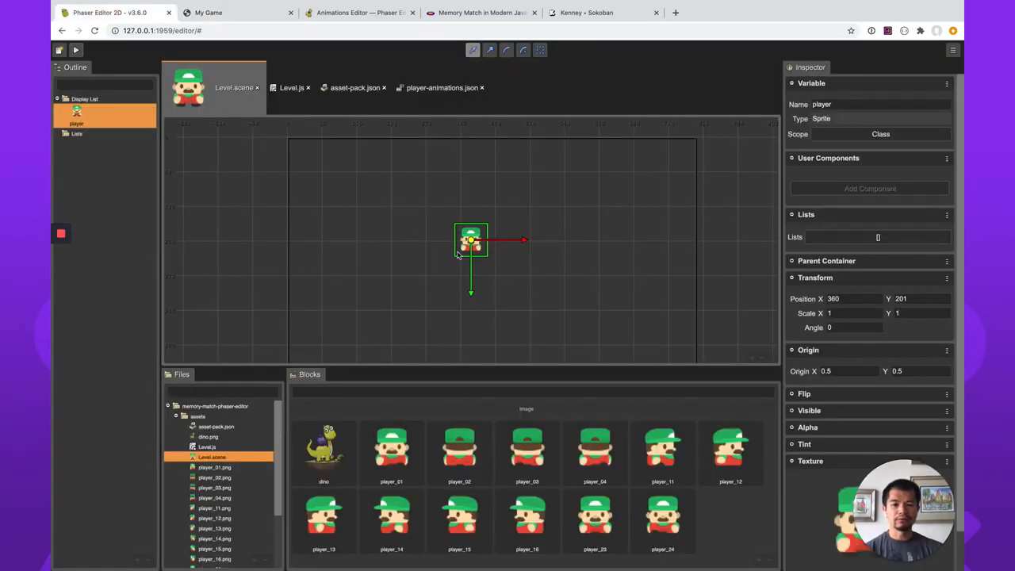
key(space)
drag(643, 287, 614, 245)
click(764, 357)
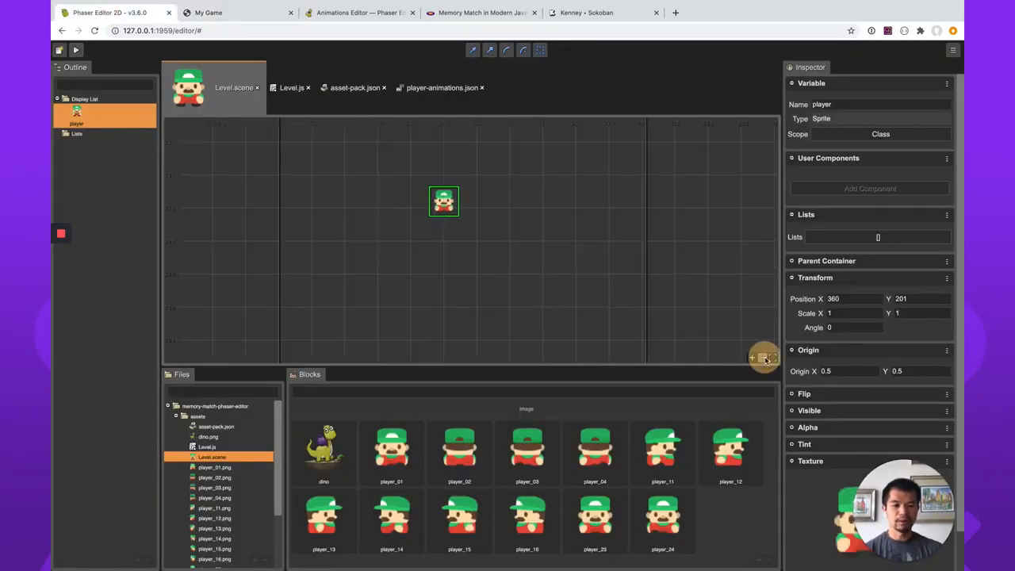
click(764, 357)
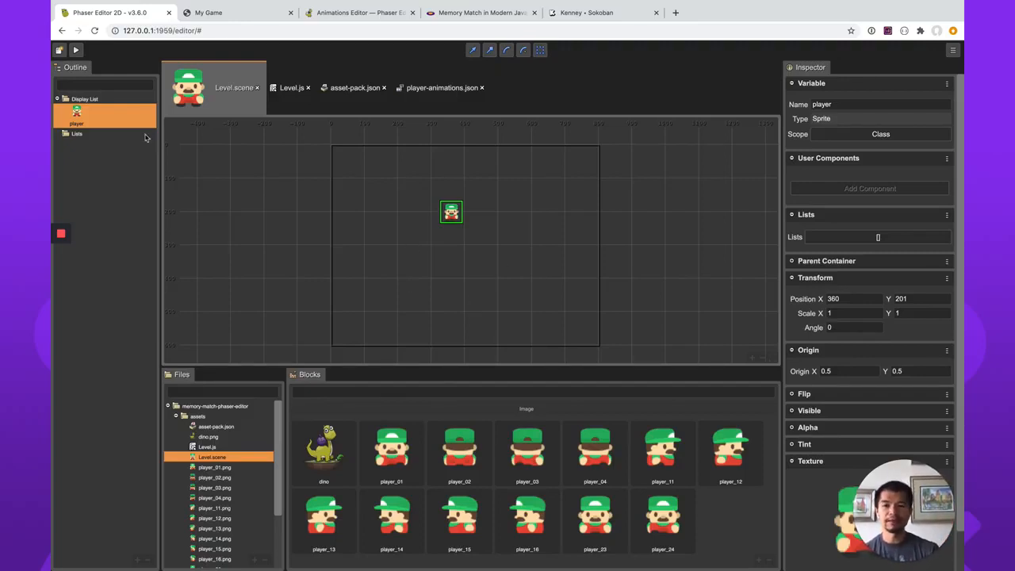
click(574, 300)
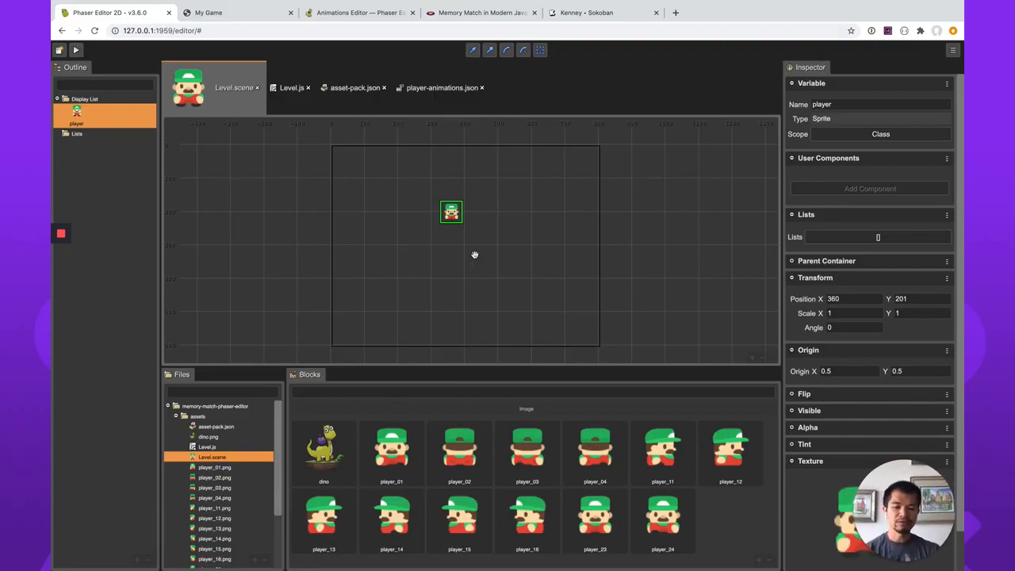
Switch to the Memory Match article and review the walk animations code and the Add Player Movement section through its update() method.
click(480, 12)
scroll(581, 308, down, 3)
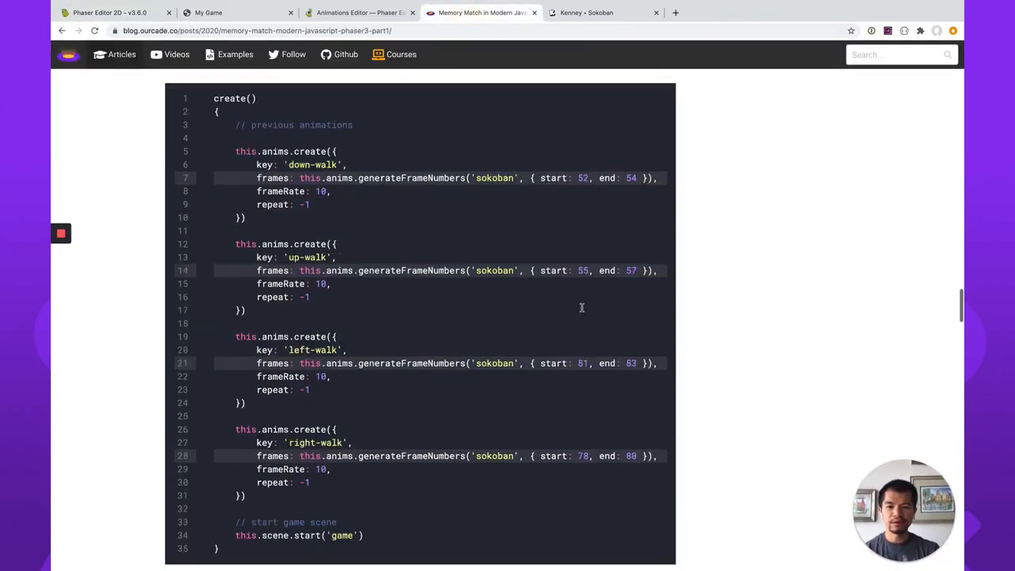
scroll(581, 308, down, 7)
scroll(581, 308, up, 4)
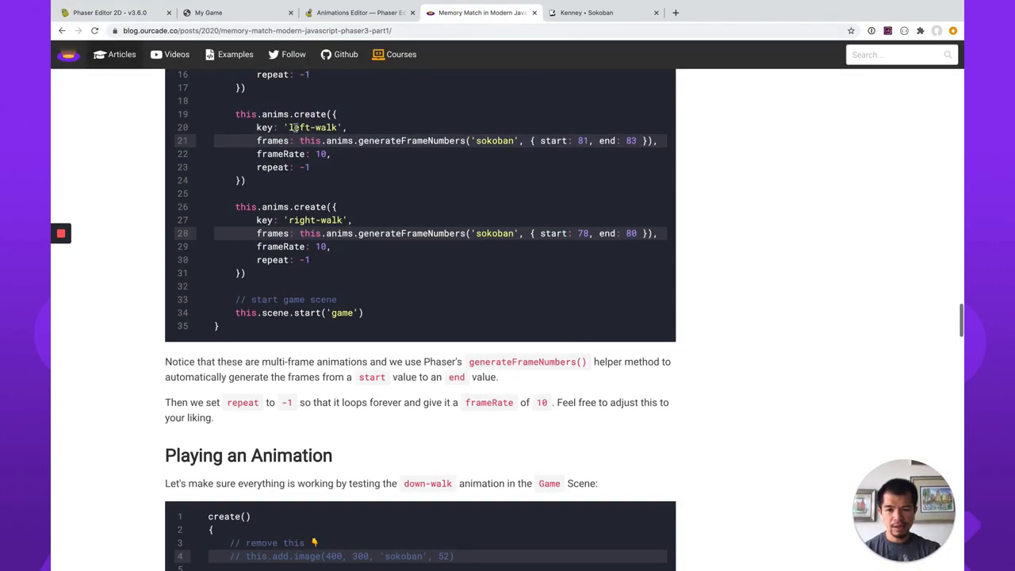
scroll(356, 238, up, 2)
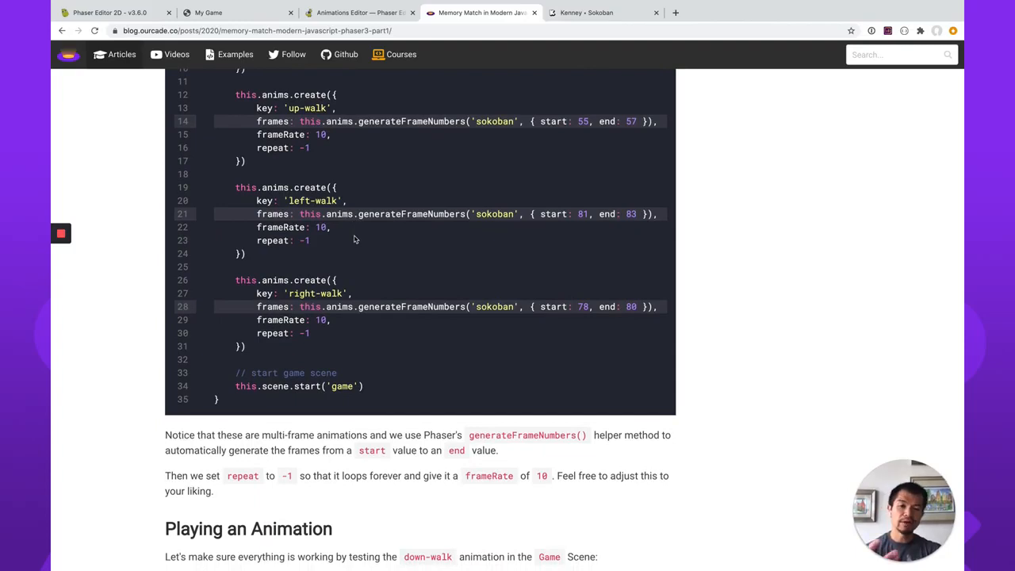
scroll(356, 238, down, 4)
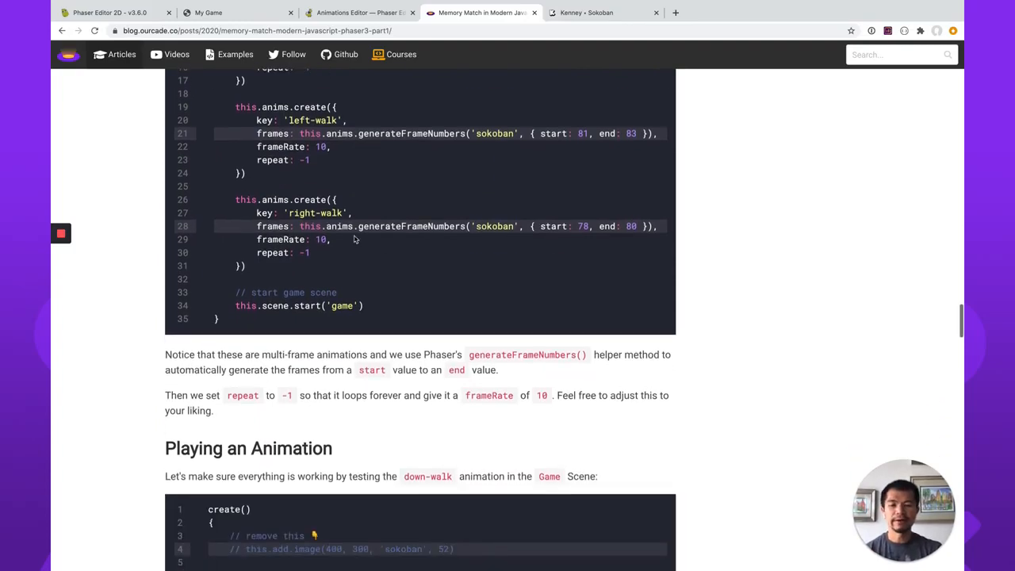
scroll(354, 239, down, 5)
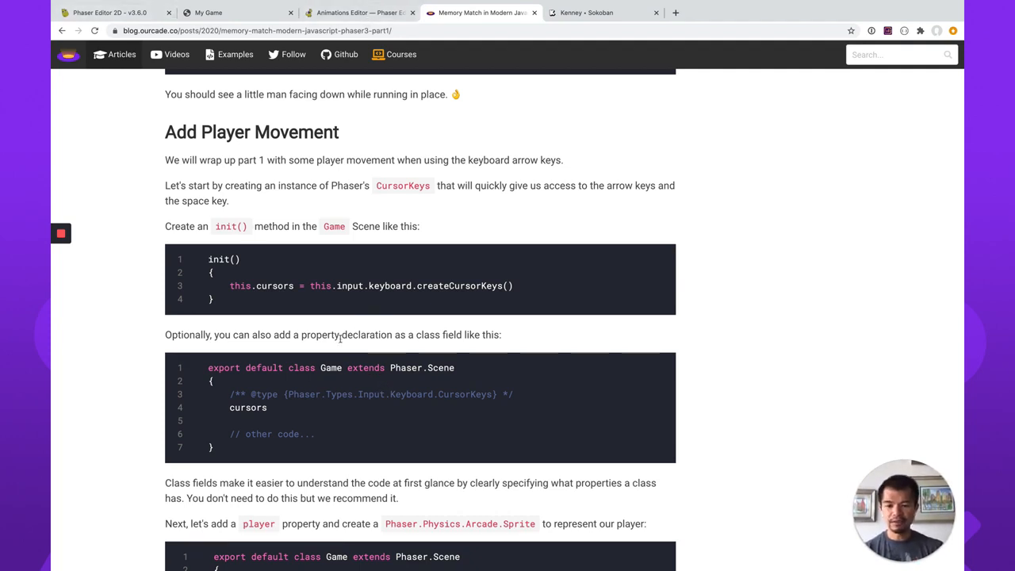
scroll(615, 381, down, 2)
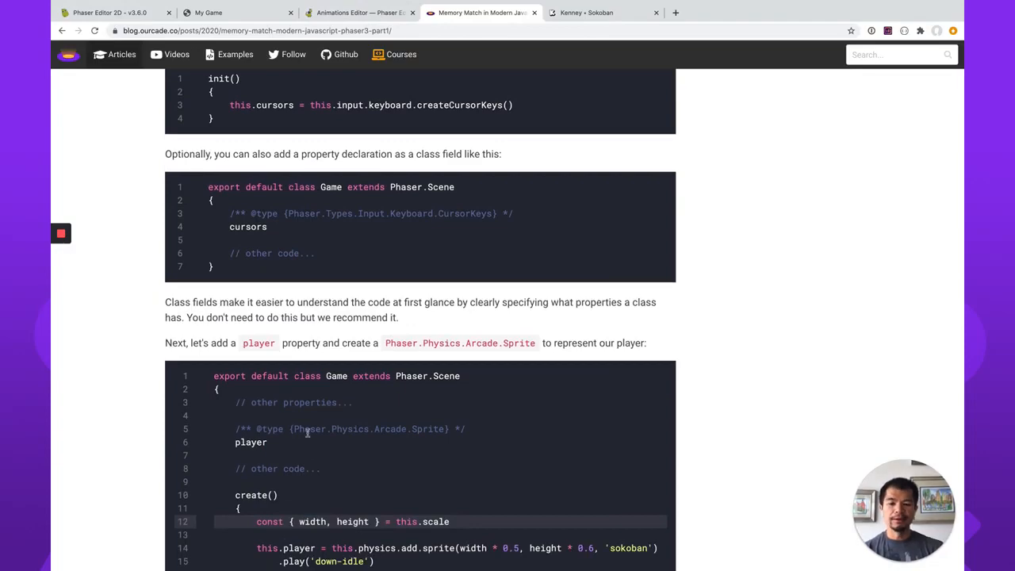
scroll(307, 433, down, 2)
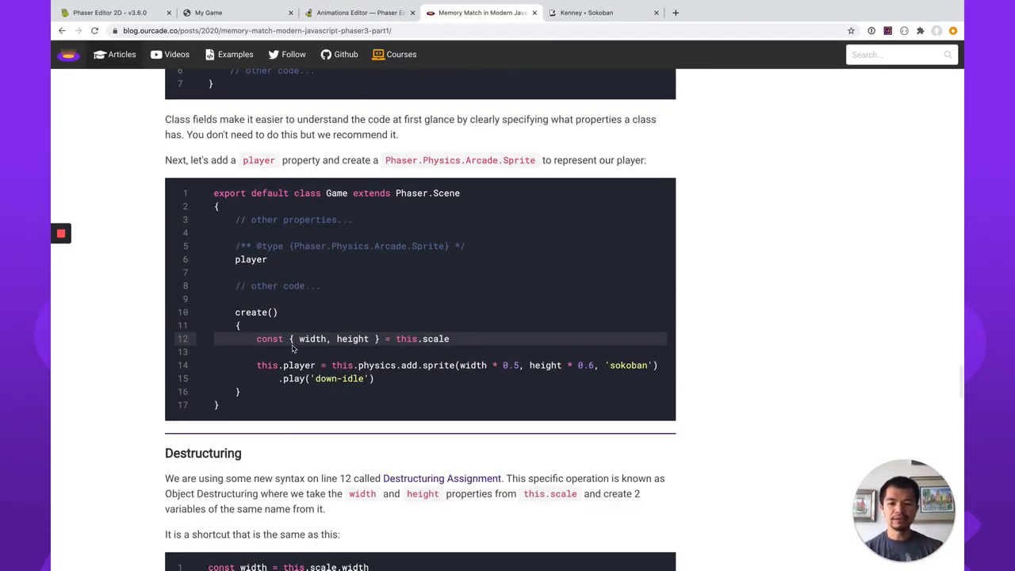
scroll(419, 395, down, 4)
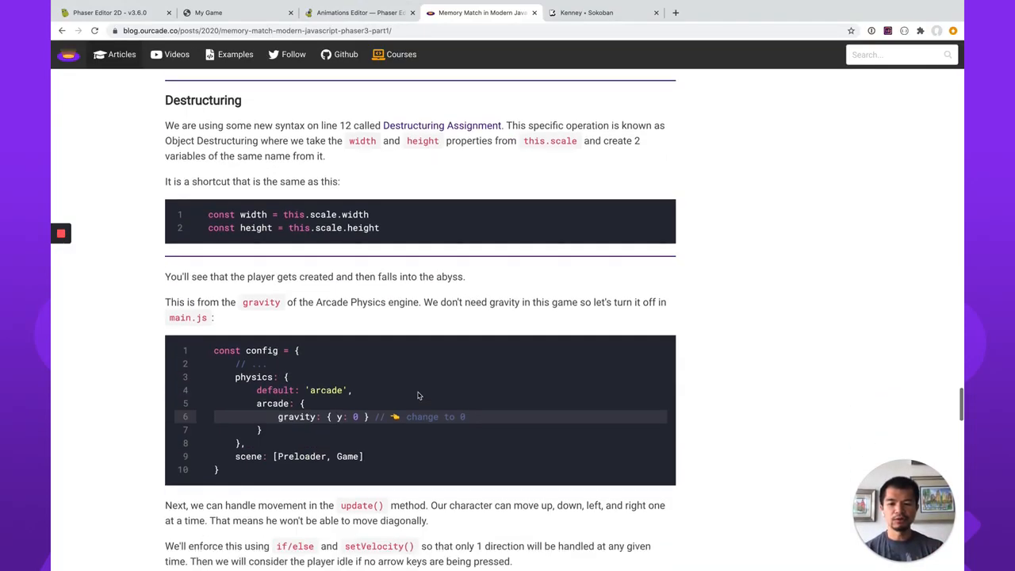
scroll(418, 396, down, 2)
scroll(419, 395, down, 4)
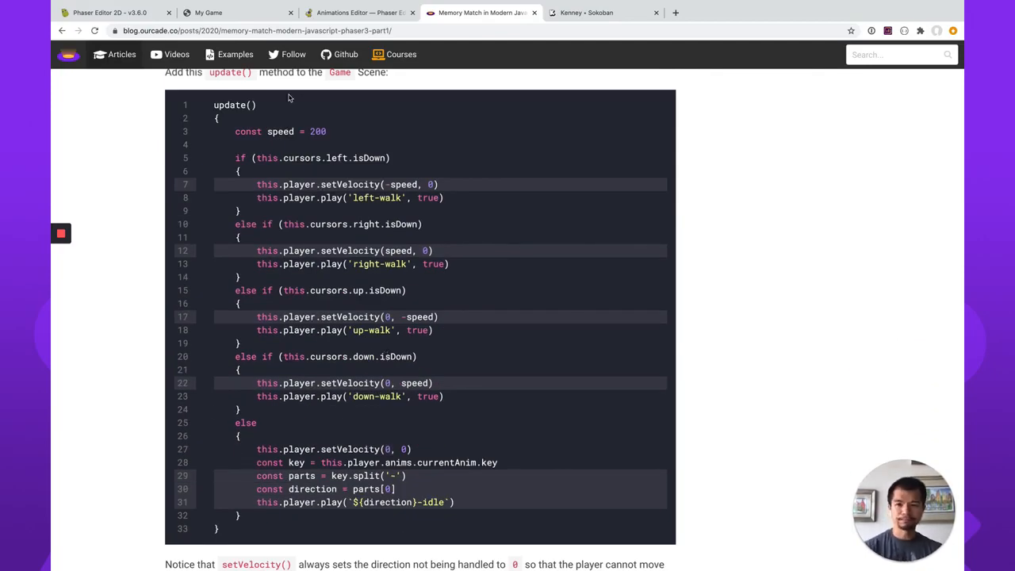
Switch back to Phaser Editor and create a folder named components in the root of the memory-match-phaser-editor project.
click(115, 13)
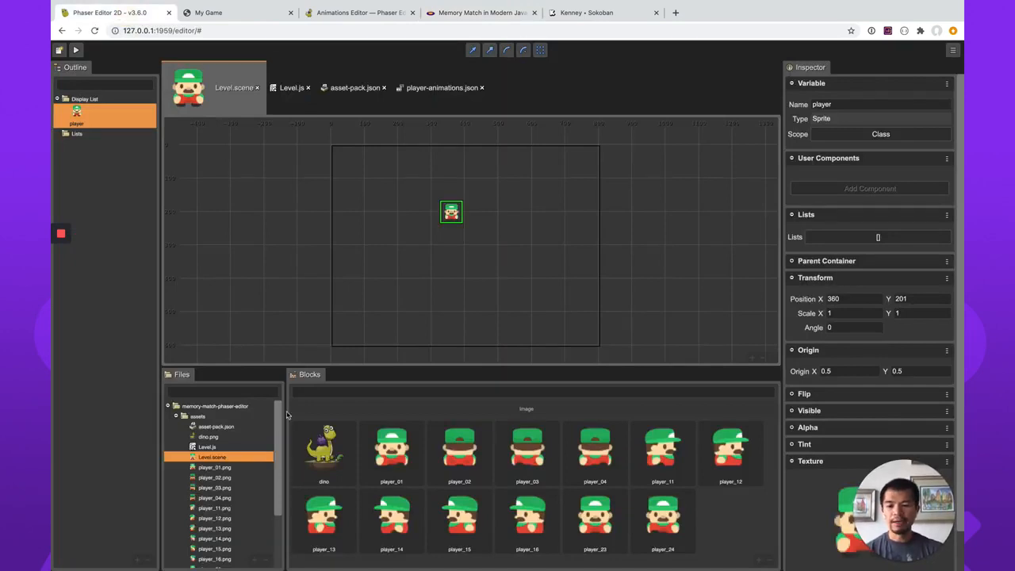
click(203, 418)
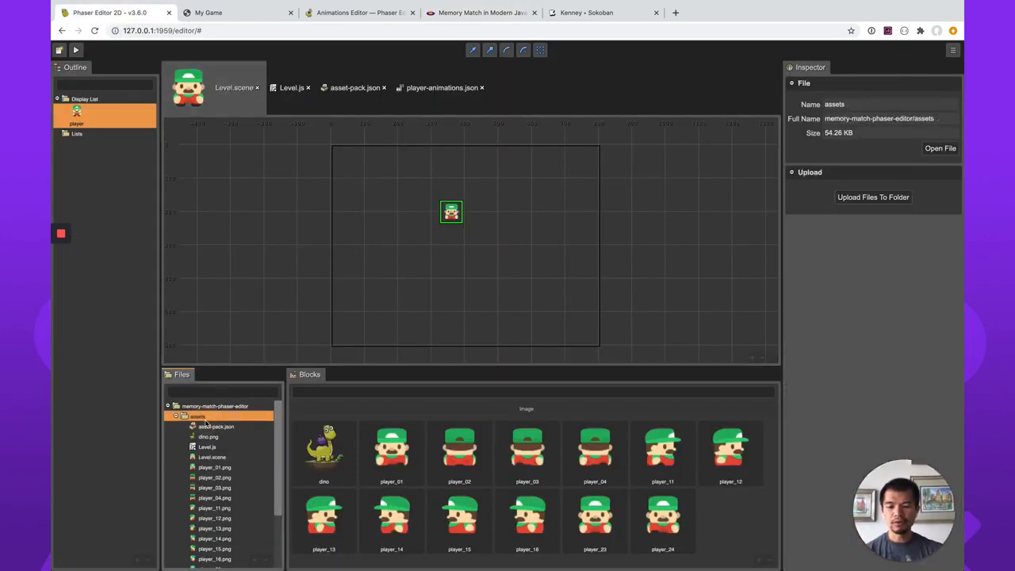
scroll(205, 424, down, 3)
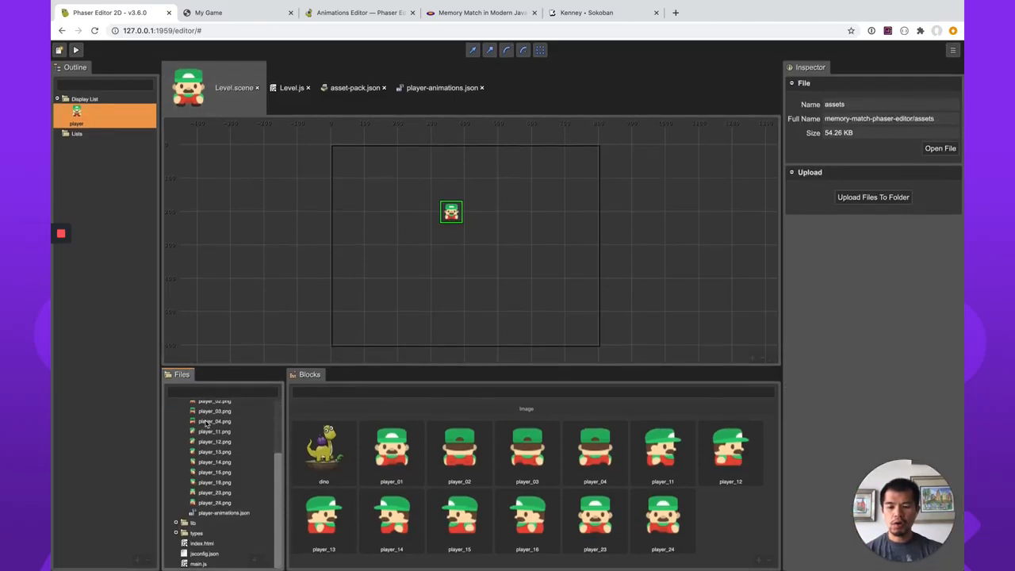
scroll(238, 539, up, 5)
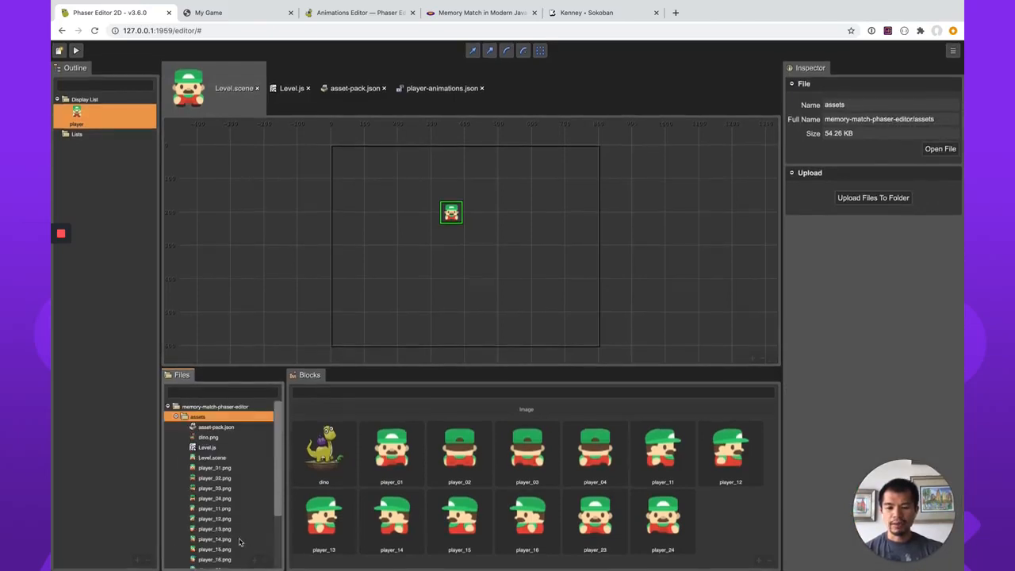
click(204, 406)
right_click(204, 406)
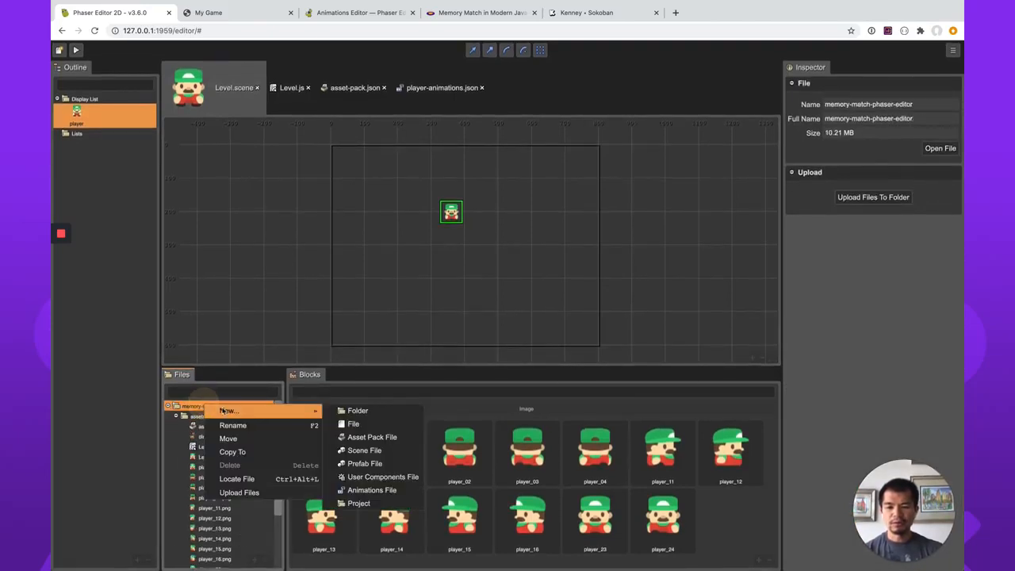
mouse_move(302, 419)
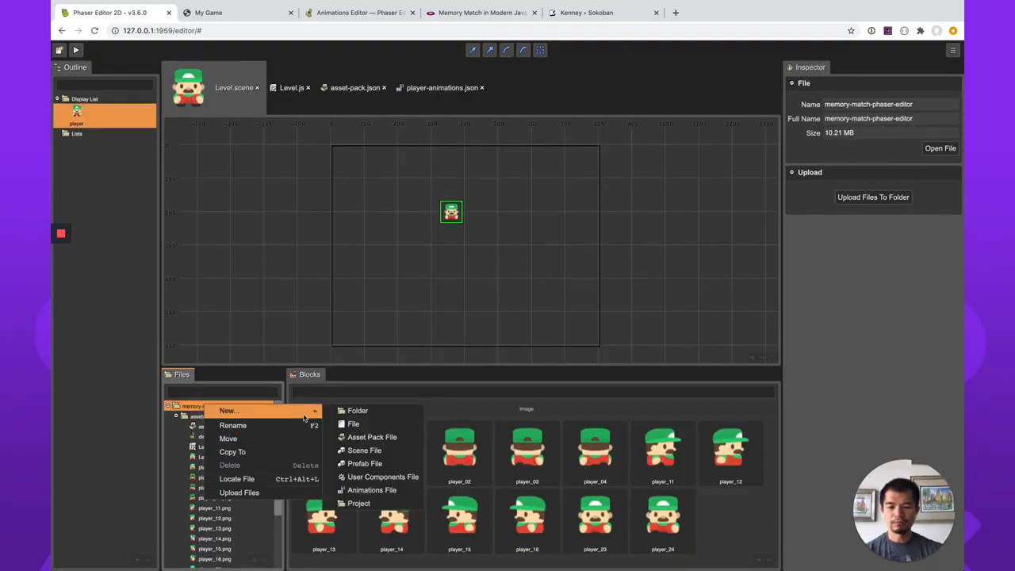
click(357, 410)
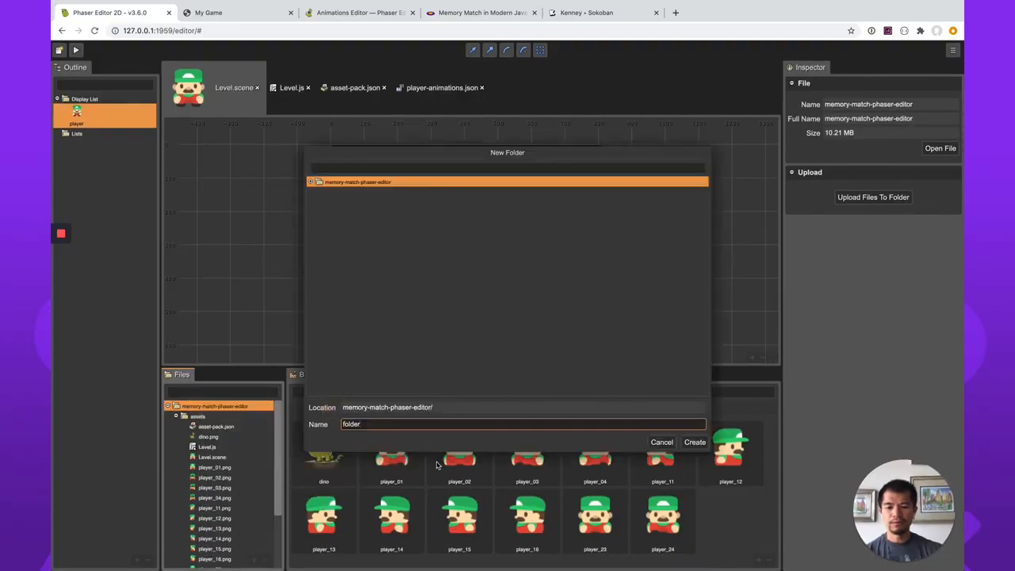
key(ctrl+a)
text(c)
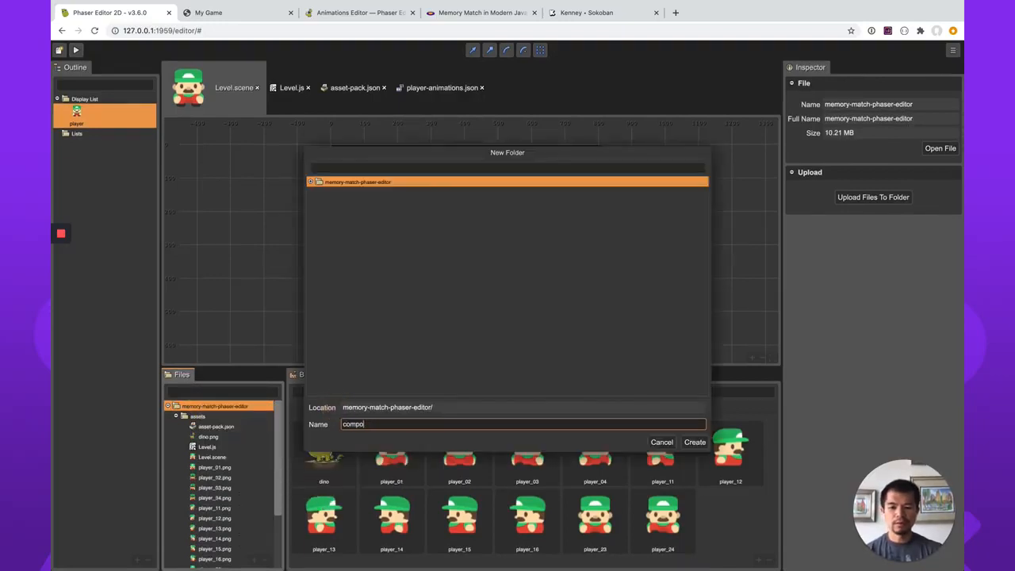
text(omponents)
key(Return)
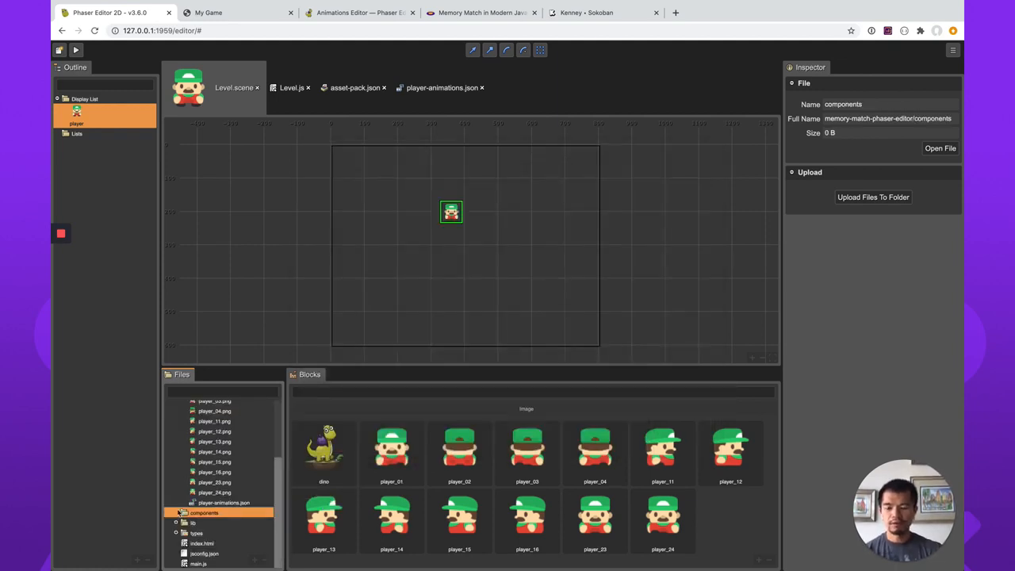
Create a User Components file named game-components inside the components folder.
right_click(191, 515)
mouse_move(235, 476)
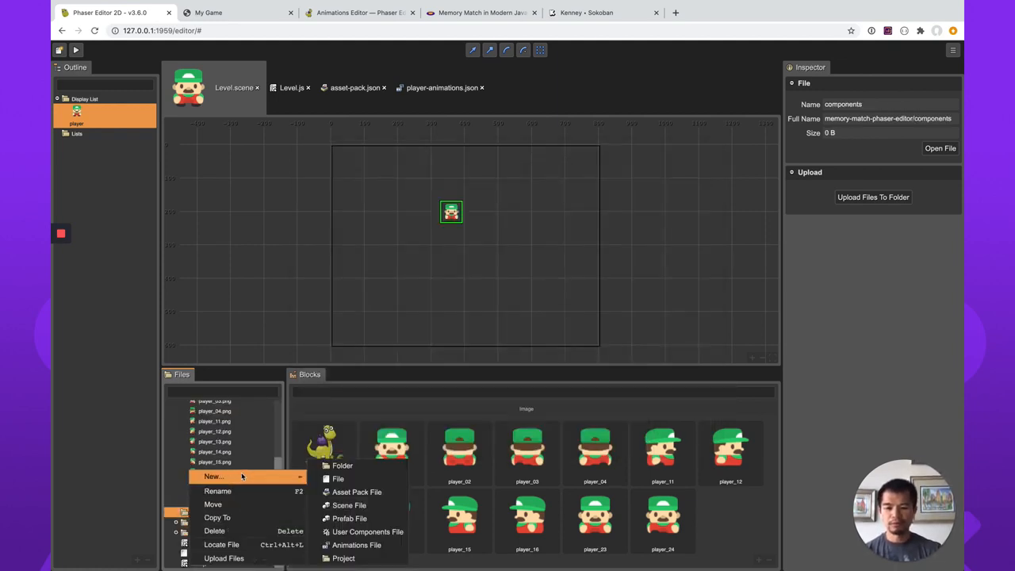
click(368, 532)
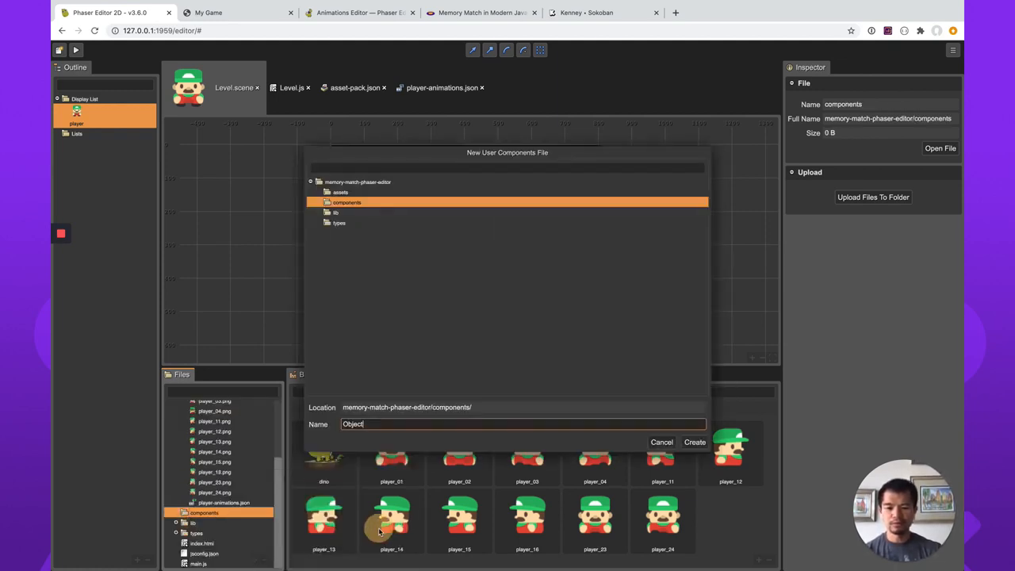
double_click(411, 420)
text(game-components)
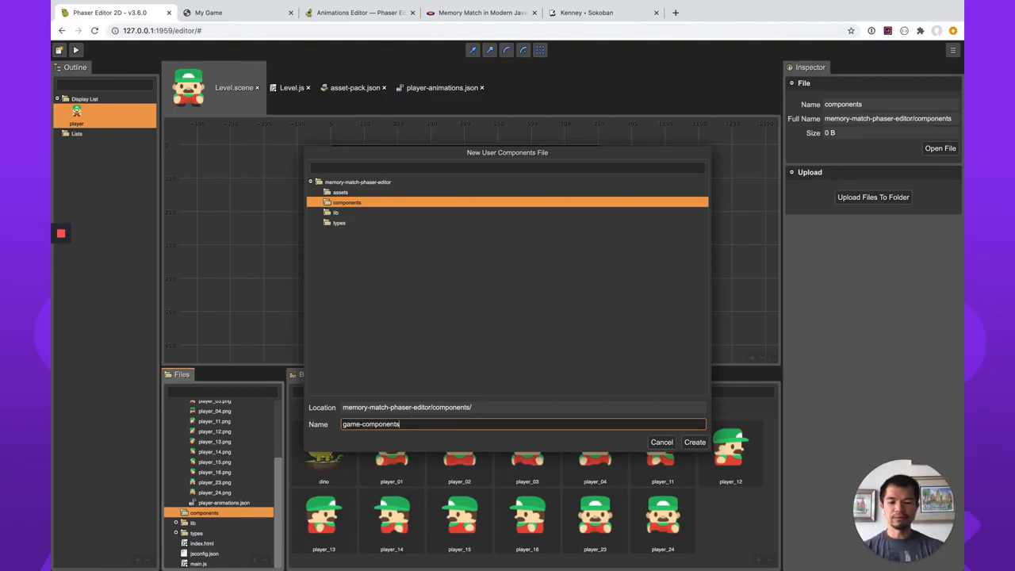
key(Return)
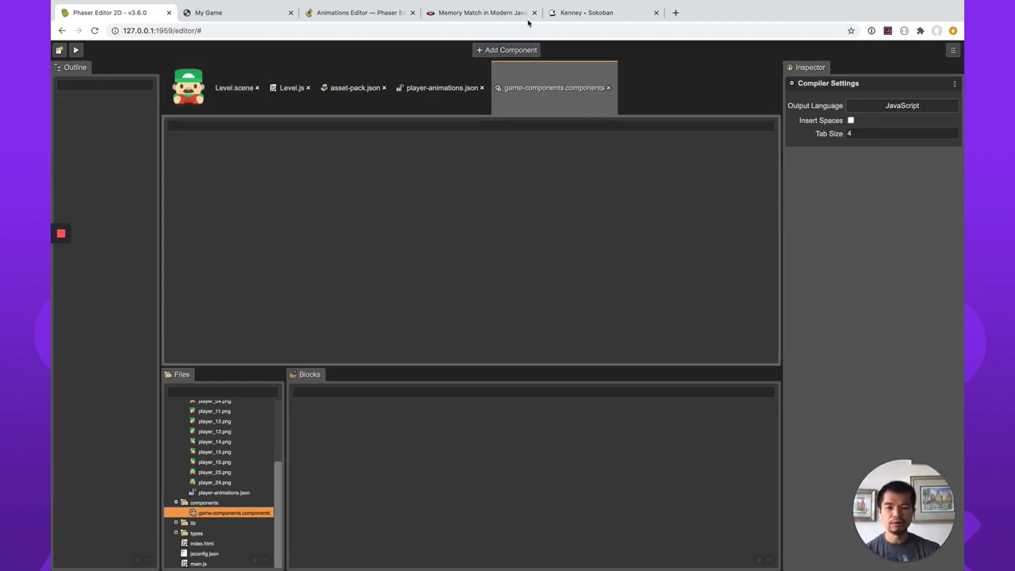
Add a new component to the game-components file.
right_click(404, 184)
click(418, 191)
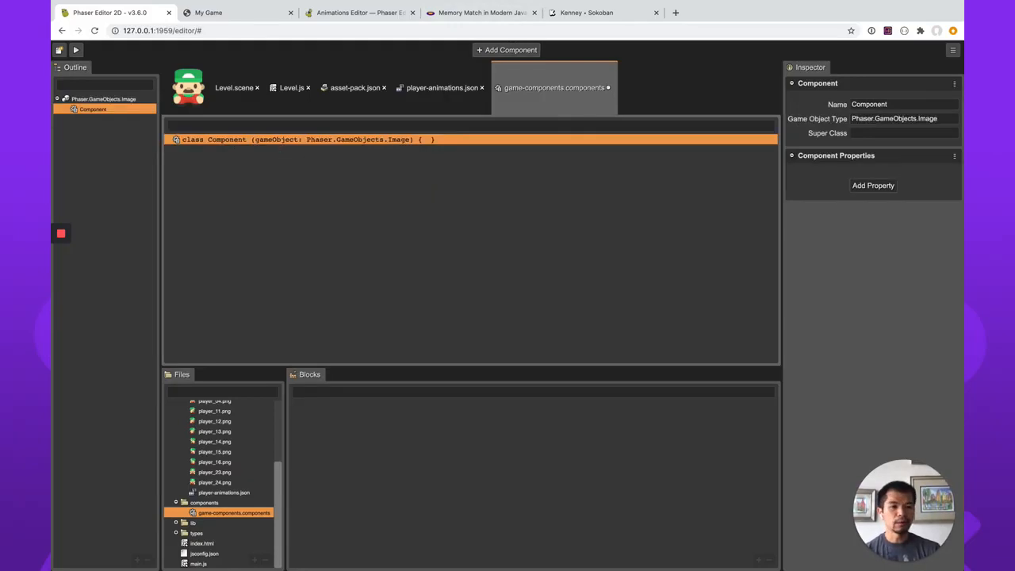
Rename the new component to Movement.
double_click(904, 104)
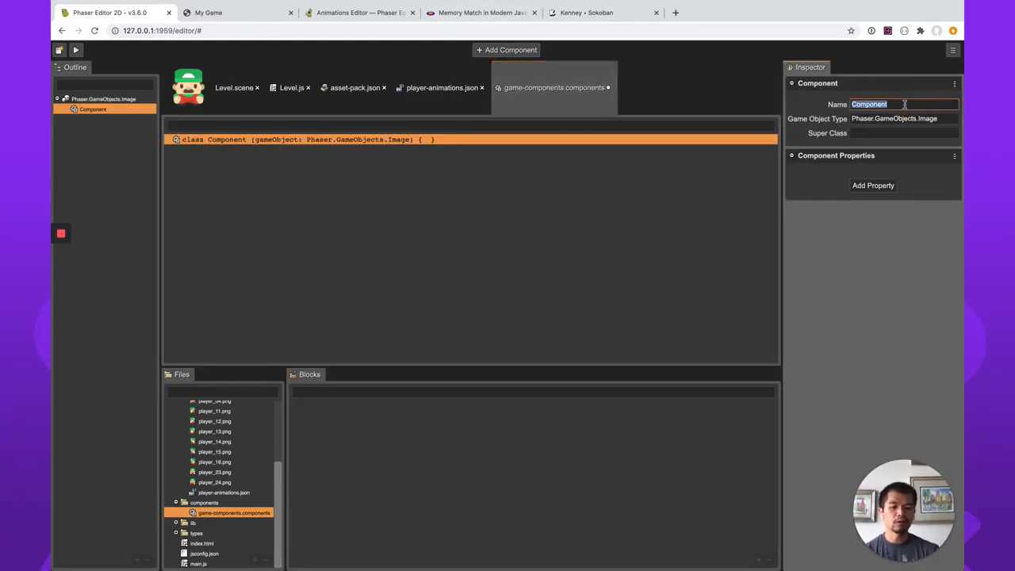
text(Movement)
key(Return)
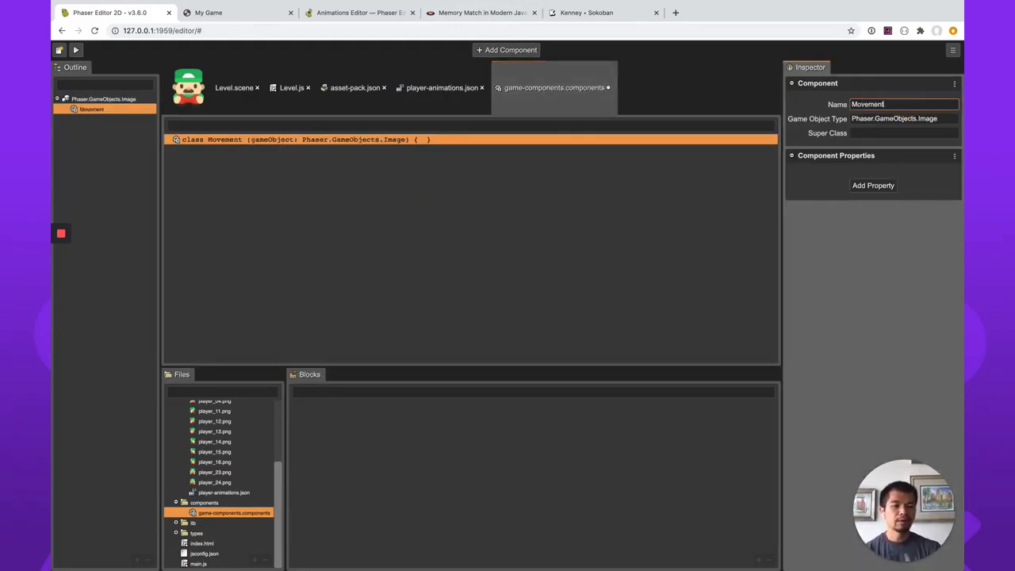
Set the Movement component's game object type to Phaser.GameObjects.Sprite and save the components file.
double_click(926, 118)
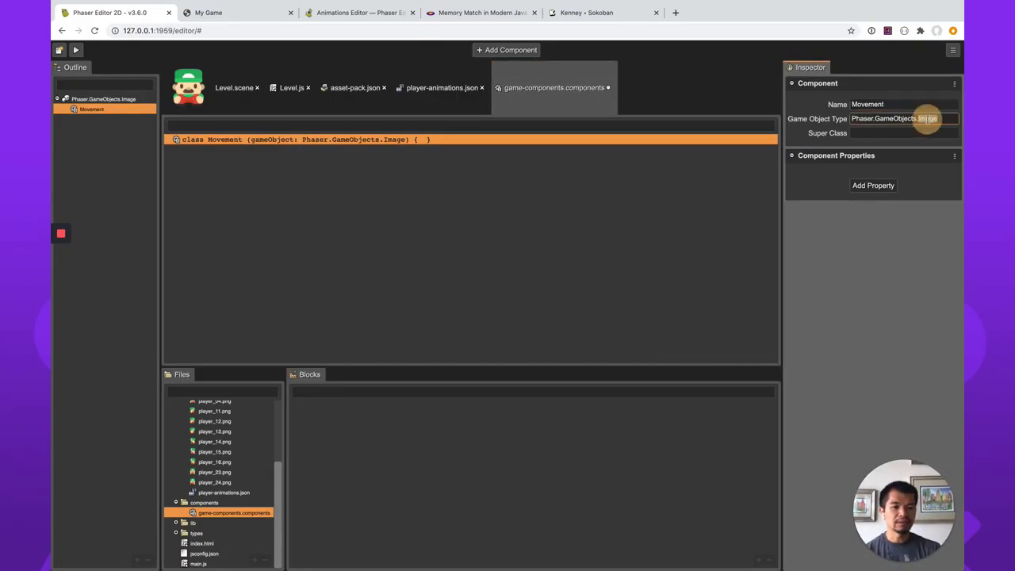
text(Sprit)
key(Return)
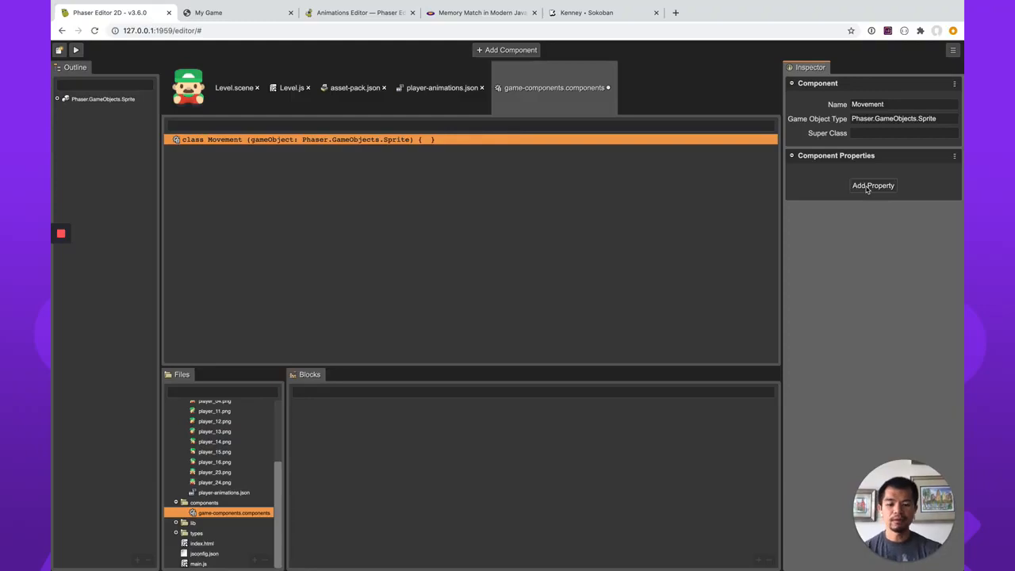
key(ctrl+s)
Open the Movement component's code file and enlarge the code editor area downwards.
click(240, 141)
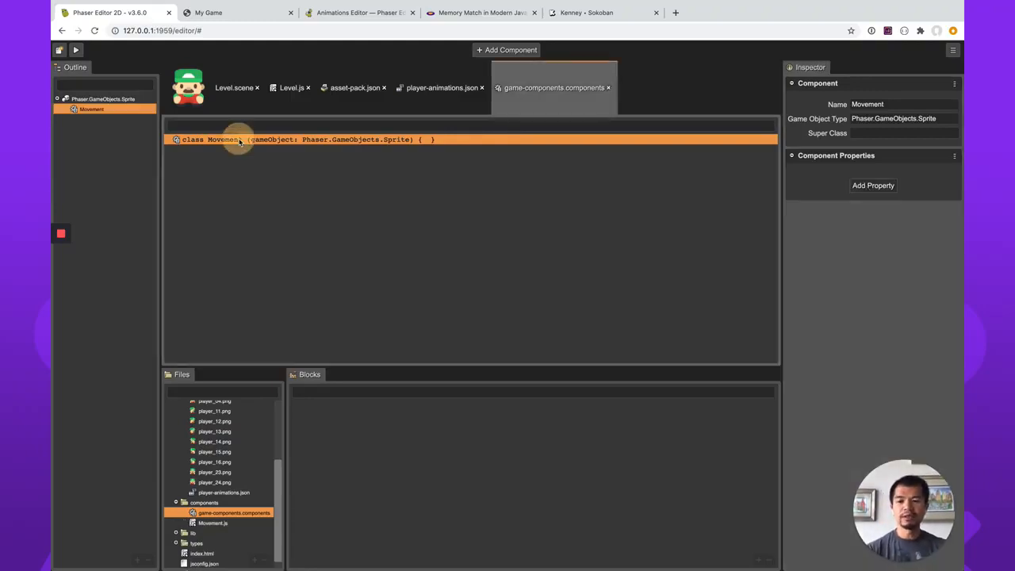
double_click(240, 141)
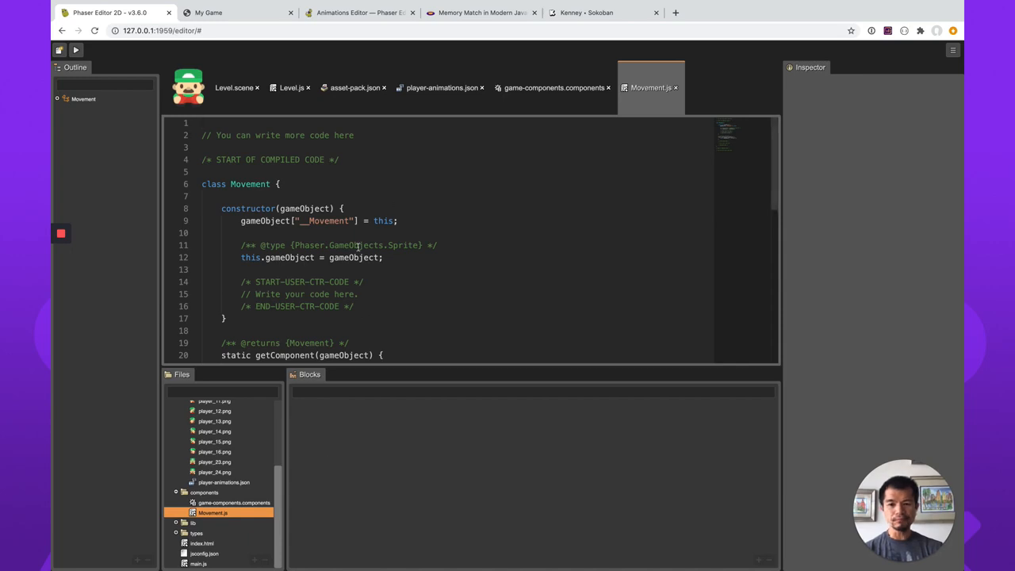
scroll(355, 243, down, 2)
scroll(359, 247, down, 3)
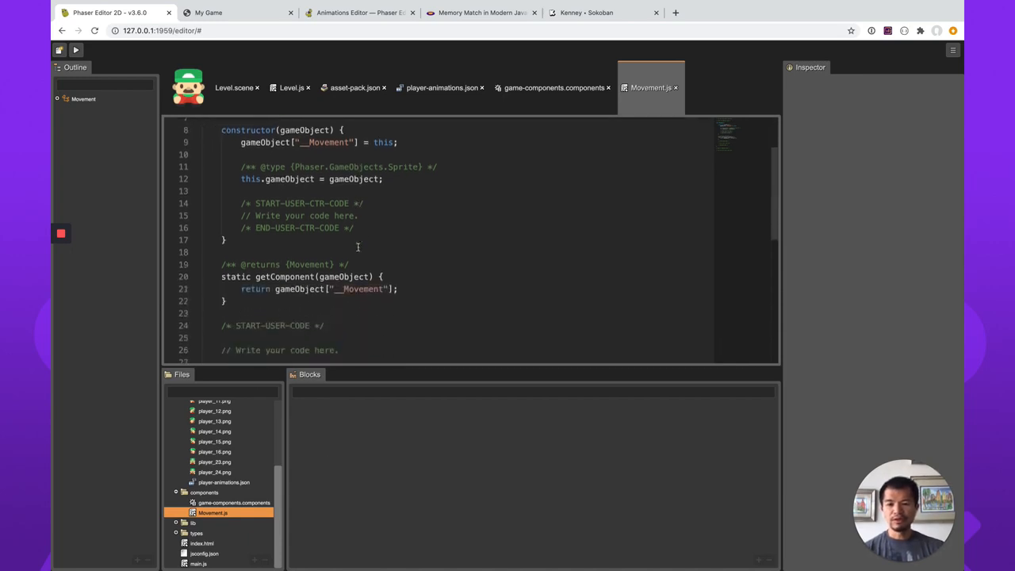
drag(390, 364, 388, 455)
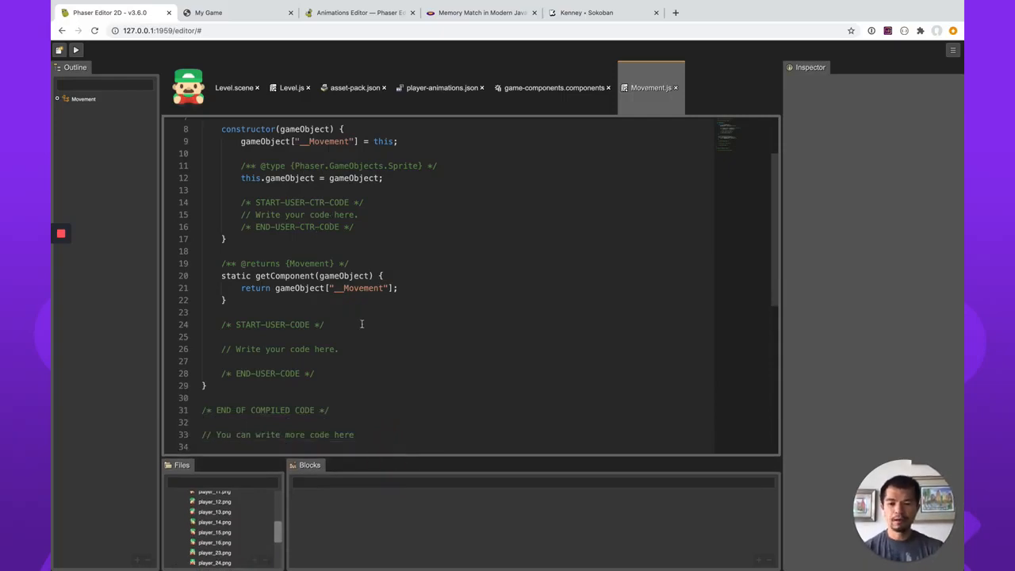
Replace the placeholder comment in the Movement constructor's user code with const scene = this.gameObject.scene.
click(379, 216)
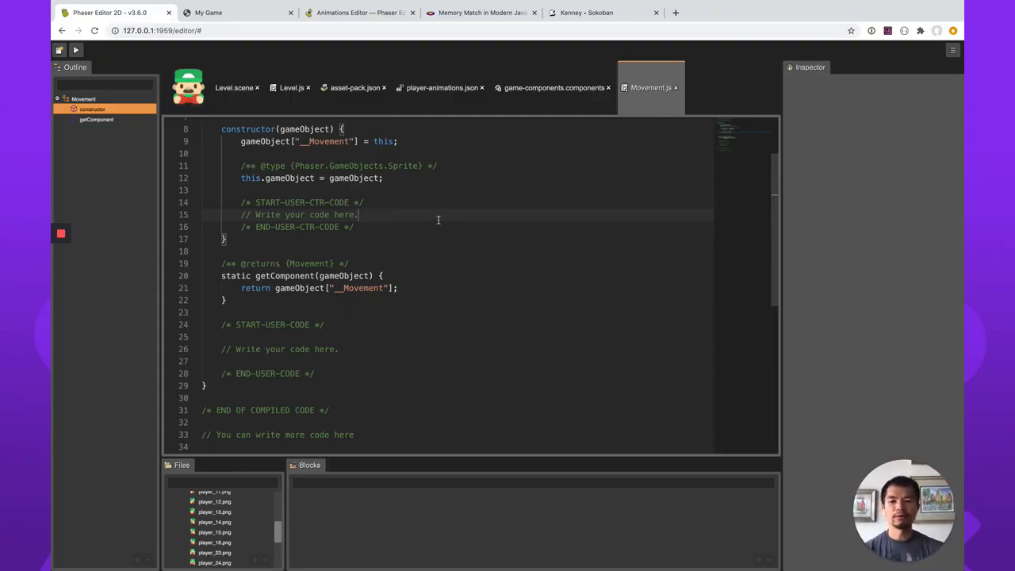
scroll(438, 220, up, 2)
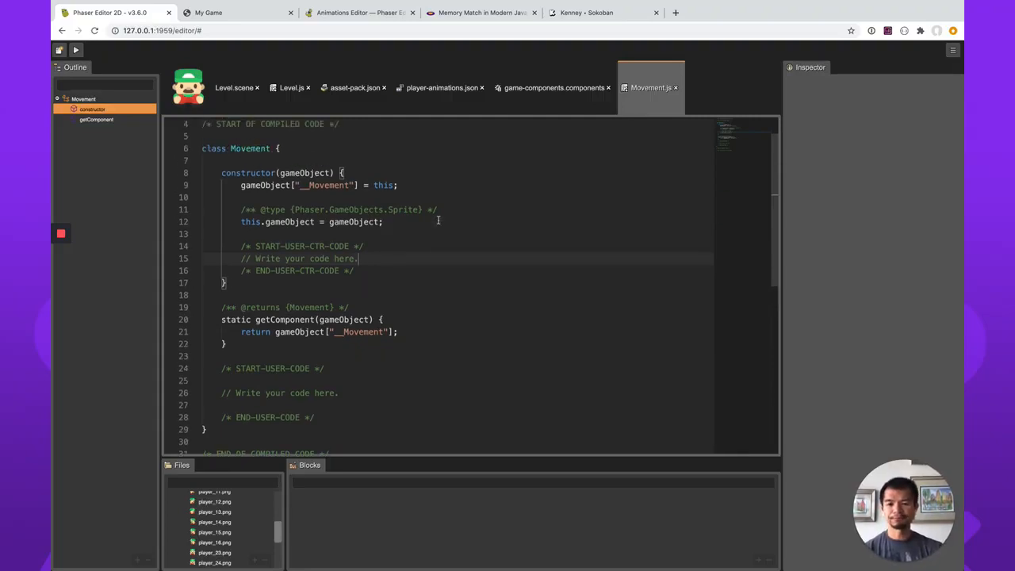
key(shift+Home)
key(BackSpace)
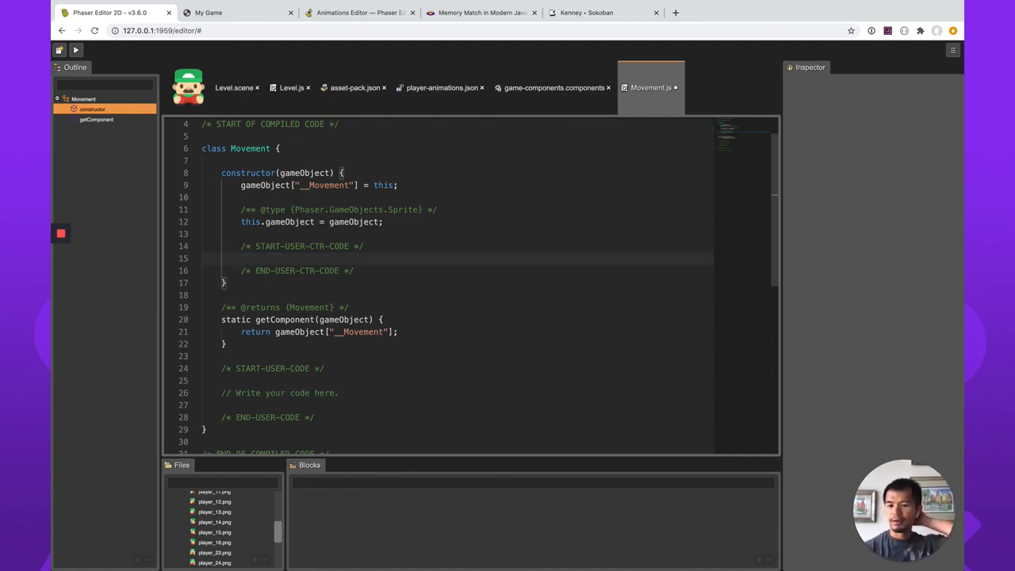
text(this.)
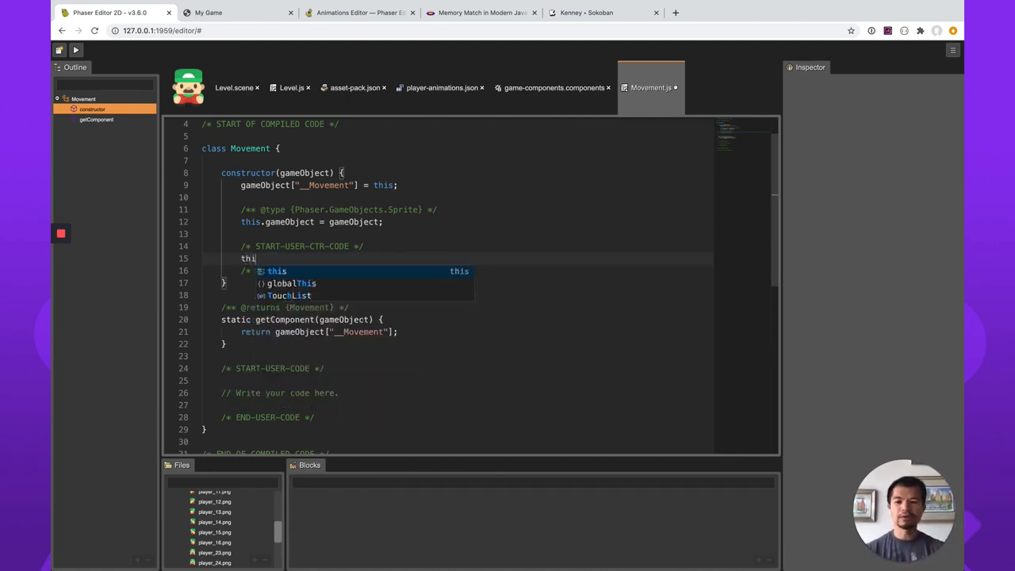
key(BackSpace)
key(BackSpace)
key(BackSpace)
key(BackSpace)
key(BackSpace)
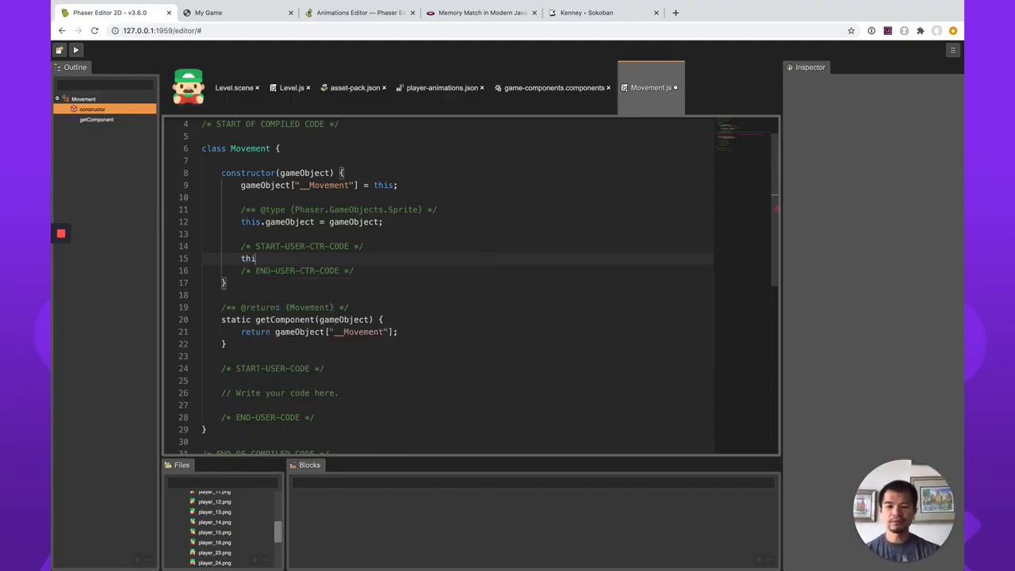
text(const scene = )
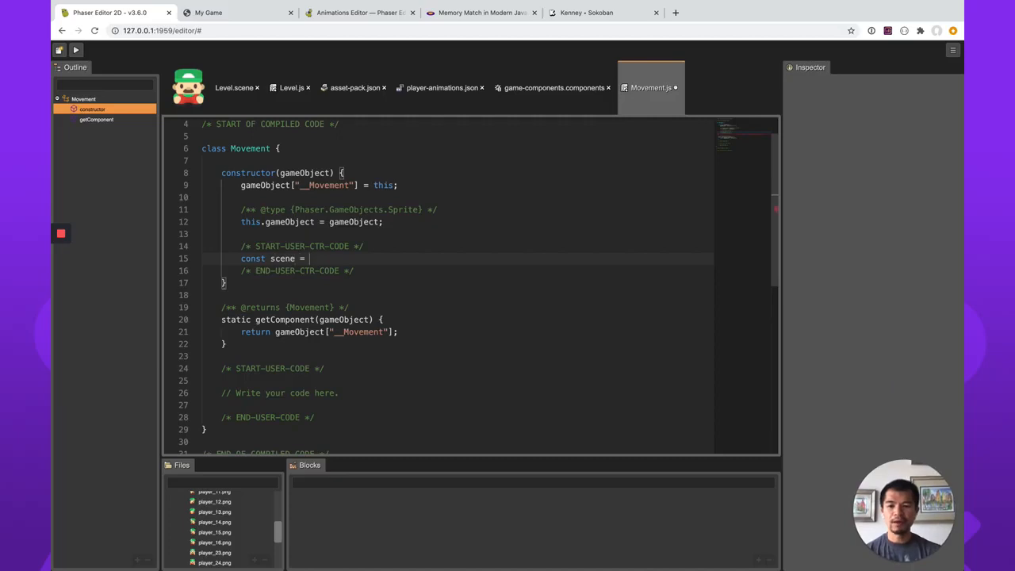
text(this.gameObject)
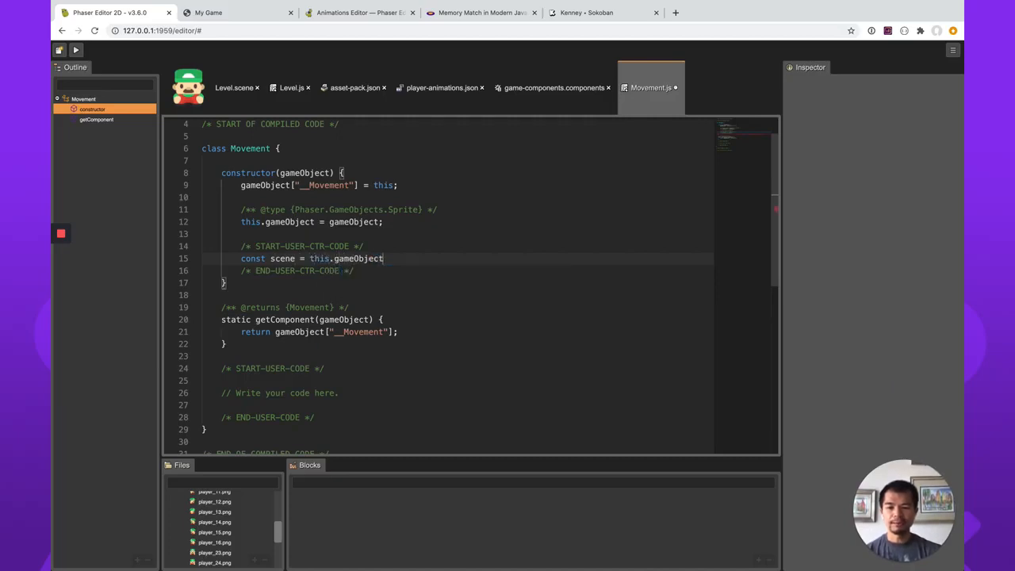
text(.scene)
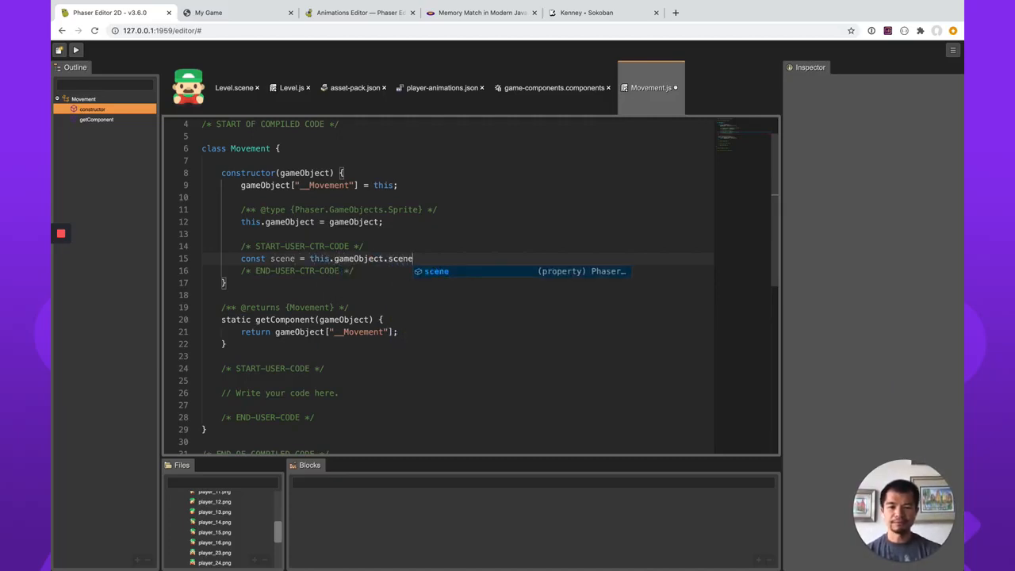
Below the scene constant, add this.cursors = scene.input.keyboard.createCursorKeys() and save Movement.js.
key(Return)
key(Return)
text(scene)
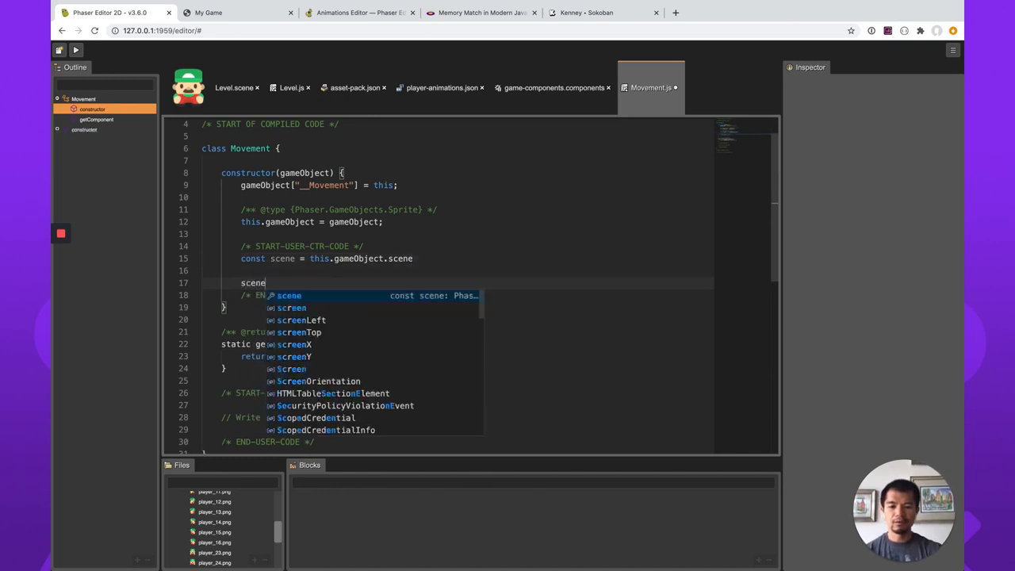
text(.)
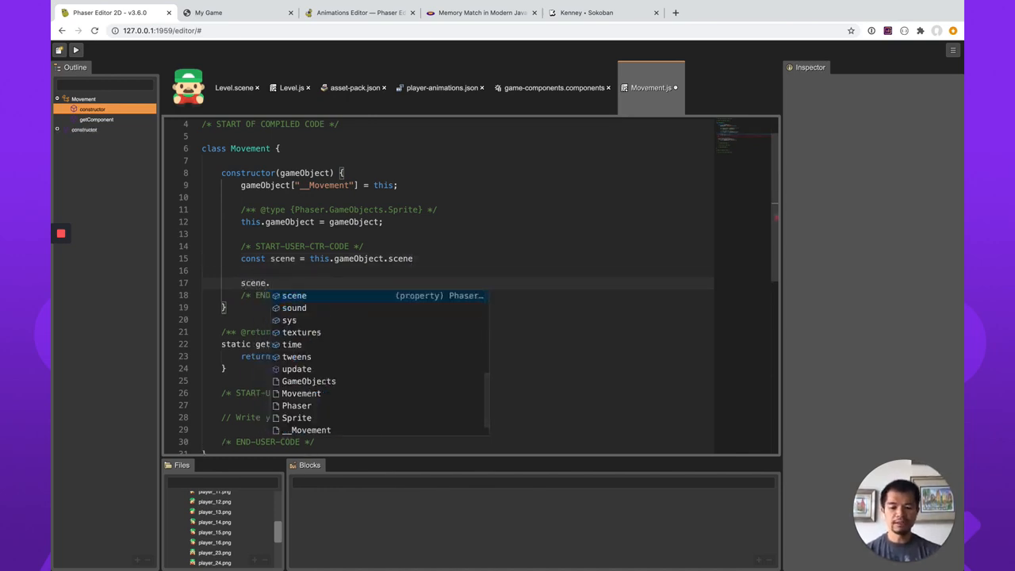
text(input.keyboard.cre)
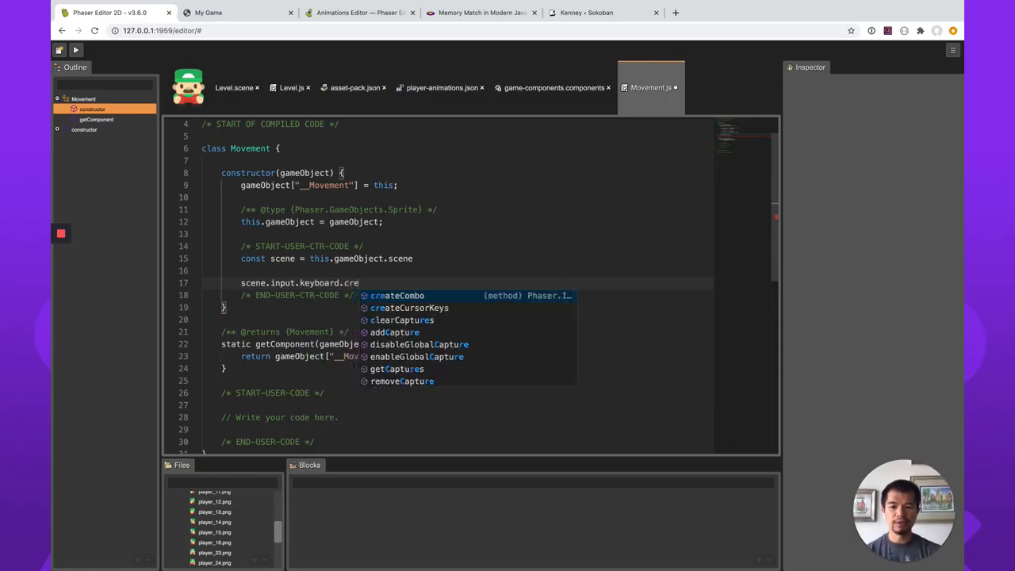
key(Up)
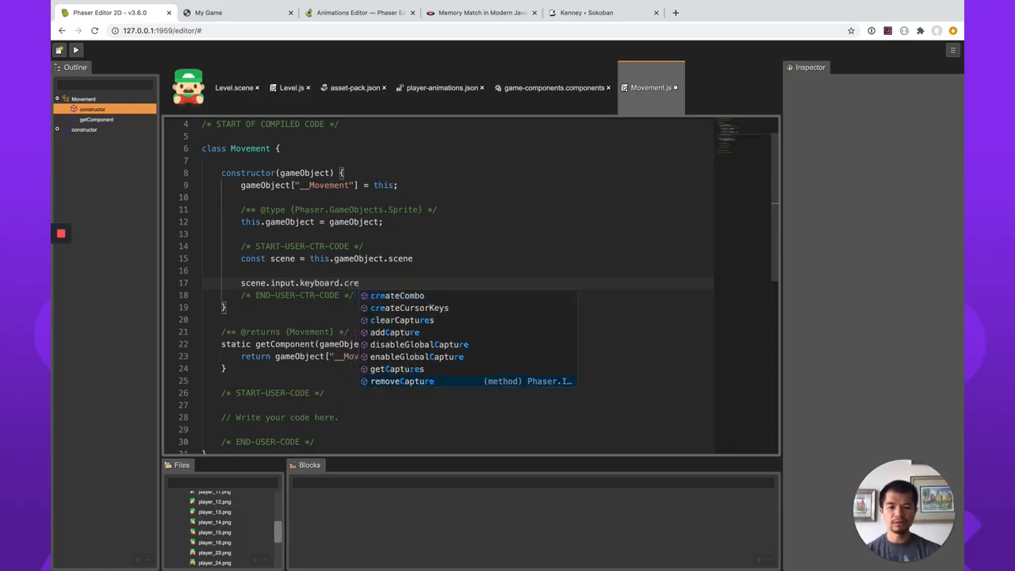
key(Up)
key(Up)
key(Up)
key(Up)
key(Up)
key(Up)
key(Return)
text(())
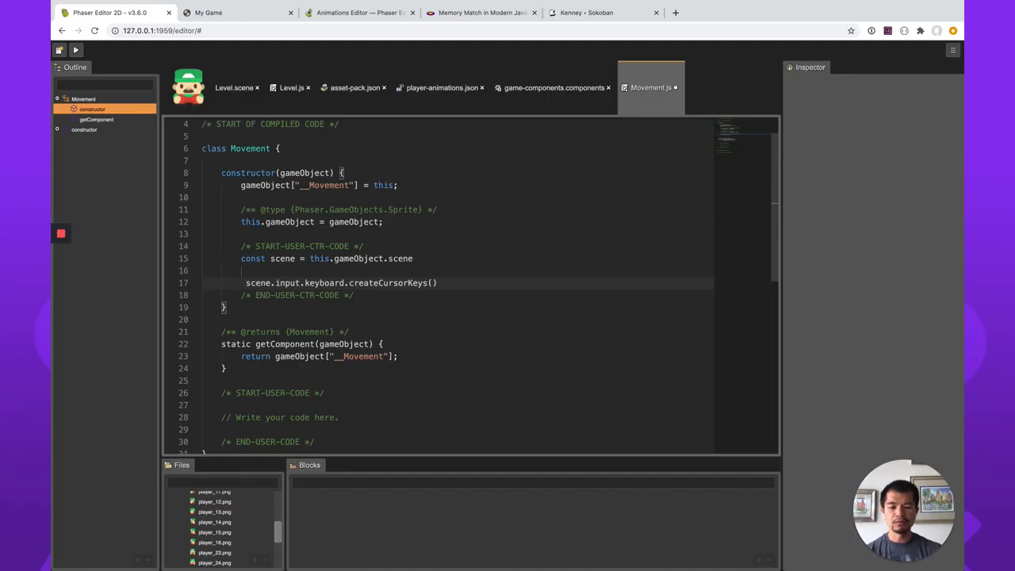
text( this.cursors =)
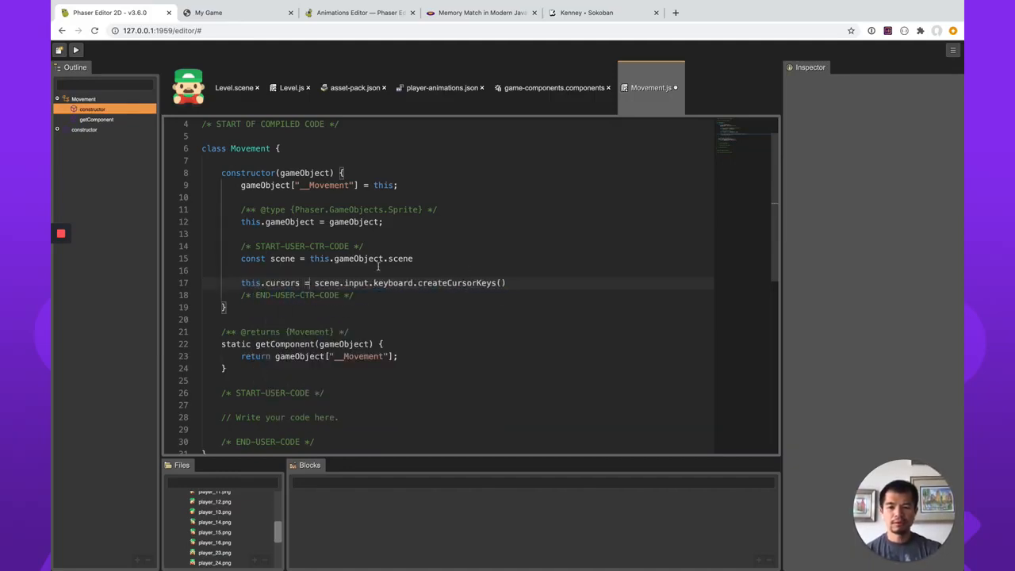
mouse_move(284, 283)
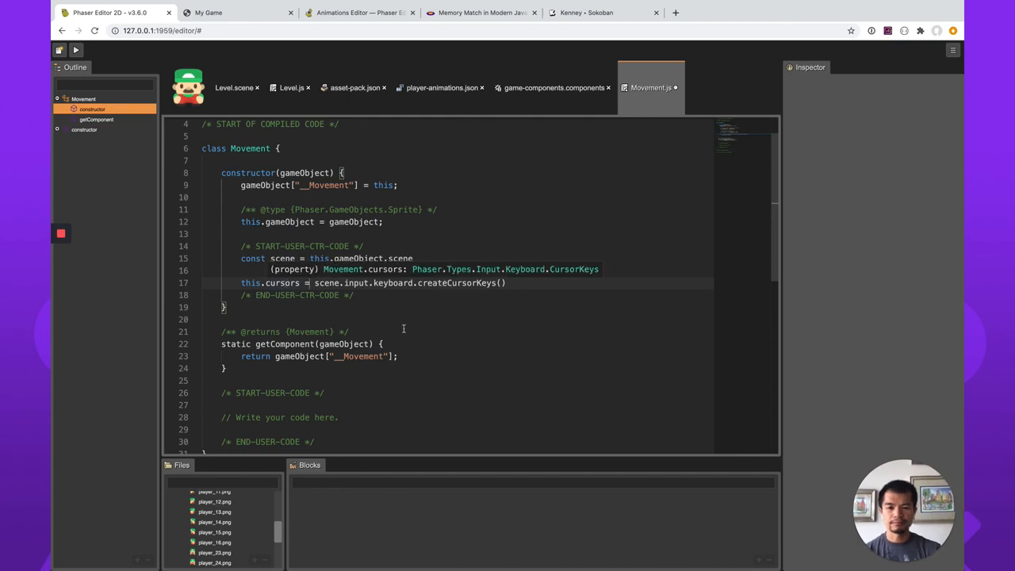
scroll(400, 329, down, 1)
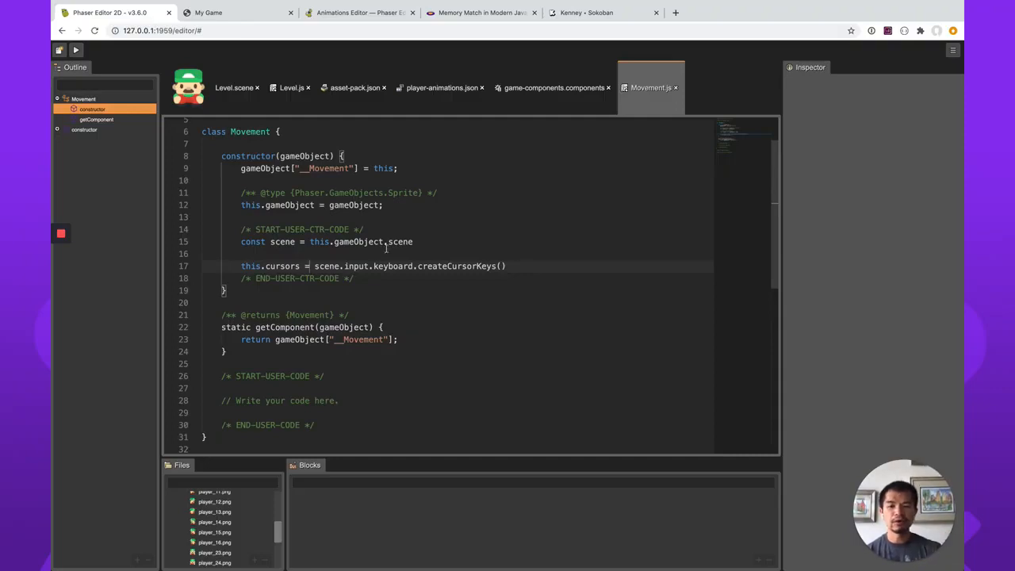
Switch to the Phaser Editor 2D documentation and review the User Components page of the Scene Editor section.
click(343, 14)
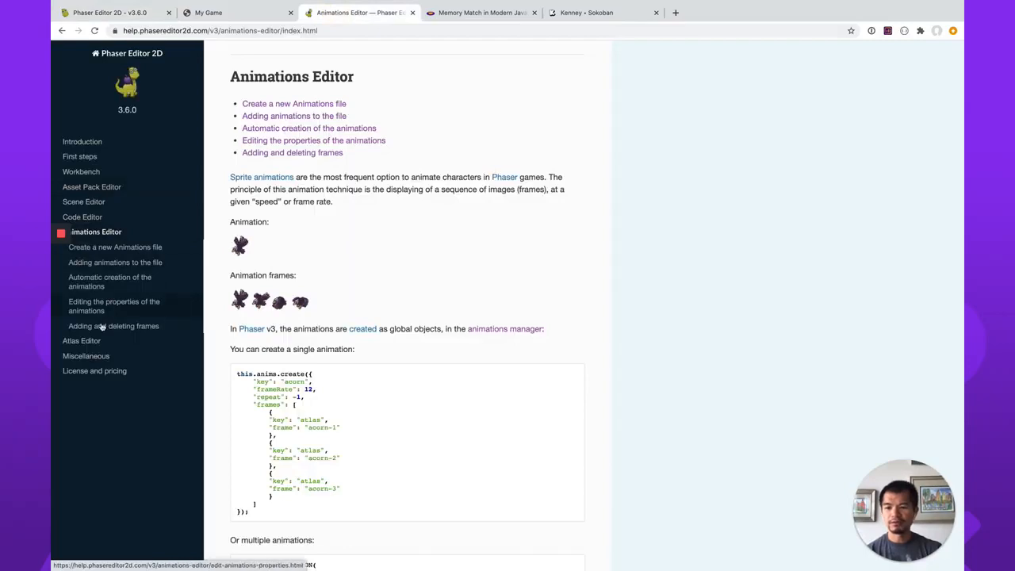
click(94, 202)
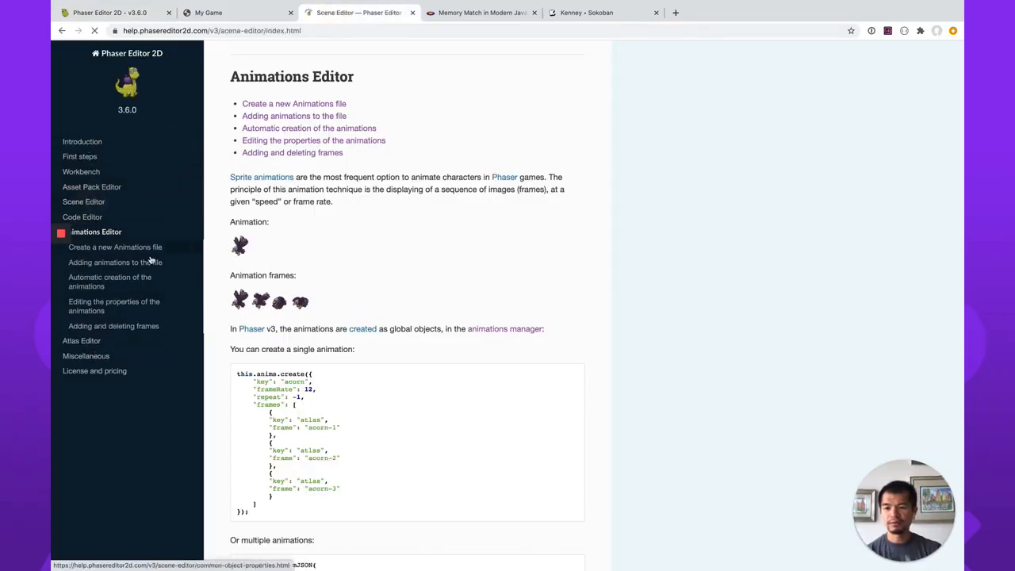
scroll(109, 421, down, 1)
click(105, 418)
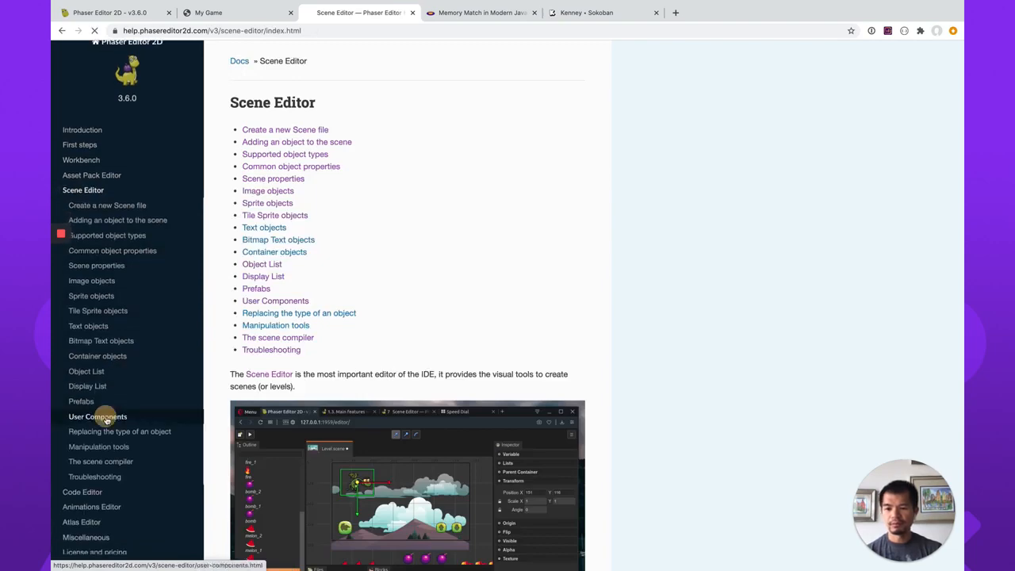
scroll(538, 323, down, 2)
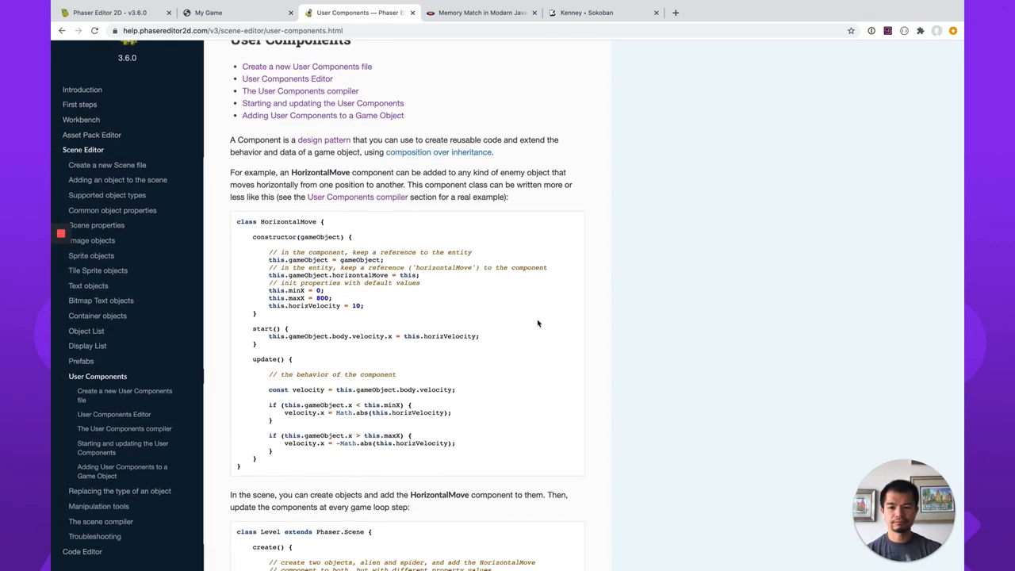
scroll(538, 323, down, 6)
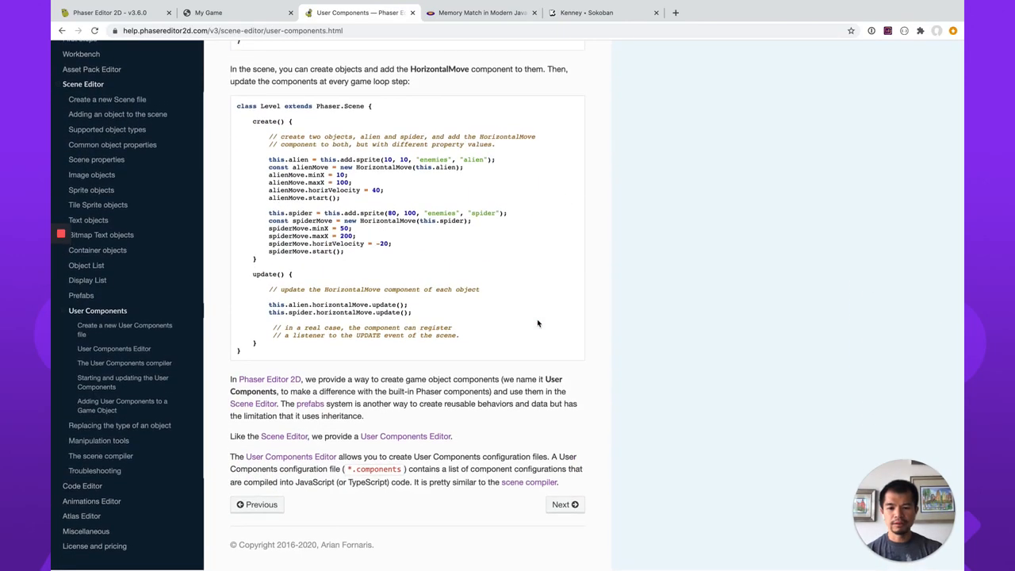
Go through the documentation's User Components Editor and compiler pages, then examine the EventComponent code under Starting and updating the User Components.
click(311, 460)
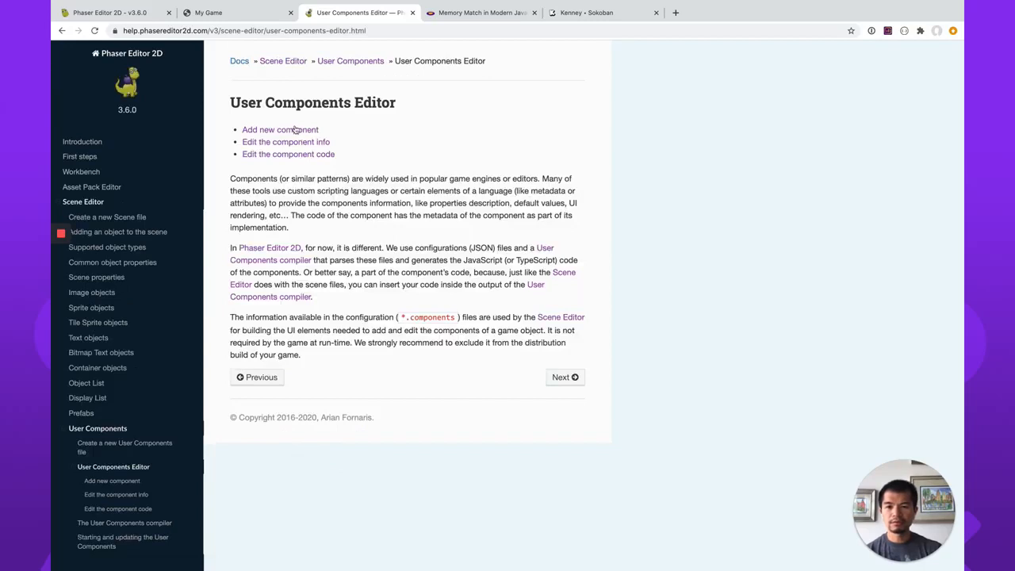
click(322, 155)
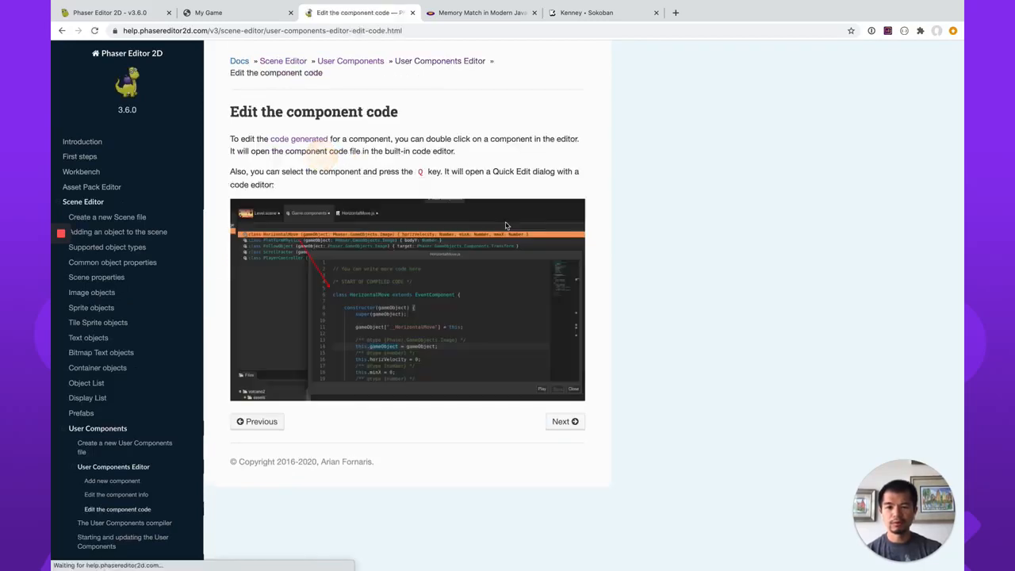
click(565, 423)
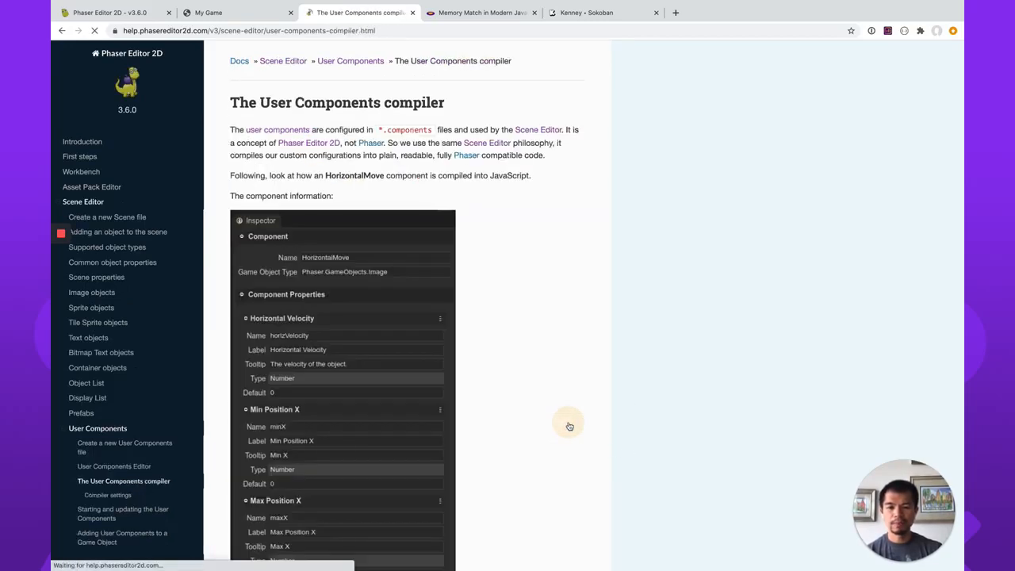
scroll(569, 426, down, 5)
scroll(569, 426, down, 10)
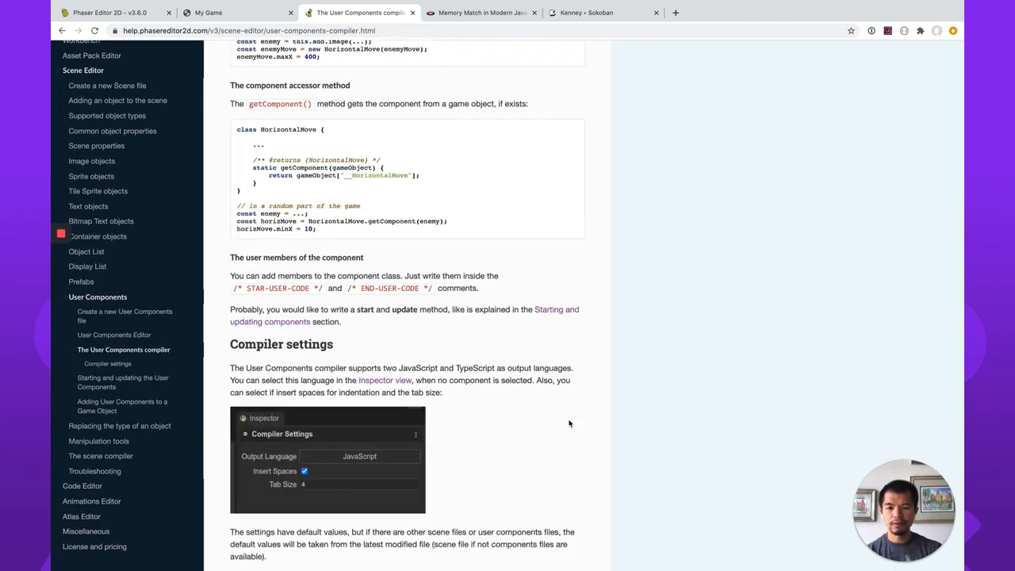
scroll(569, 424, down, 3)
click(564, 508)
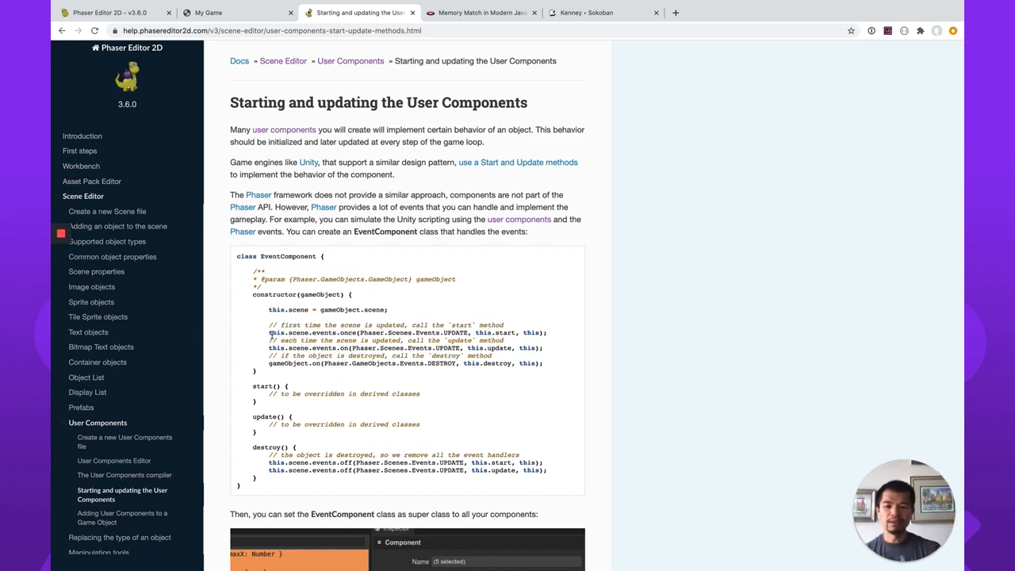
drag(269, 333, 555, 324)
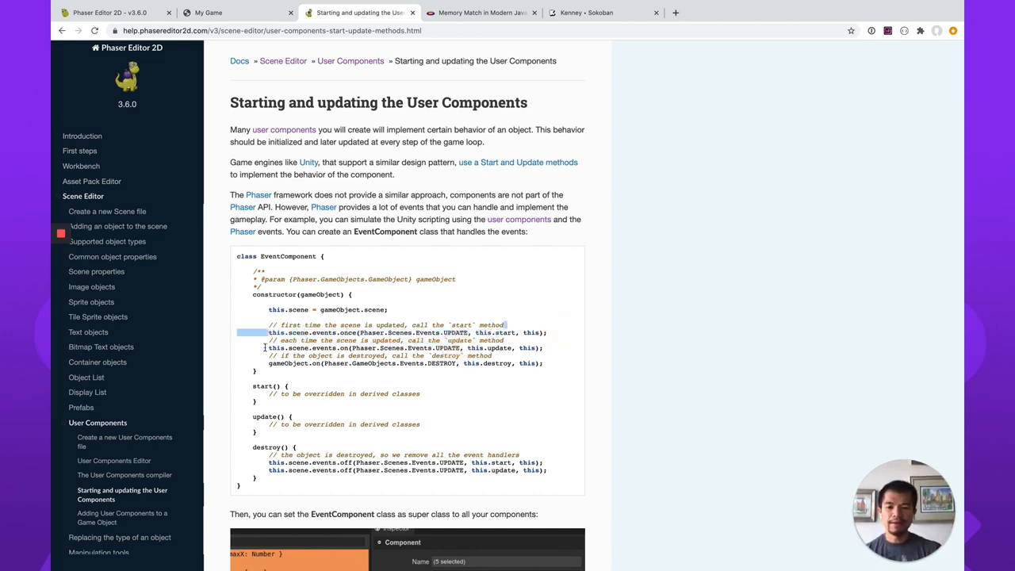
Copy the UPDATE event line and its comment from the documentation into Movement.js in Phaser Editor 2D, below the this.cursors line.
drag(268, 349, 553, 355)
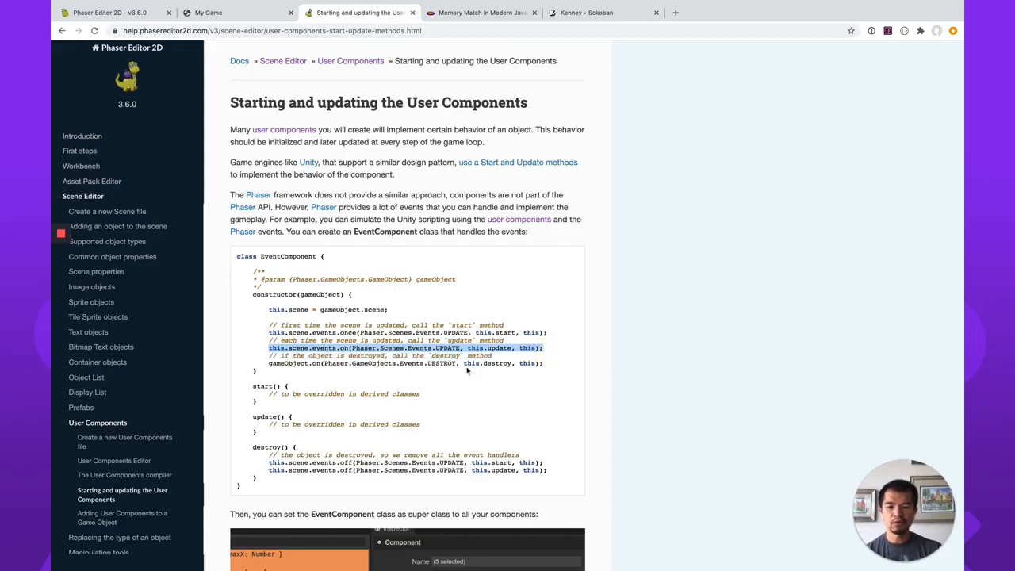
click(544, 348)
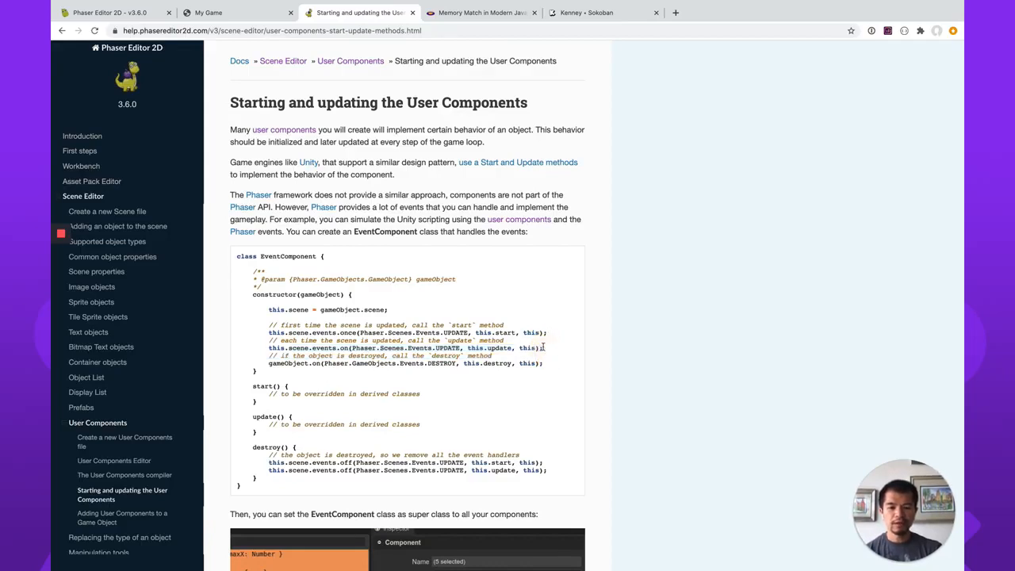
drag(542, 347, 268, 339)
key(ctrl+c)
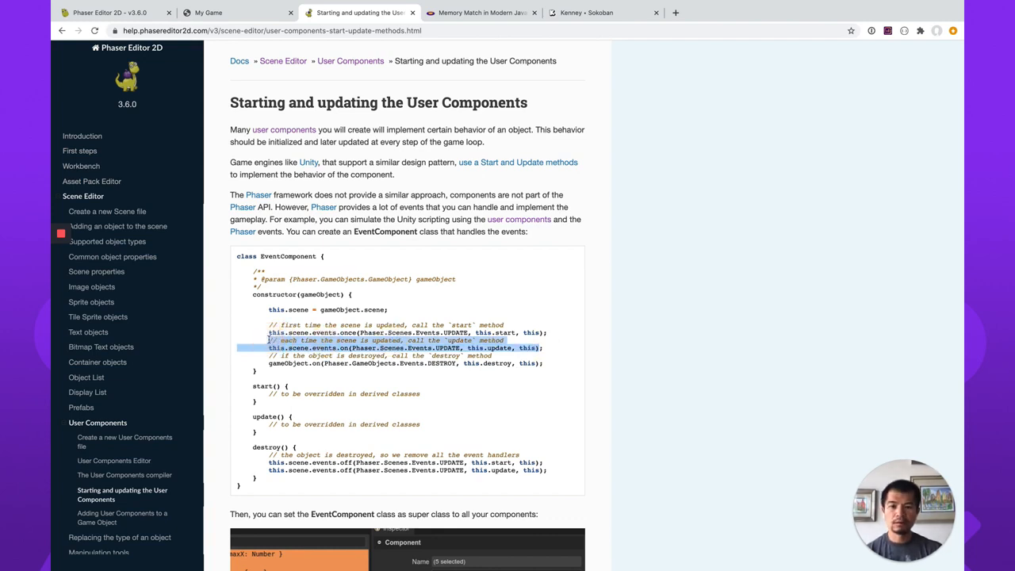
click(120, 13)
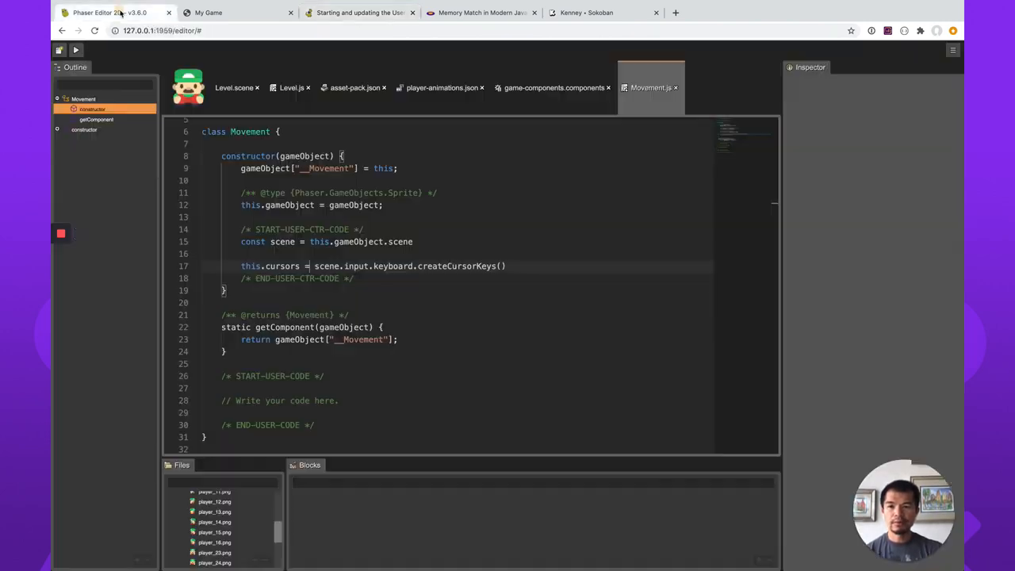
click(521, 266)
key(Return)
key(Return)
key(ctrl+v)
click(203, 315)
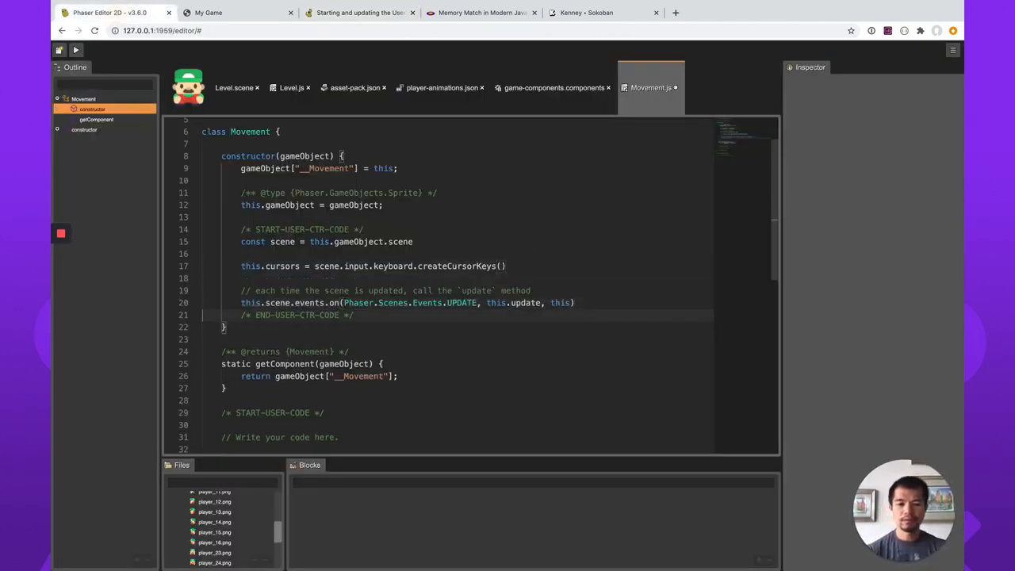
Add an empty update() method below the placeholder comment in the Movement class's user code section.
scroll(364, 426, down, 1)
click(363, 395)
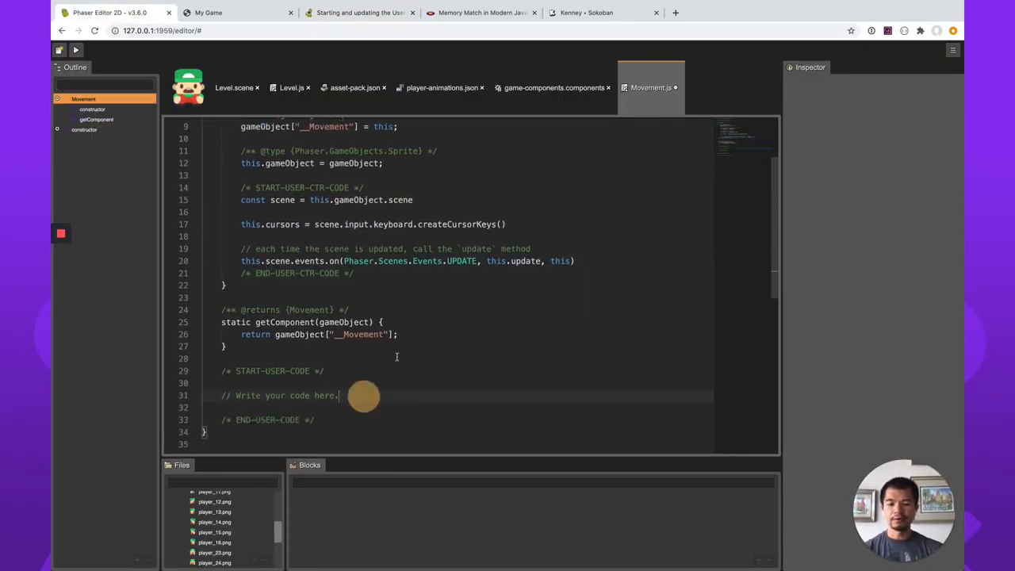
key(Return)
text(update())
key(Return)
text({)
key(Return)
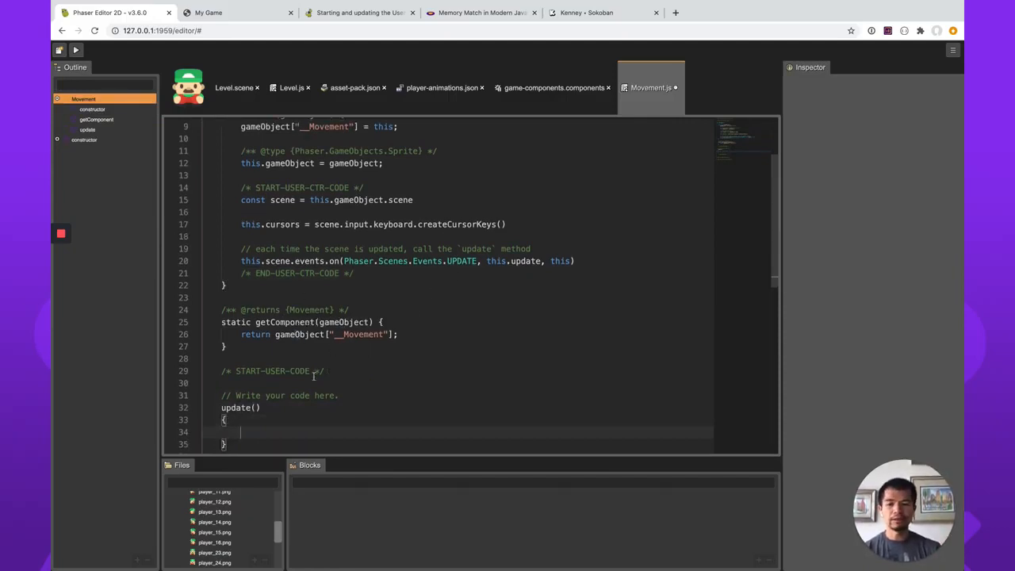
Copy the update() body, starting with const speed = 200, from the Memory Match article into Movement's update() and indent its if/else blocks.
click(468, 14)
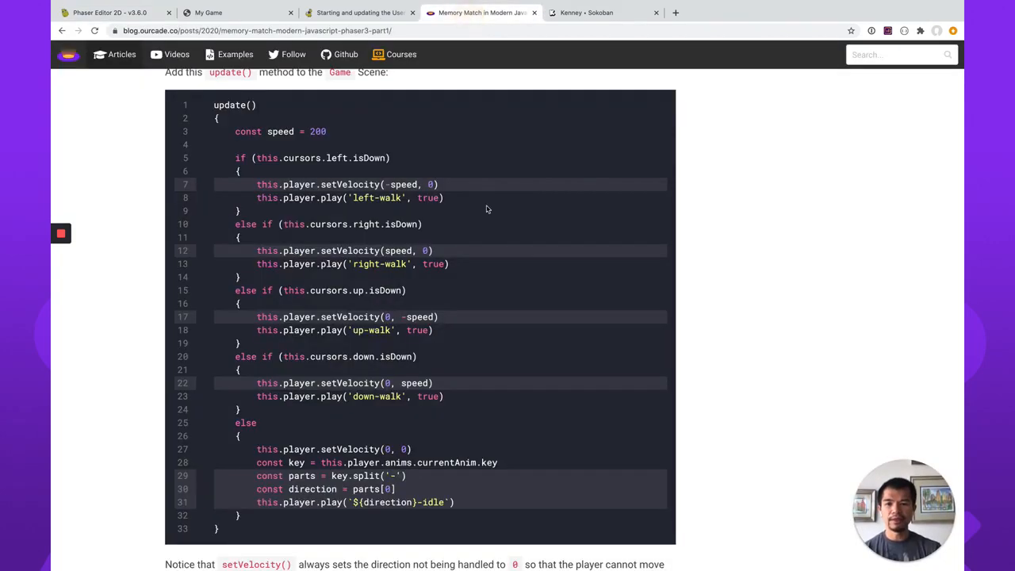
drag(234, 131, 352, 517)
key(ctrl+c)
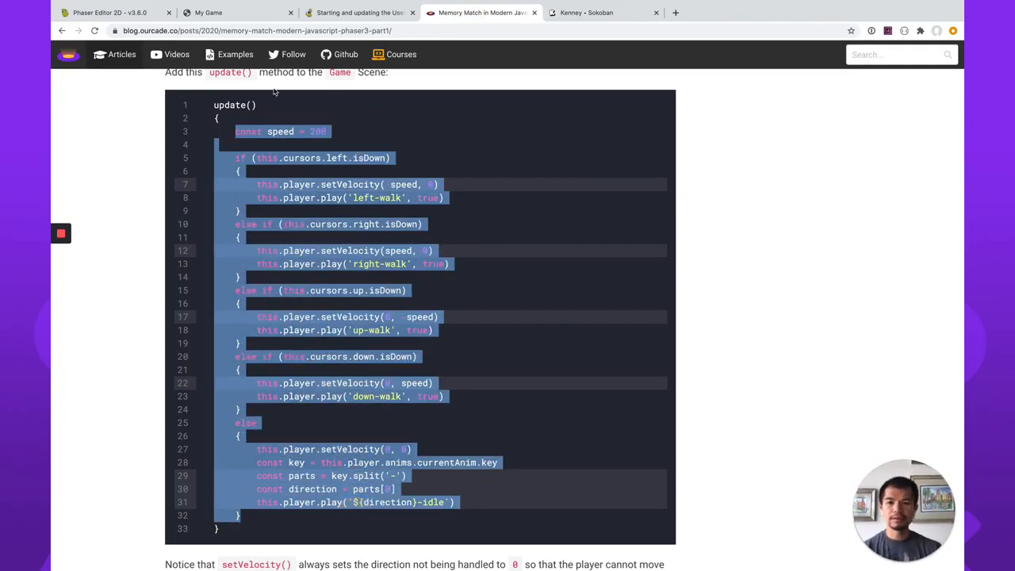
click(131, 12)
scroll(355, 404, down, 3)
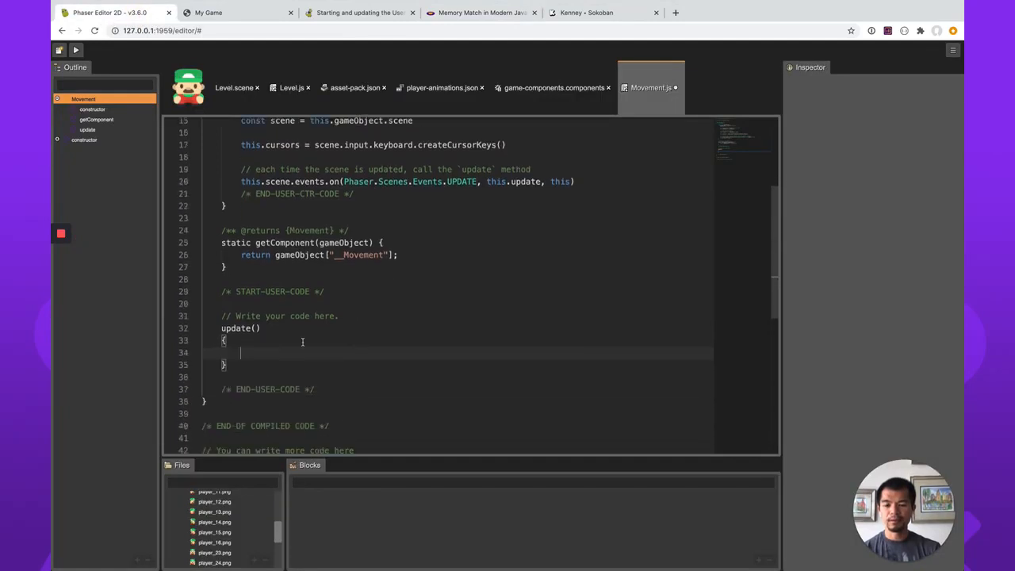
key(ctrl+v)
scroll(371, 373, down, 2)
scroll(370, 372, up, 5)
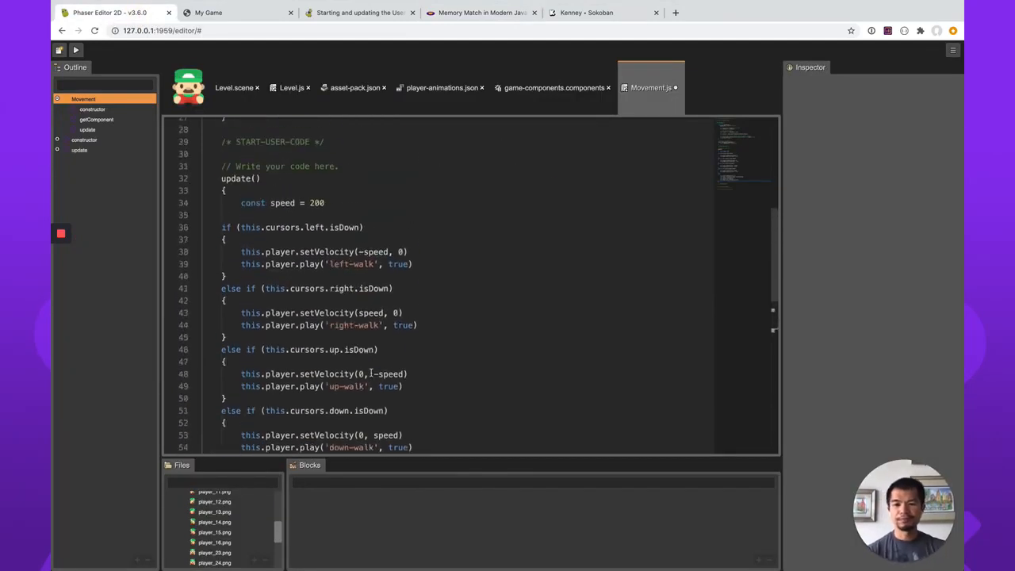
shift+click(298, 229)
key(Tab)
click(421, 252)
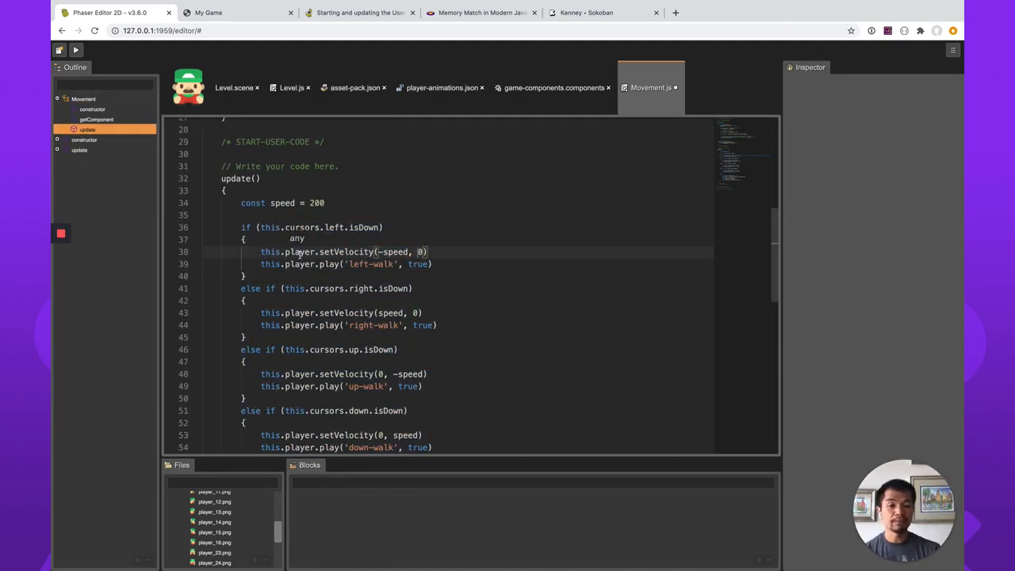
Below the speed constant in update(), declare const player = this.gameObject on its own line.
scroll(334, 270, up, 5)
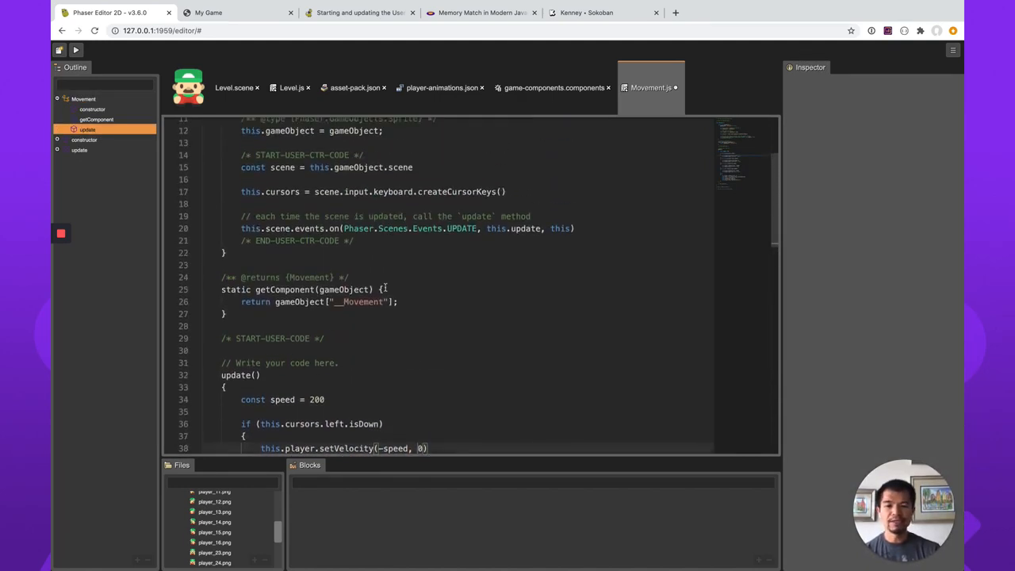
scroll(384, 288, down, 1)
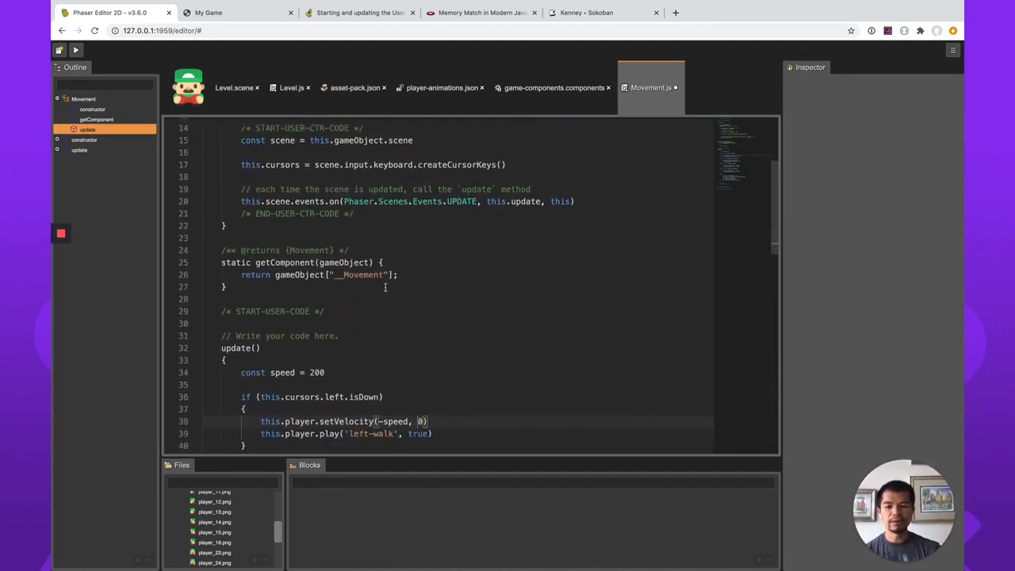
click(340, 358)
key(Return)
key(Return)
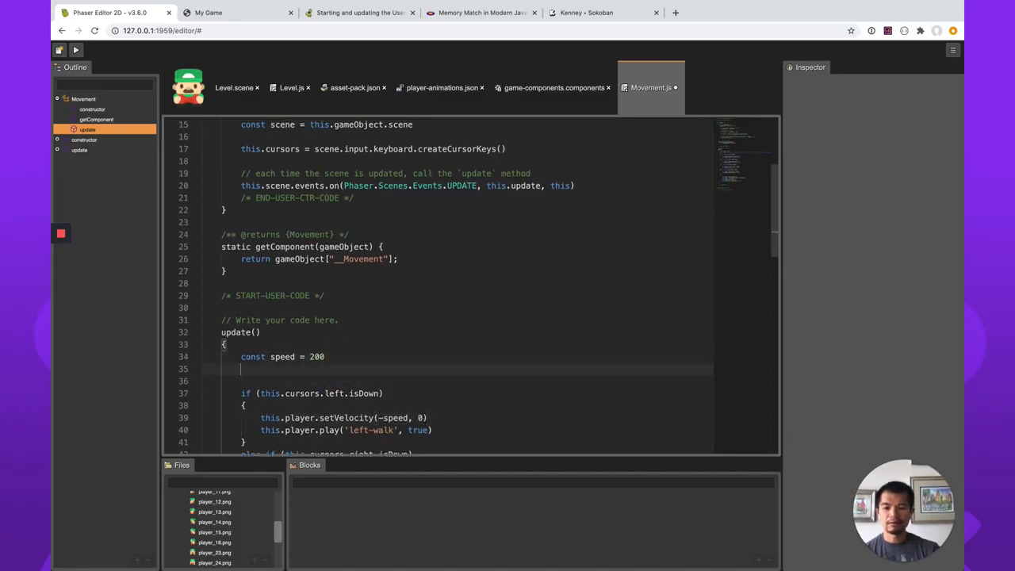
text(const player = this.ga)
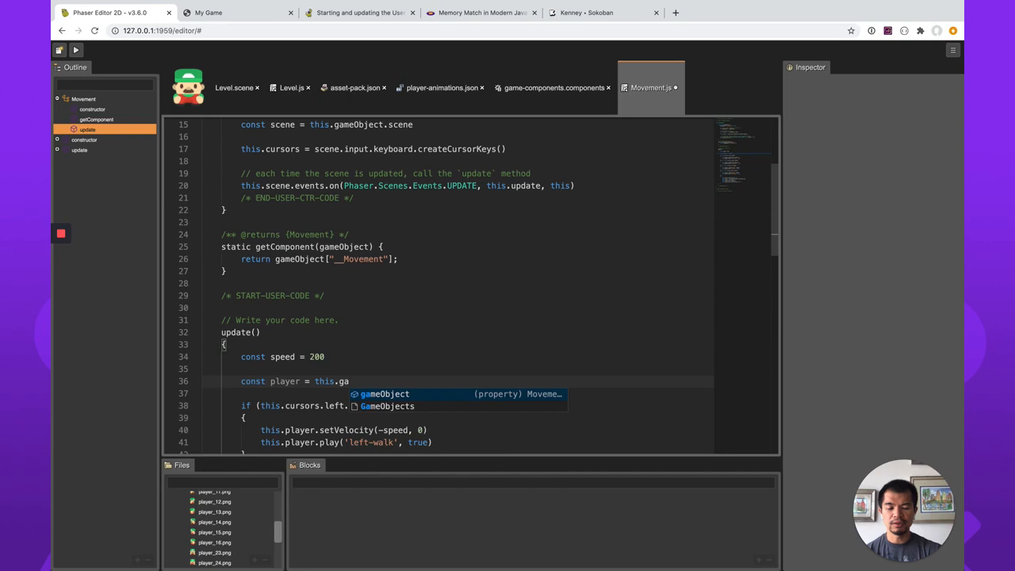
key(Return)
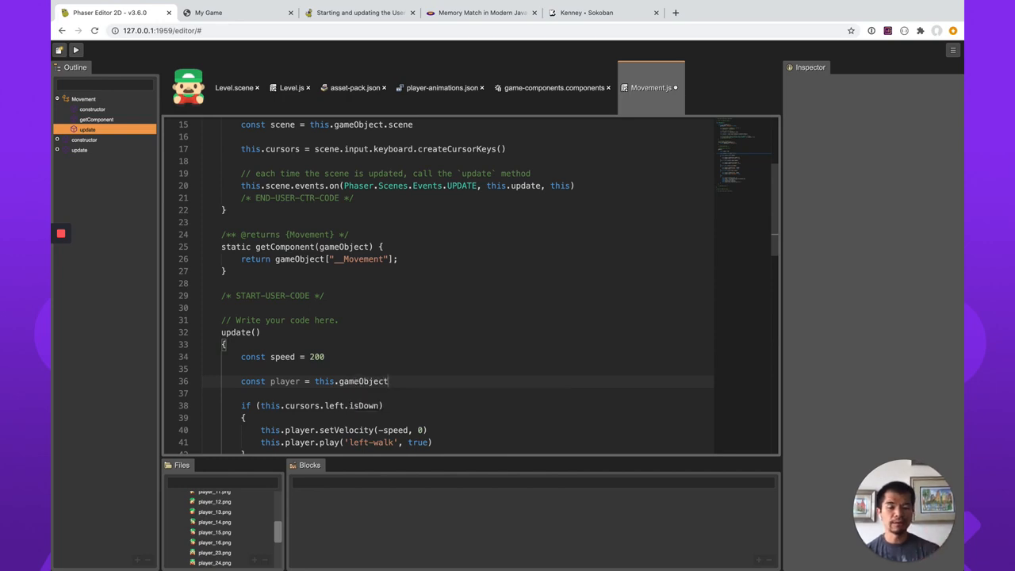
Replace this.player with player in the setVelocity and left-walk play calls of the cursors.left branch.
scroll(359, 330, up, 5)
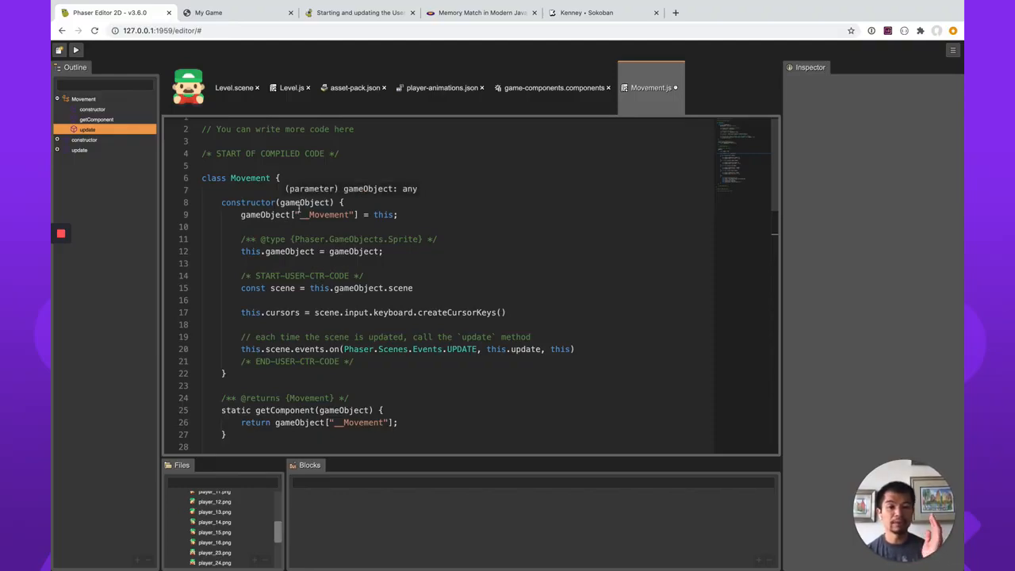
scroll(447, 344, down, 7)
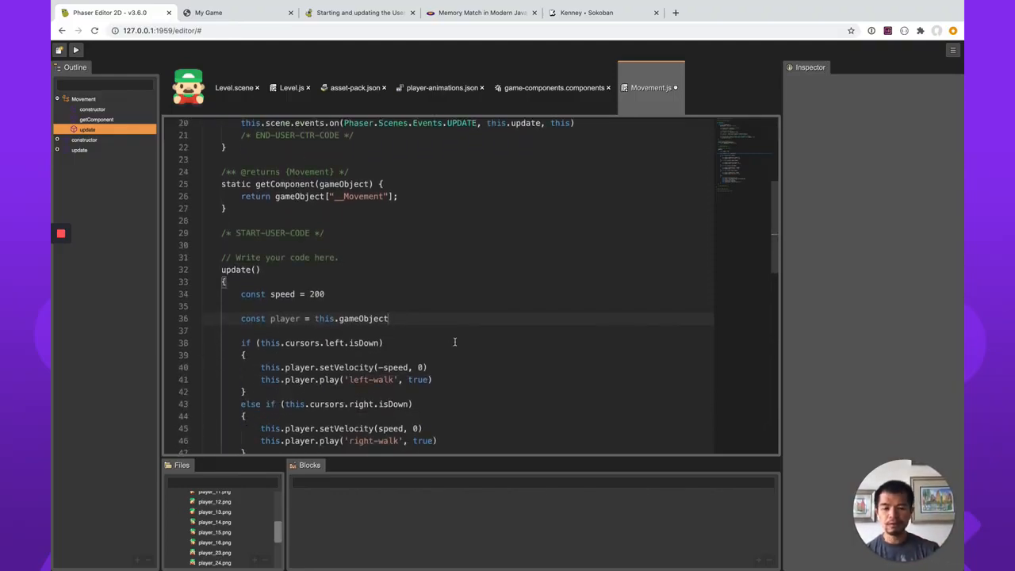
scroll(455, 342, up, 7)
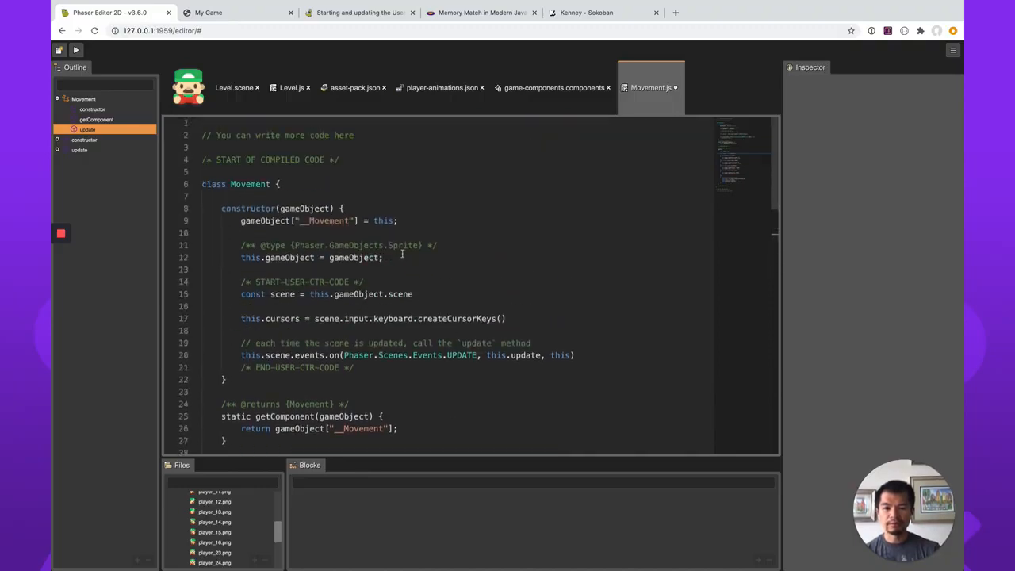
scroll(411, 314, down, 8)
click(288, 330)
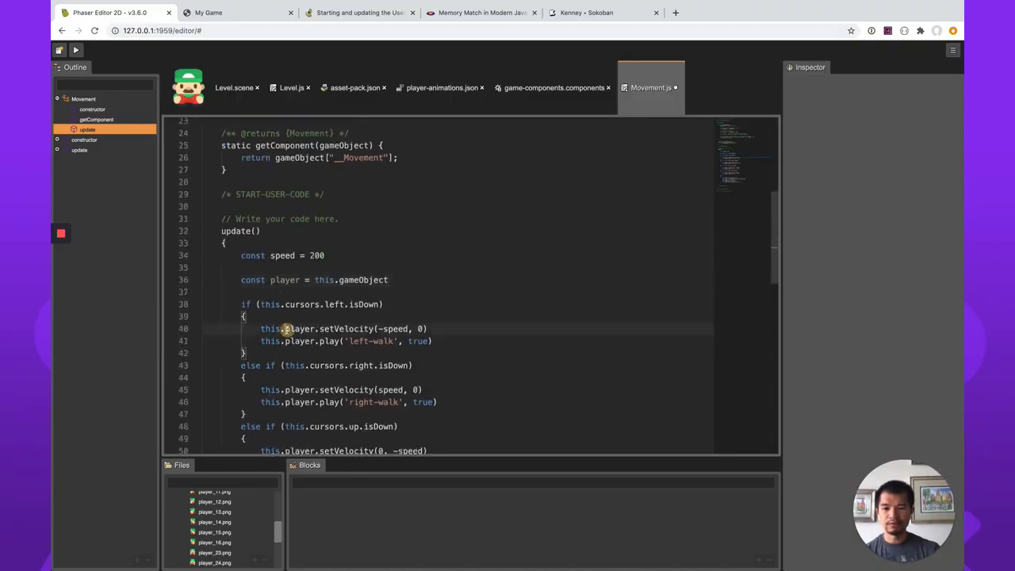
key(alt+shift+Left)
key(BackSpace)
key(Down)
key(shift+Right)
key(shift+Right)
key(shift+Right)
key(shift+Right)
key(shift+Right)
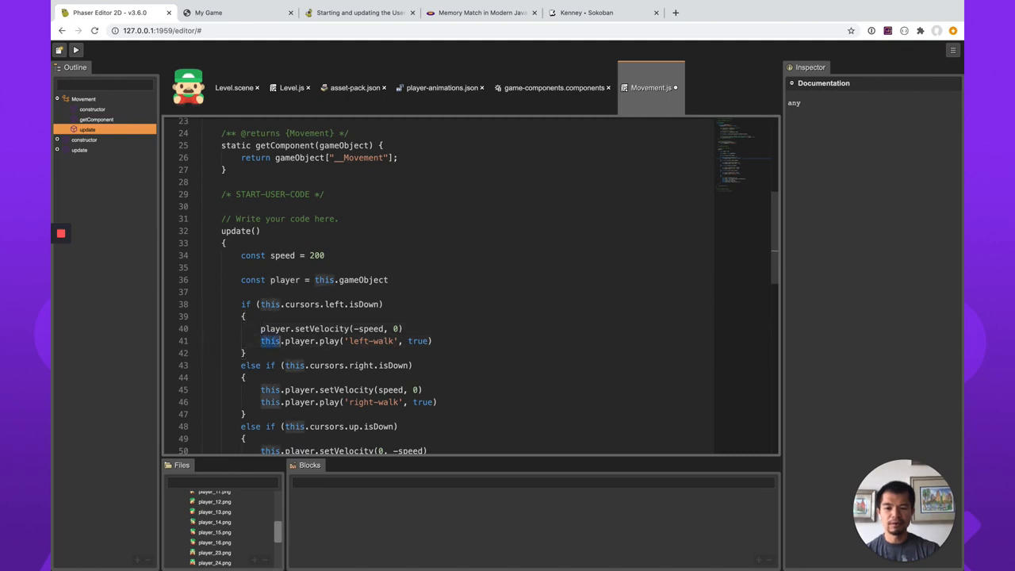
key(BackSpace)
Replace this.player with player in the setVelocity and right-walk play calls of the cursors.right branch.
key(Down)
key(Down)
key(Down)
key(Down)
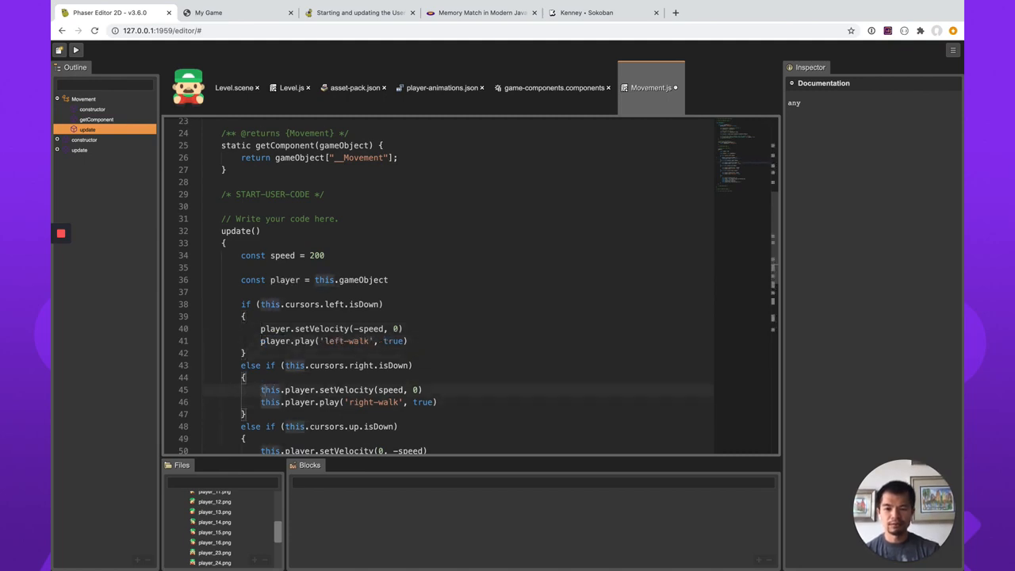
key(shift+Right)
key(shift+Right)
key(shift+Right)
key(shift+Right)
key(shift+Right)
key(BackSpace)
key(Down)
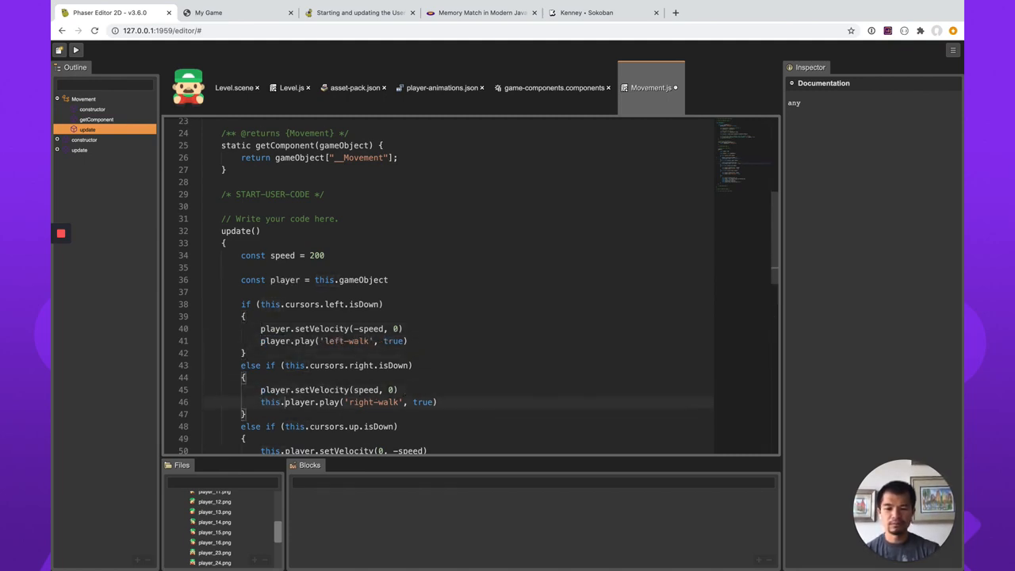
key(shift+Right)
key(shift+Right)
key(shift+Right)
key(shift+Right)
key(shift+Right)
key(BackSpace)
Replace this.player with player in the setVelocity and up-walk play calls of the cursors.up branch.
scroll(296, 335, down, 2)
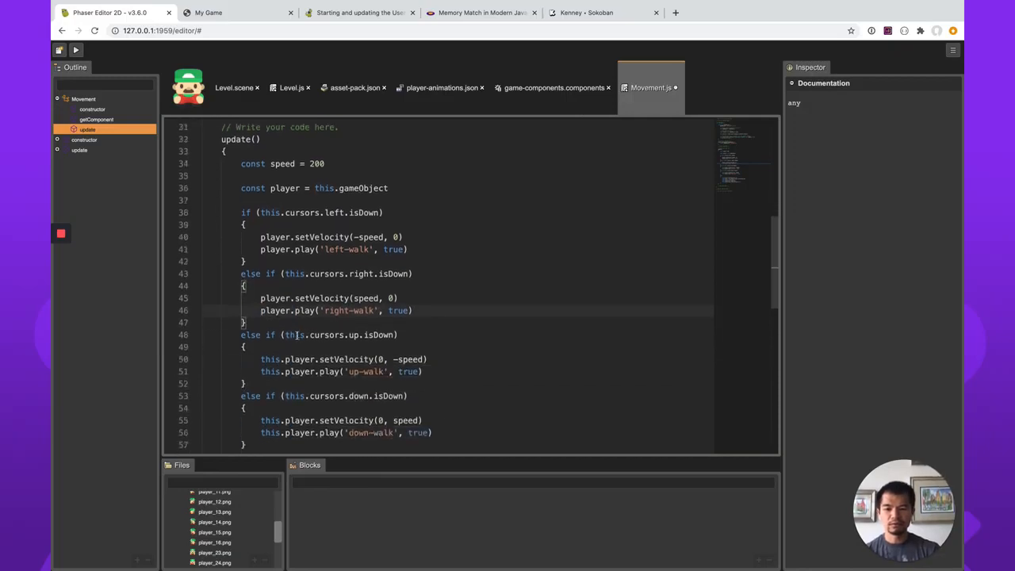
click(261, 360)
key(shift+Right)
key(shift+Right)
key(shift+Right)
key(shift+Right)
key(shift+Right)
key(BackSpace)
key(Down)
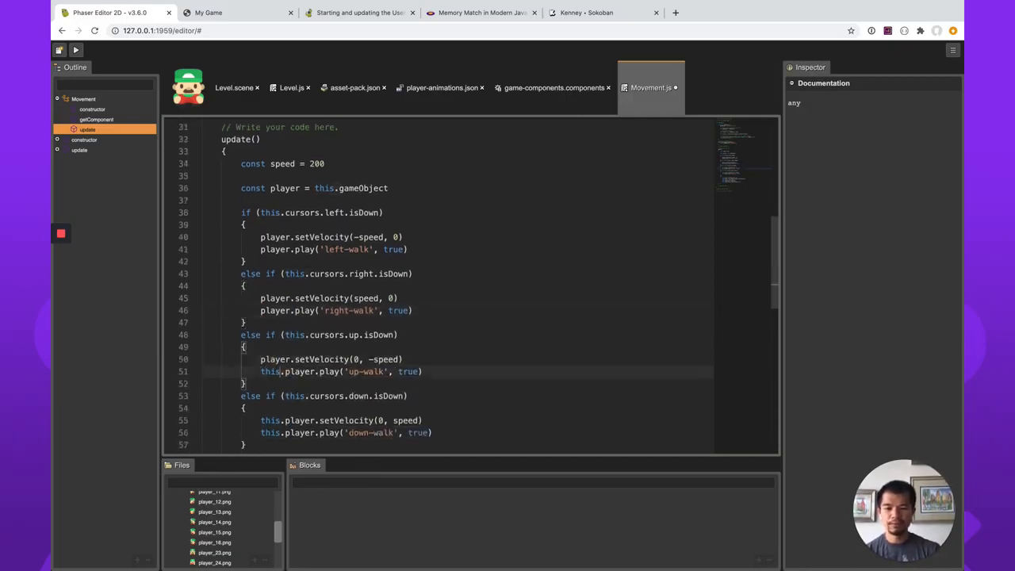
key(shift+Right)
key(BackSpace)
Replace this.player with player in the setVelocity and down-walk play calls of the cursors.down branch.
key(Down)
key(Down)
key(Down)
key(Down)
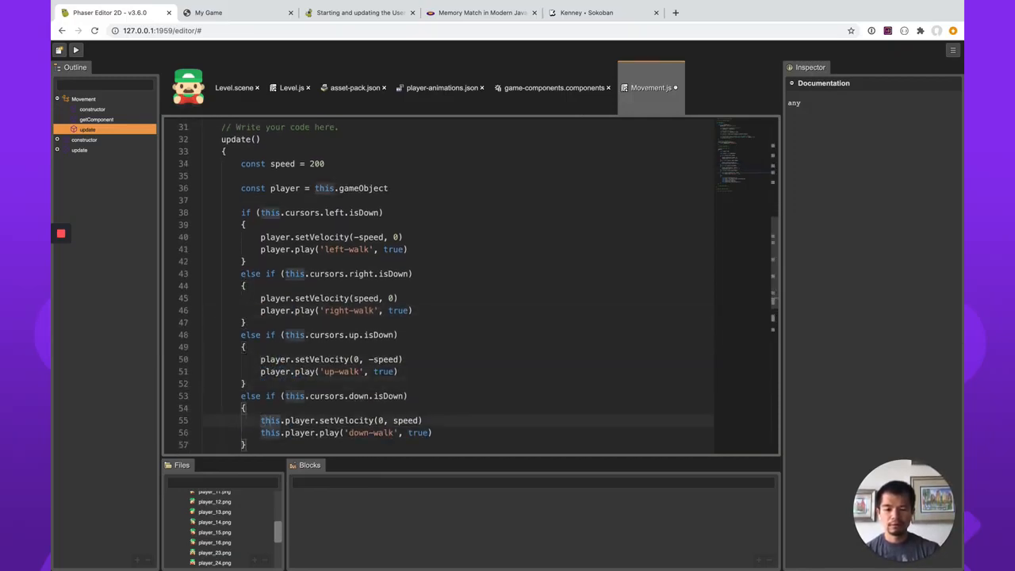
key(shift+Right)
key(shift+Right)
key(shift+Right)
key(shift+Right)
key(shift+Right)
key(BackSpace)
key(Down)
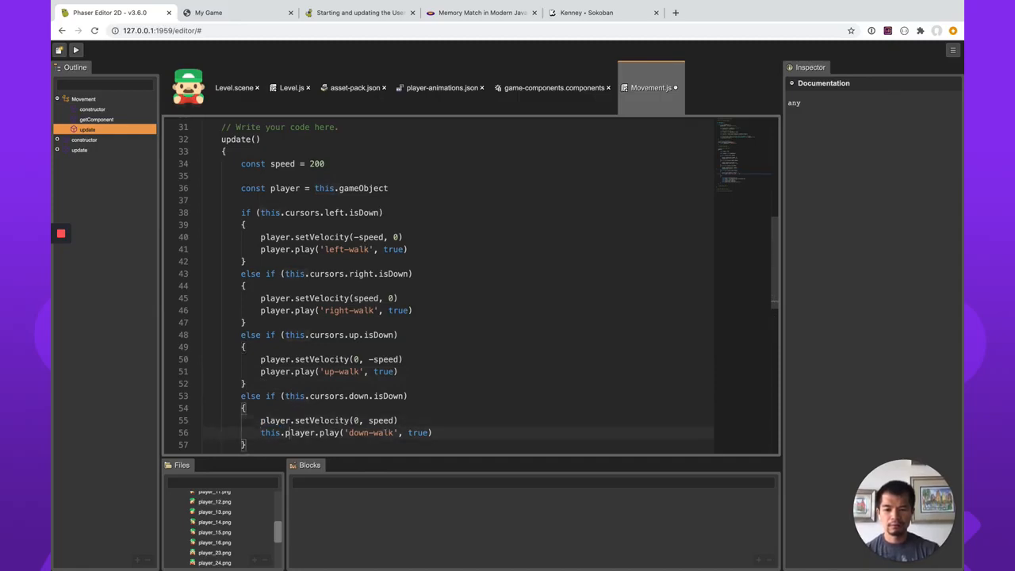
key(shift+Right)
key(shift+Right)
key(shift+Right)
key(shift+Right)
key(shift+Right)
key(BackSpace)
In the final else block, replace this.player with player in the setVelocity(0, 0) and idle play calls, and save Movement.js.
scroll(428, 292, down, 5)
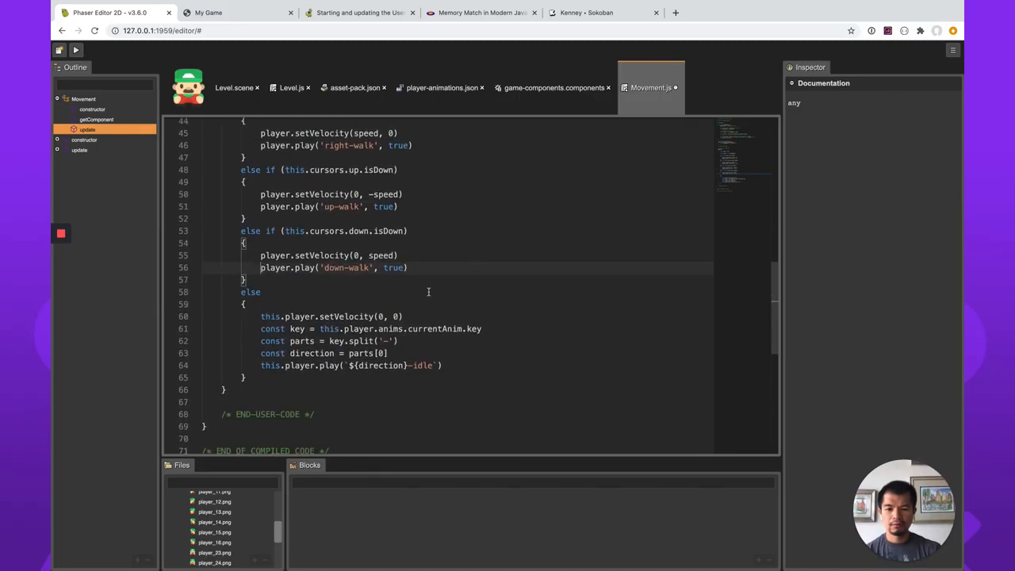
click(286, 318)
key(shift+Left)
key(shift+Left)
key(shift+Left)
key(shift+Left)
key(shift+Left)
key(BackSpace)
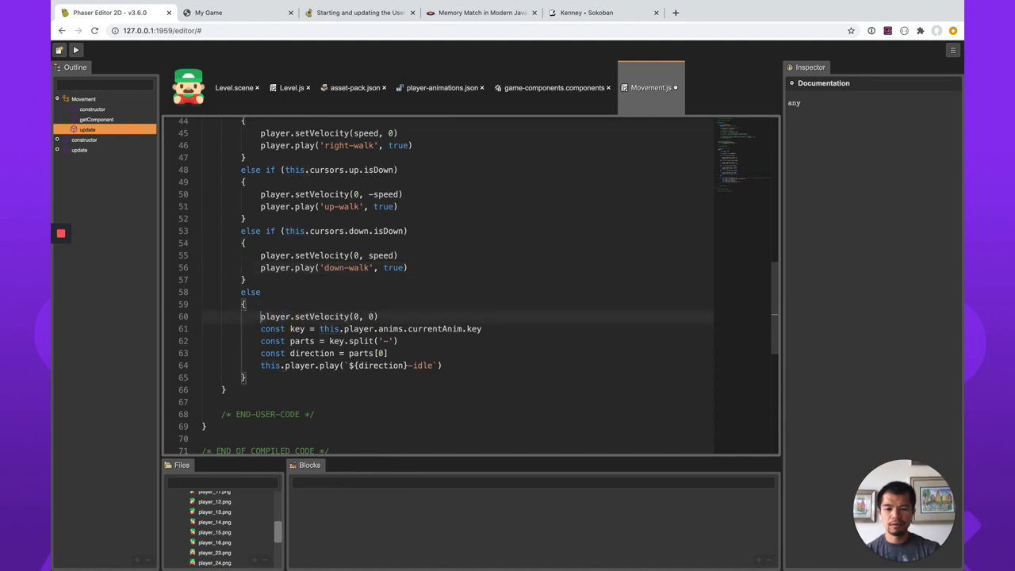
key(Down)
key(Down)
key(Down)
key(Down)
key(shift+Right)
key(shift+Right)
key(shift+Right)
key(shift+Right)
key(shift+Right)
key(BackSpace)
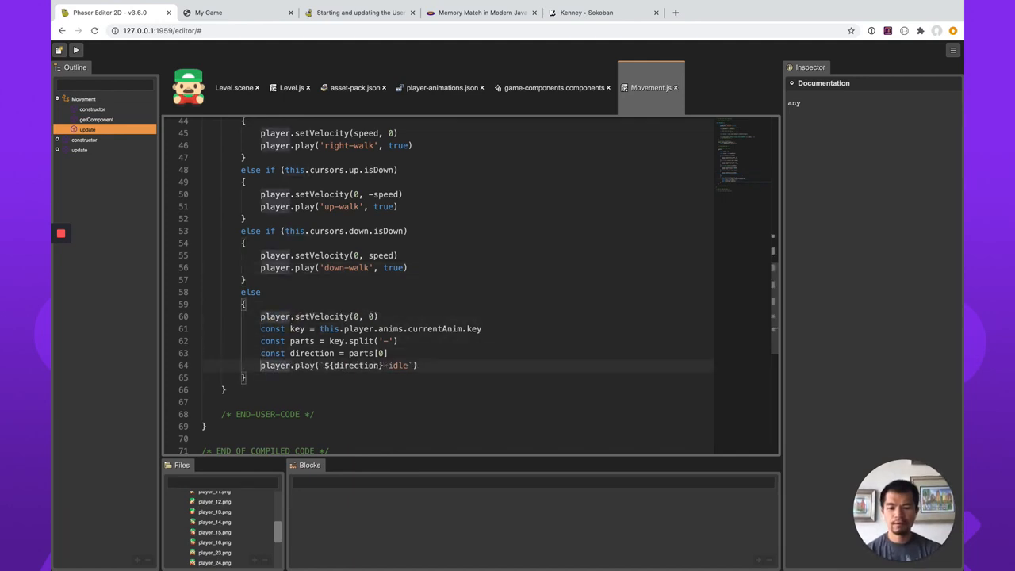
Change the key constant in the else block to player.anims.currentAnim.key and save Movement.js.
click(344, 329)
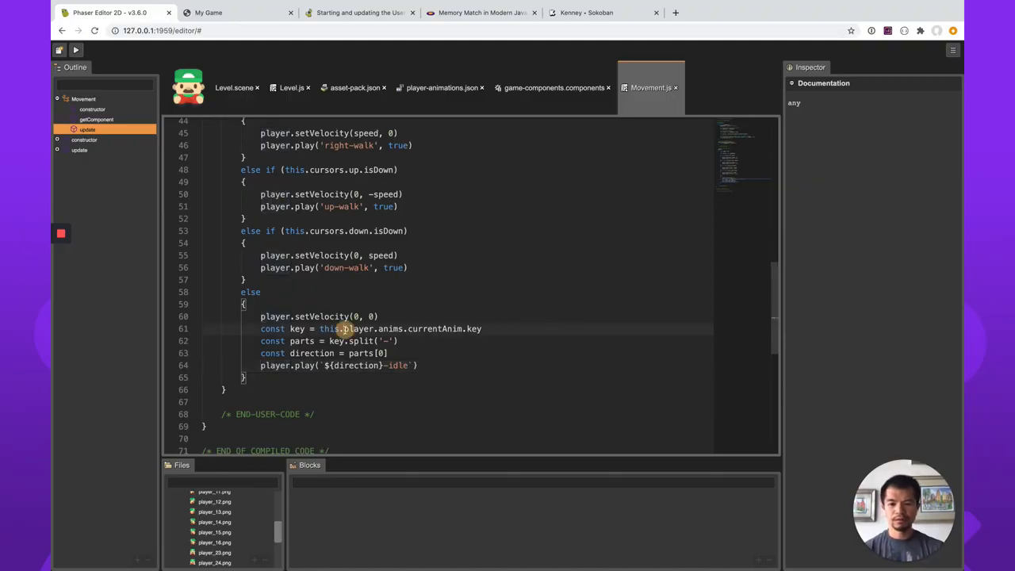
key(BackSpace)
key(BackSpace)
key(BackSpace)
key(BackSpace)
key(BackSpace)
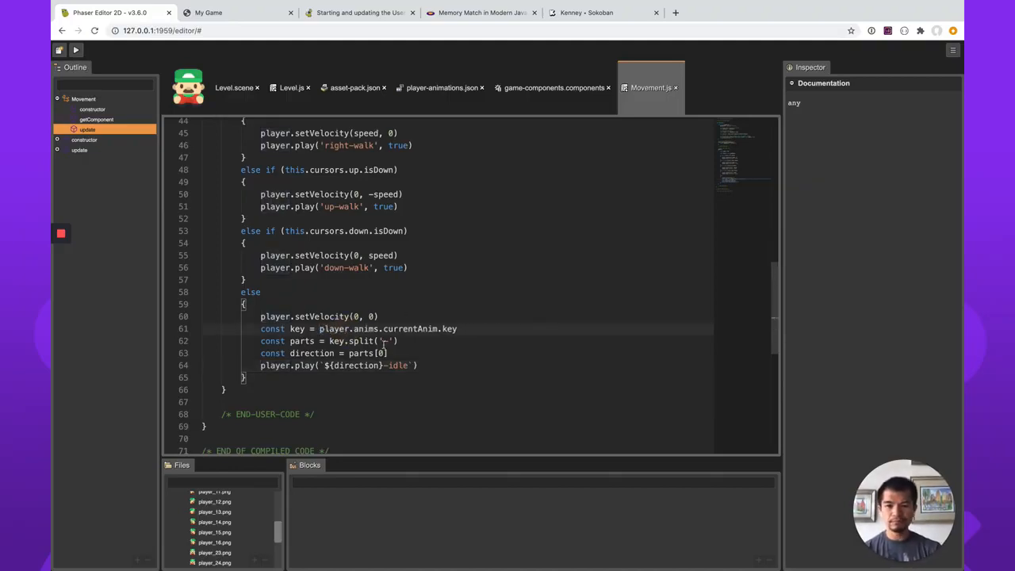
scroll(384, 341, up, 8)
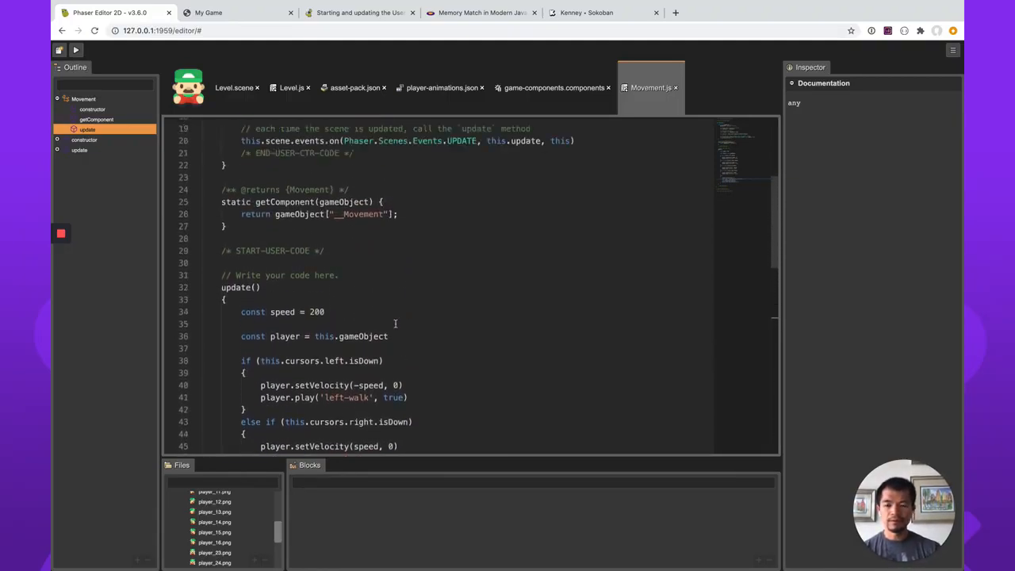
scroll(395, 324, up, 2)
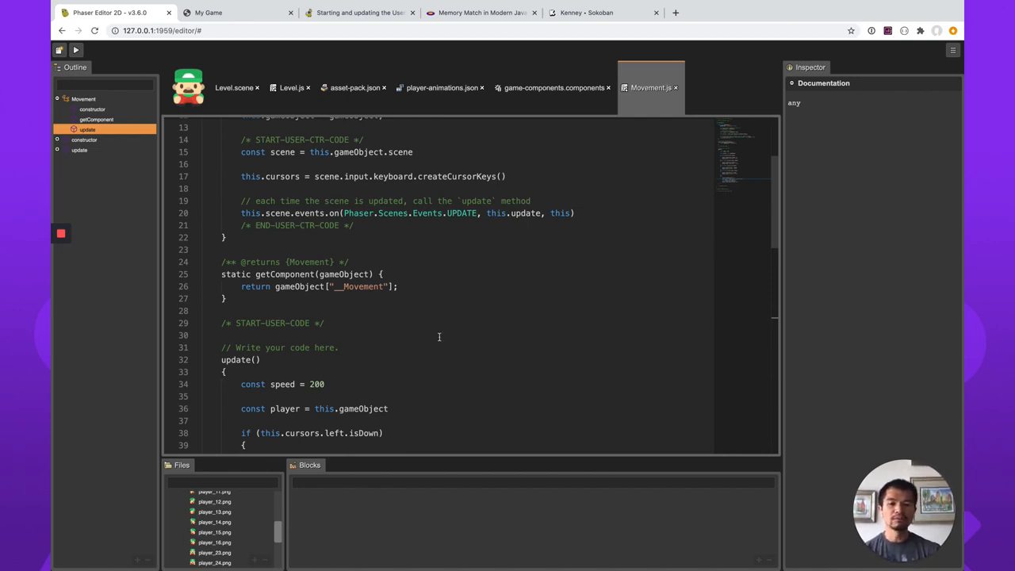
Open main.js and add an empty physics object after the scale block in the Phaser.Game configuration.
scroll(439, 337, down, 2)
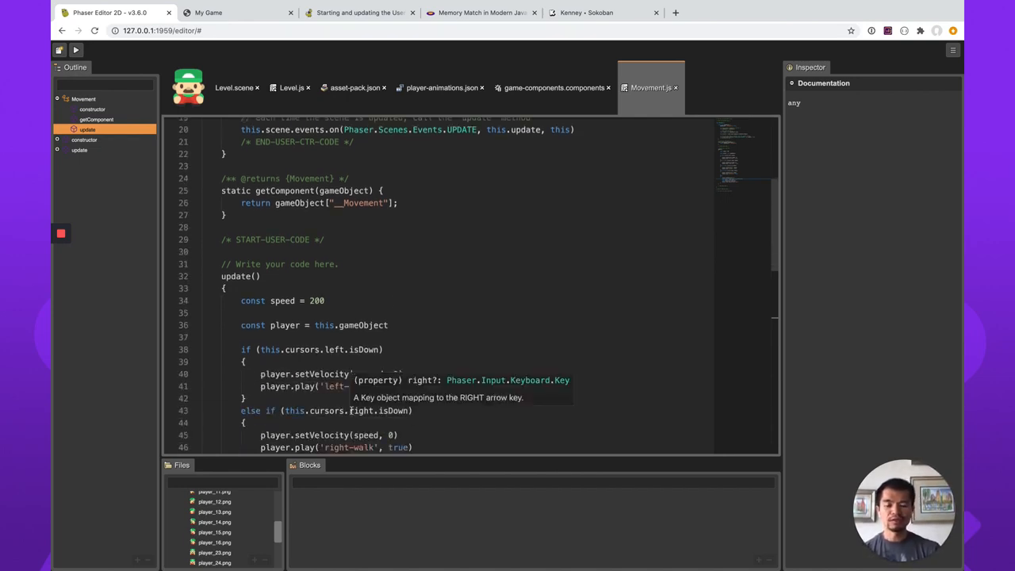
scroll(350, 410, up, 4)
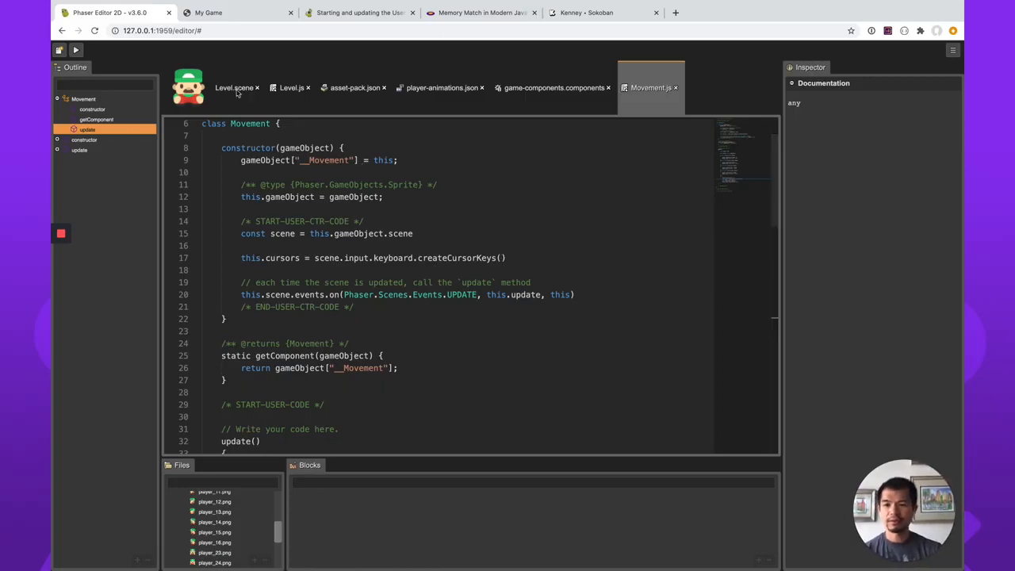
scroll(225, 556, down, 3)
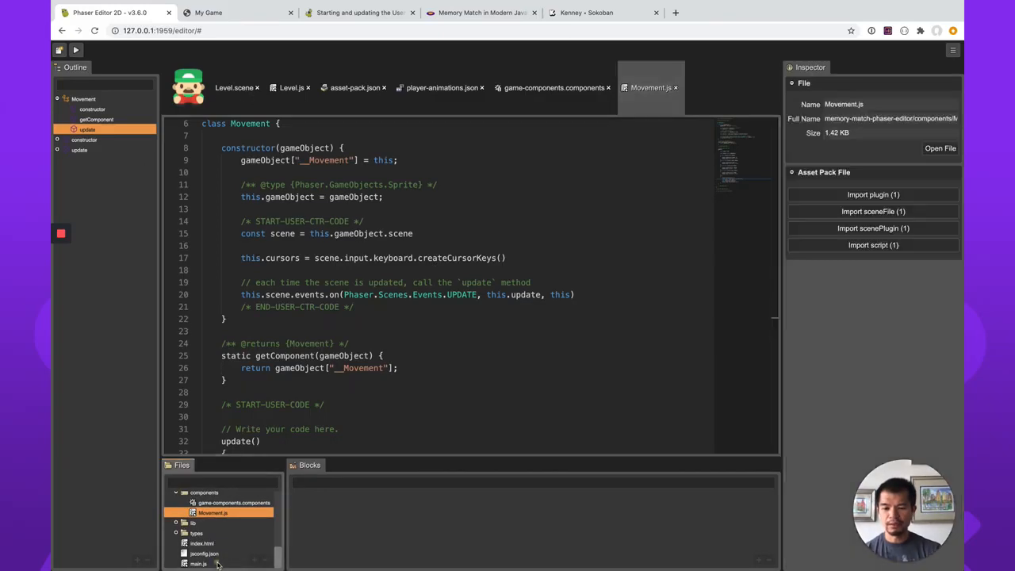
double_click(216, 563)
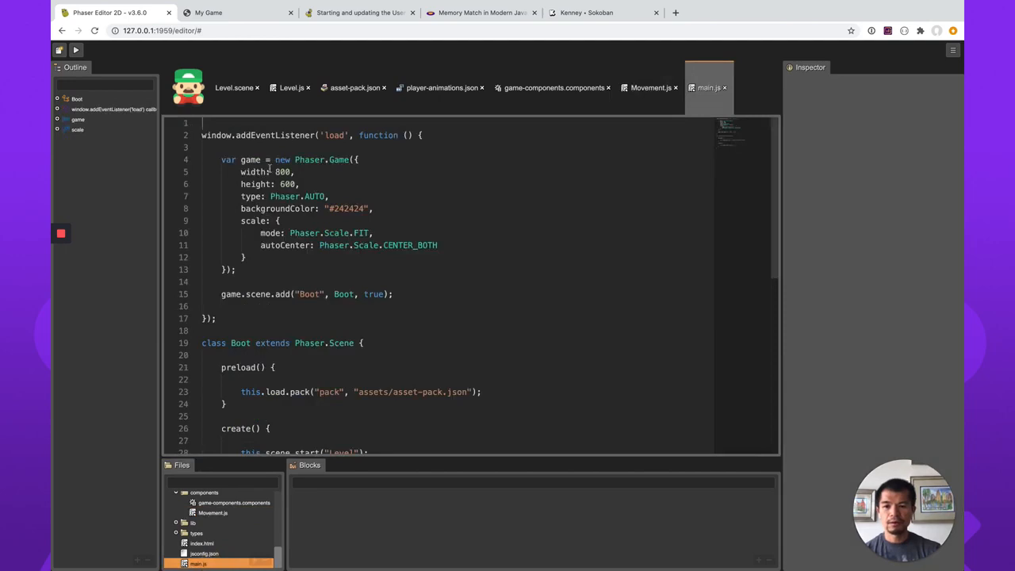
click(269, 260)
text(,)
key(Return)
text(p)
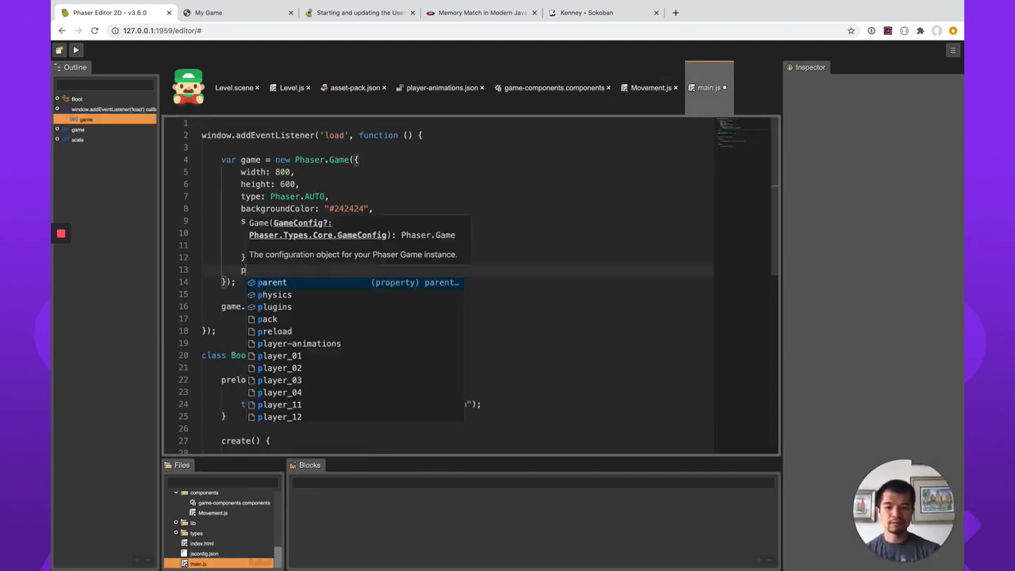
text(hysics: {)
key(Return)
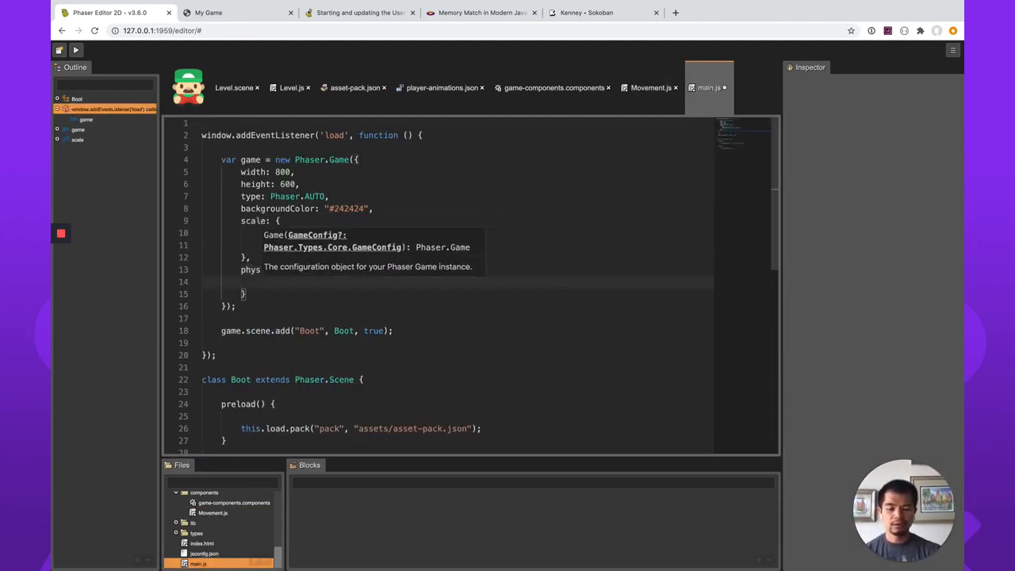
text(arca)
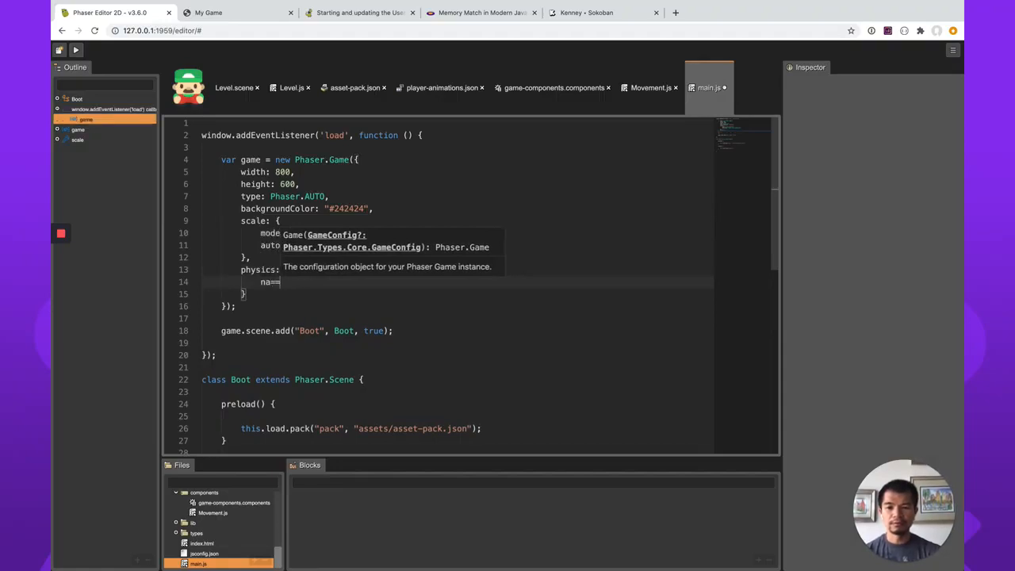
key(BackSpace)
key(BackSpace)
key(BackSpace)
key(BackSpace)
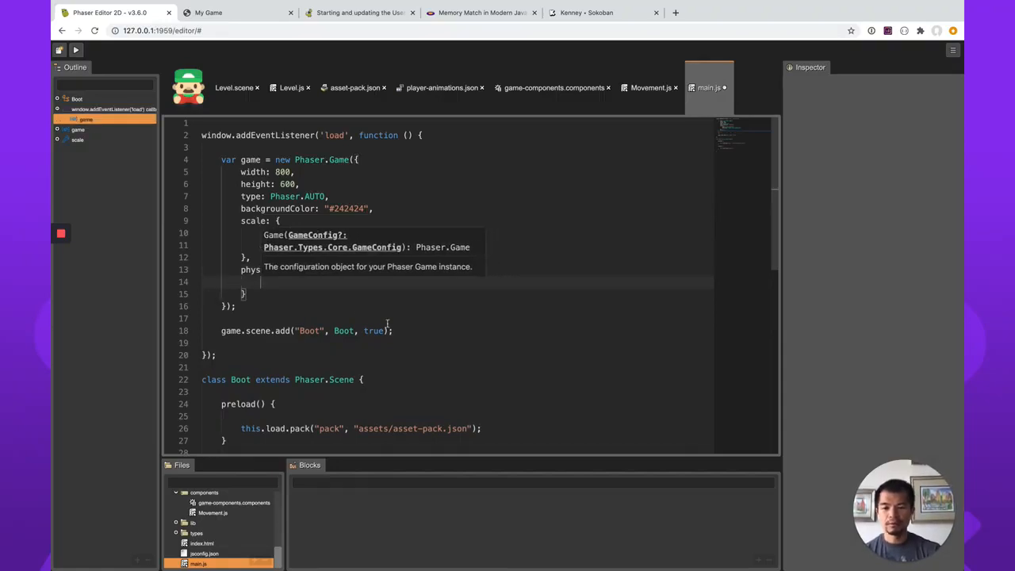
click(374, 345)
click(285, 279)
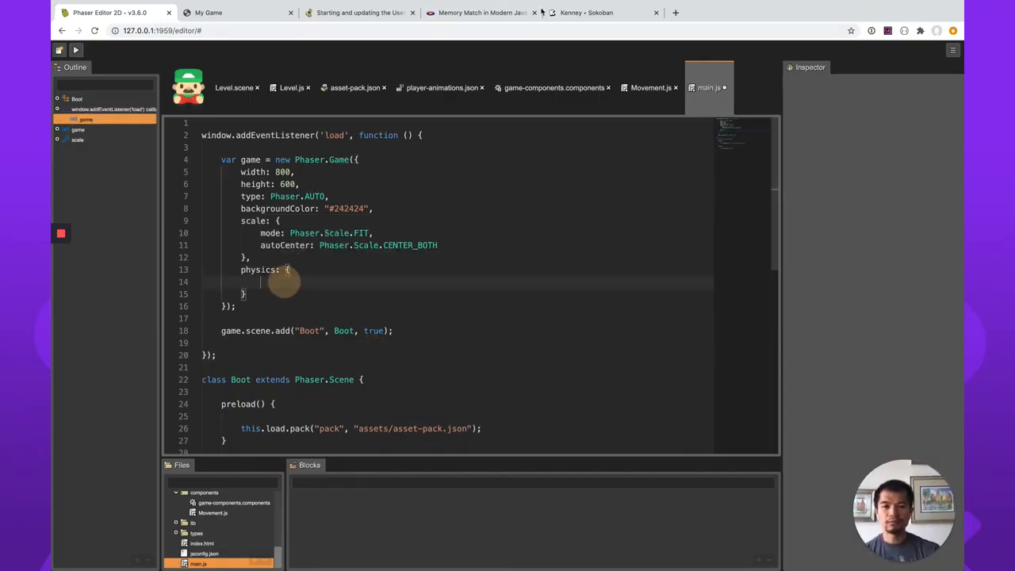
Look through the Memory Match article in the browser for the physics configuration, and return to Phaser Editor.
click(492, 14)
scroll(483, 238, up, 10)
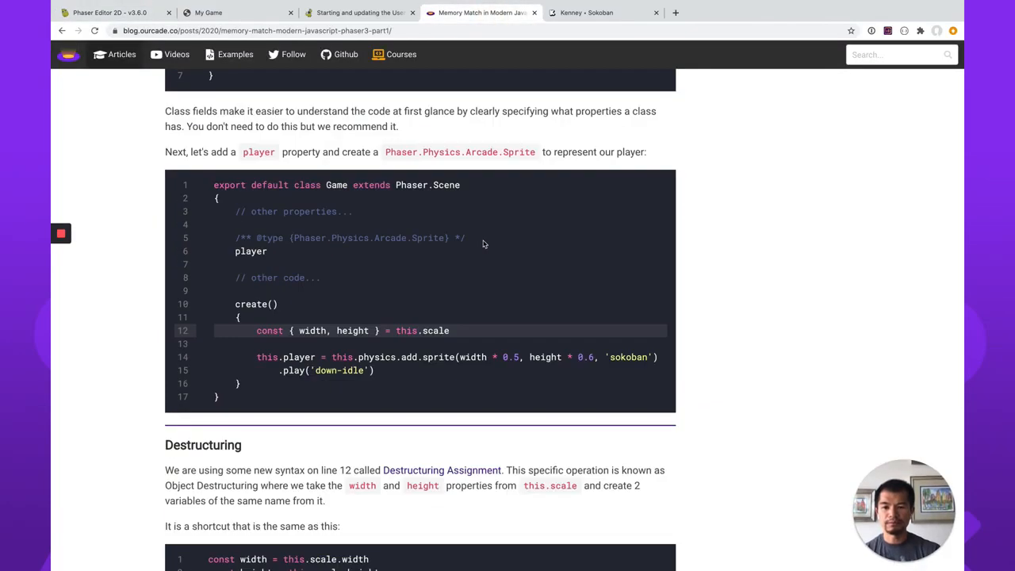
scroll(483, 244, up, 3)
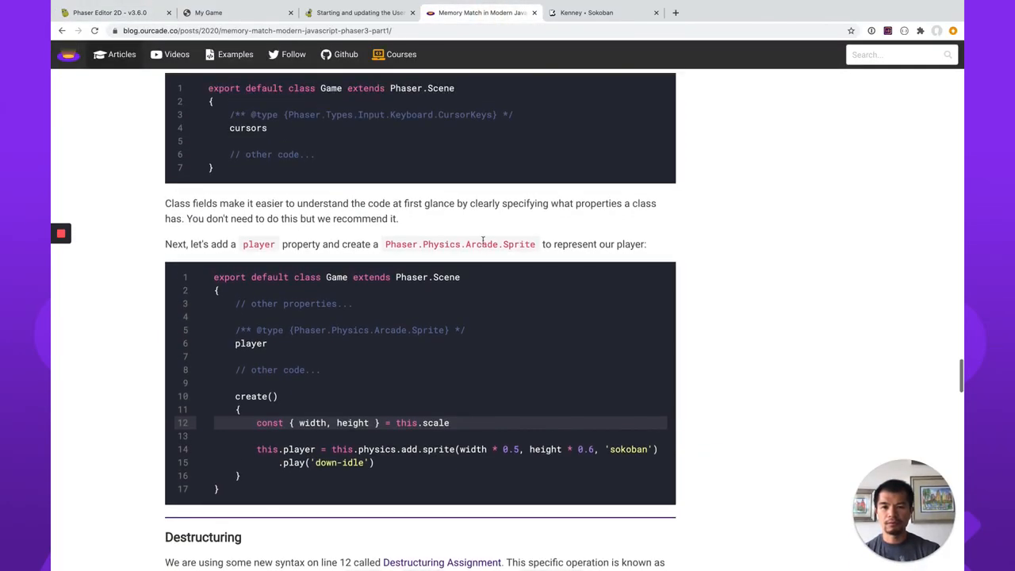
scroll(418, 258, up, 12)
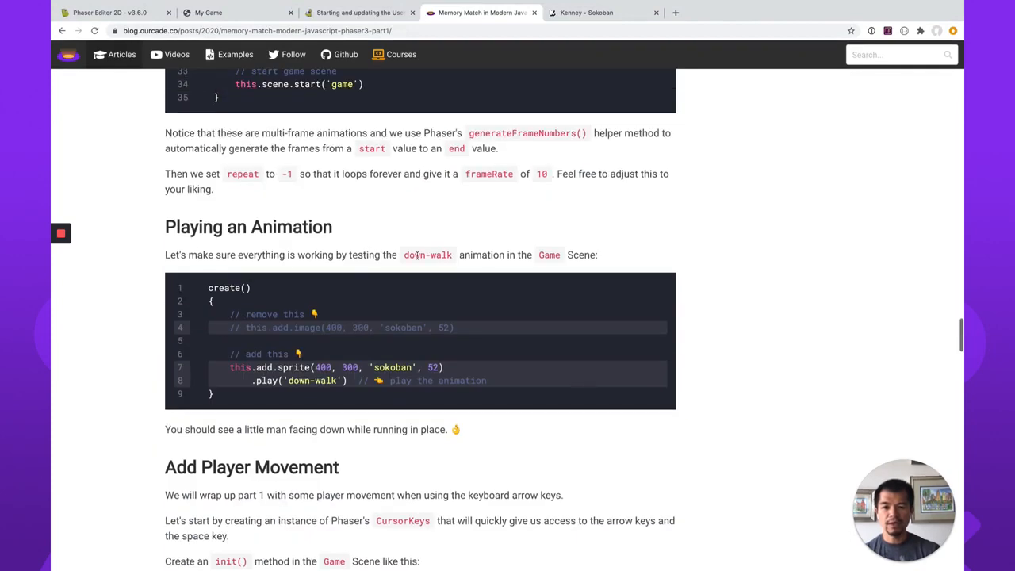
click(127, 13)
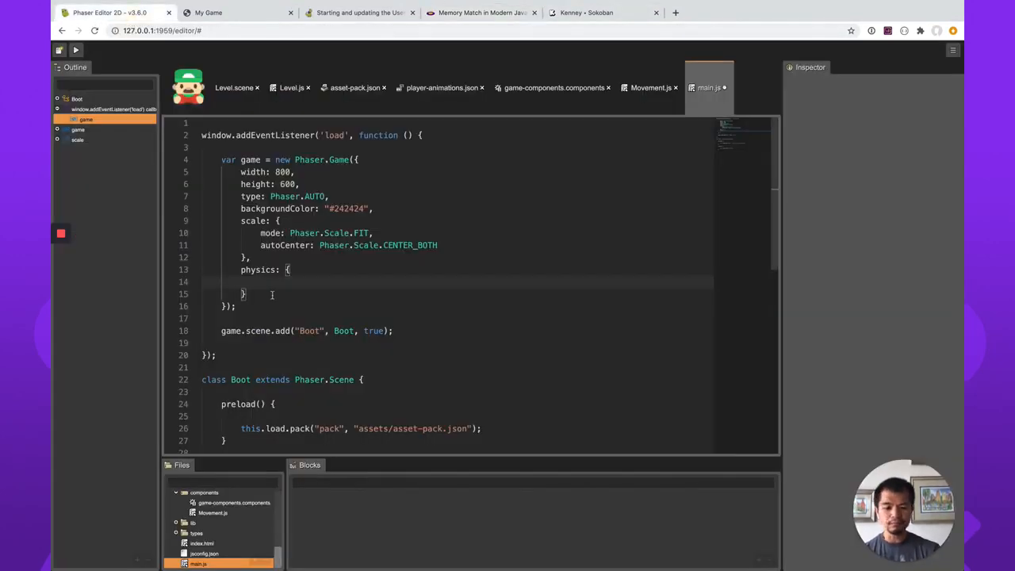
Inside the physics object, add default: "arcade" followed by an empty arcade object.
text(default: "ar)
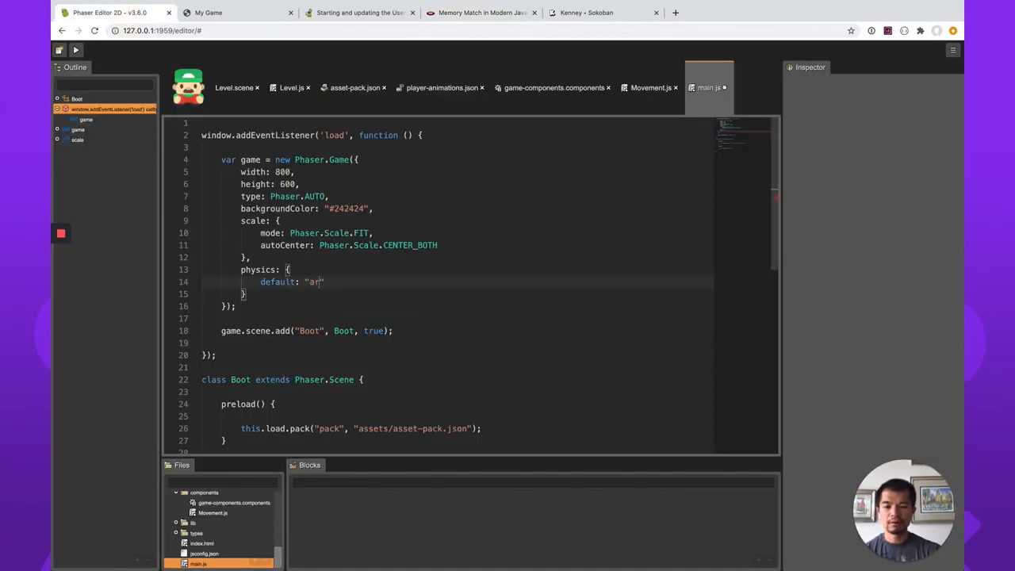
text(cade")
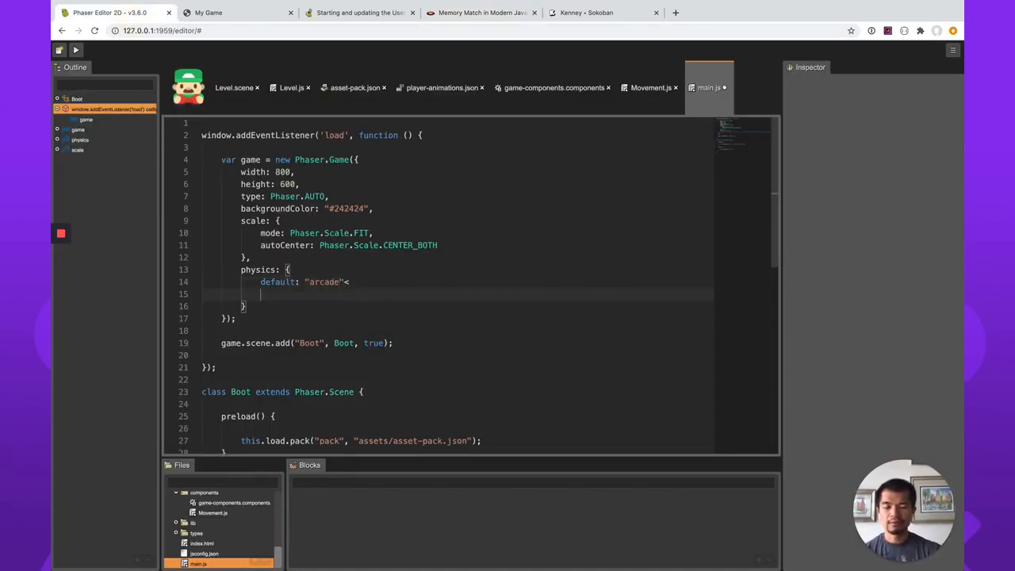
text(,)
key(Return)
text(ar)
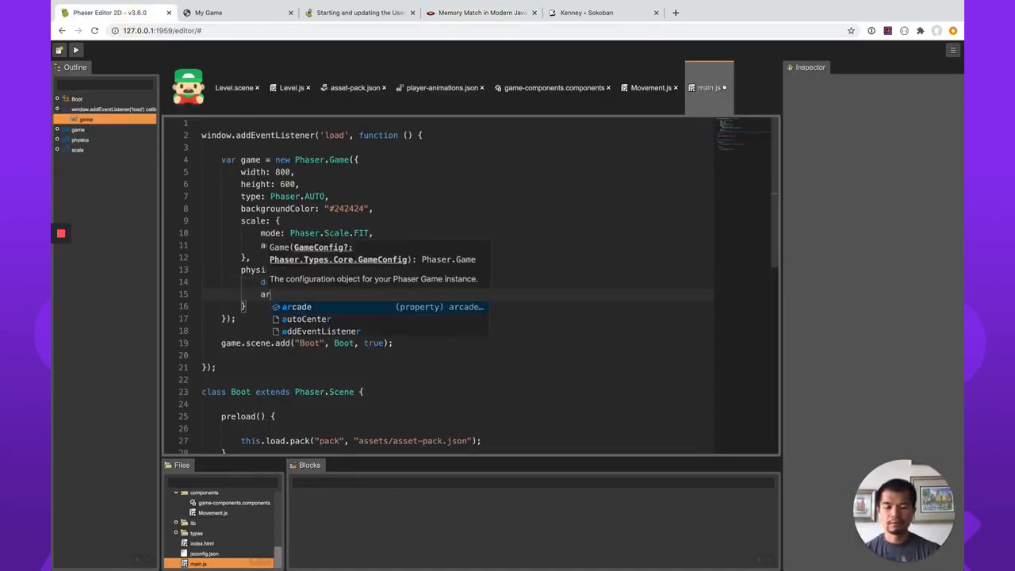
text(cade: {)
key(Return)
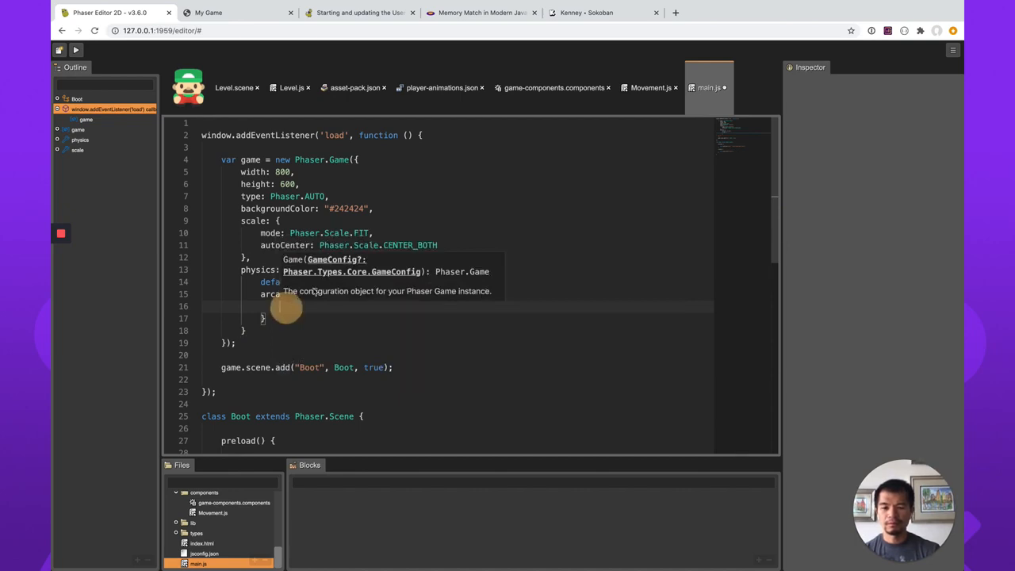
click(384, 251)
click(367, 273)
key(Return)
key(ctrl+space)
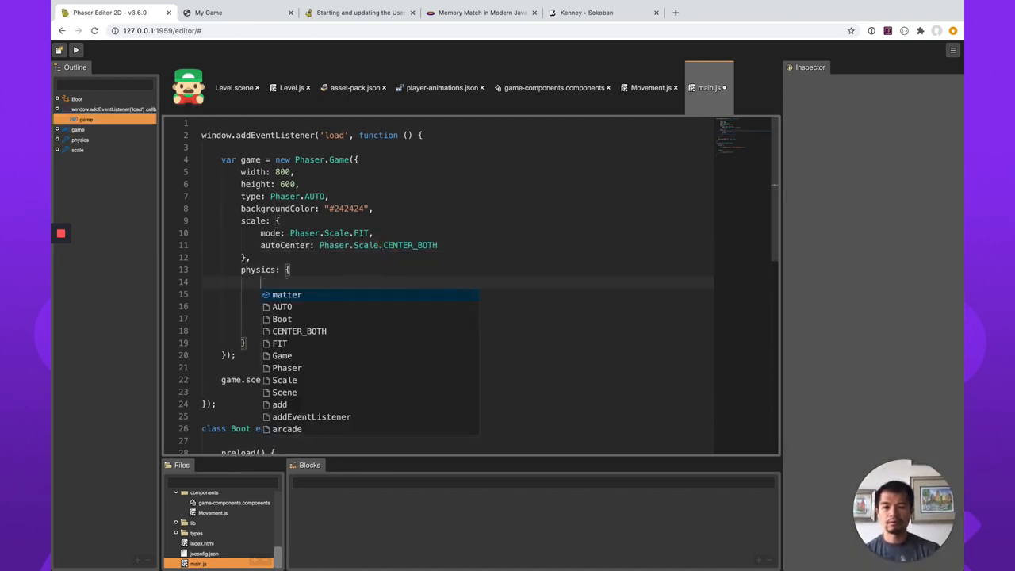
key(Up)
key(Down)
key(Down)
key(Down)
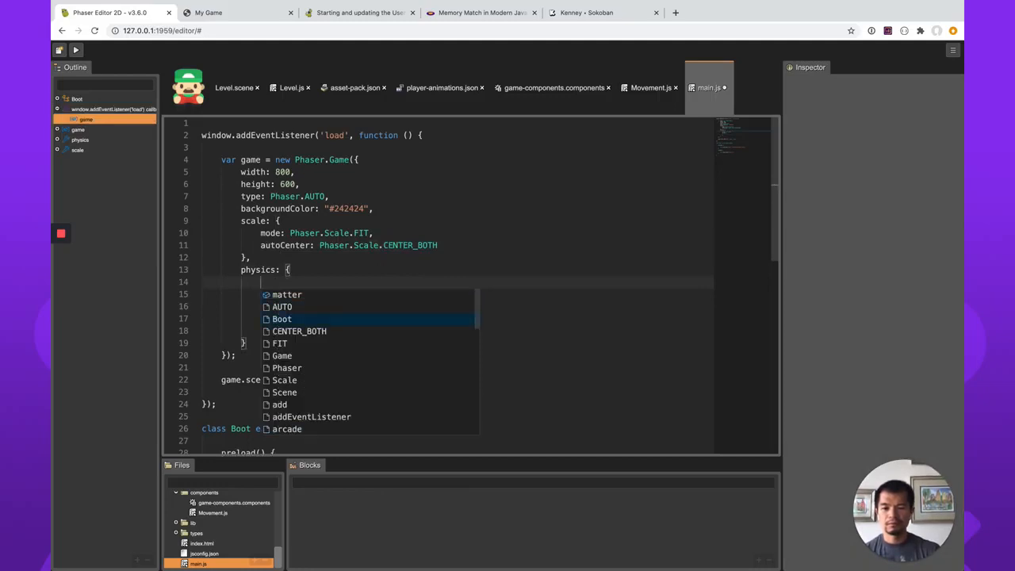
key(Up)
key(Up)
key(Escape)
key(Down)
key(super+Right)
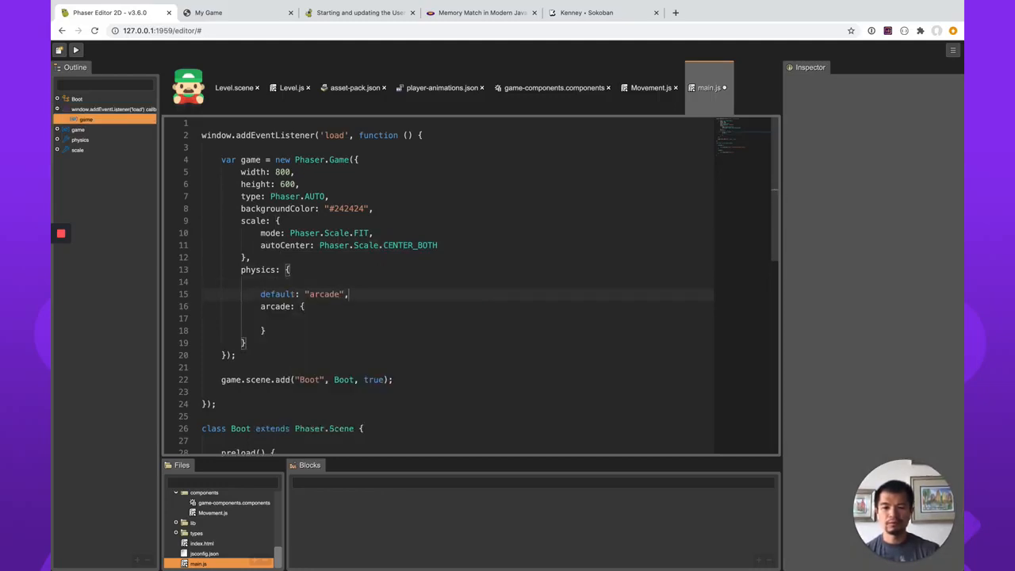
Delete the default line of the physics object and re-enter it as default: "arcade" with a trailing comma.
key(super+shift+Left)
key(super+shift+Left)
key(BackSpace)
key(BackSpace)
key(ctrl+space)
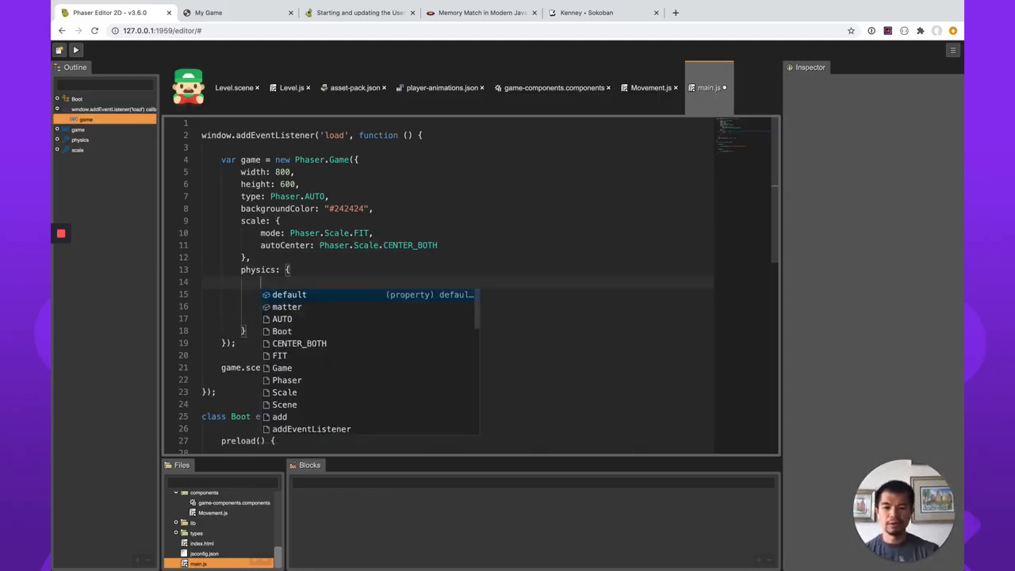
key(Return)
text(: "arca)
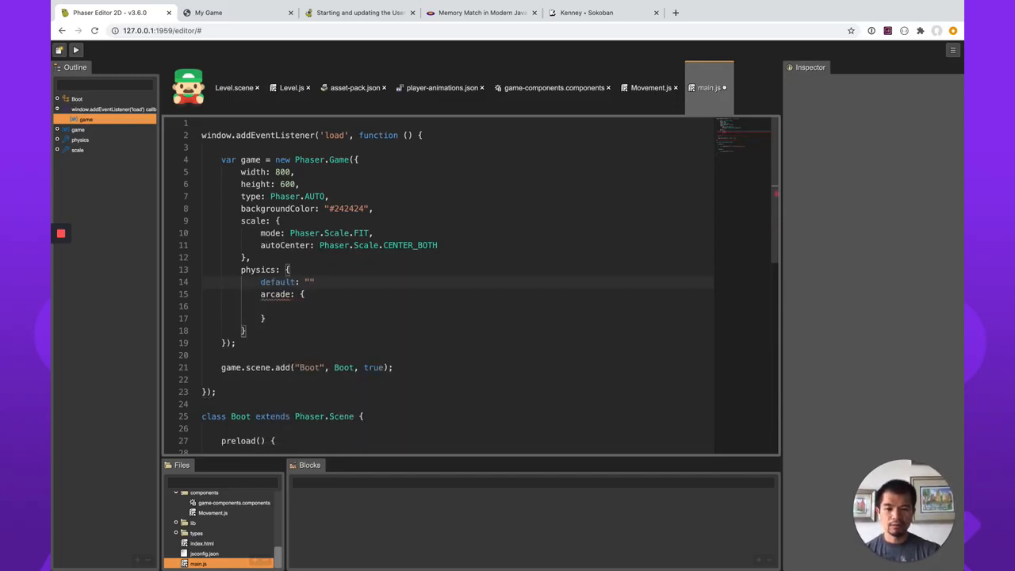
text(de",)
Add gravity: { y: 0 } inside the arcade object and save main.js.
key(Down)
key(Down)
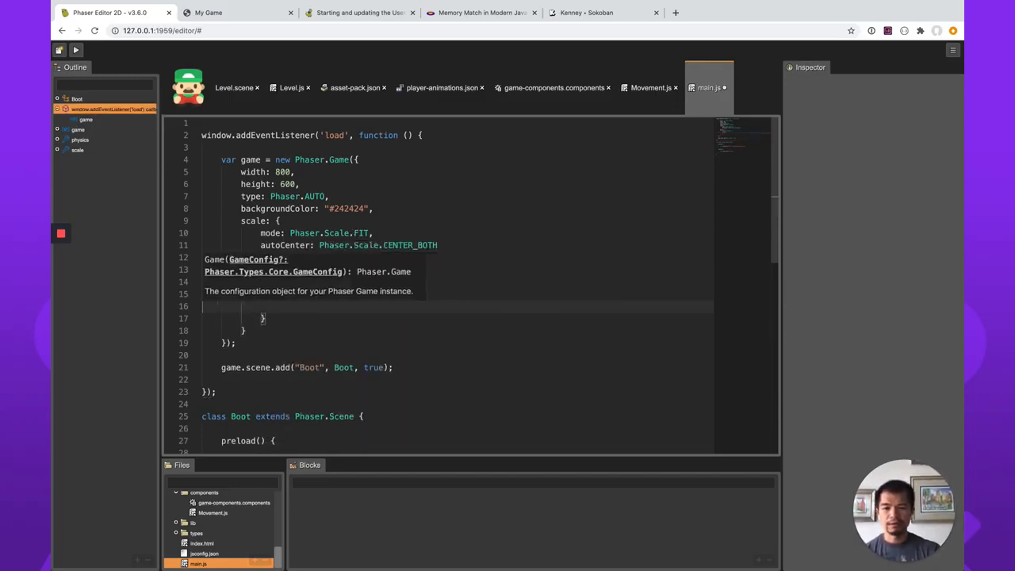
text(gra)
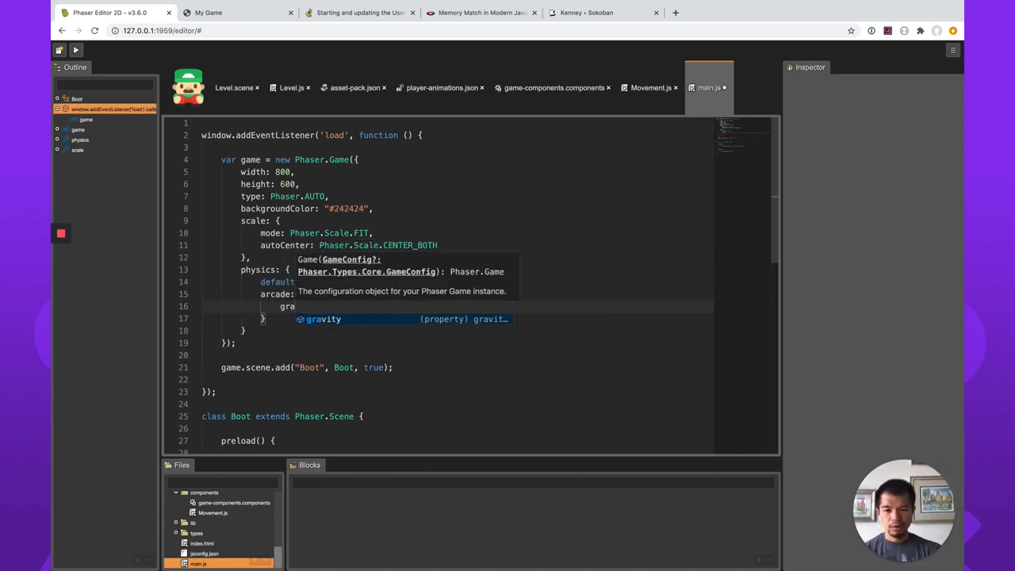
key(Return)
text(: { y)
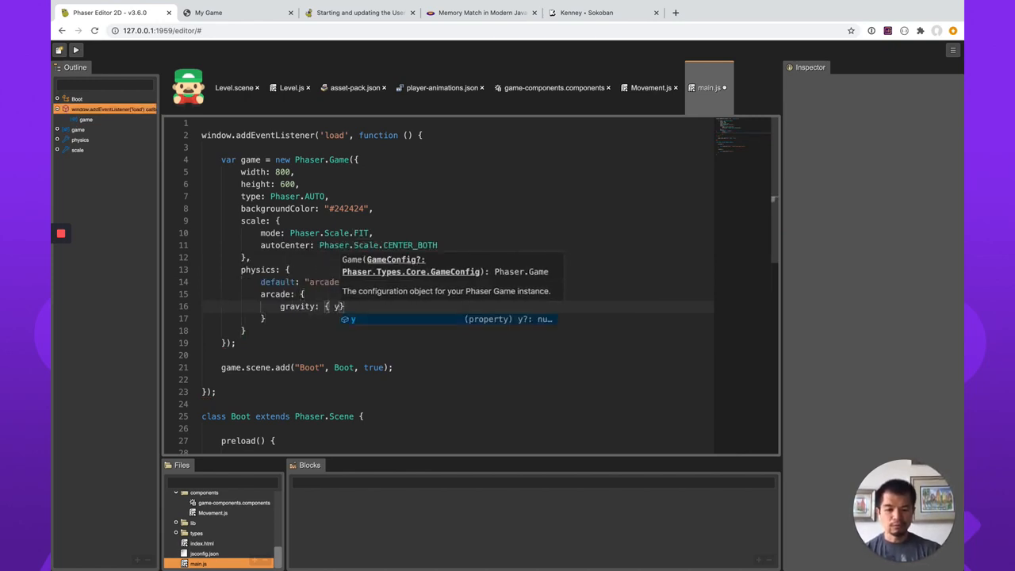
text(: 0)
key(ctrl+s)
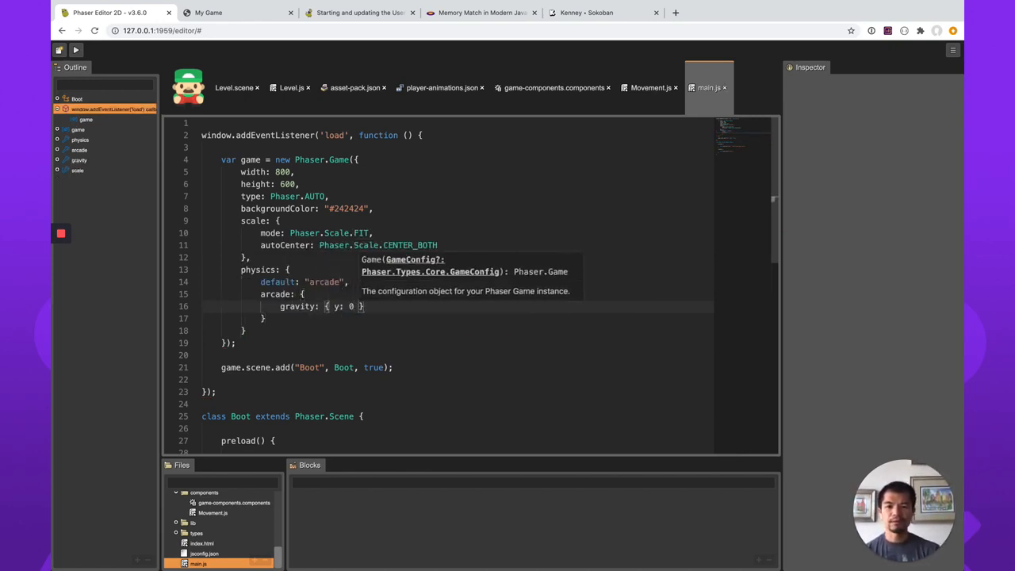
Check Movement.js, search the object types that can be added to Level.scene for "phys", and cancel without adding any.
click(652, 90)
scroll(381, 315, up, 1)
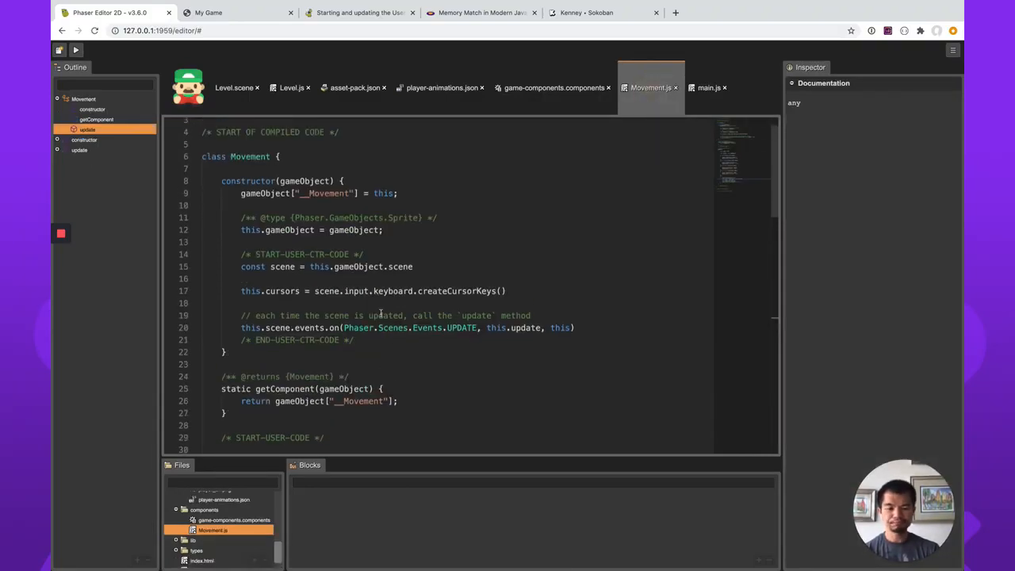
click(238, 88)
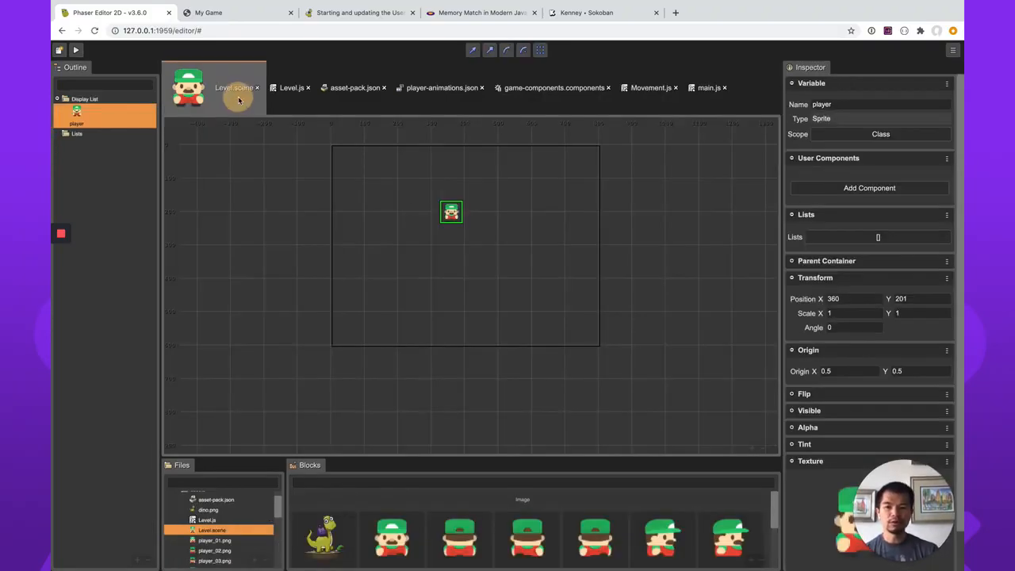
right_click(485, 238)
click(529, 246)
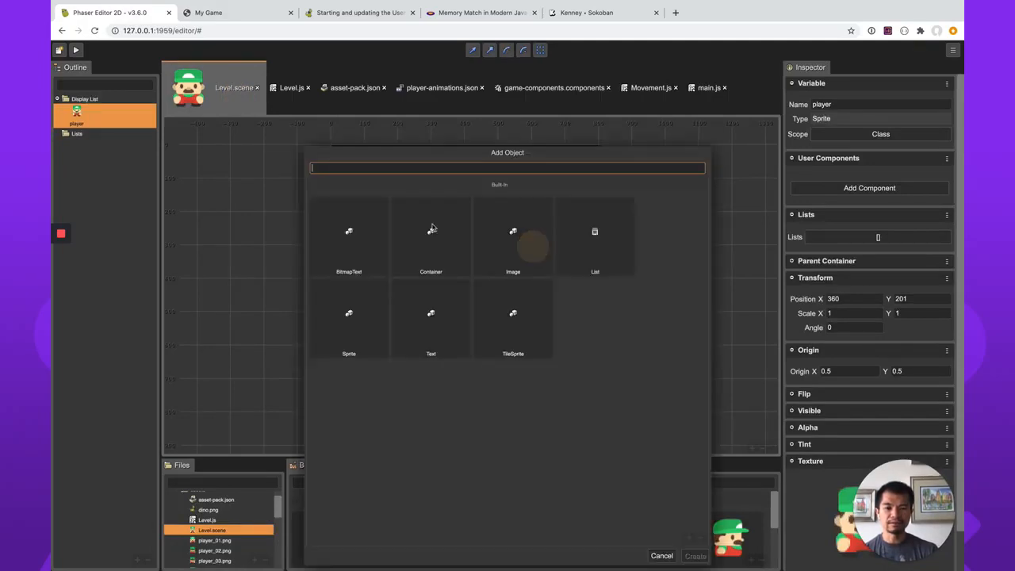
text(ph)
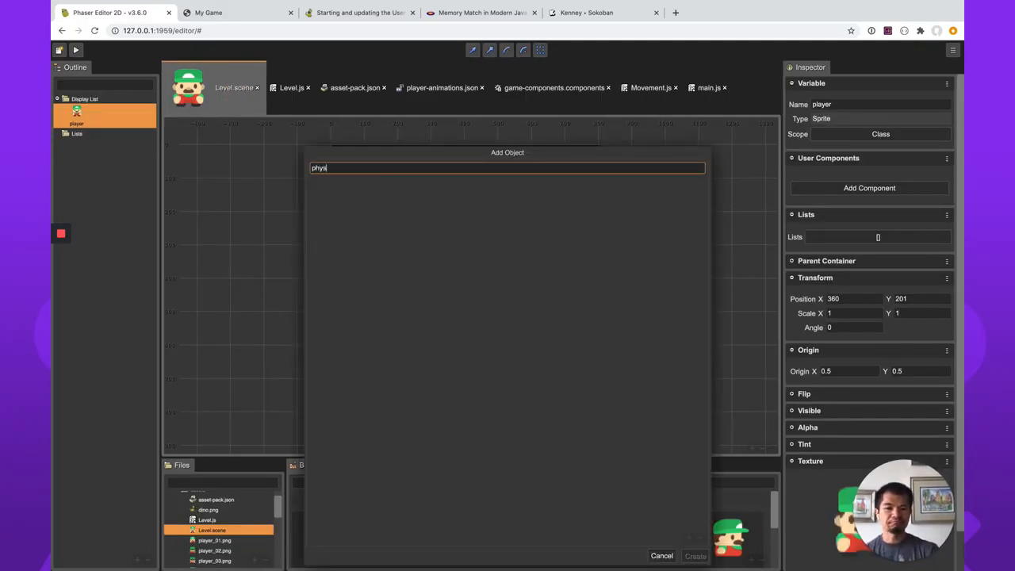
text(ys)
key(BackSpace)
key(BackSpace)
key(BackSpace)
key(BackSpace)
click(744, 247)
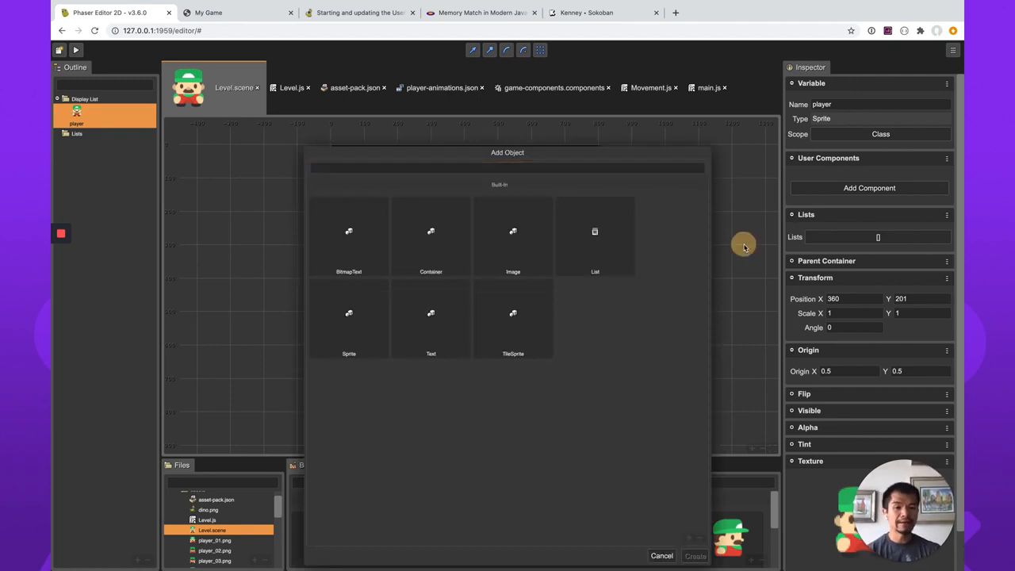
click(660, 556)
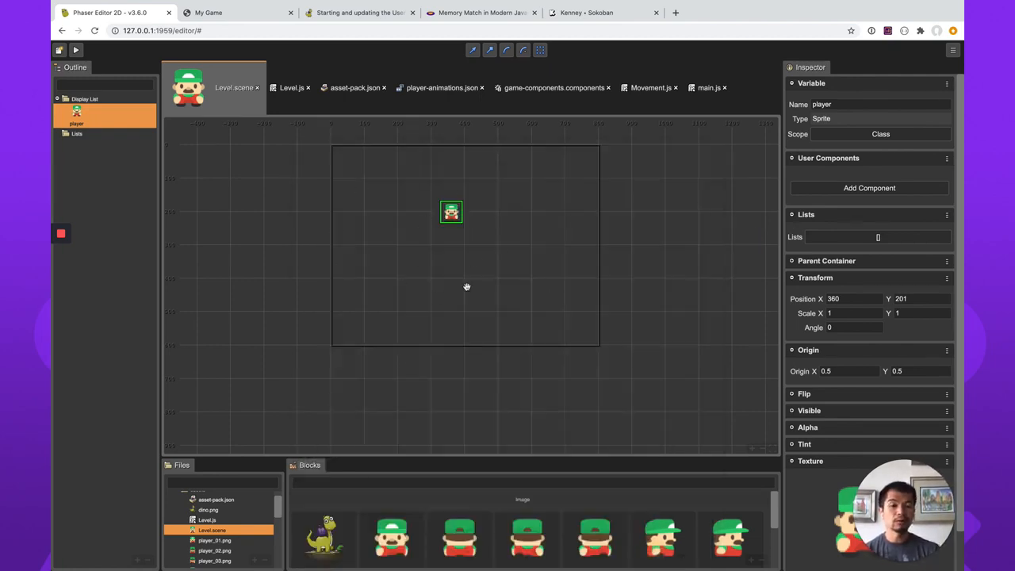
Add a new component to game-components.components and name it Physics.
click(655, 88)
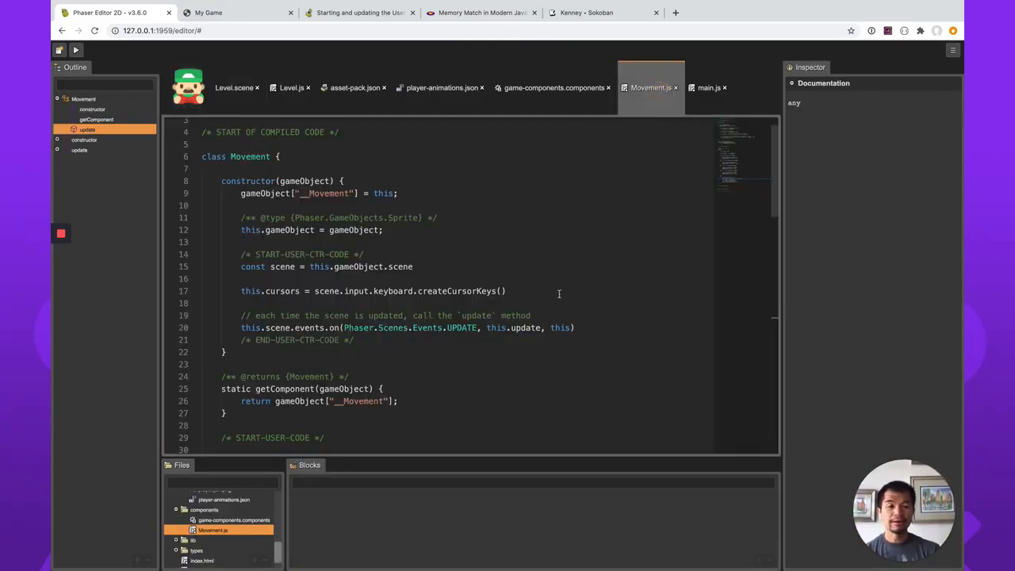
click(234, 87)
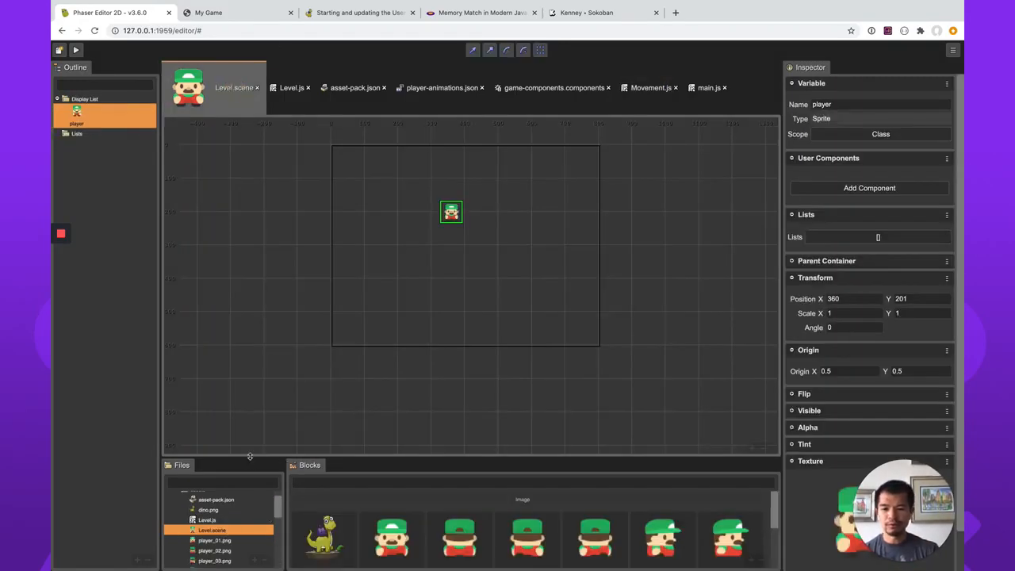
drag(249, 456, 250, 371)
scroll(228, 488, down, 5)
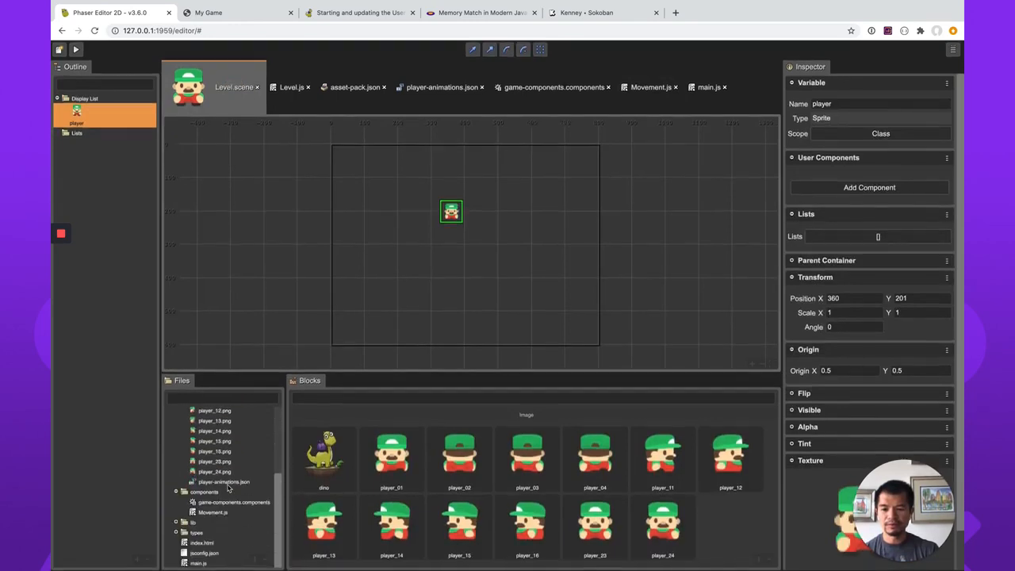
double_click(221, 503)
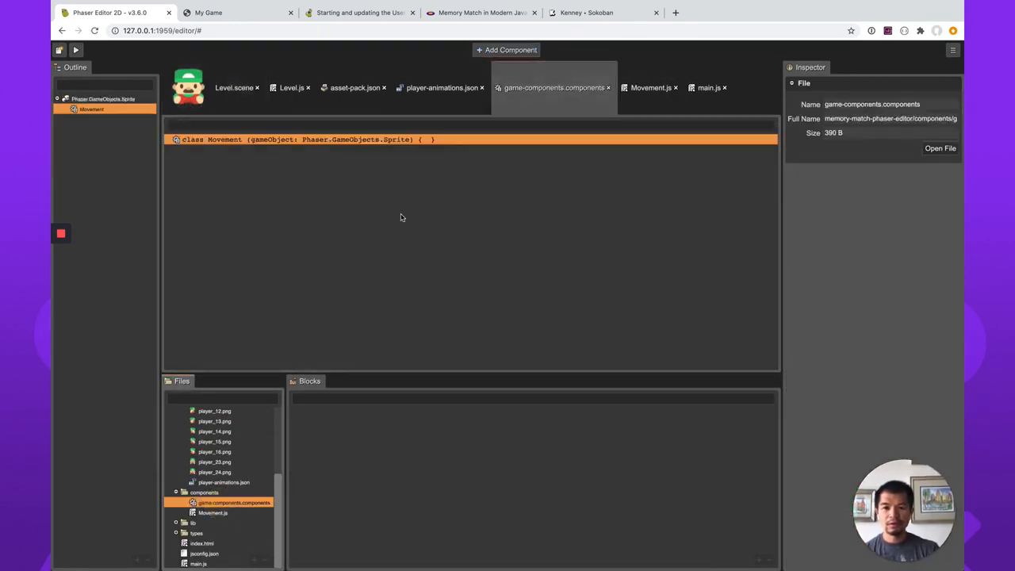
right_click(365, 210)
click(393, 215)
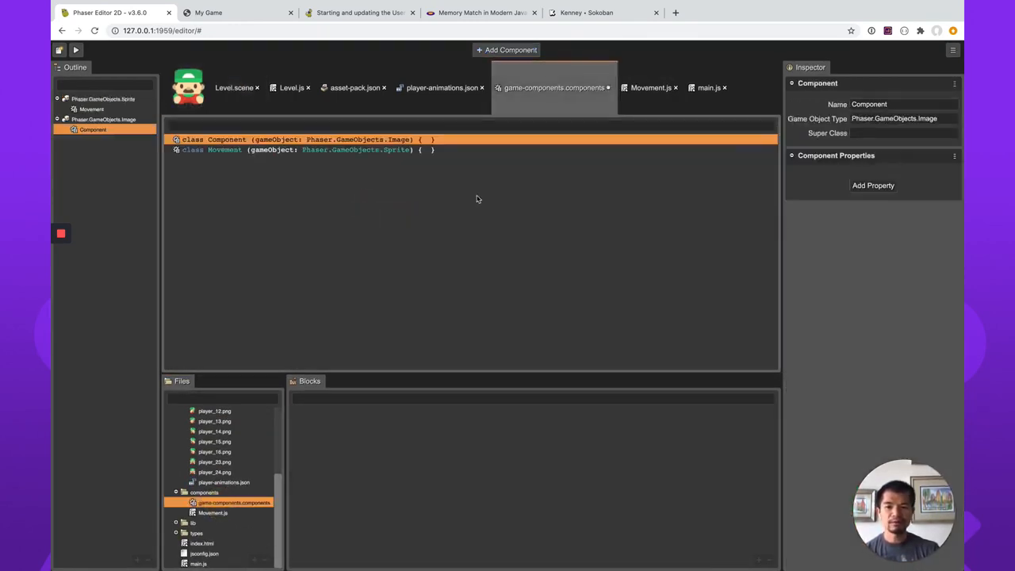
double_click(885, 103)
text(Physic)
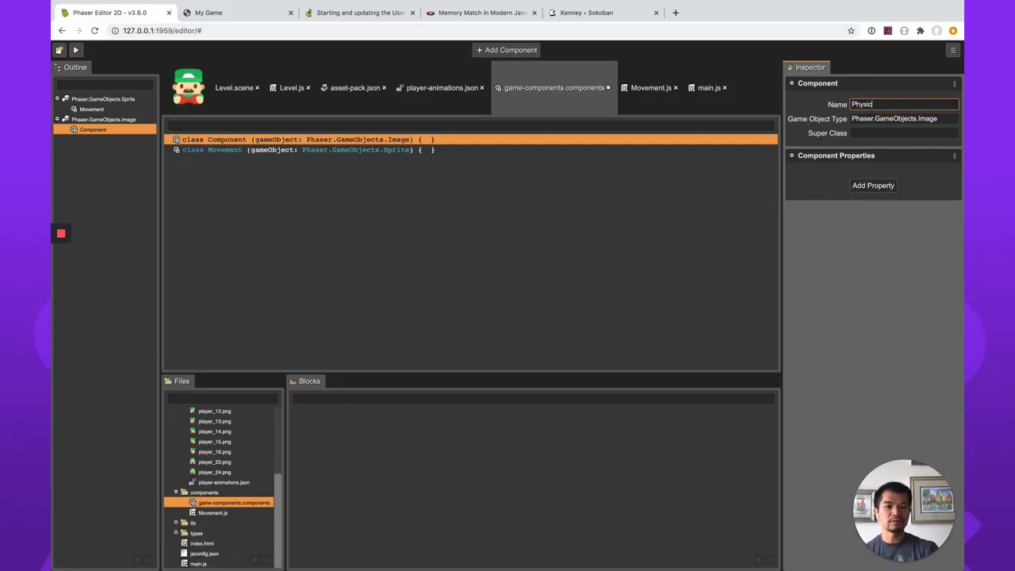
text(s)
Try Phaser.GameObjects.Sprite as the Physics component's game object type, and restore it to Phaser.GameObjects.Image.
double_click(930, 118)
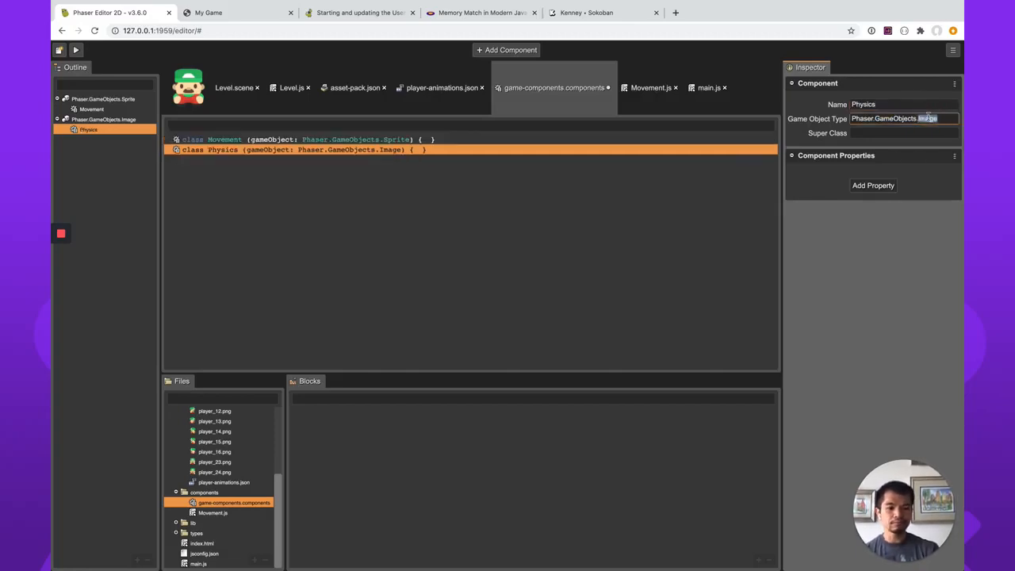
text(Spri)
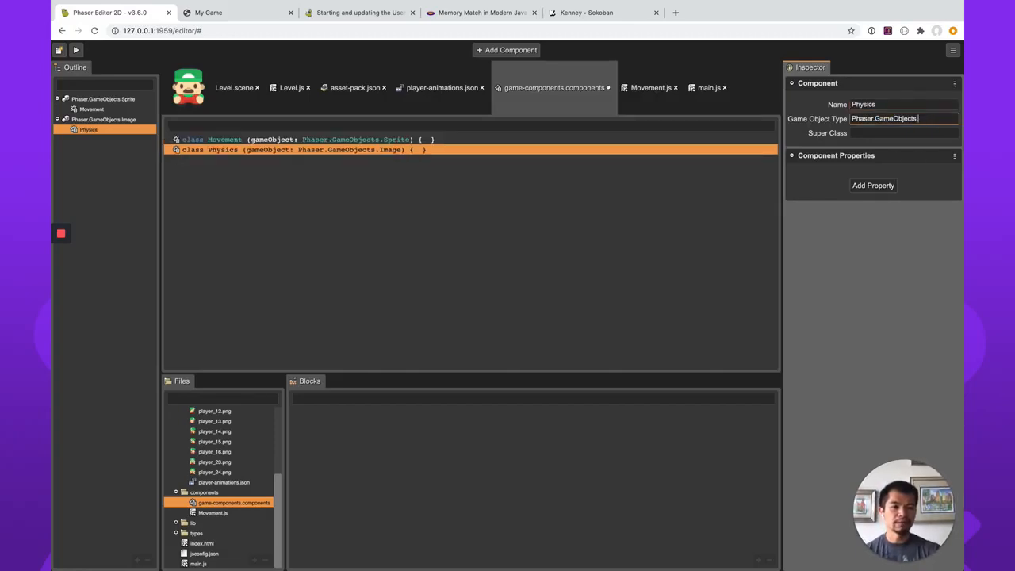
text(Sprite)
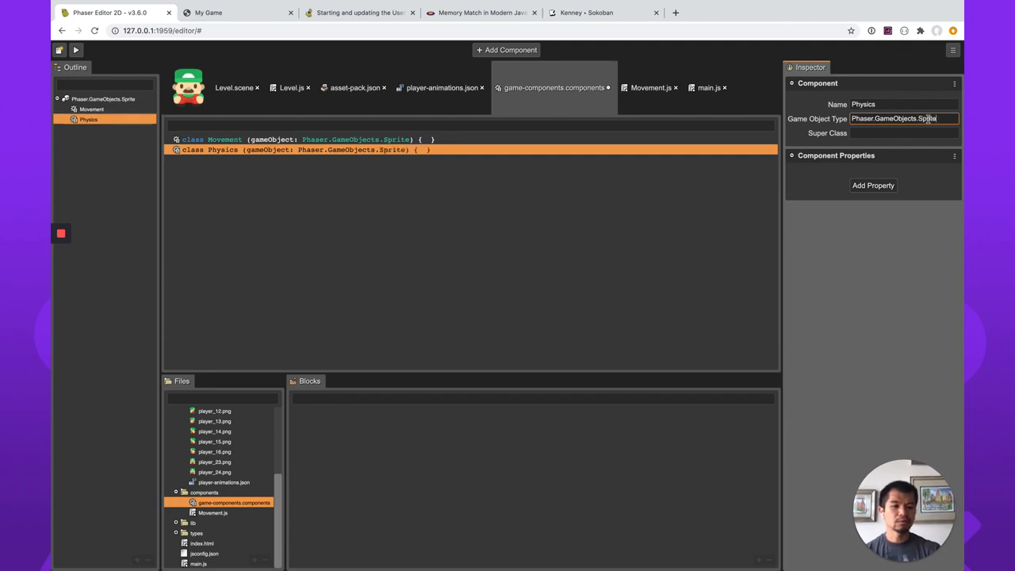
double_click(928, 119)
text(Image)
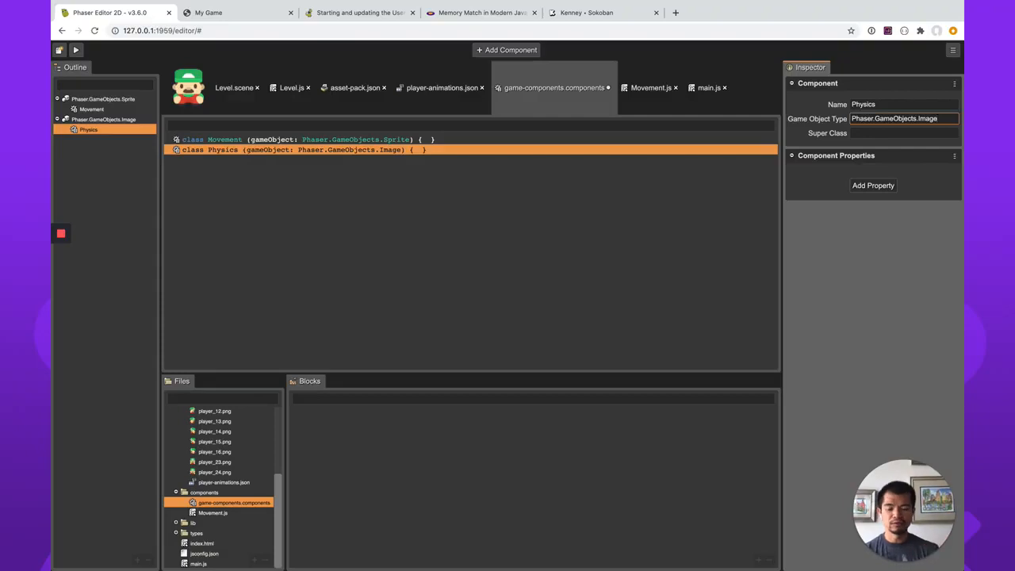
Save the components file, open the Physics component's code, and delete the placeholder comment in its constructor's user code section.
key(ctrl+s)
click(465, 236)
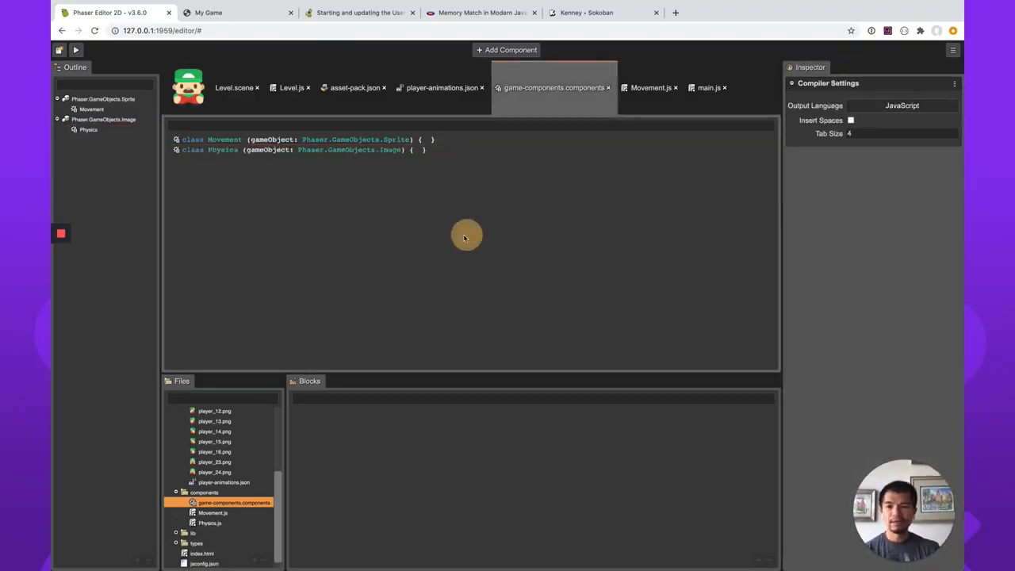
double_click(226, 149)
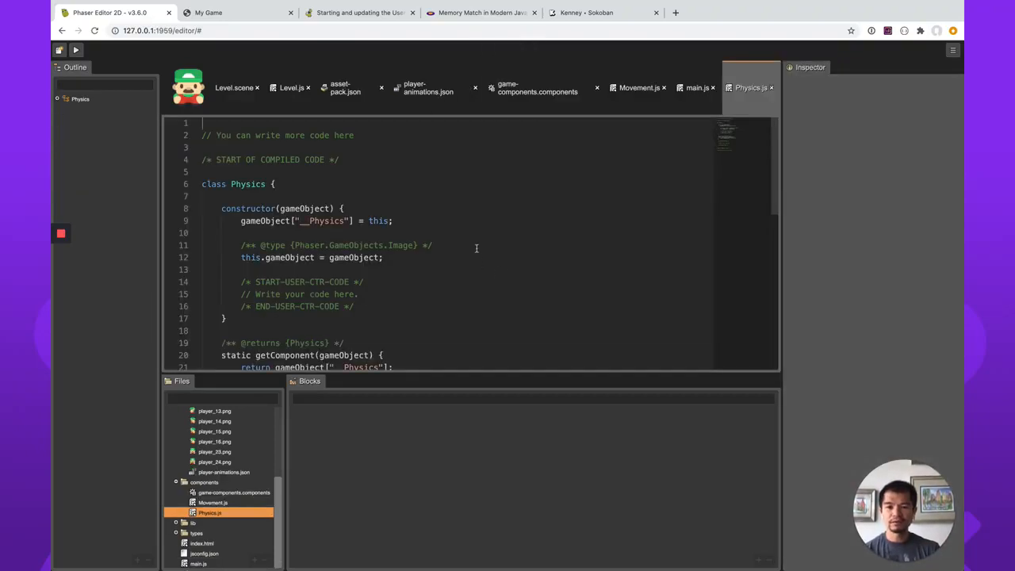
scroll(438, 304, down, 1)
click(402, 287)
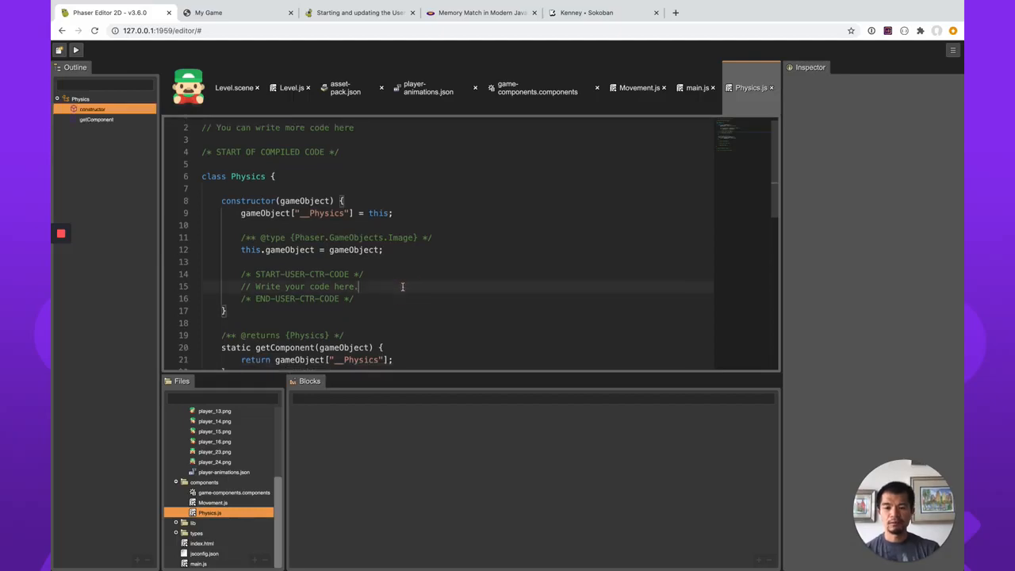
key(shift+Home)
key(BackSpace)
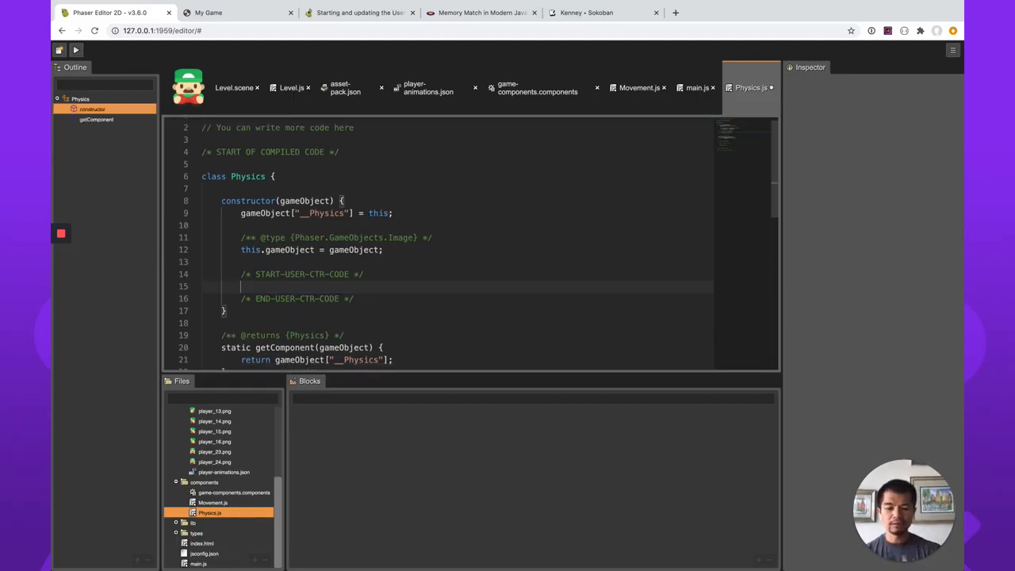
Declare const scene = this.gameObject.scene in the user code section of the Physics constructor.
text(const scene = thi)
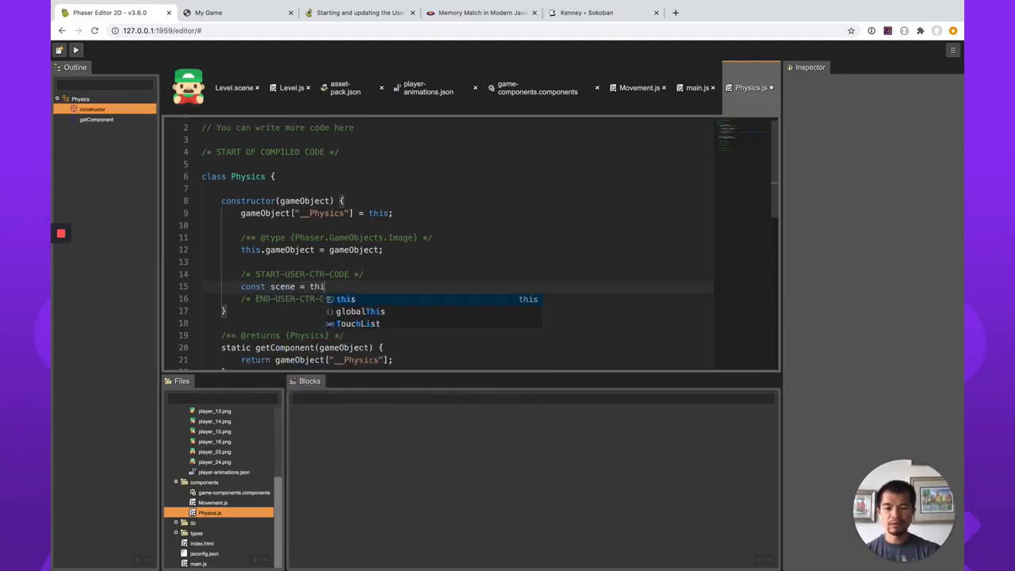
text(s.gameObject.scene)
key(Return)
key(Return)
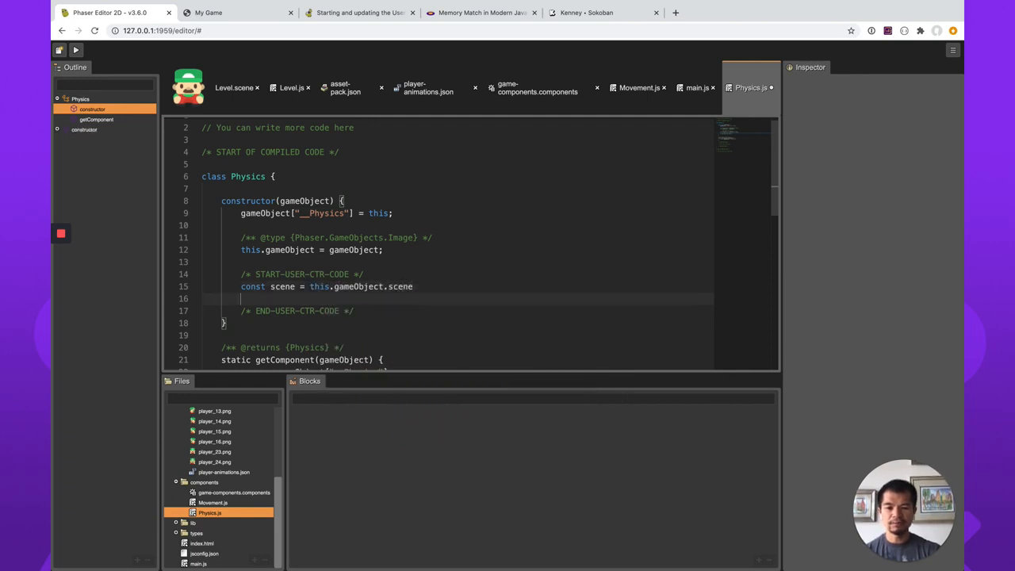
Add scene.physics.add.existing(this.gameObject) below the scene constant and save Physics.js.
text(scene.ph)
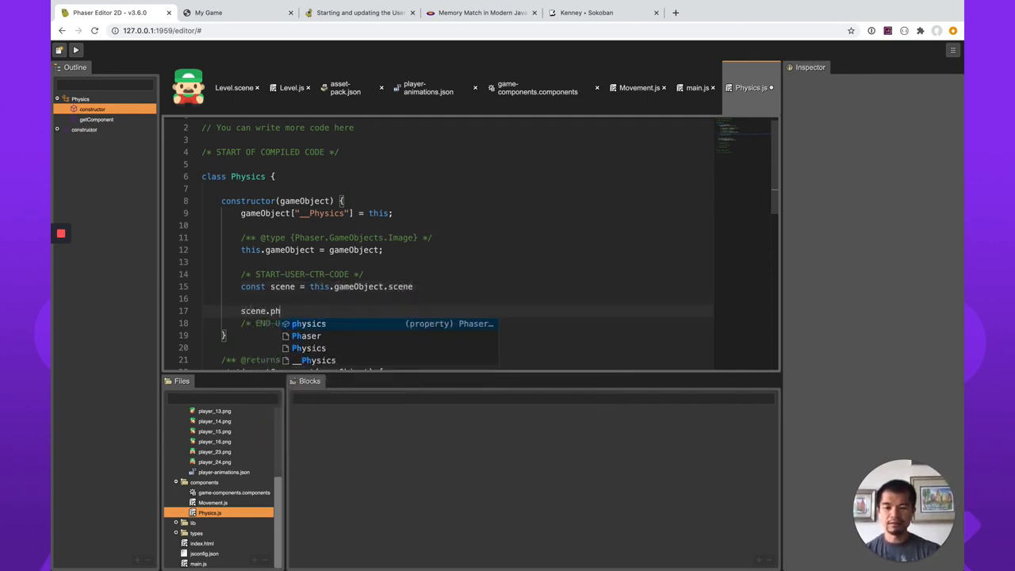
text(ysics.add.e)
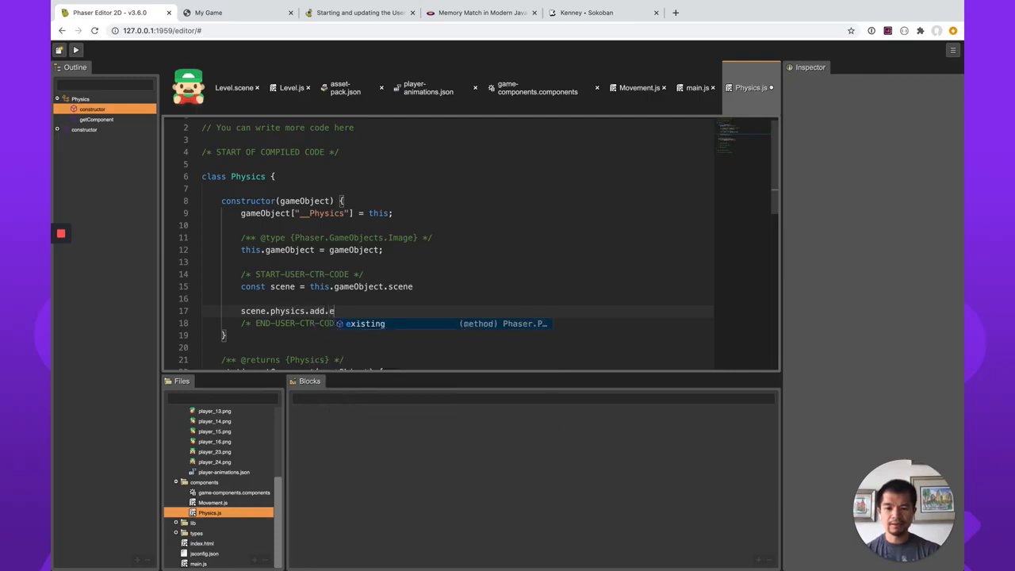
text(xisting(t)
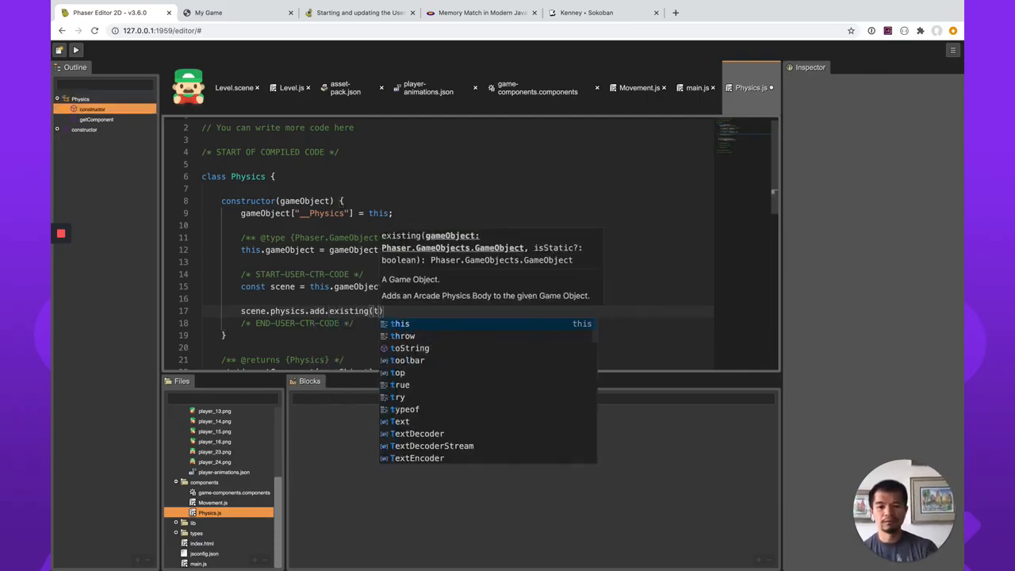
text(his.gameObject)
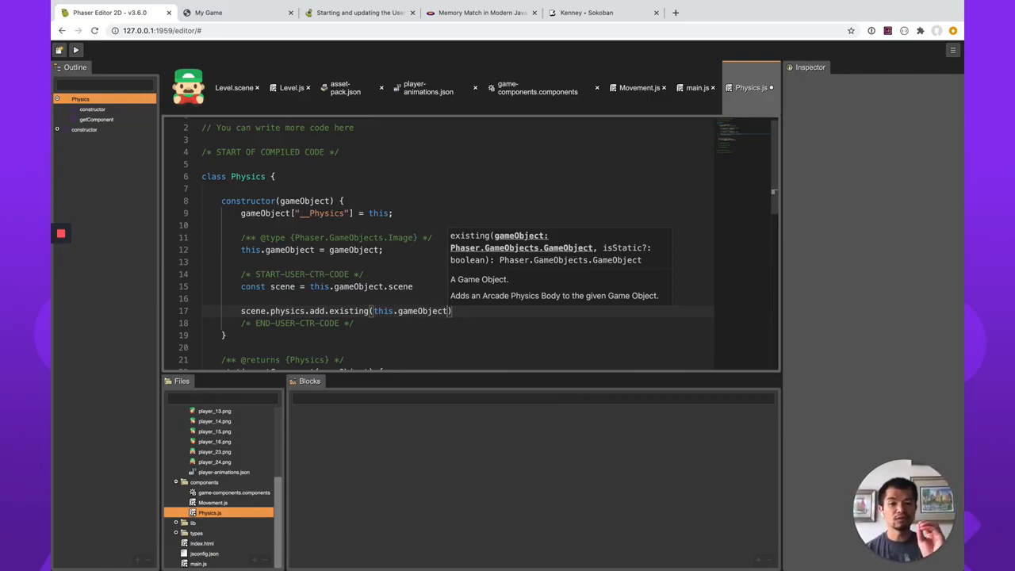
click(379, 302)
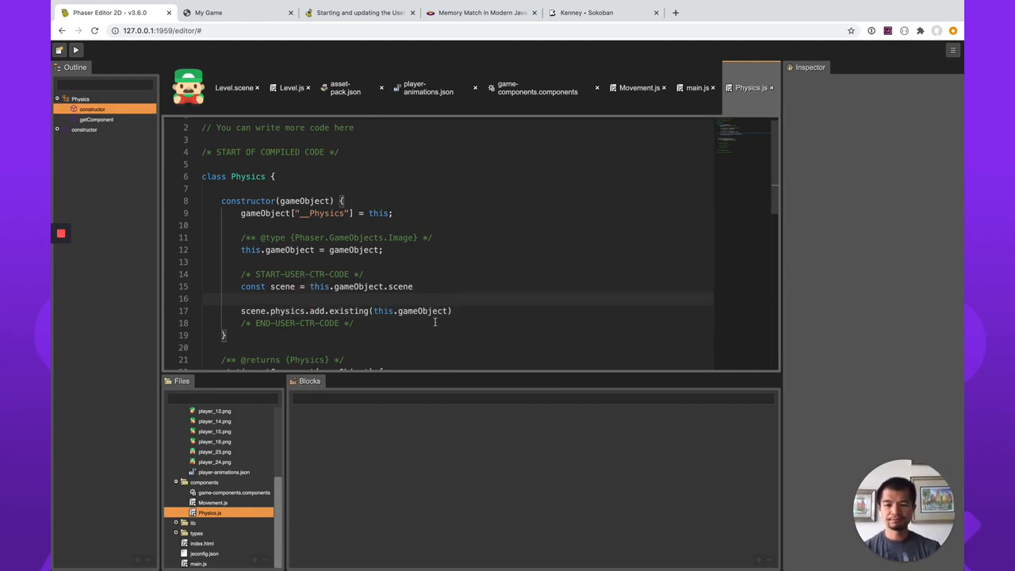
scroll(435, 322, down, 2)
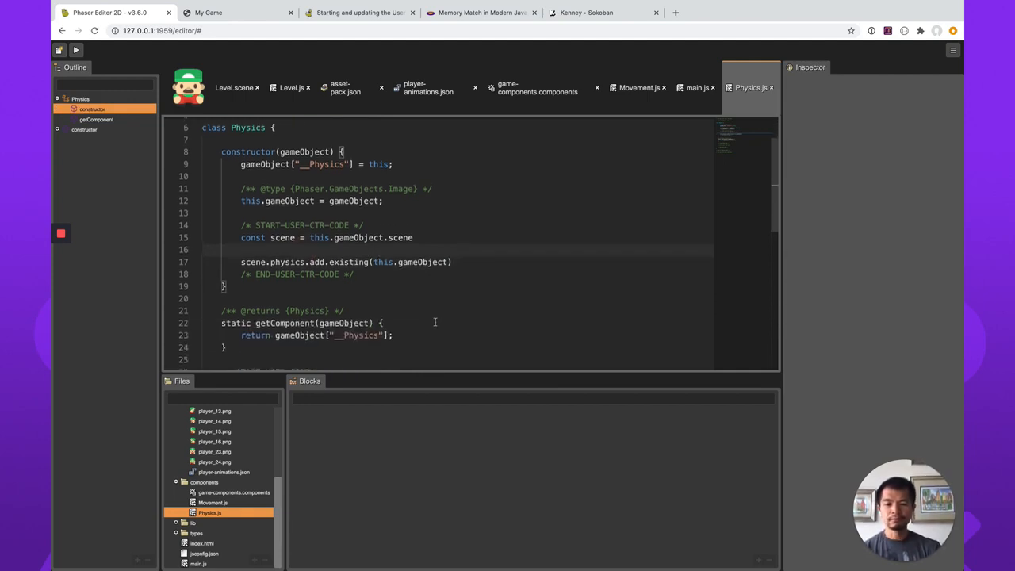
mouse_move(315, 262)
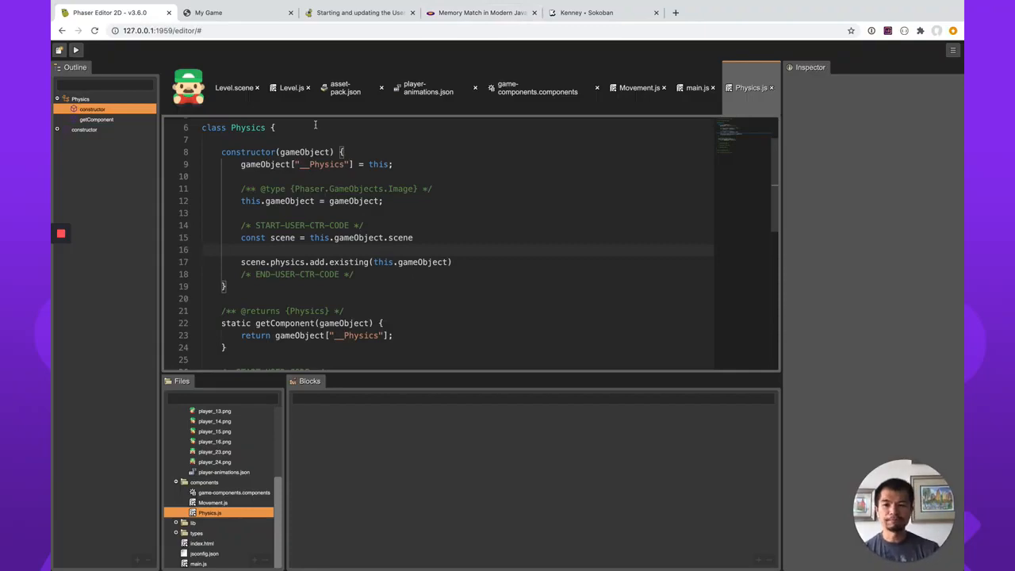
In the update method of Movement.js, add const body = player.body below the player constant.
click(639, 88)
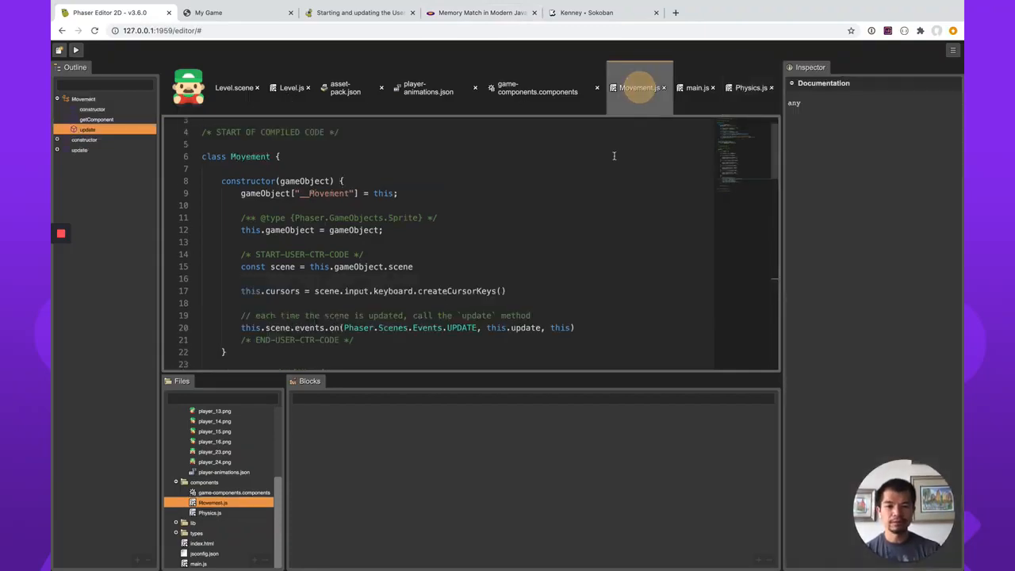
scroll(422, 285, down, 2)
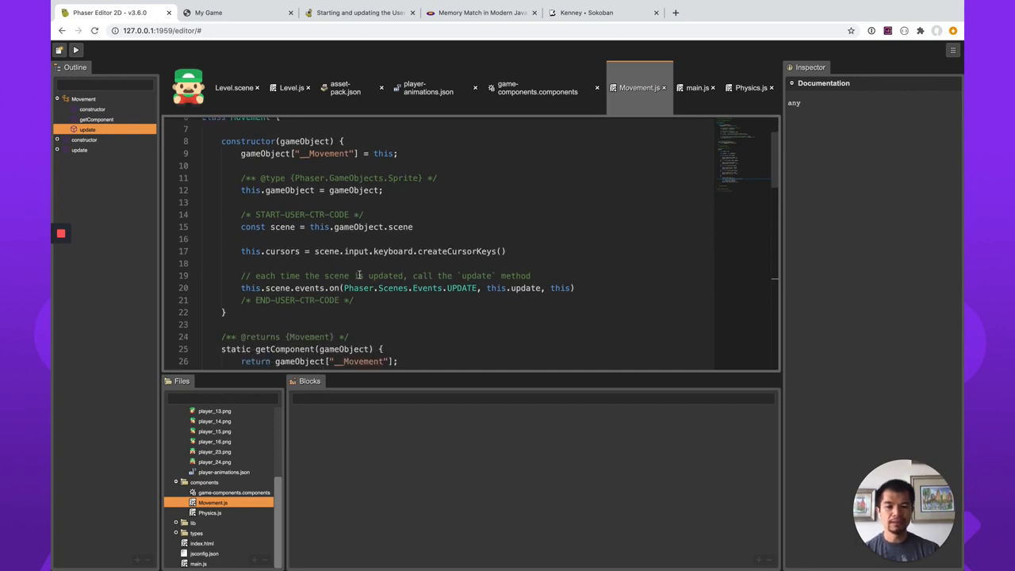
scroll(359, 276, down, 6)
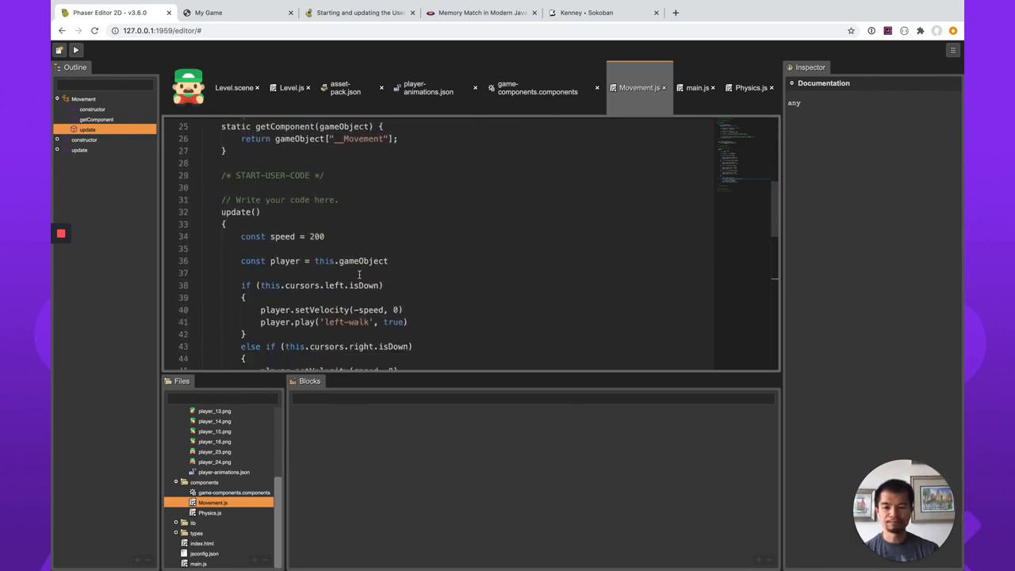
click(405, 261)
key(Return)
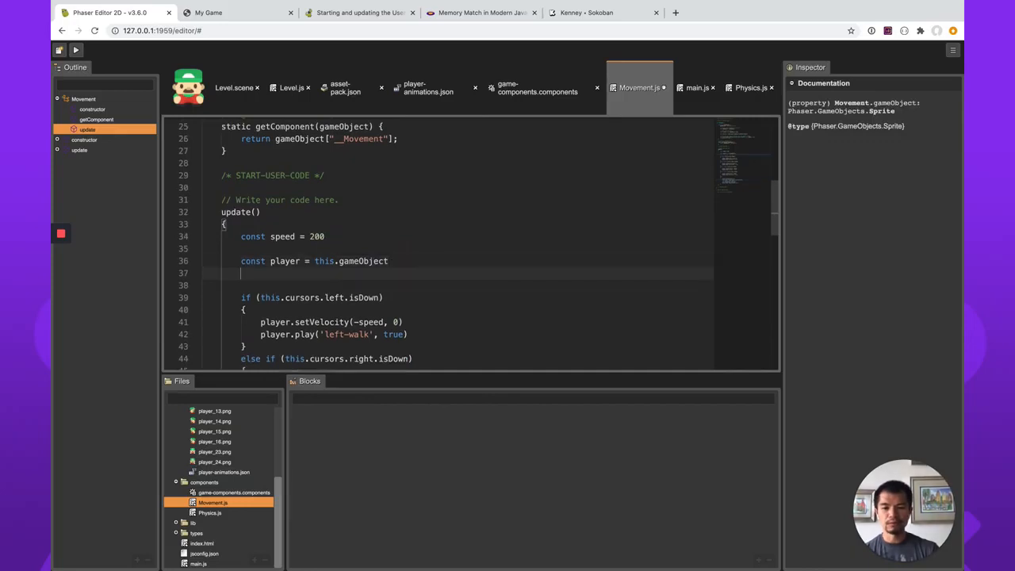
text(const body)
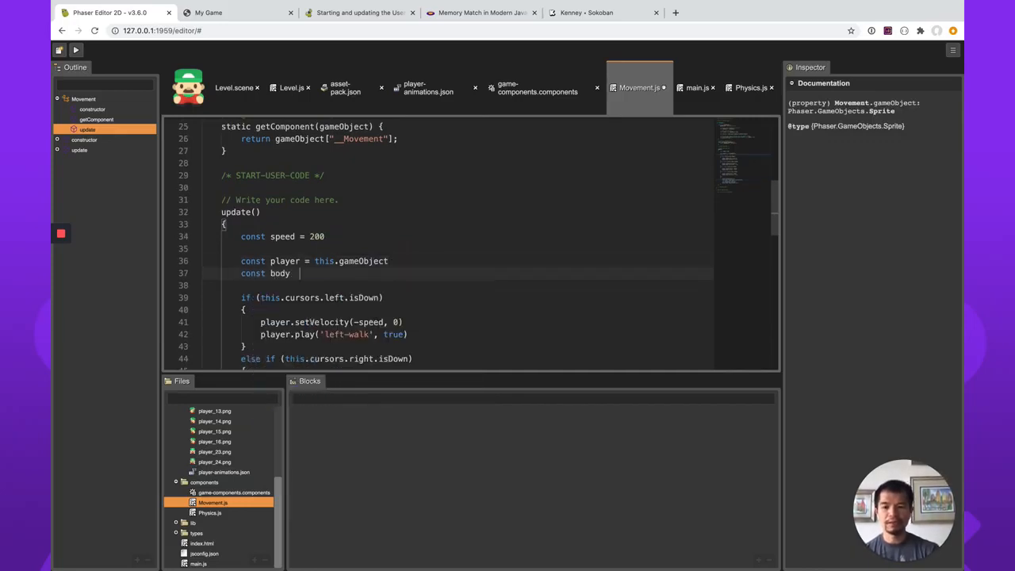
text( = play)
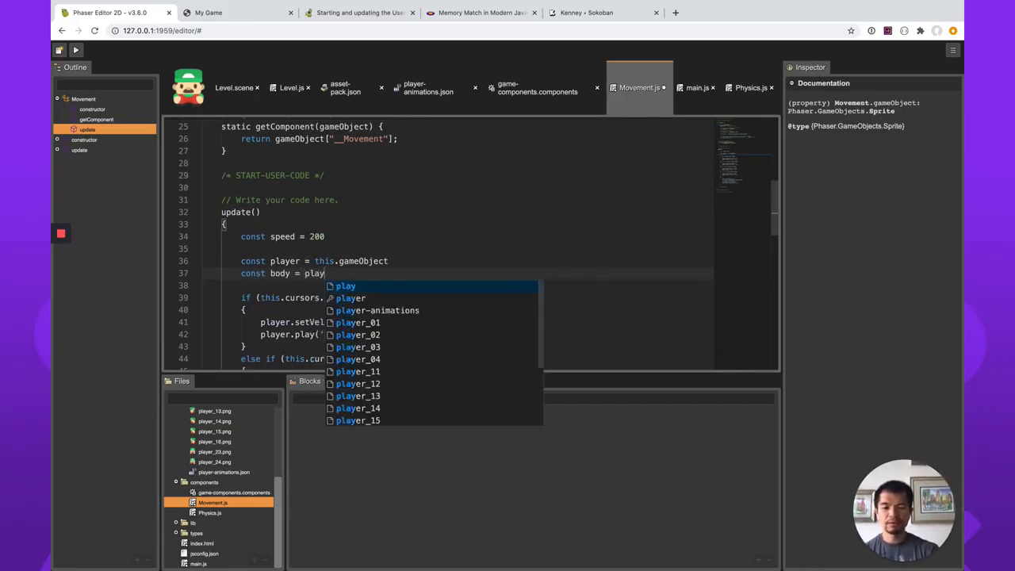
text(er.body)
key(Up)
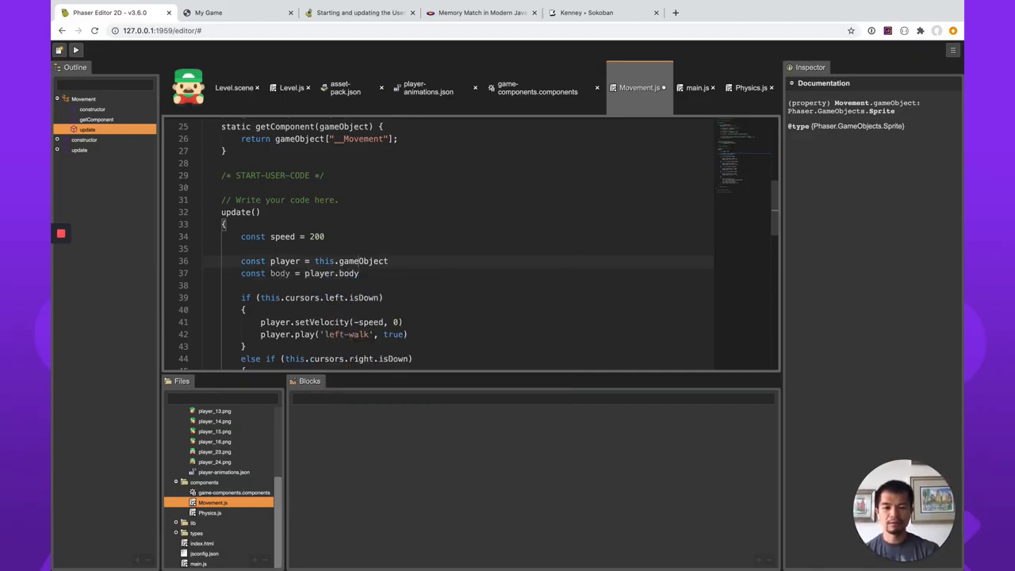
key(super+Right)
key(Return)
key(Return)
text(/)
text(** @type {)
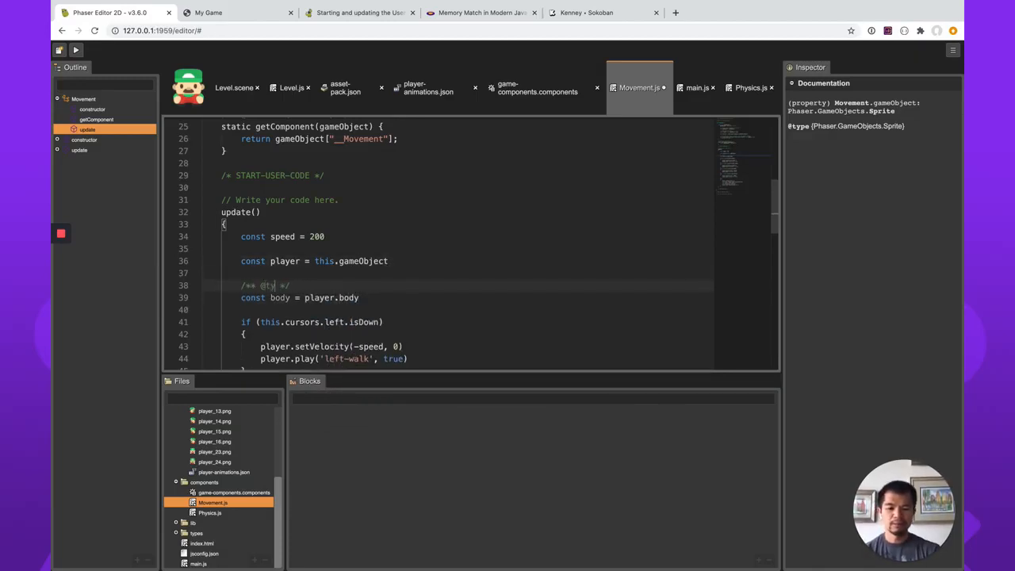
text(Phaser.Physics.)
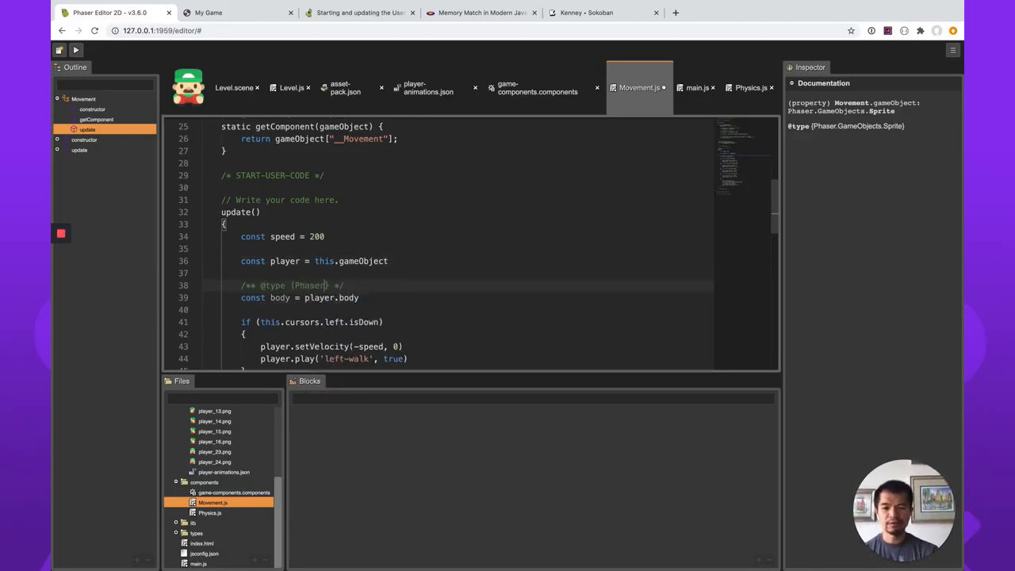
text(Arcade.Body)
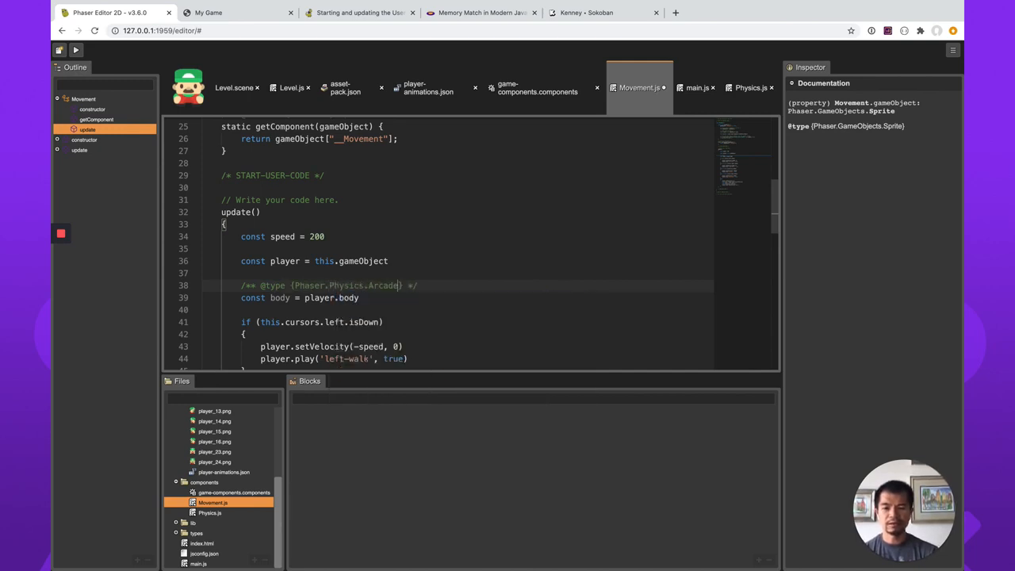
Below the body constant in Movement's update method, add an if (!body) block that returns early.
key(Down)
key(Return)
key(Return)
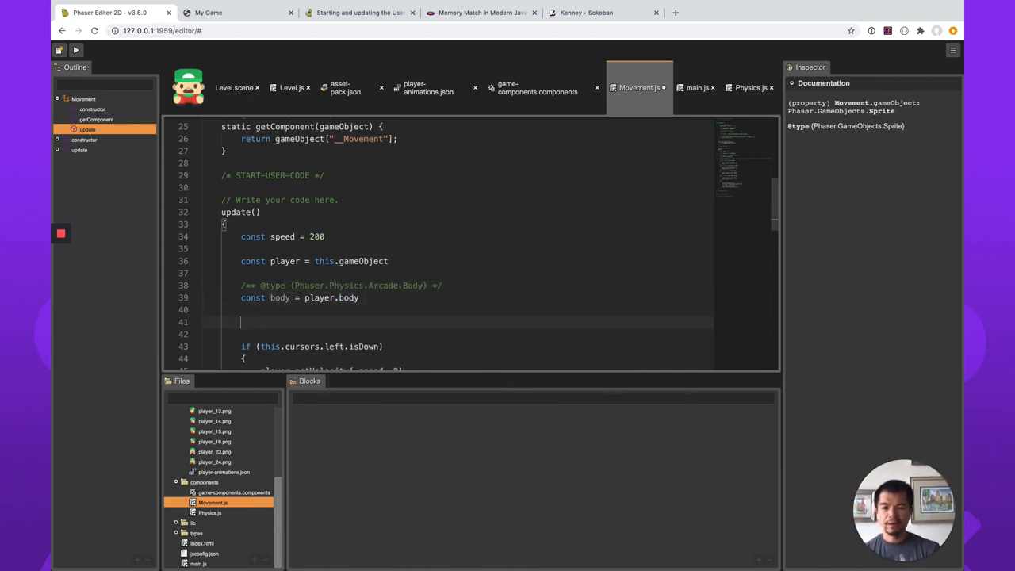
text(if (!body))
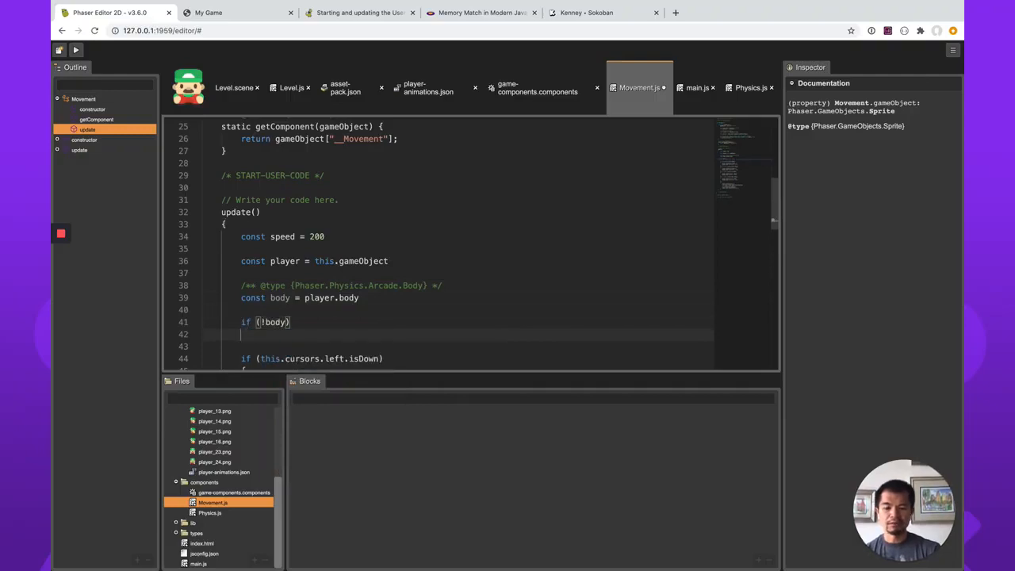
key(Return)
text({)
key(Return)
text(return)
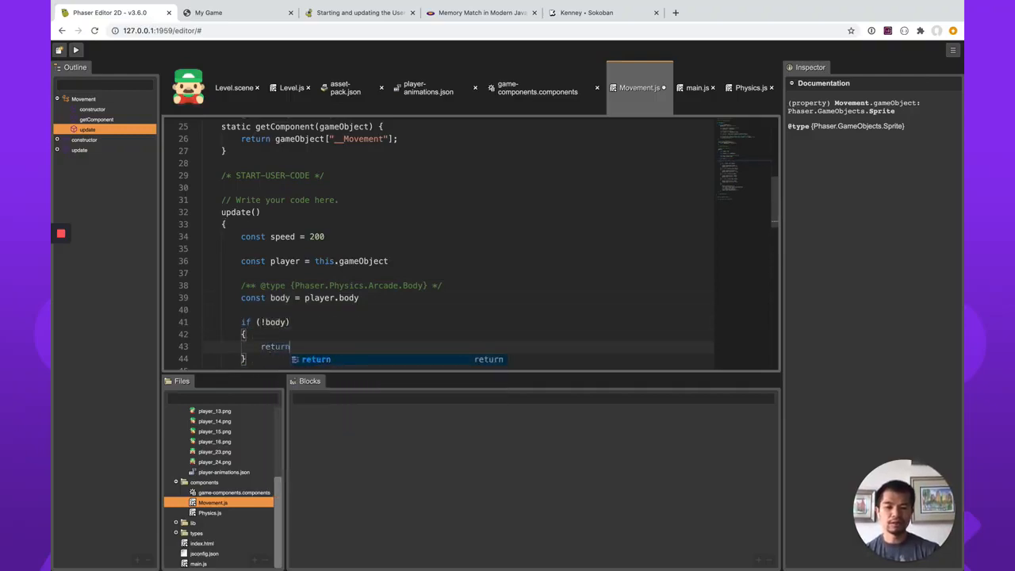
click(413, 261)
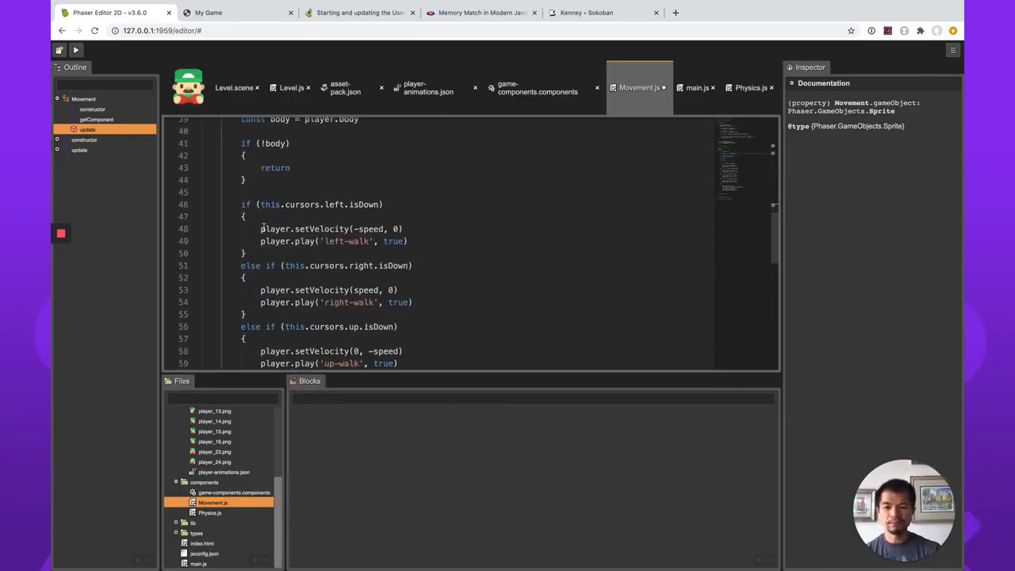
Replace player with body in the setVelocity calls of the left and right cursor branches.
double_click(272, 228)
text(body)
key(Escape)
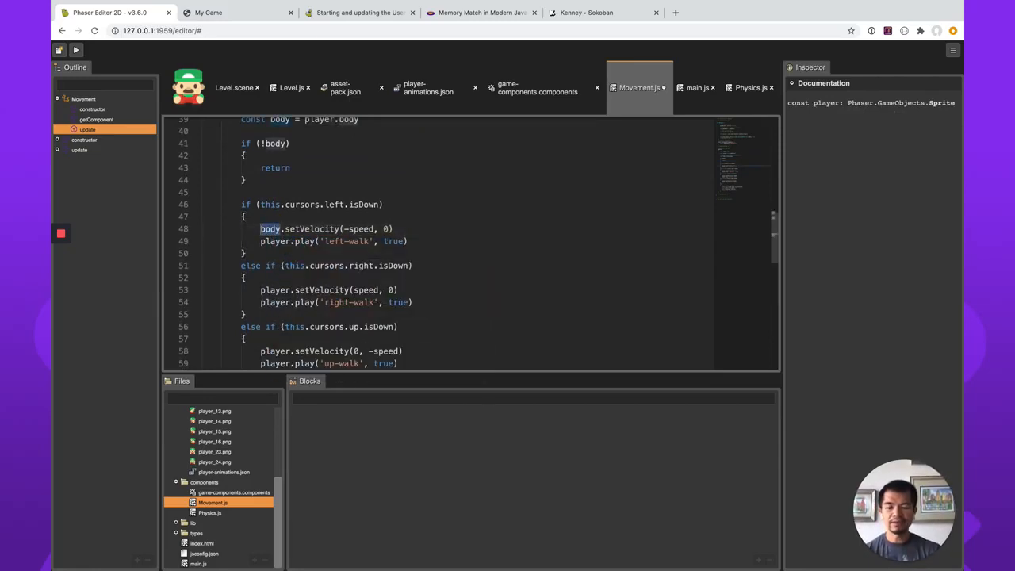
key(Down)
key(Down)
key(Down)
key(Down)
key(Down)
key(super+d)
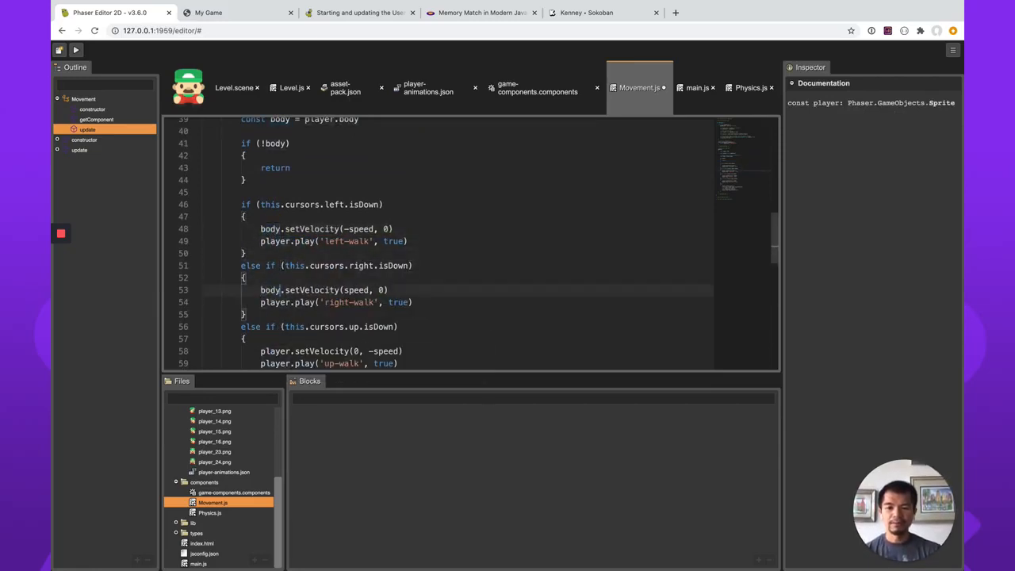
text(body)
Call setVelocity on body instead of player in the up and down cursor branches.
key(Down)
key(Down)
key(Down)
key(Down)
key(Down)
key(super+d)
text(body)
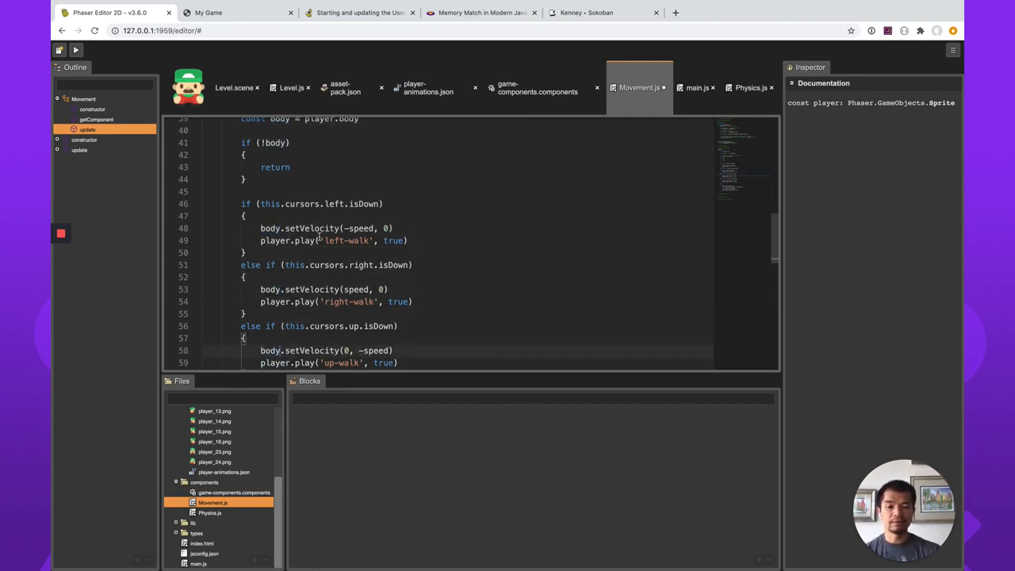
scroll(319, 237, down, 5)
key(Down)
key(Down)
key(Down)
key(Down)
key(Down)
key(super+d)
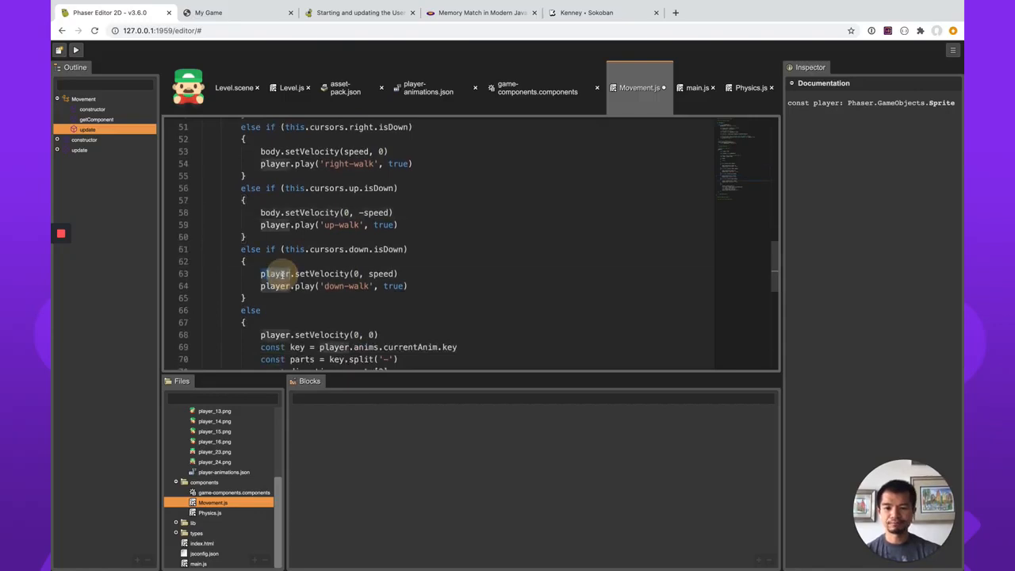
text(body)
Change the else branch's zero-velocity call to body.setVelocity(0, 0) and save Movement.js.
key(Down)
key(Down)
key(Down)
key(Down)
key(Down)
key(super+d)
text(body)
scroll(277, 336, down, 1)
scroll(454, 277, down, 3)
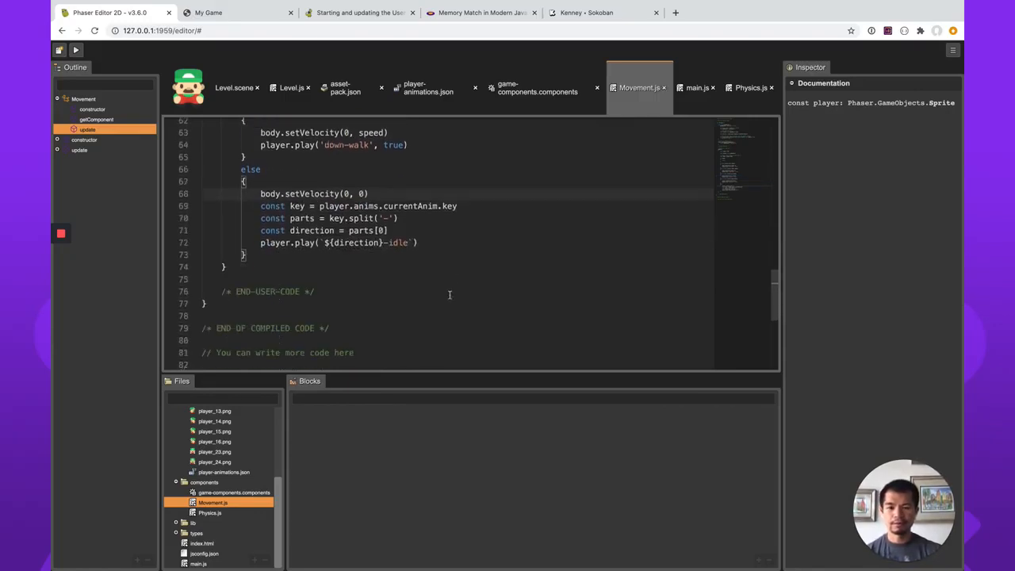
scroll(359, 242, up, 4)
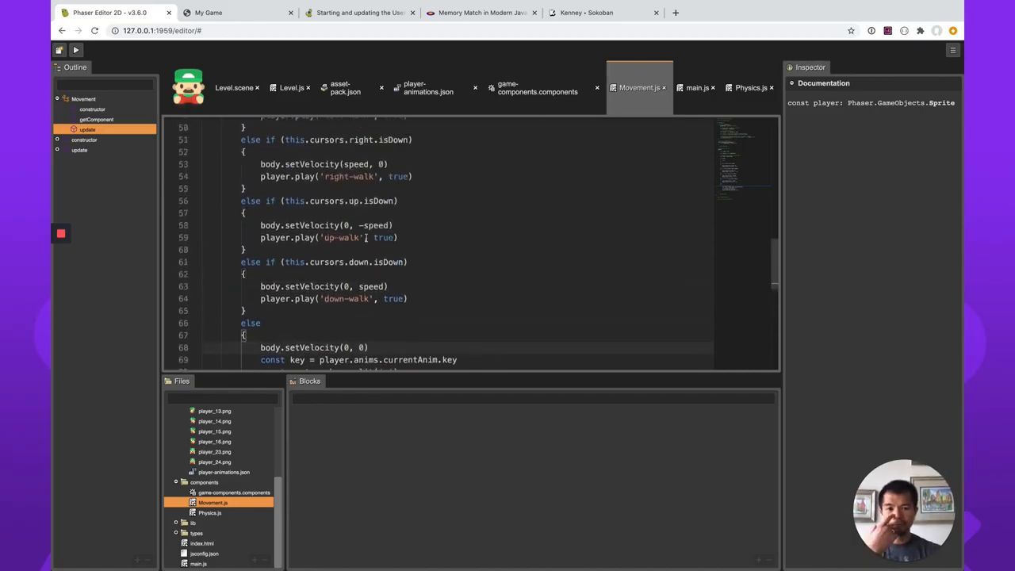
In Level.scene, move the player sprite to about X 398, Y 299, near the centre of the scene.
click(240, 91)
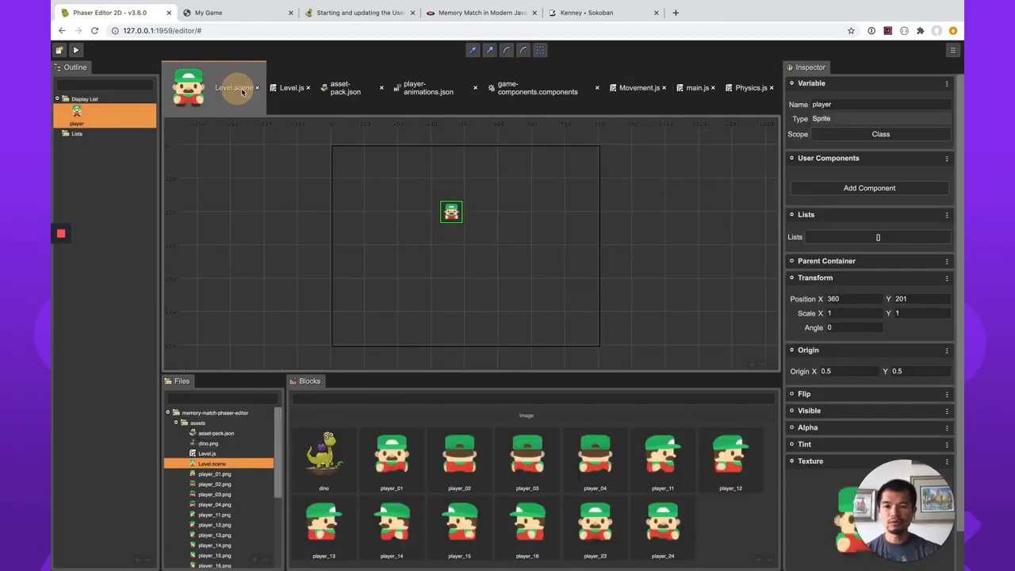
drag(452, 213, 461, 260)
key(t)
key(t)
drag(553, 285, 517, 275)
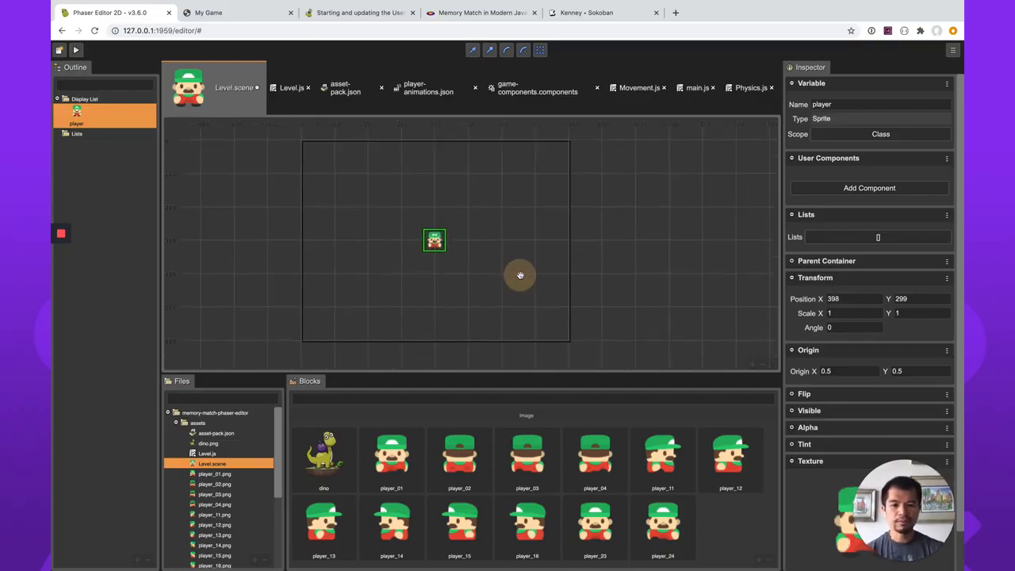
key(t)
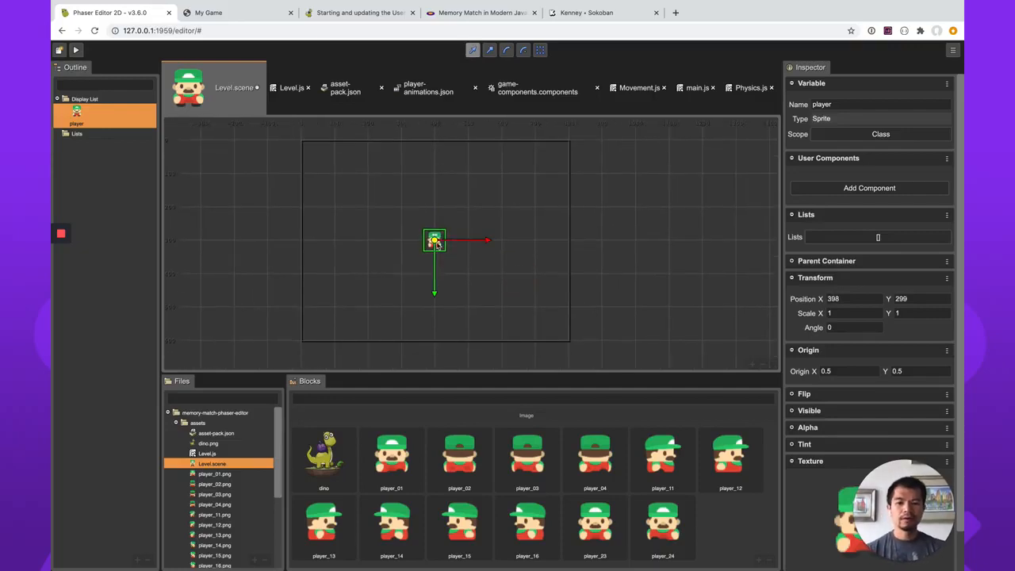
Add the Physics and Movement user components to the player sprite and save the scene.
click(851, 191)
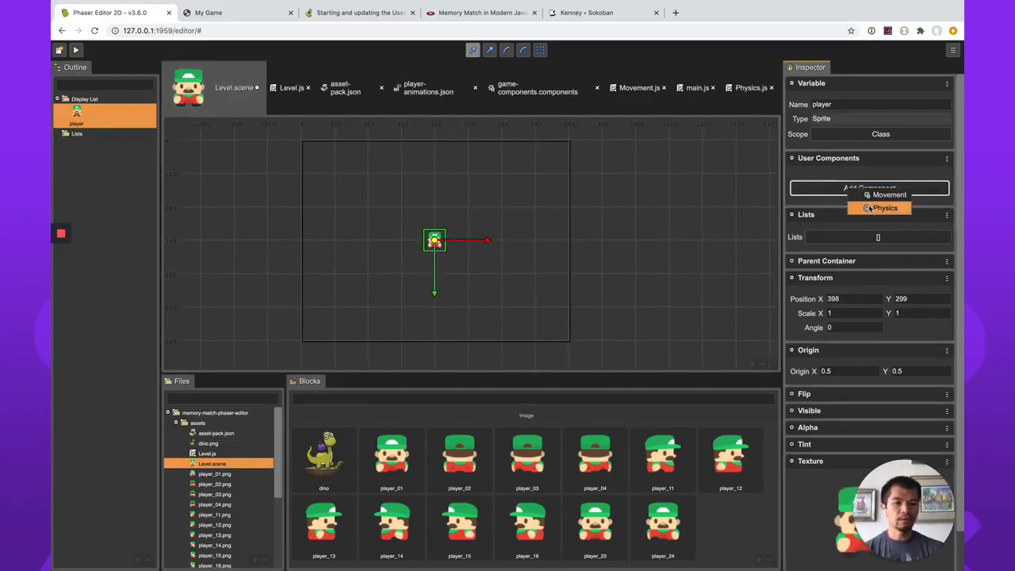
click(880, 209)
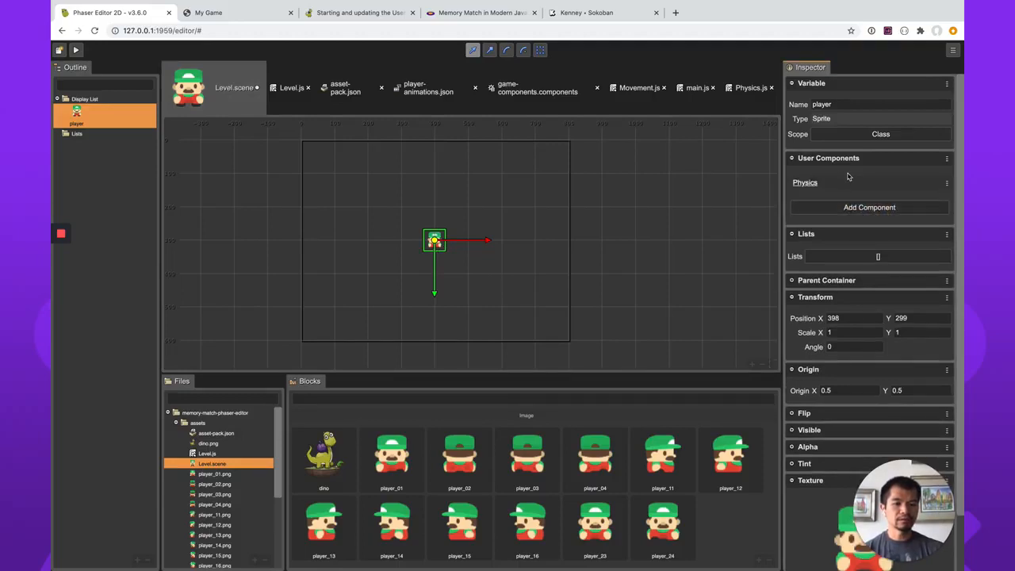
click(862, 210)
drag(889, 221, 887, 220)
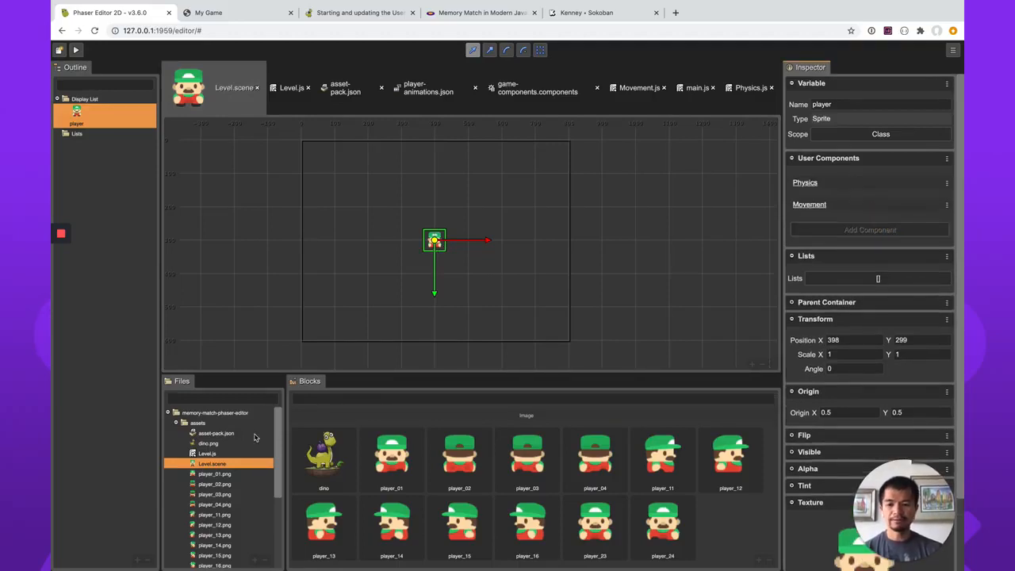
Import Physics.js and Movement.js from the components folder as scripts into /assets/asset-pack.json.
scroll(234, 479, down, 3)
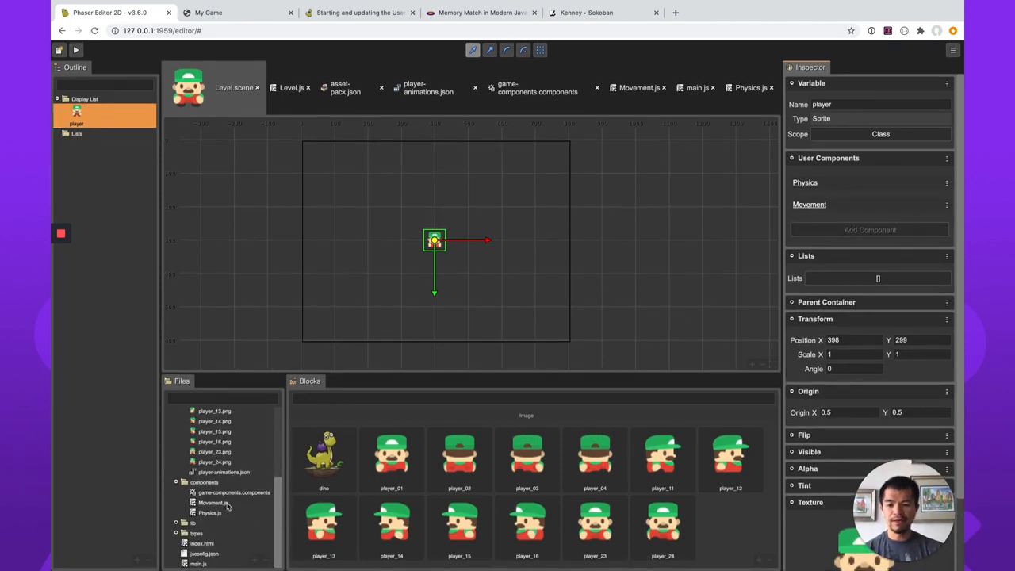
click(219, 503)
click(221, 514)
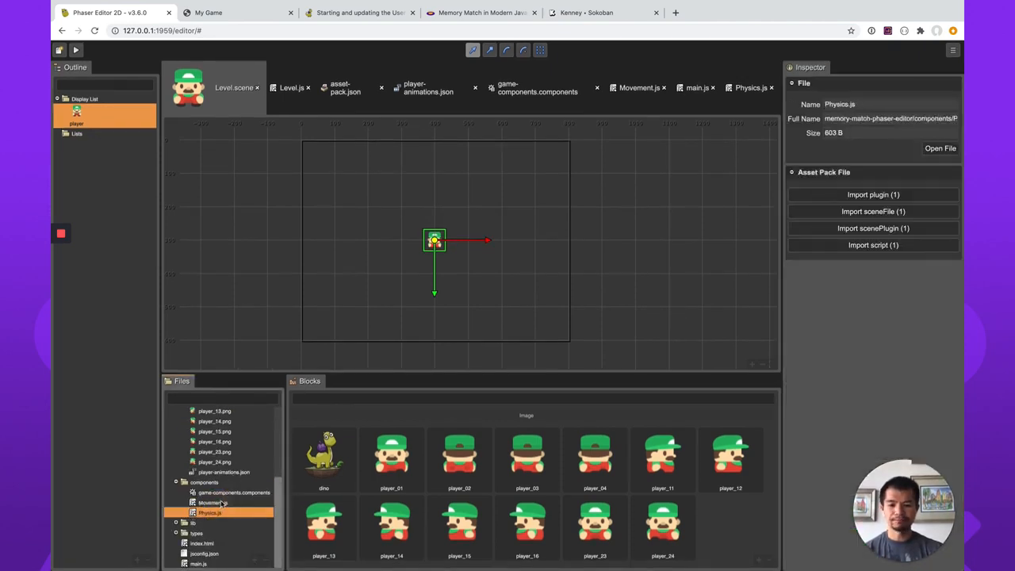
shift+click(222, 503)
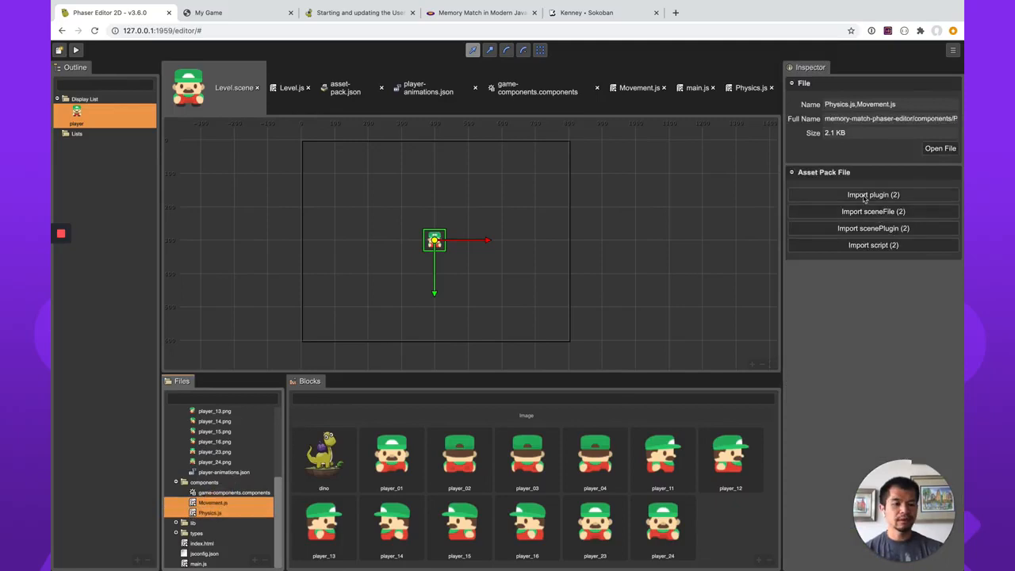
click(859, 247)
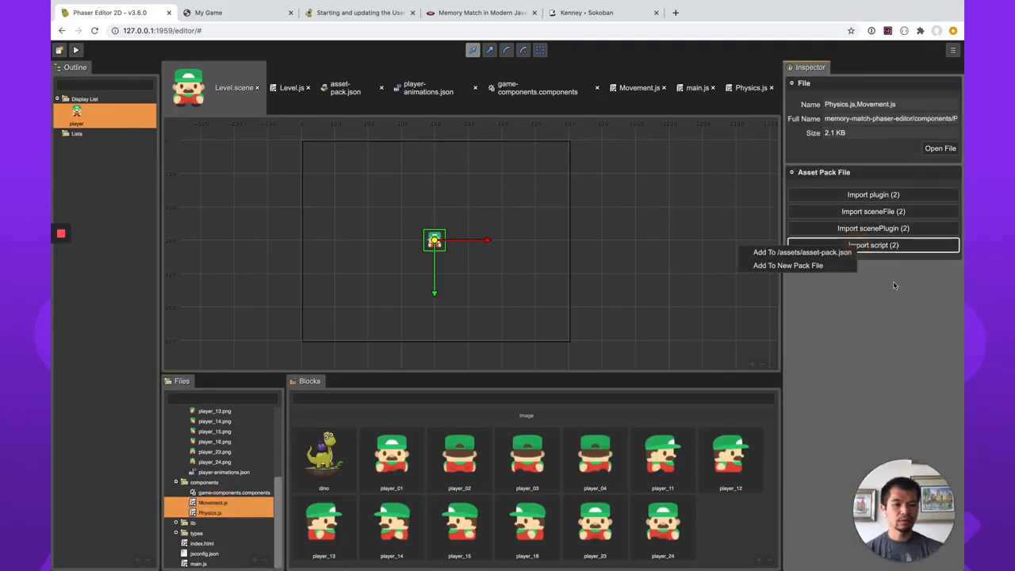
click(807, 251)
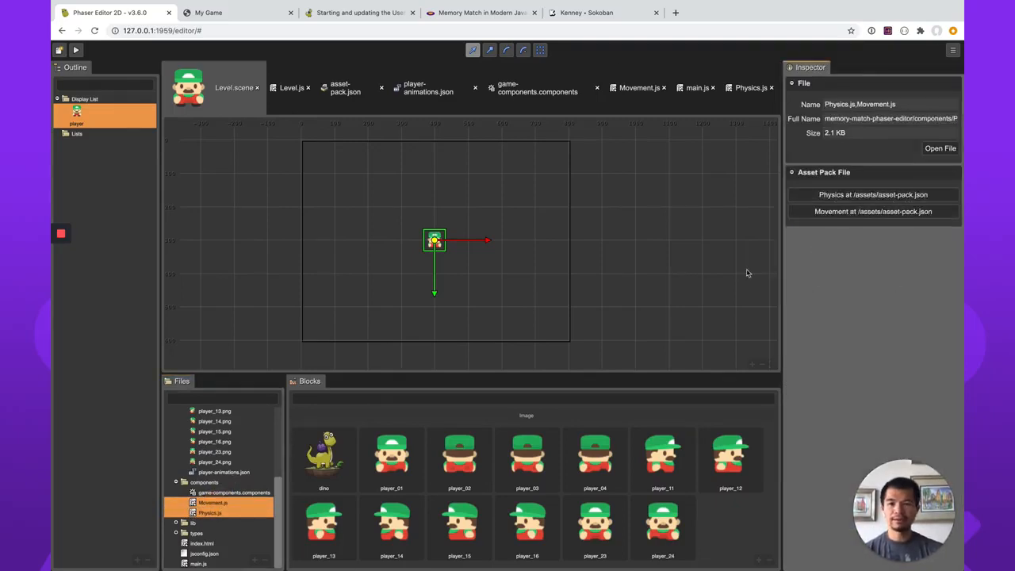
Run the game and inspect the source line of the console error in the browser's developer tools.
click(76, 50)
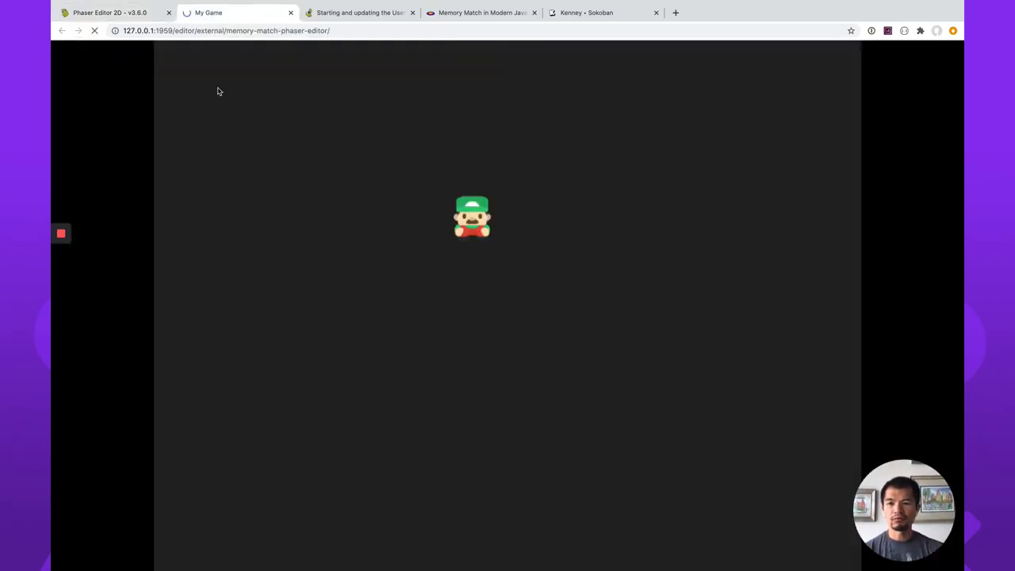
right_click(890, 271)
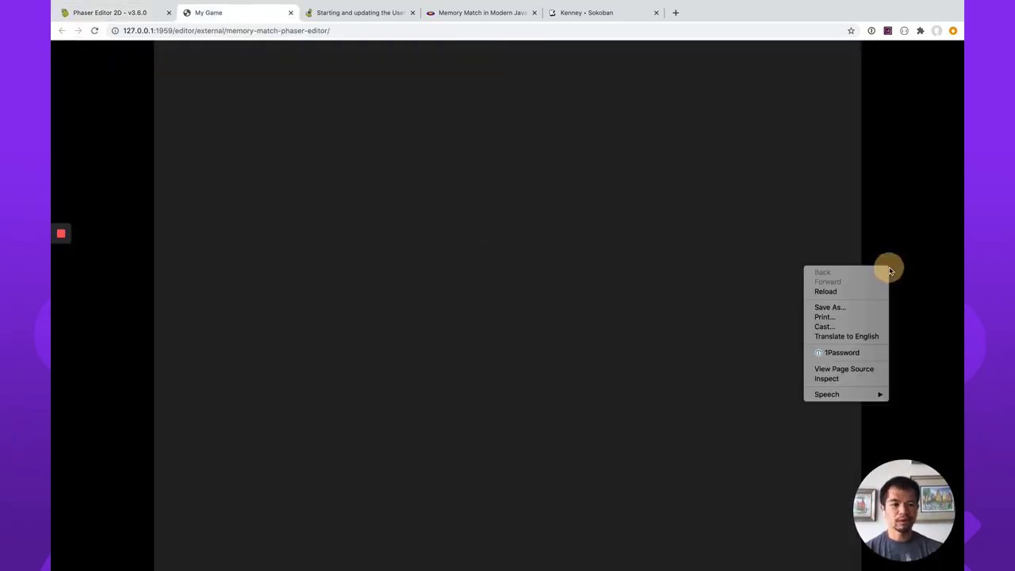
click(842, 379)
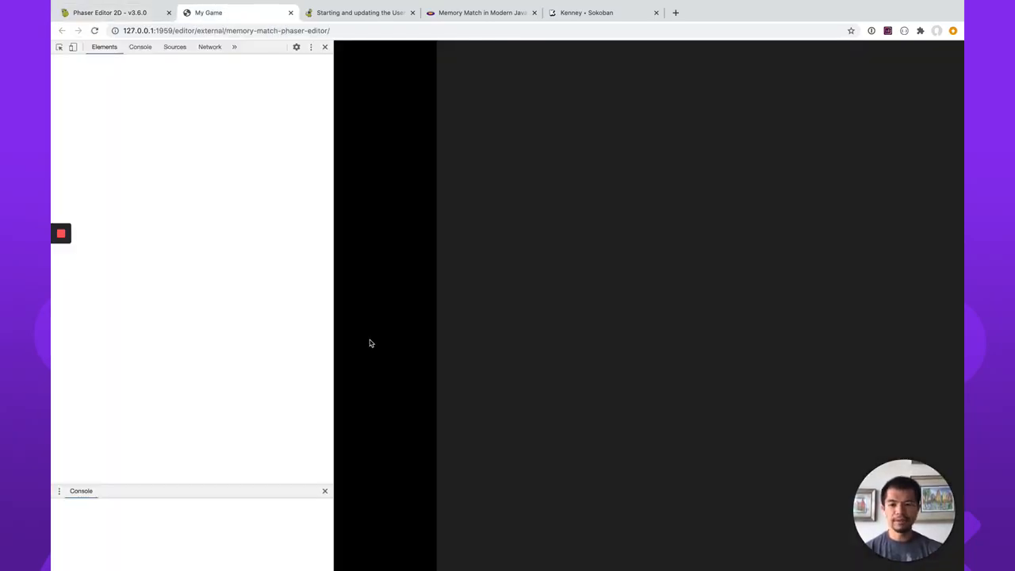
scroll(238, 520, up, 3)
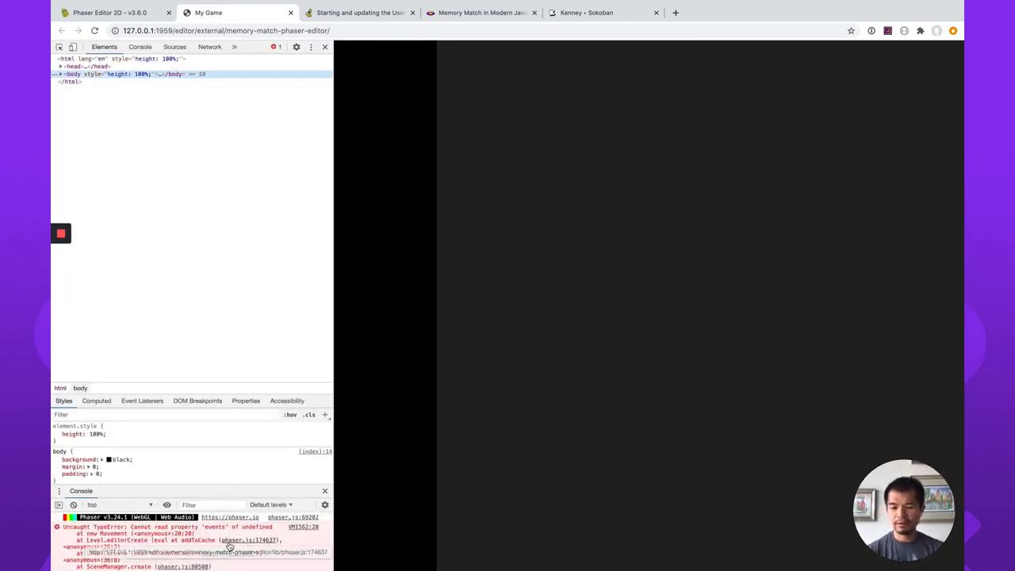
click(303, 527)
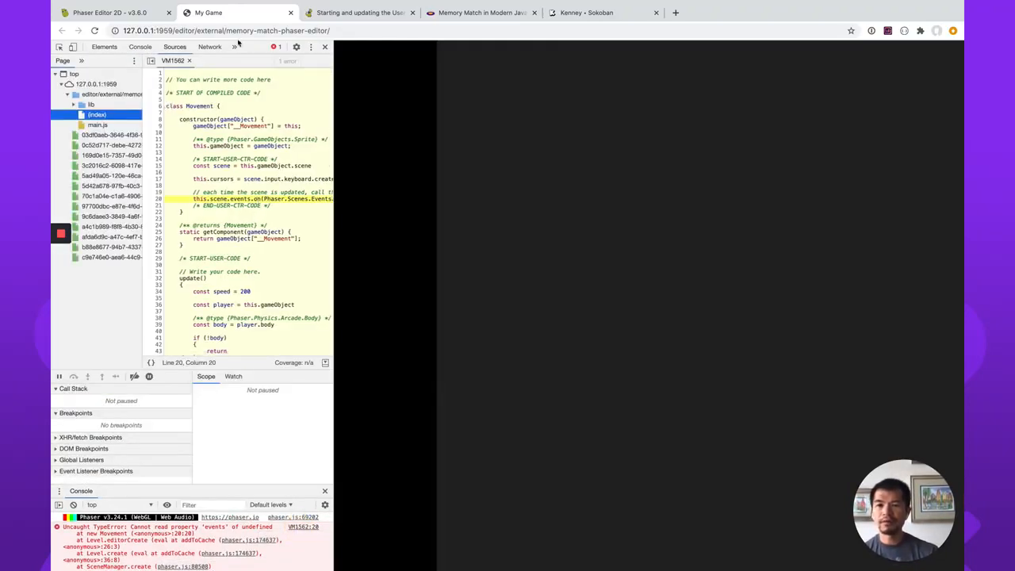
In the Movement.js constructor, change this.scene.events.on to scene.events.on for the update listener and save the file.
click(133, 13)
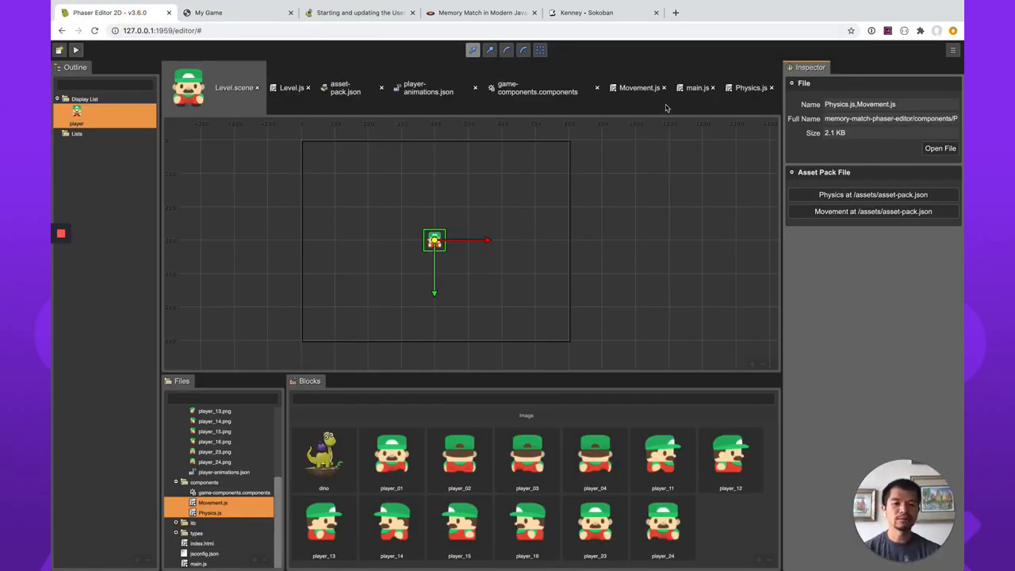
click(749, 89)
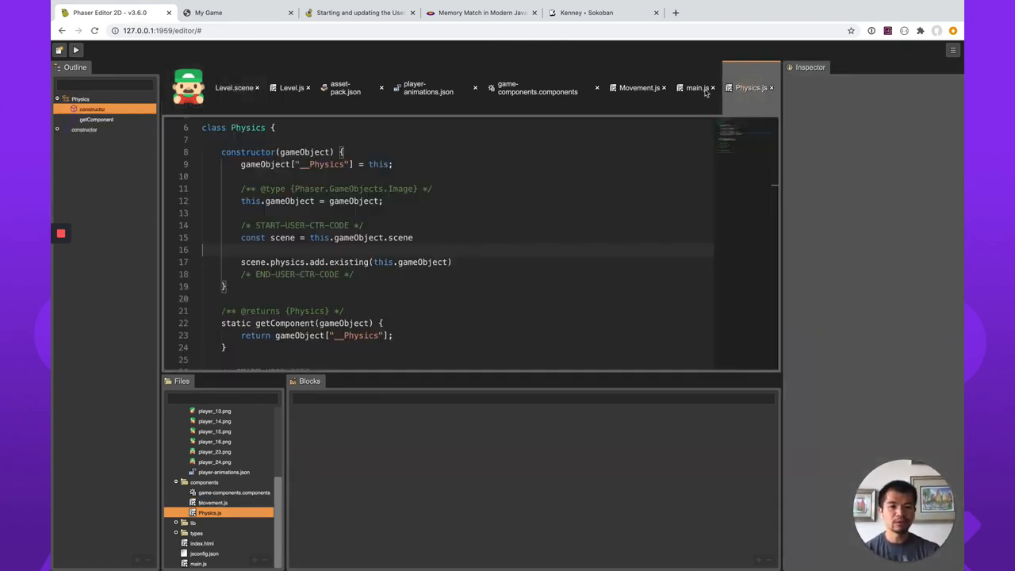
click(298, 91)
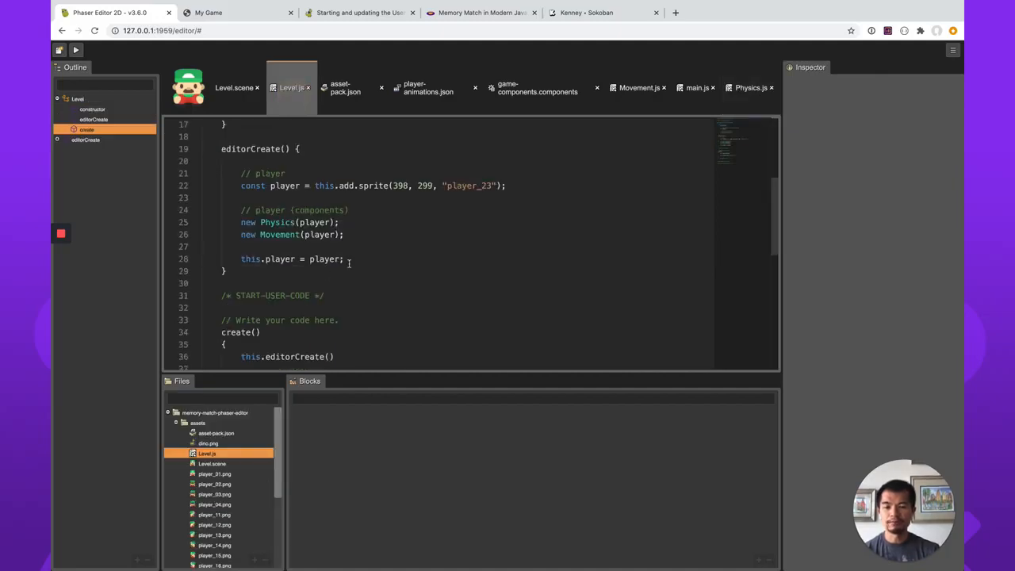
click(638, 89)
scroll(312, 252, up, 10)
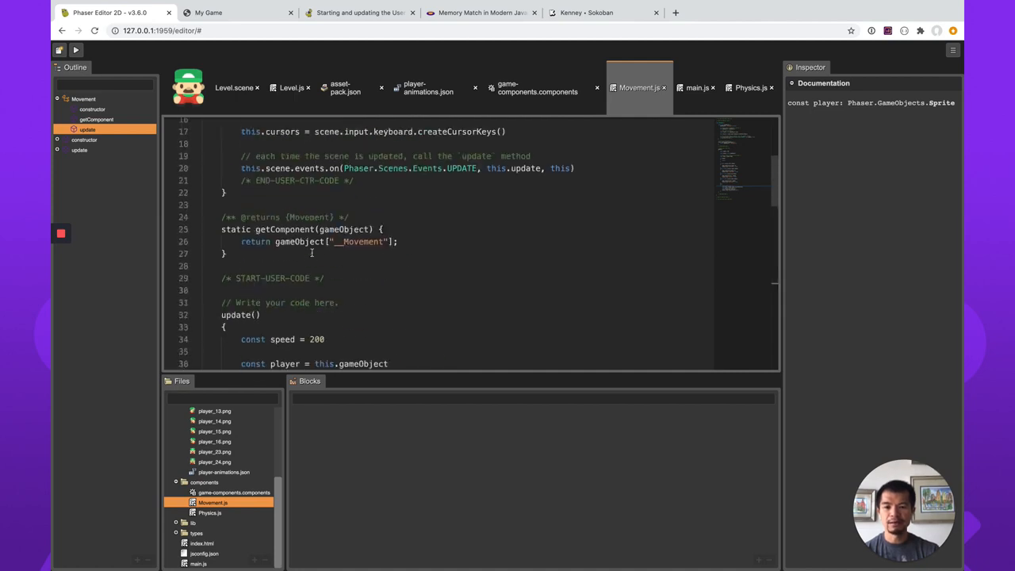
scroll(311, 252, up, 2)
click(254, 242)
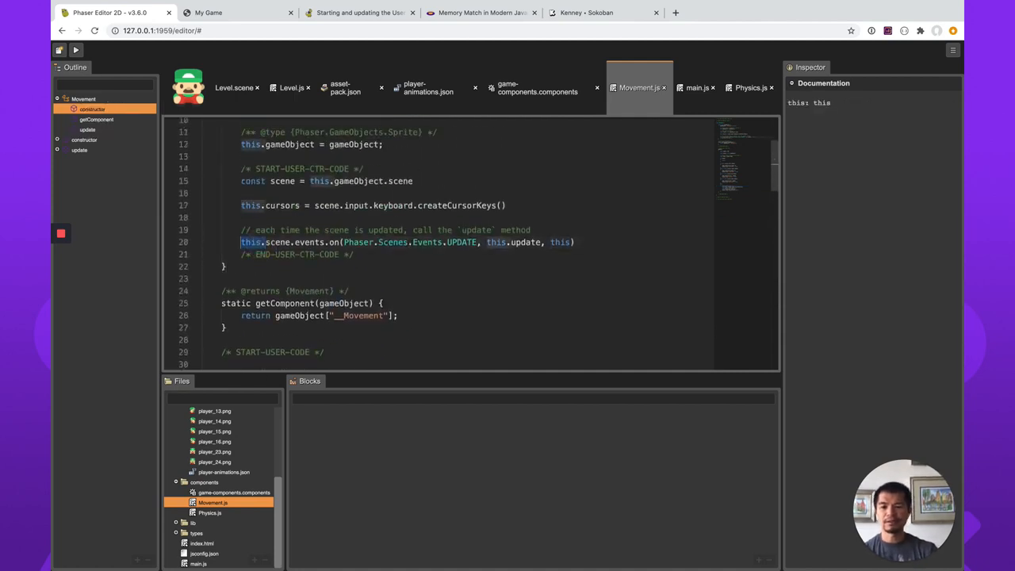
key(Delete)
key(Delete)
key(Delete)
key(Delete)
key(Delete)
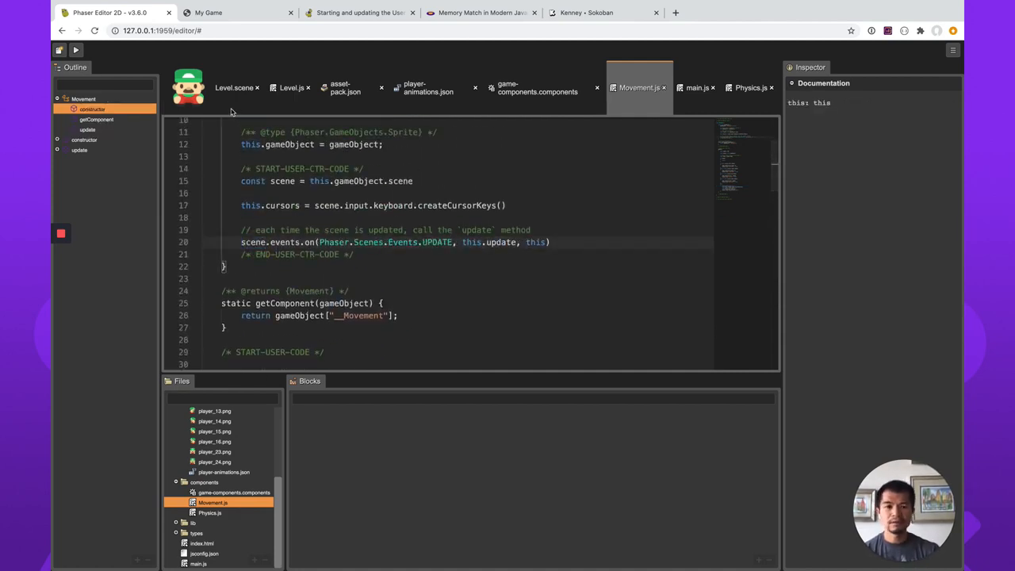
Run the game again and test walking the player left, right, up and down.
click(76, 50)
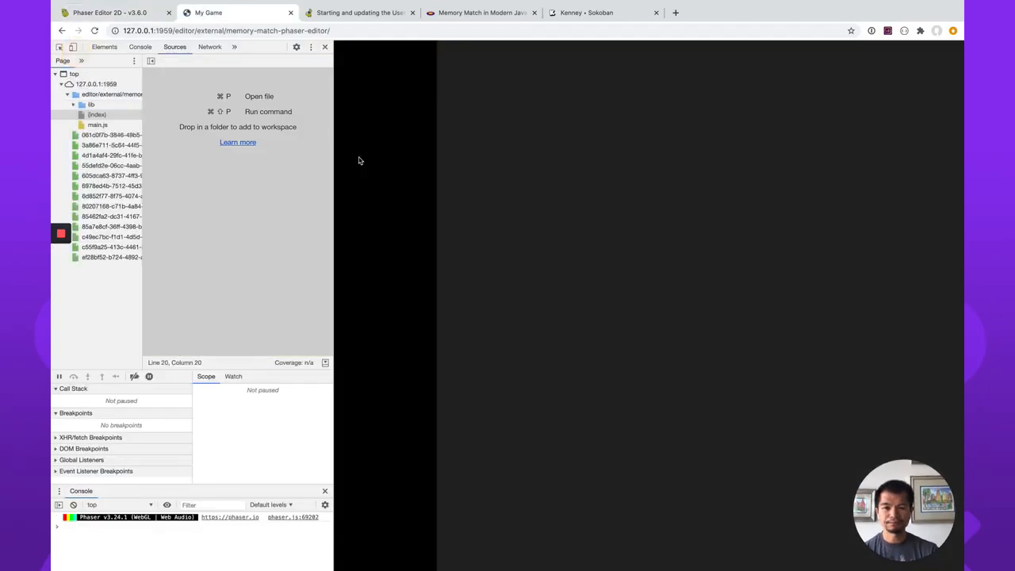
click(612, 260)
key(Right)
key(Left)
key(Up)
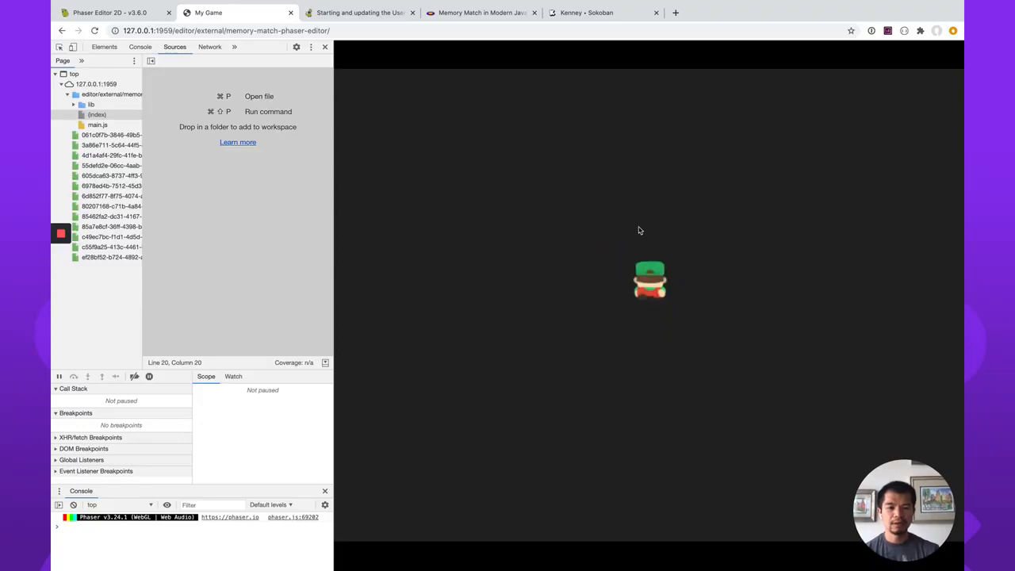
key(Down)
key(Right)
key(Left)
key(Left)
key(Right)
key(Left)
key(Down)
key(Up)
key(Right)
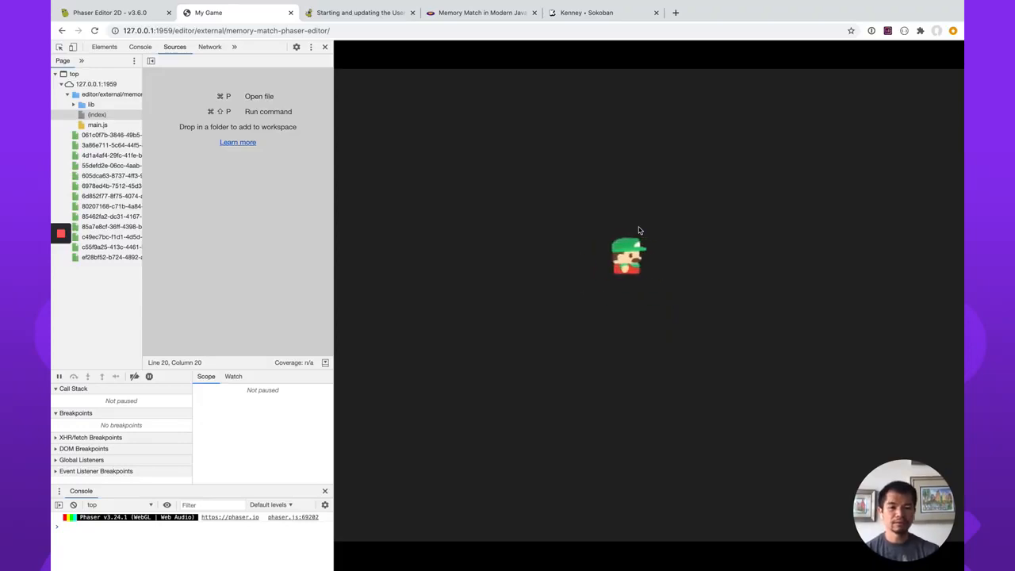
Walk the player around the running game in all four directions, checking the walk and idle animation for each facing.
key(Down)
key(Up)
key(Right)
key(Down)
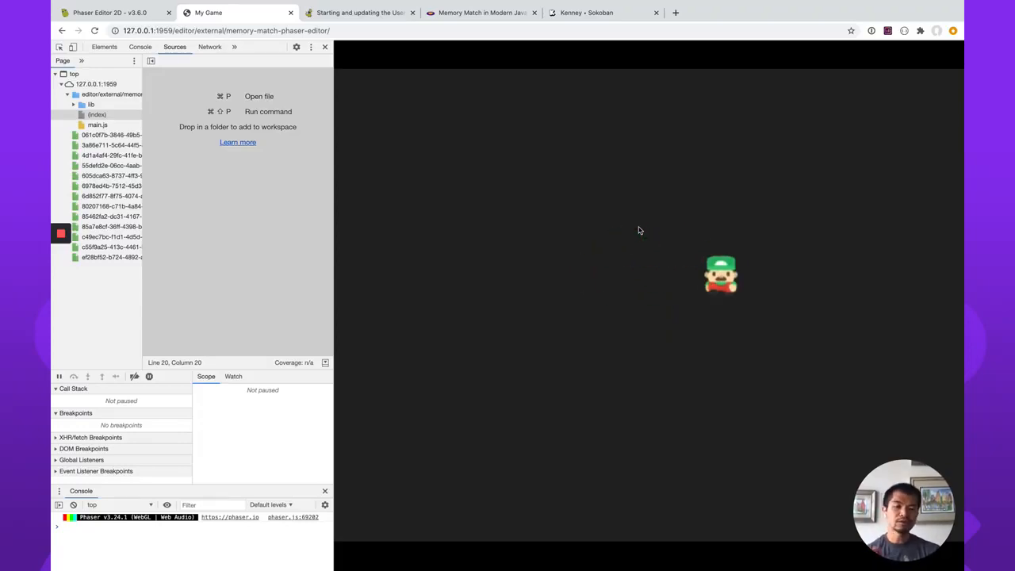
key(Left)
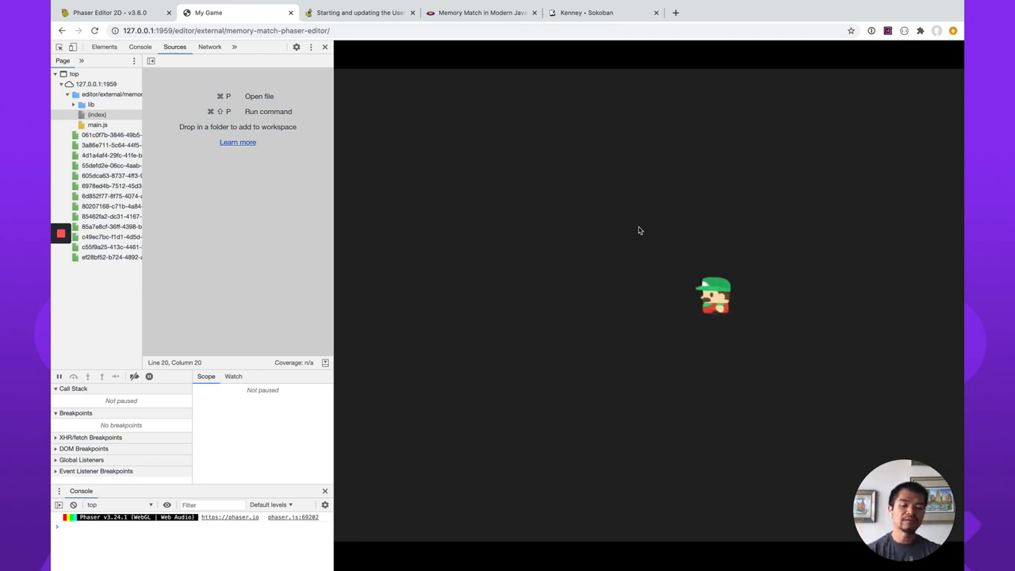
key(Down)
key(Up)
key(Right)
key(Left)
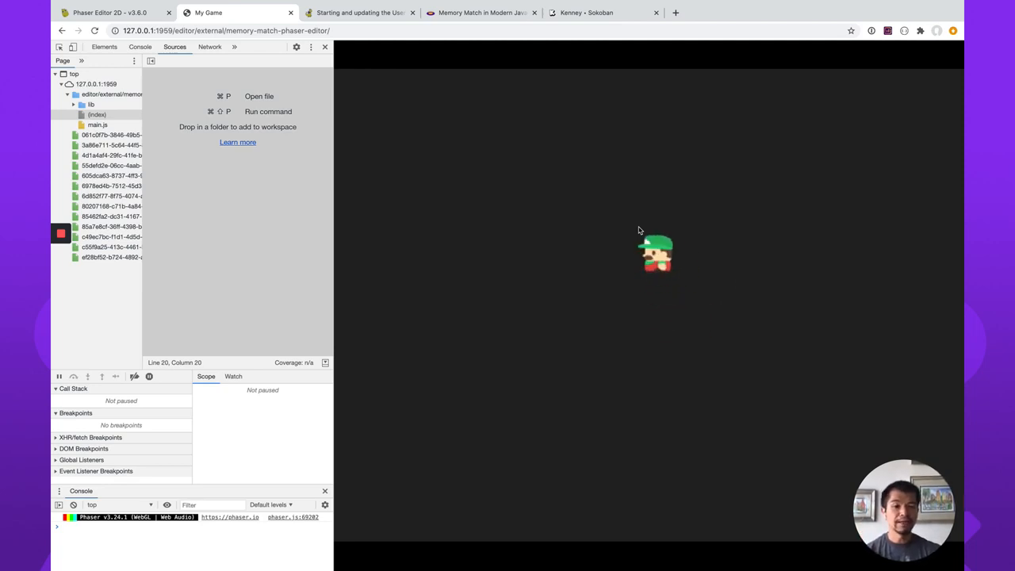
key(Down)
key(Up)
key(Down)
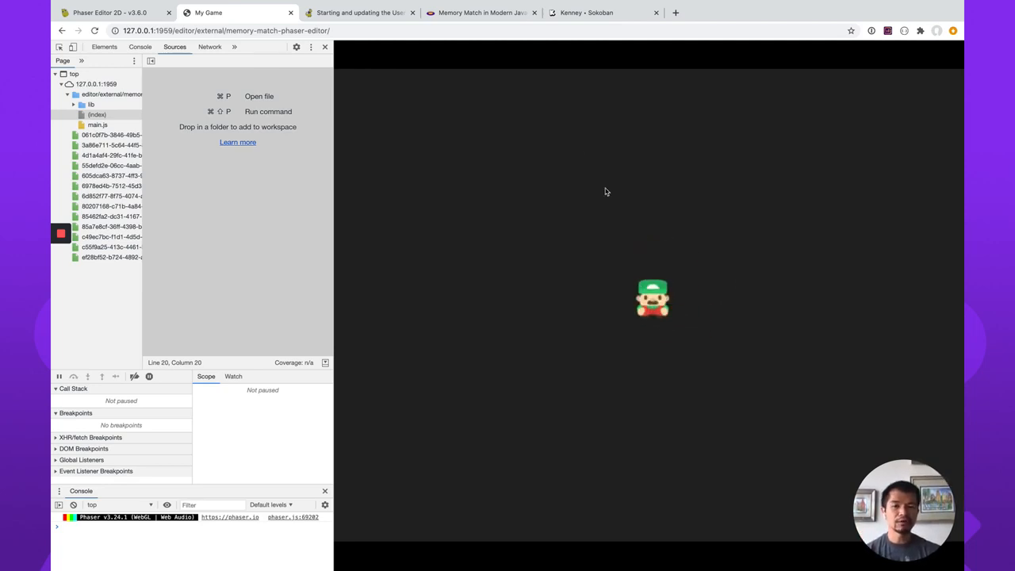
Review the Add Player Movement and Next Steps sections of the Memory Match part 1 article, then return to Phaser Editor 2D.
click(471, 13)
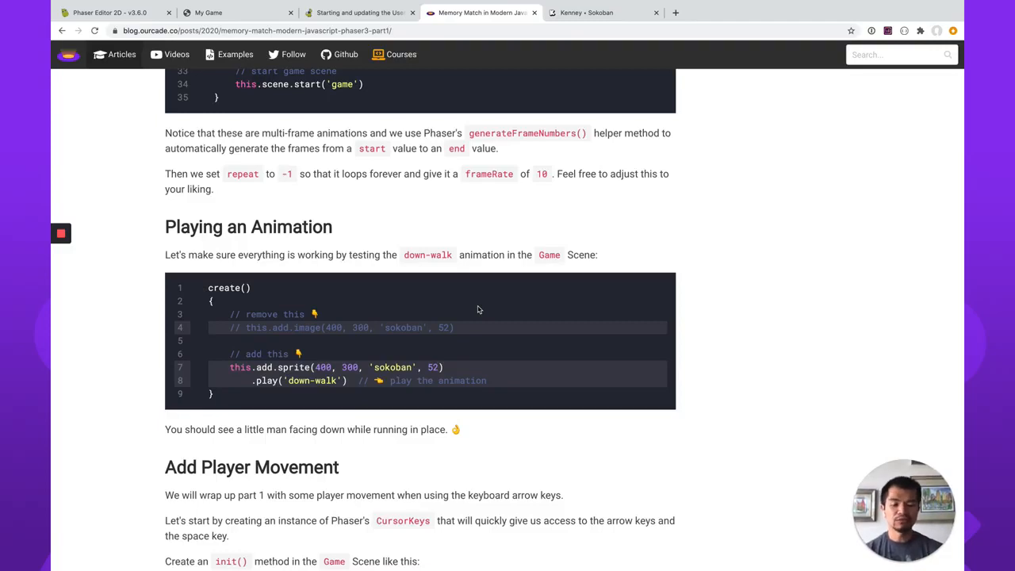
click(135, 13)
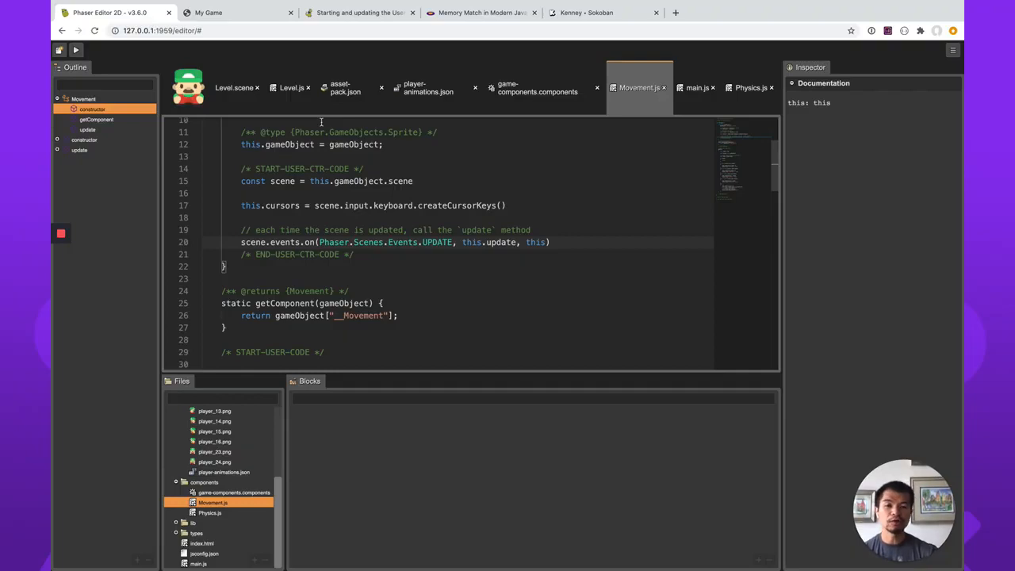
click(482, 13)
scroll(482, 317, down, 5)
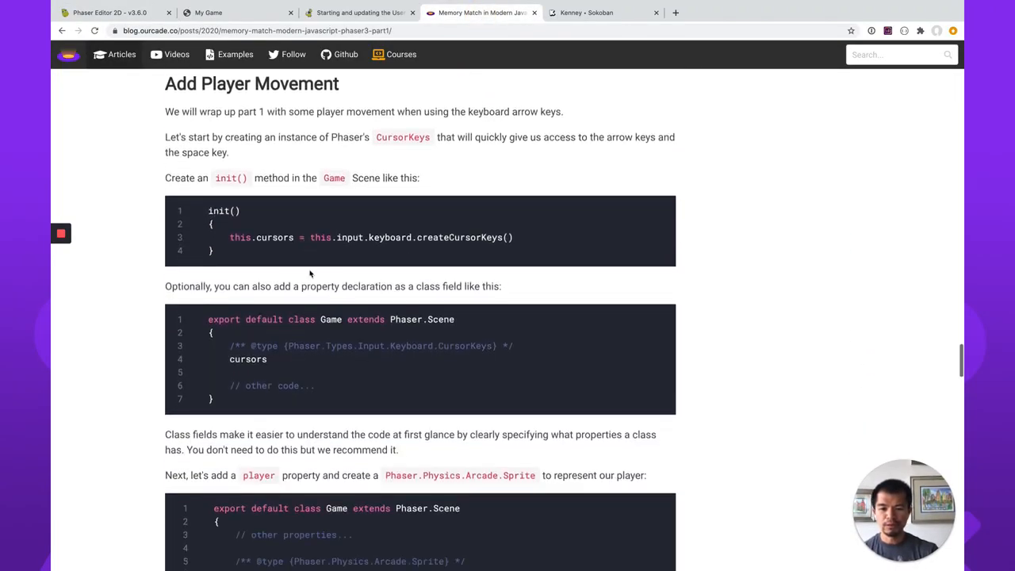
scroll(380, 363, down, 10)
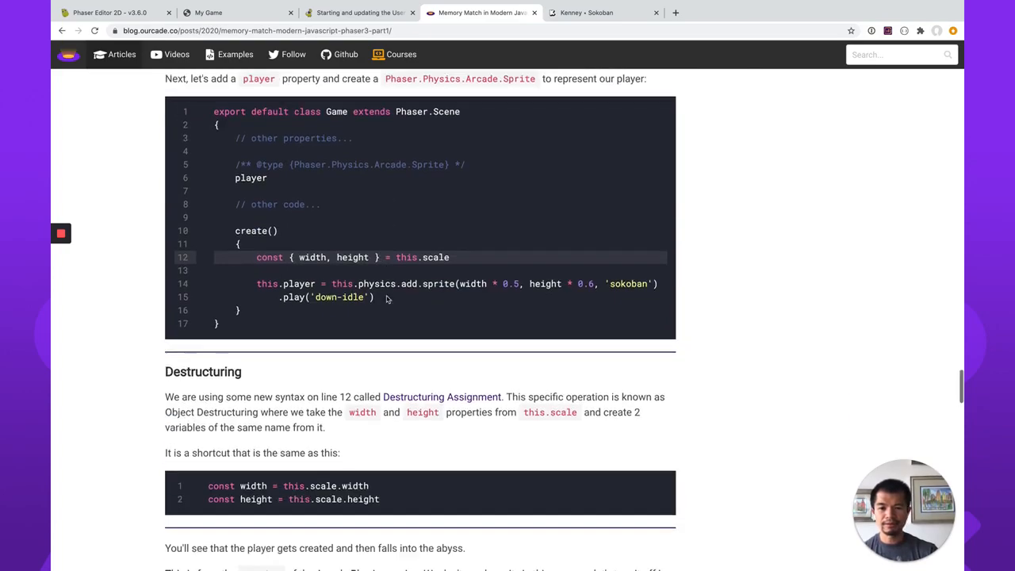
scroll(492, 383, down, 10)
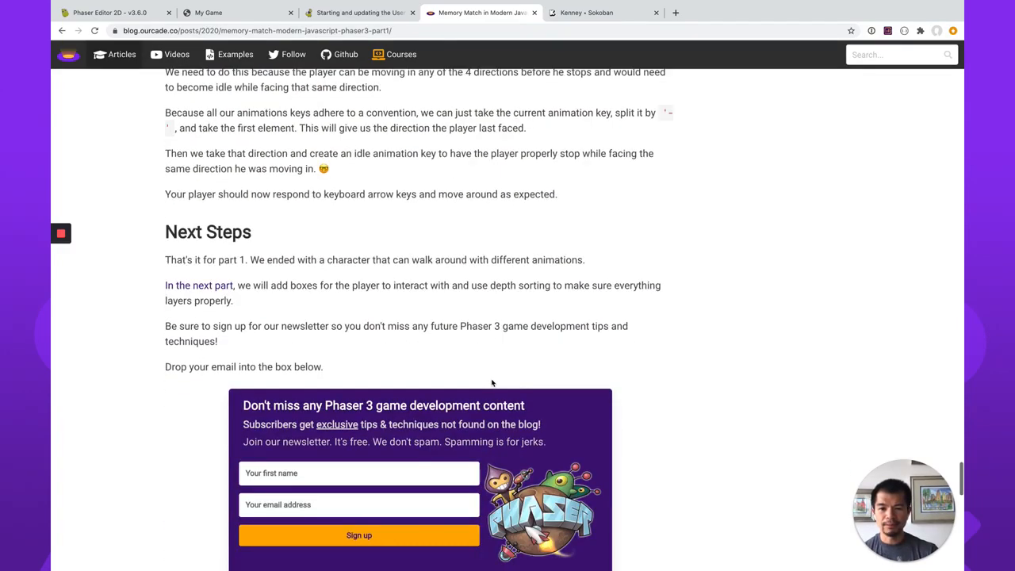
click(614, 263)
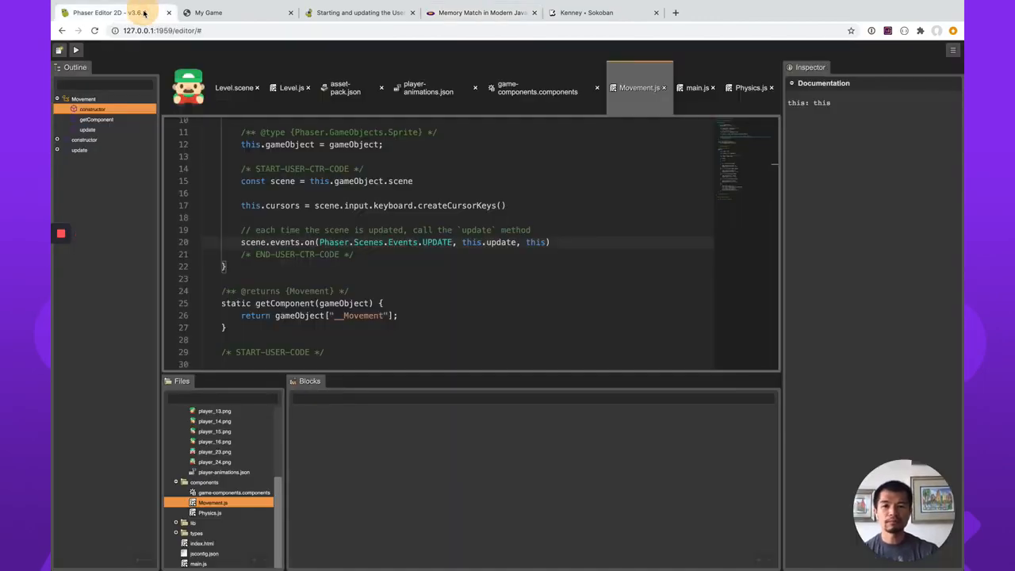
click(144, 12)
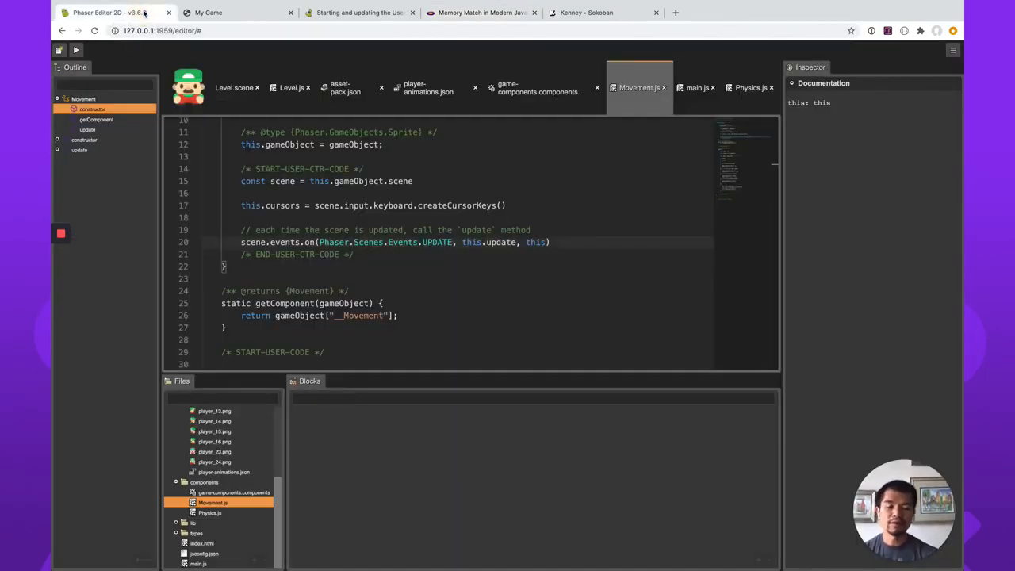
Open part 2 of the Memory Match article, read its Creating a Box section, and switch back to Phaser Editor 2D.
click(476, 13)
click(183, 230)
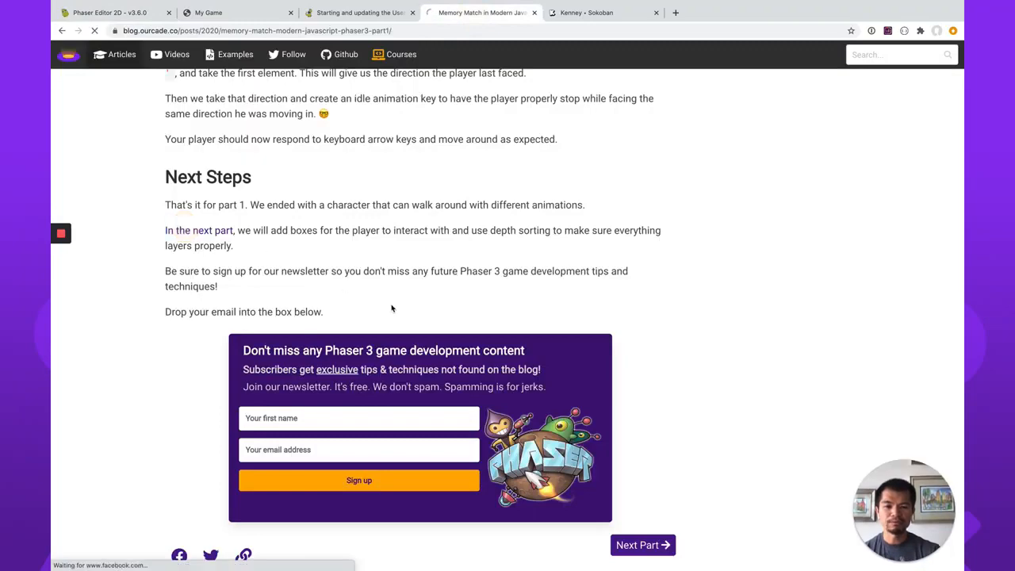
scroll(468, 361, down, 2)
scroll(468, 361, down, 5)
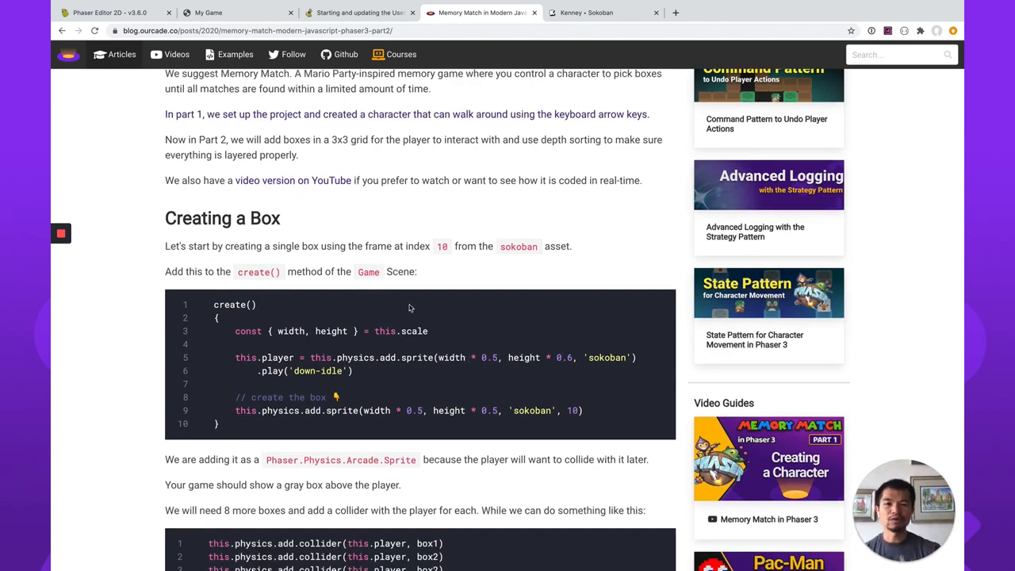
click(133, 13)
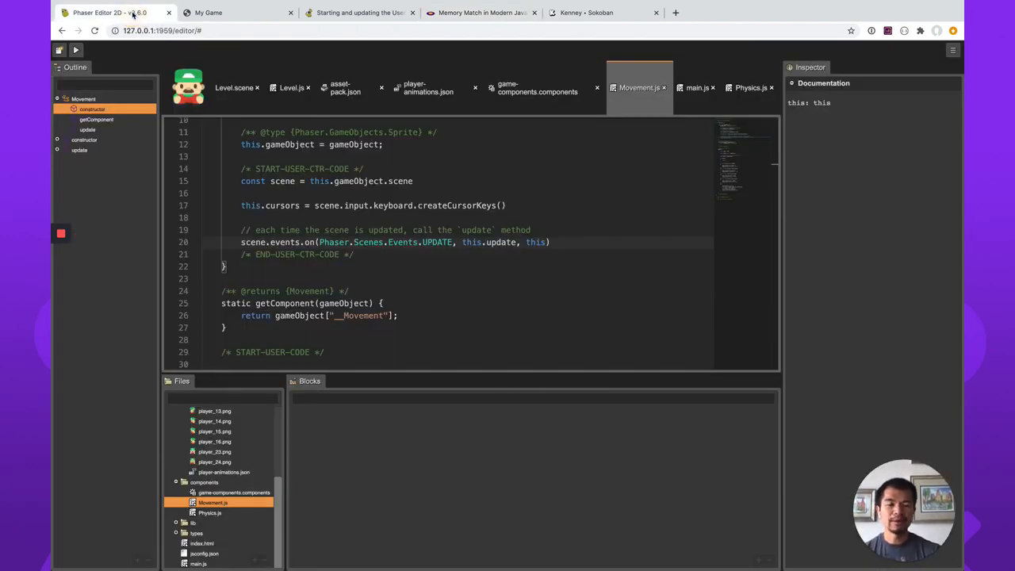